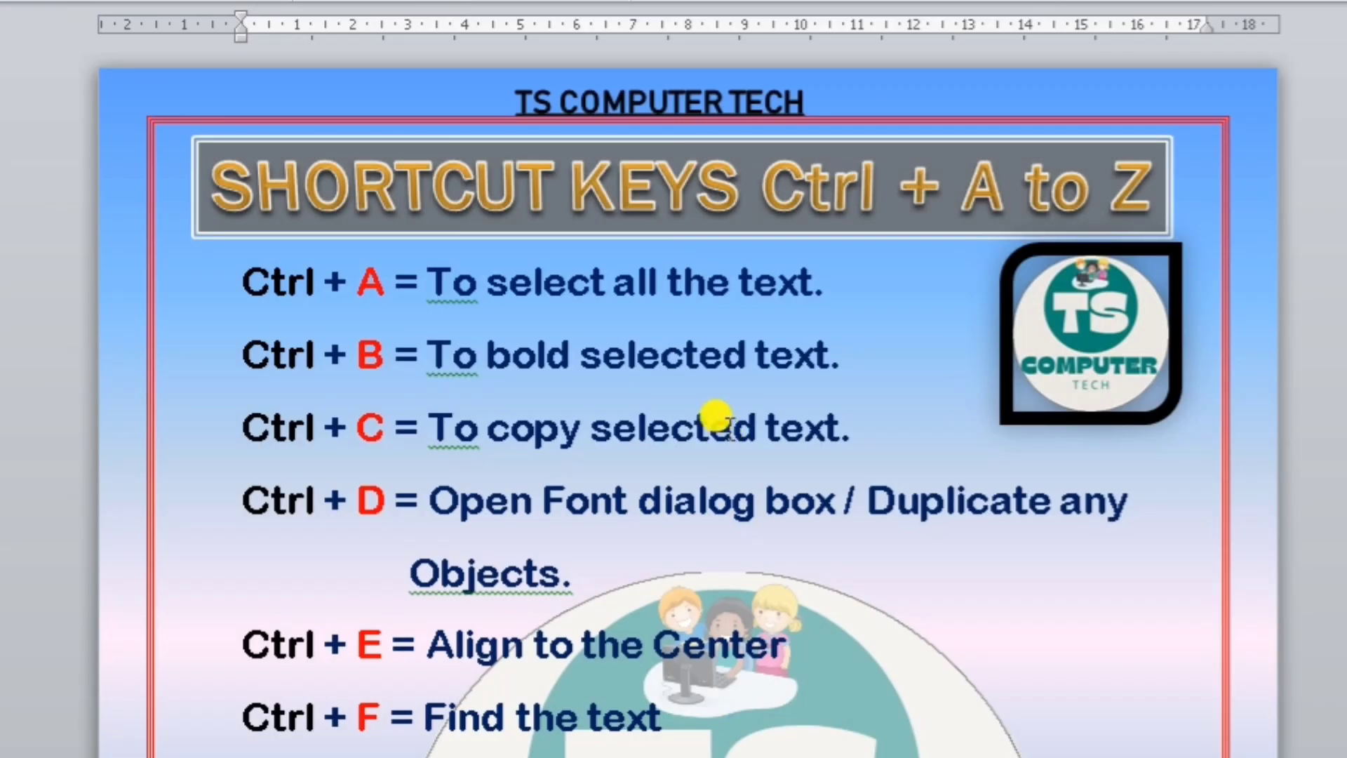
Step: Scroll down the Ctrl + A to Ctrl + Z shortcut list and back up to the top
scroll(691, 459, down, 1)
scroll(691, 459, down, 4)
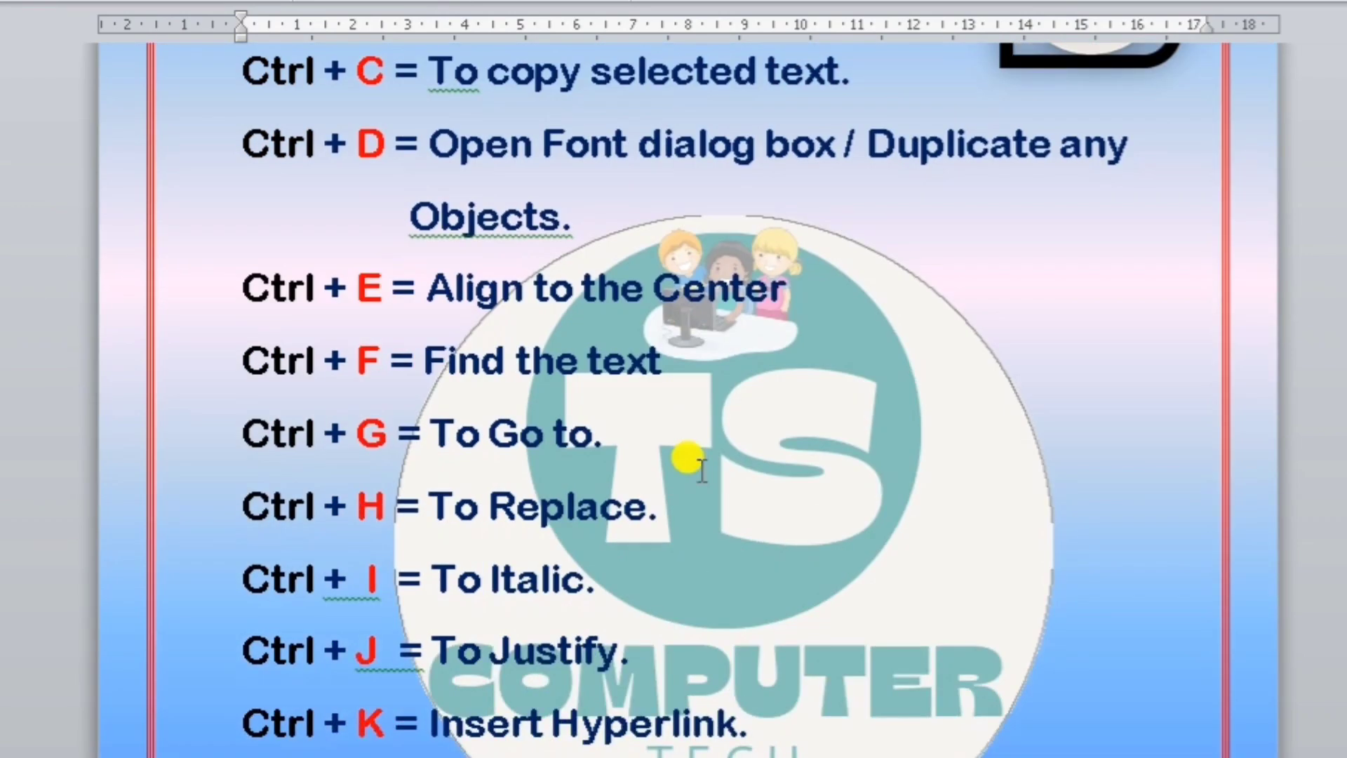
scroll(701, 469, down, 5)
scroll(702, 468, down, 6)
scroll(702, 469, down, 5)
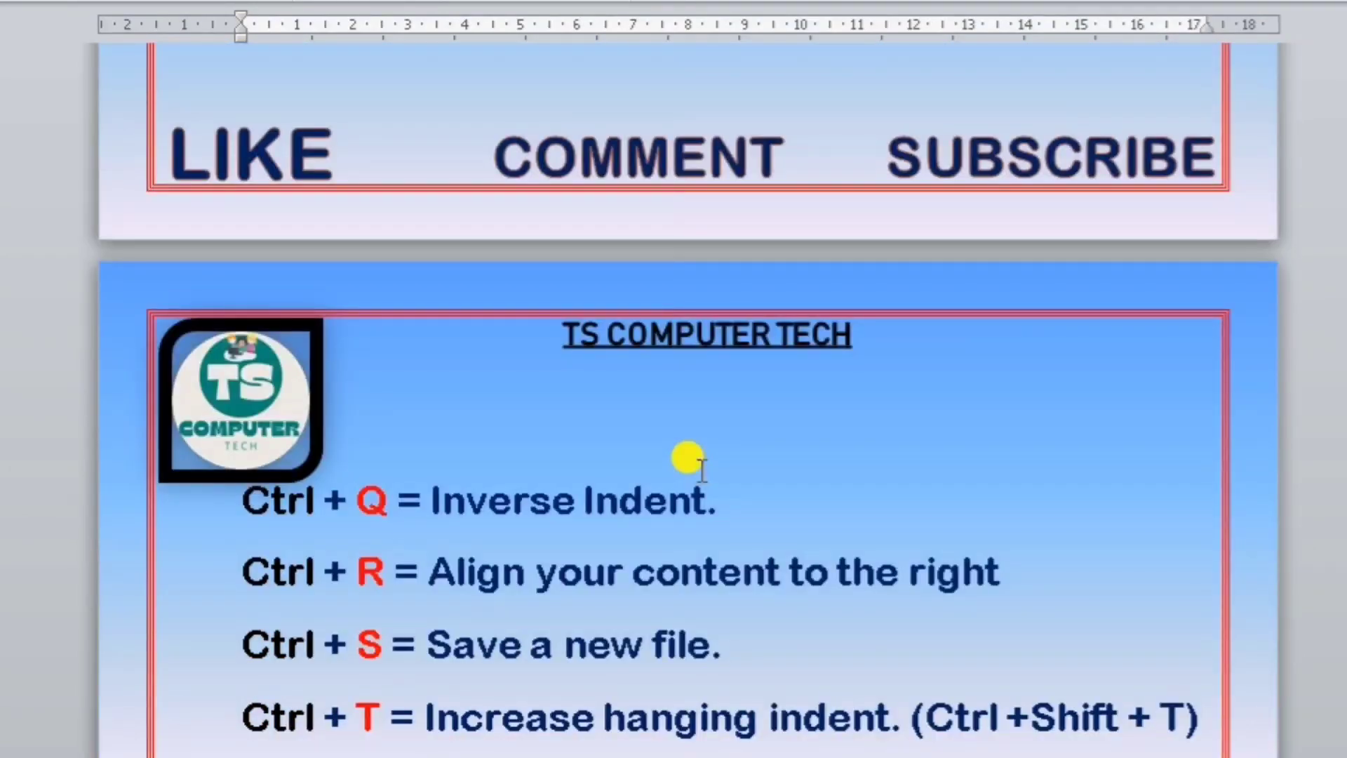
scroll(702, 469, down, 6)
scroll(702, 469, down, 6)
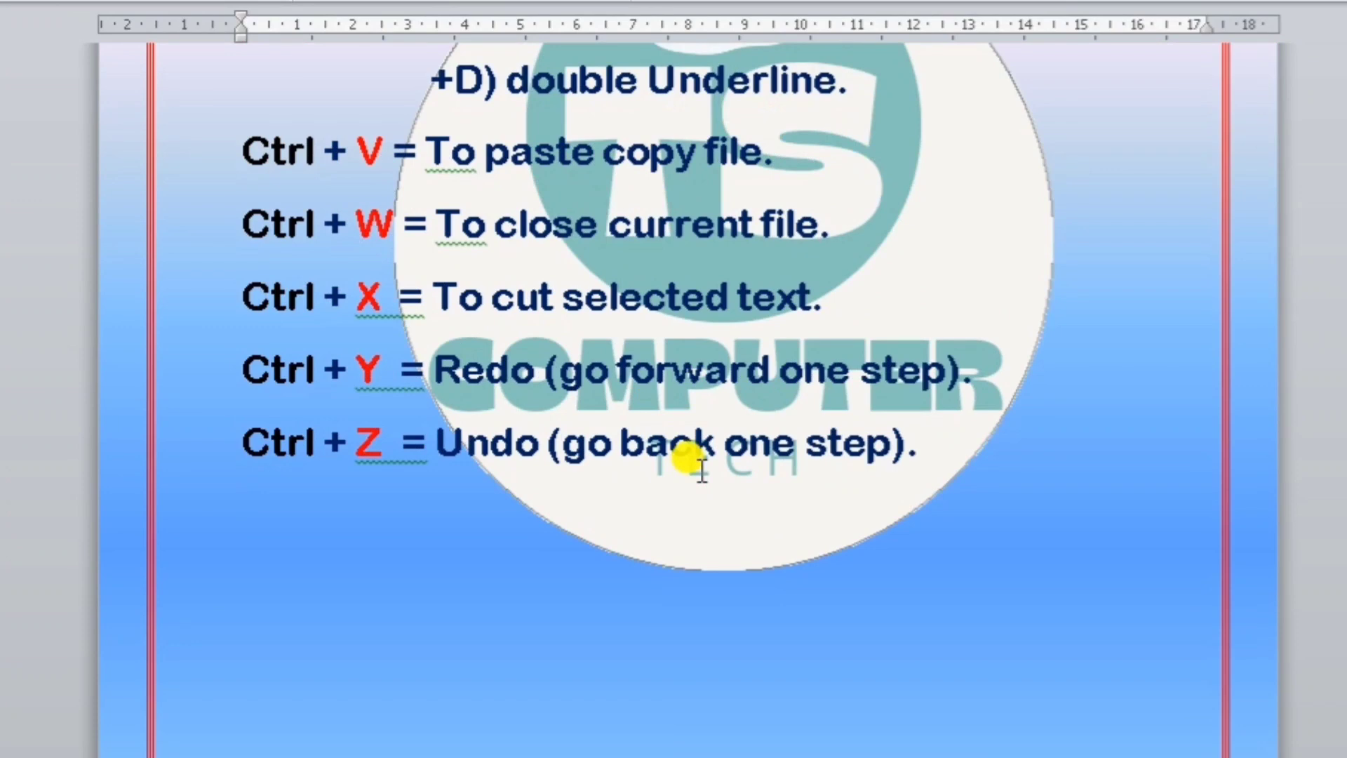
scroll(702, 468, up, 5)
scroll(702, 469, up, 3)
scroll(702, 469, up, 1)
scroll(701, 469, up, 6)
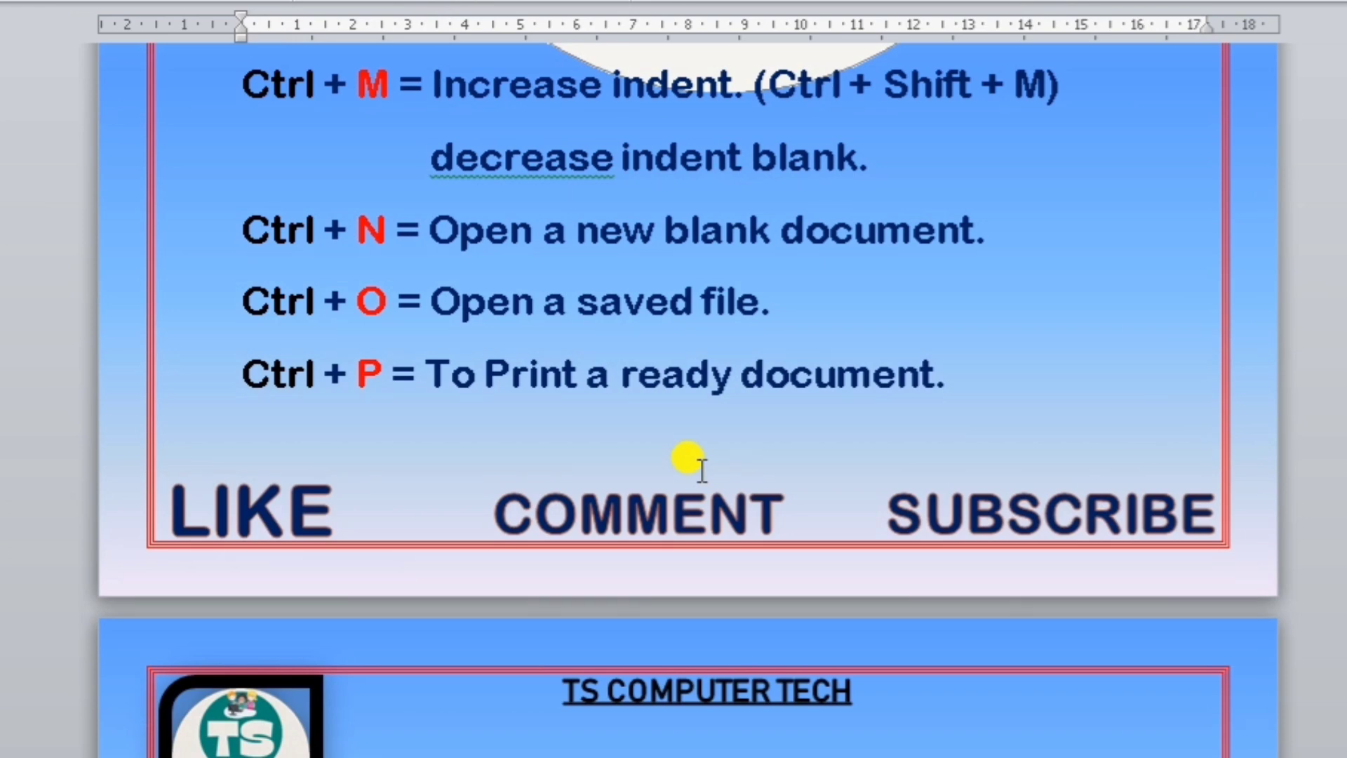
scroll(702, 469, up, 5)
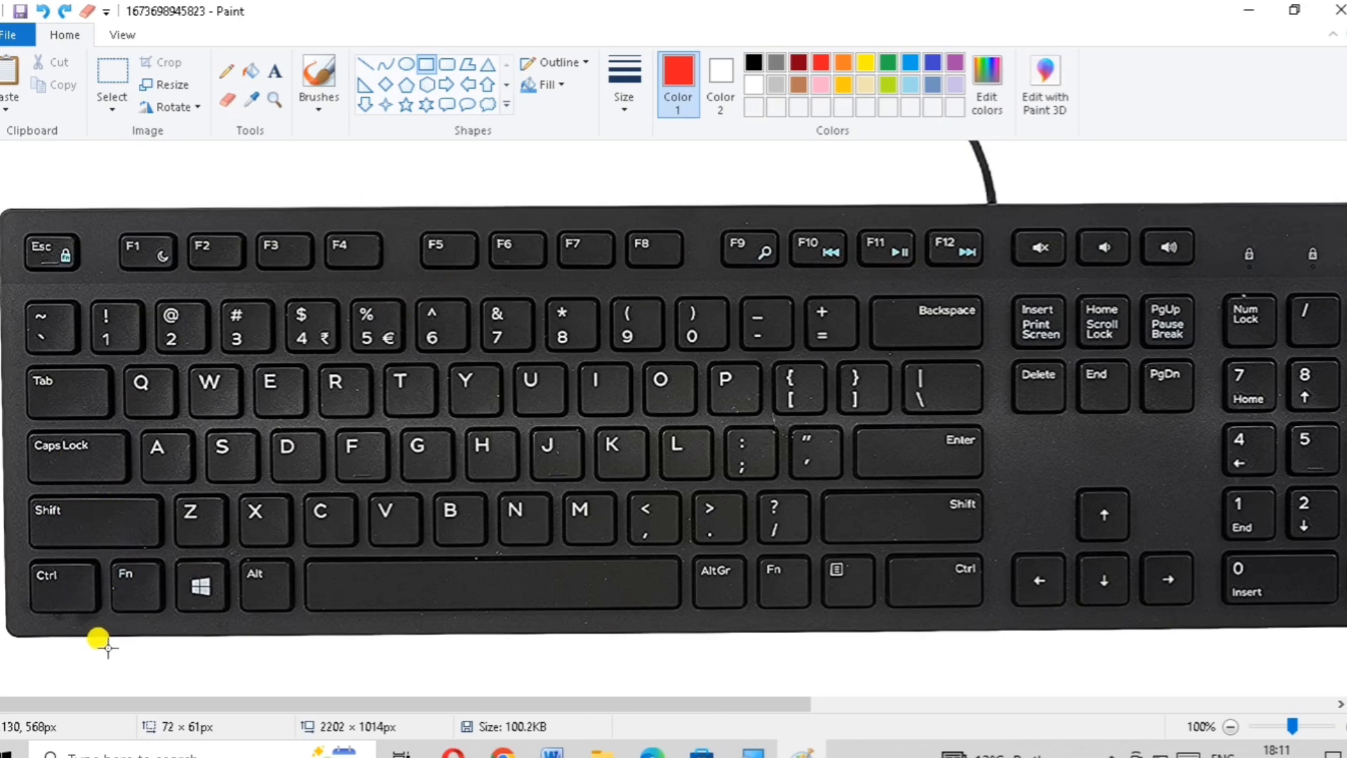
Step: Draw red rectangles around the left and right Ctrl keys on the keyboard photo
click(10, 550)
drag(10, 550, 104, 622)
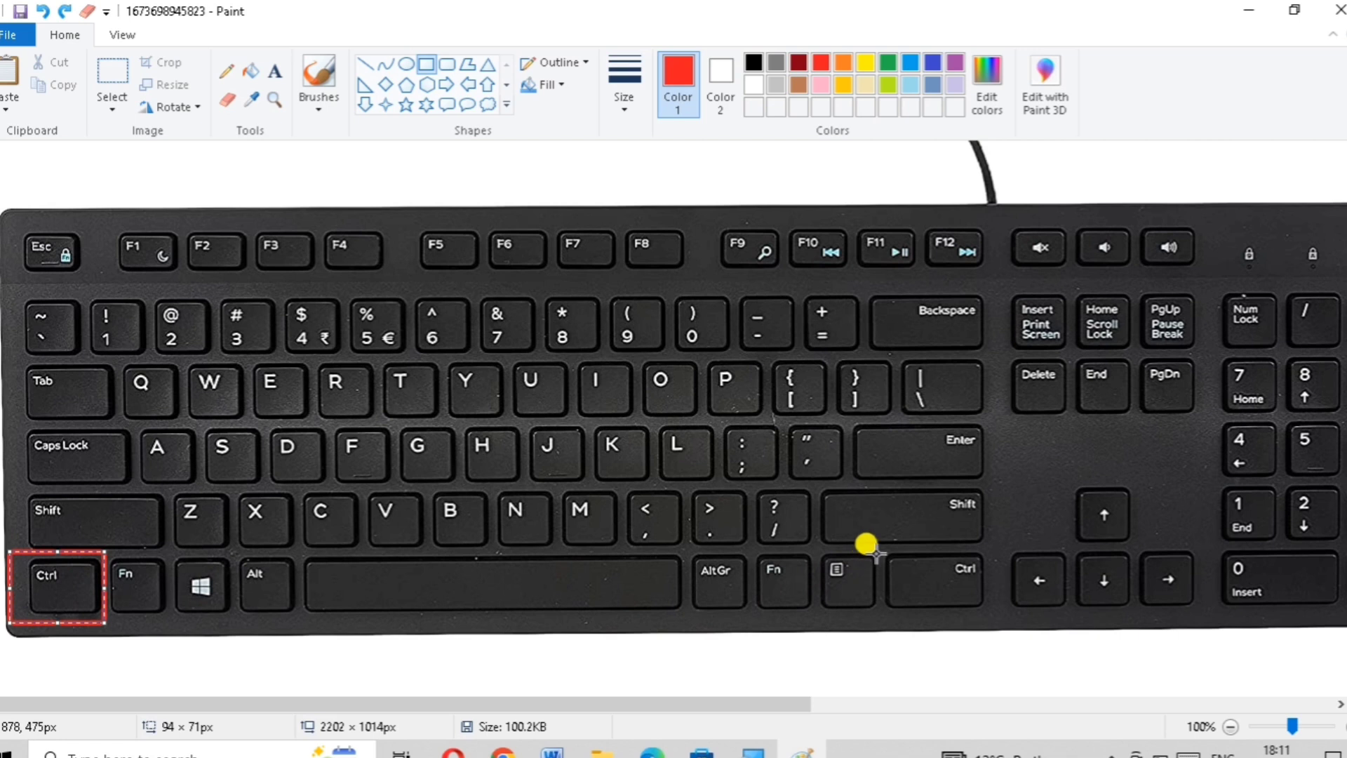
drag(879, 549, 991, 607)
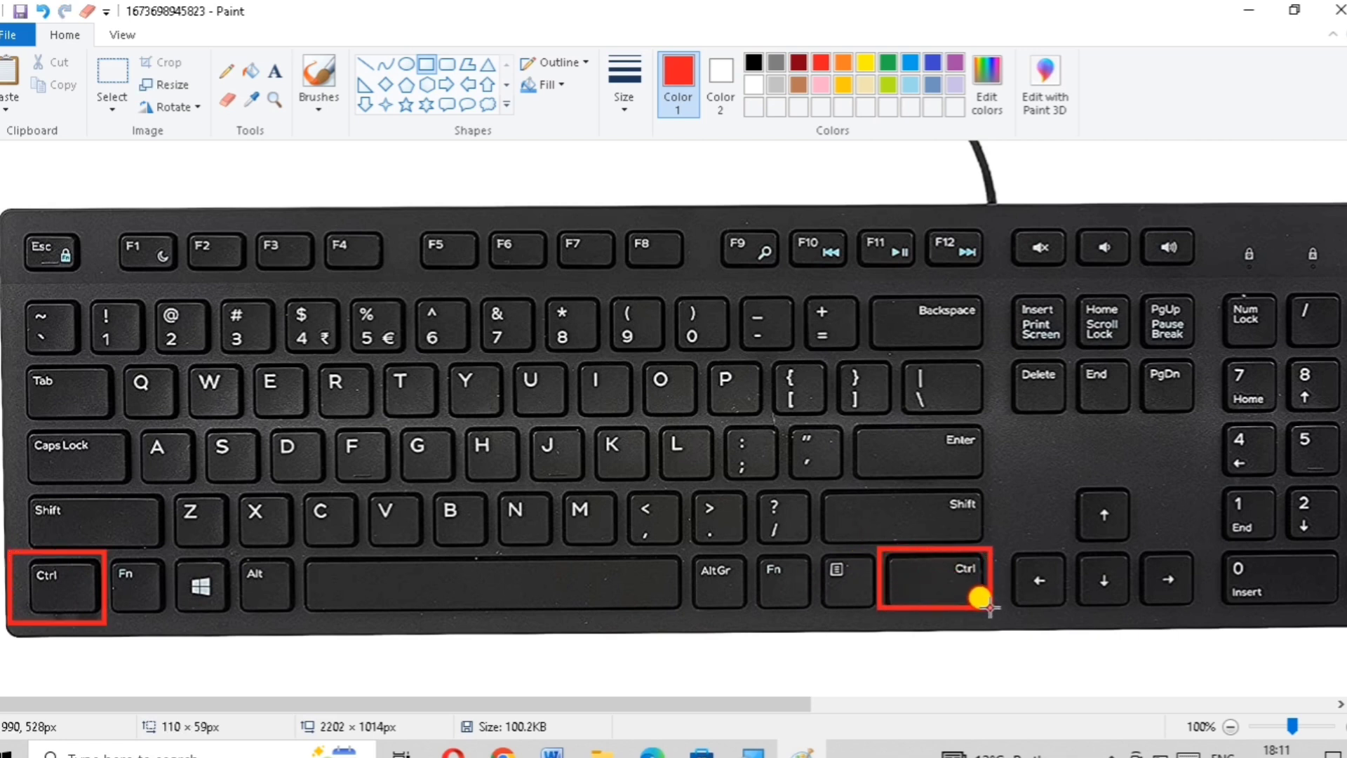
click(872, 659)
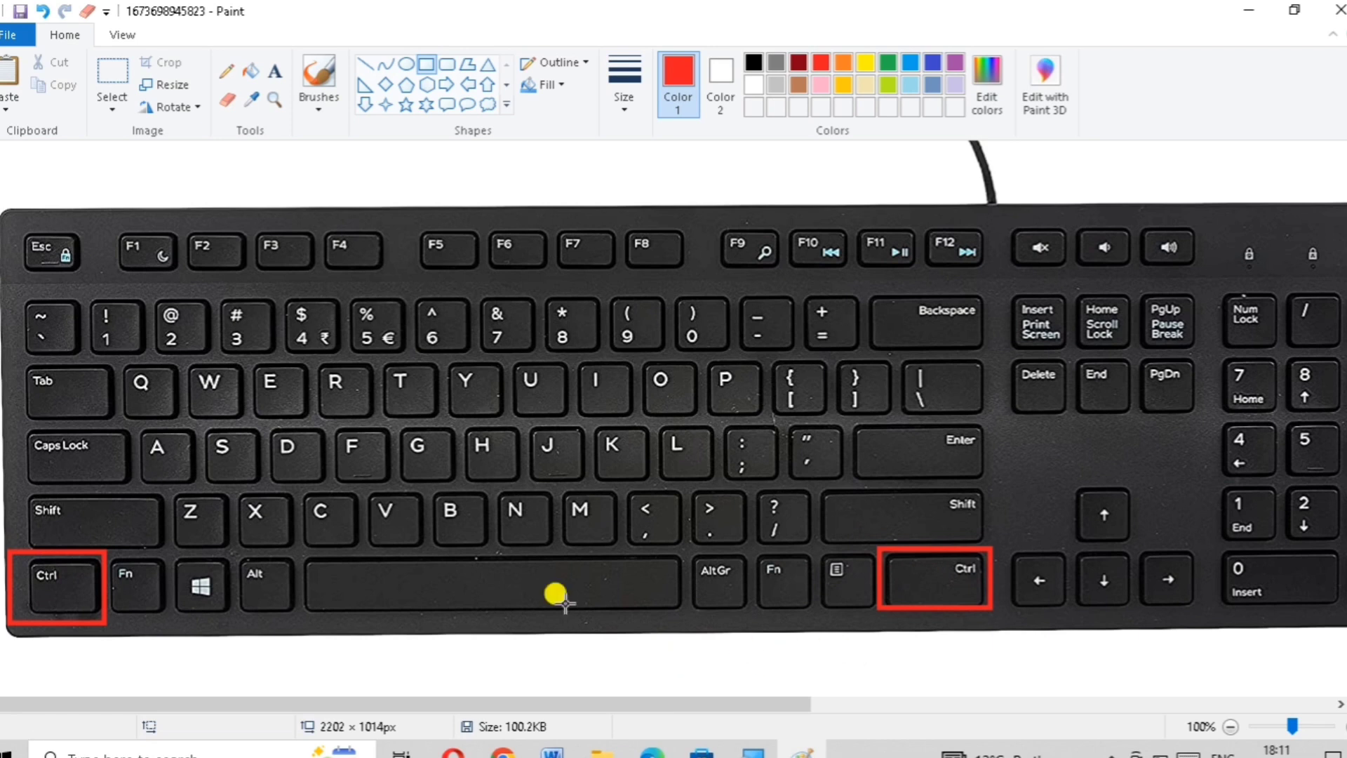
Step: Box the A, M, +/= and F keys with red rectangles
drag(130, 422, 204, 483)
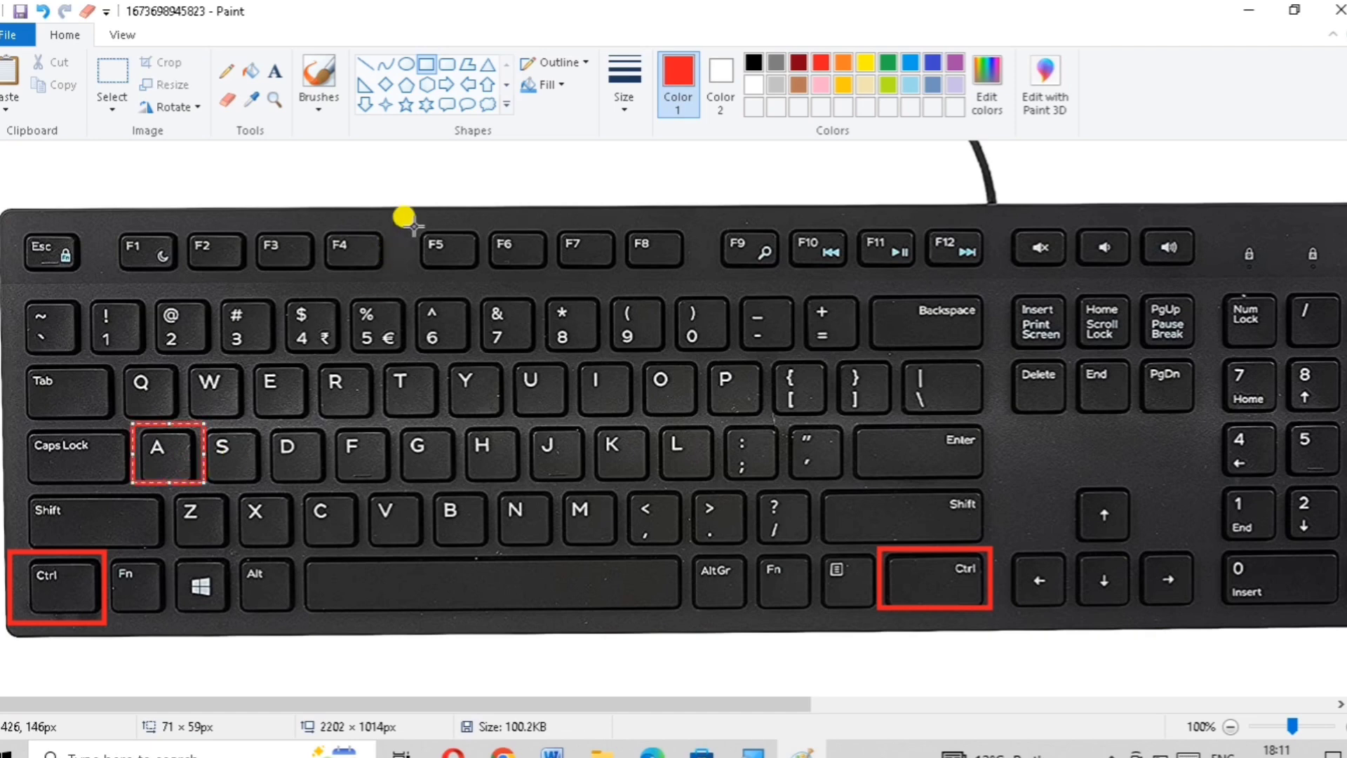
click(429, 181)
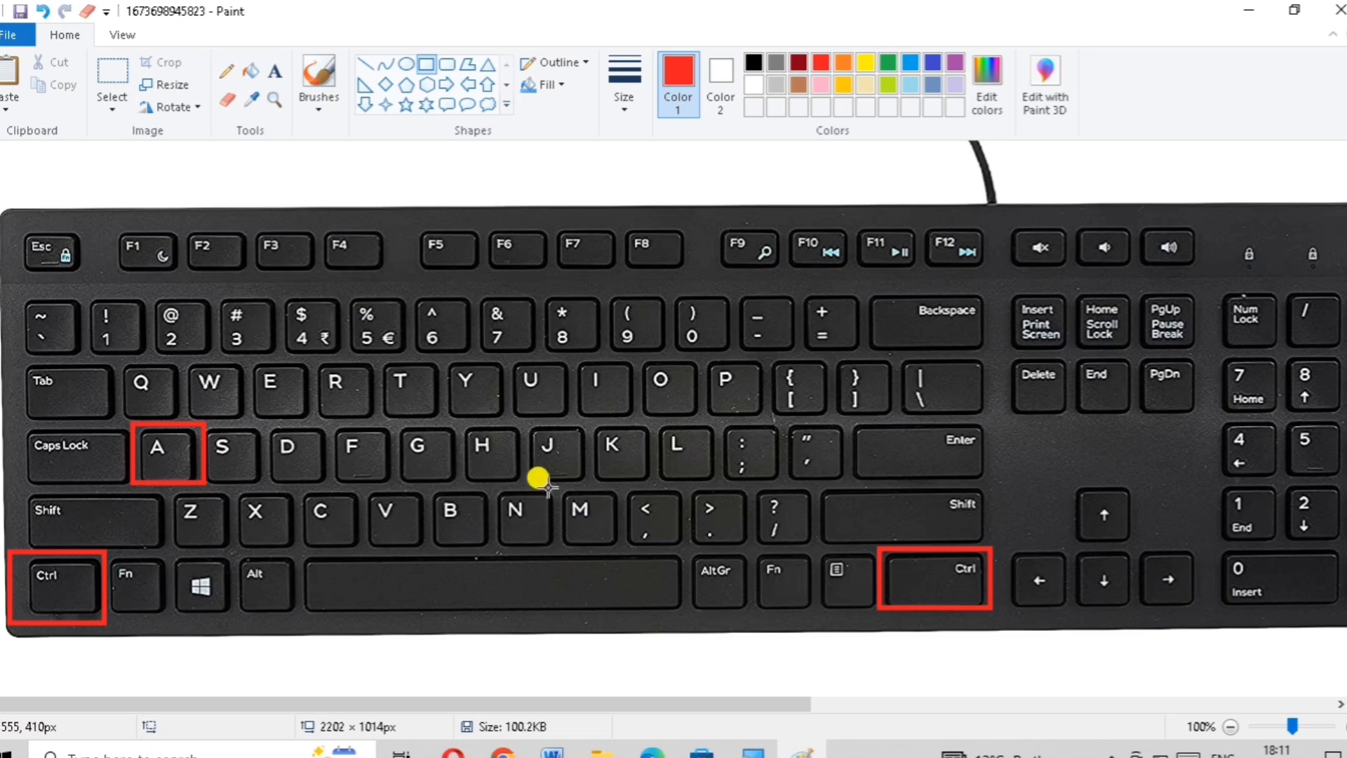
drag(549, 489, 622, 543)
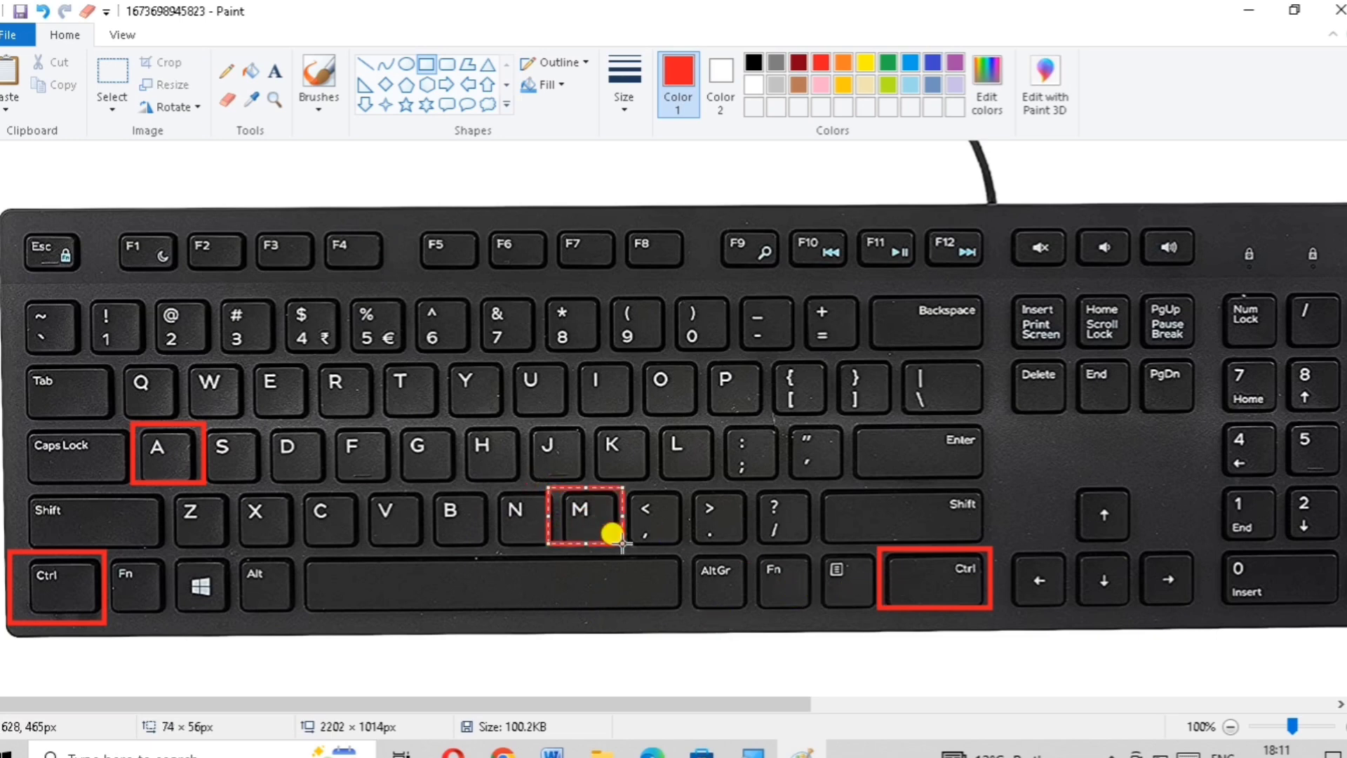
click(731, 675)
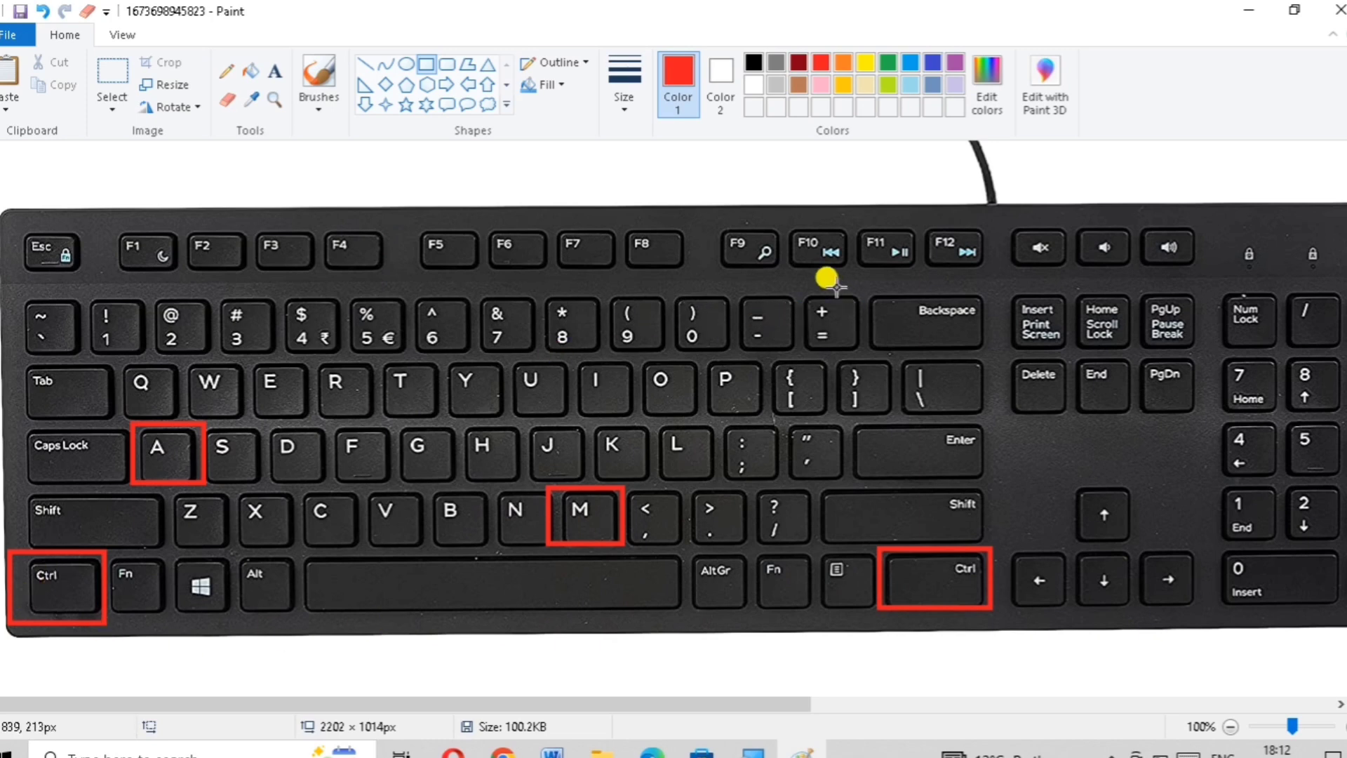
drag(798, 287, 862, 353)
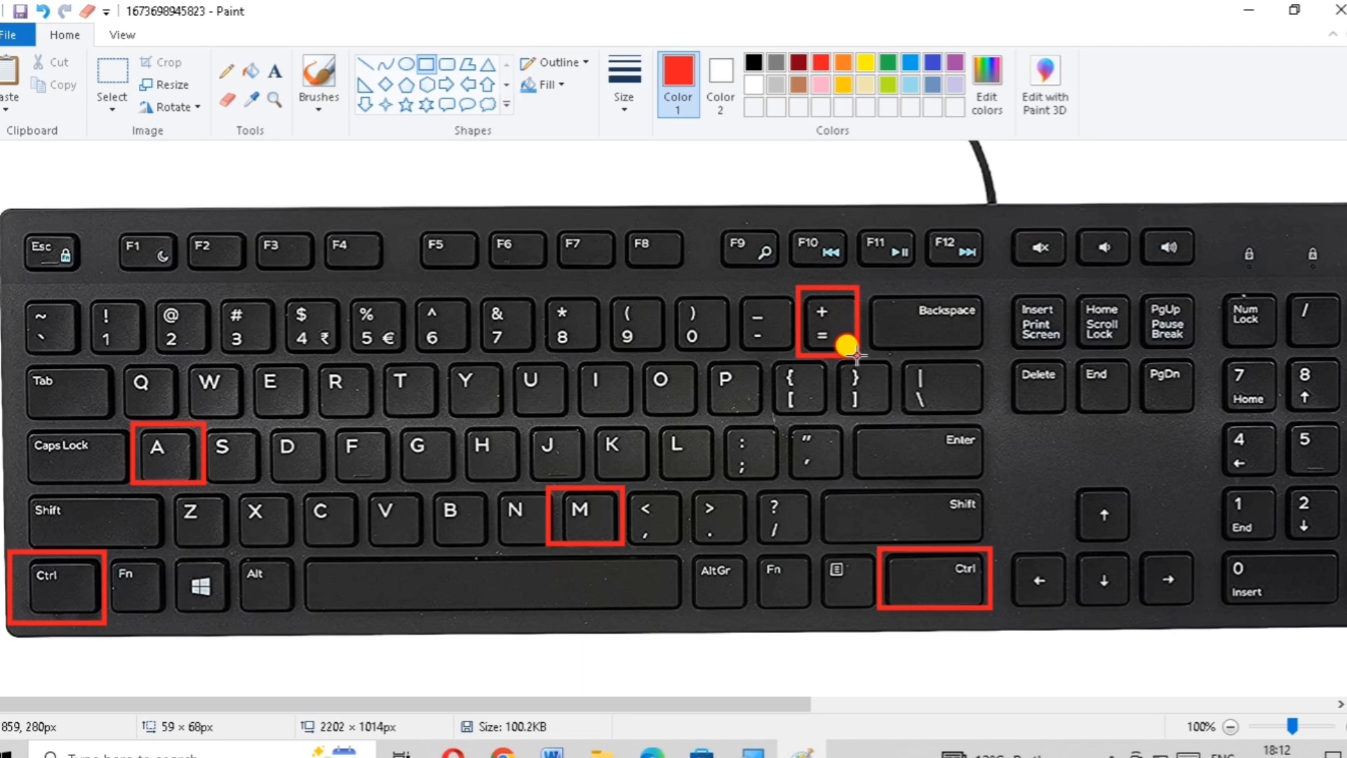
click(874, 176)
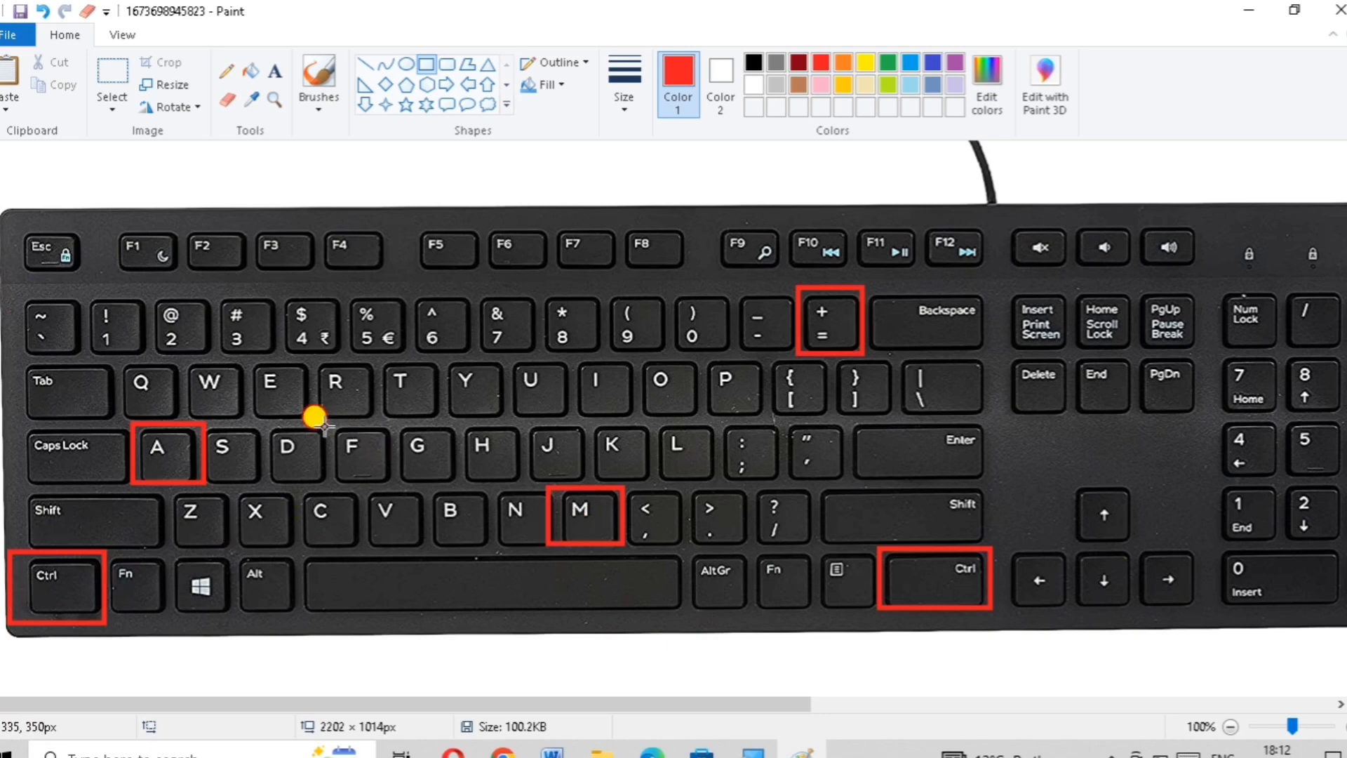
drag(324, 426, 394, 481)
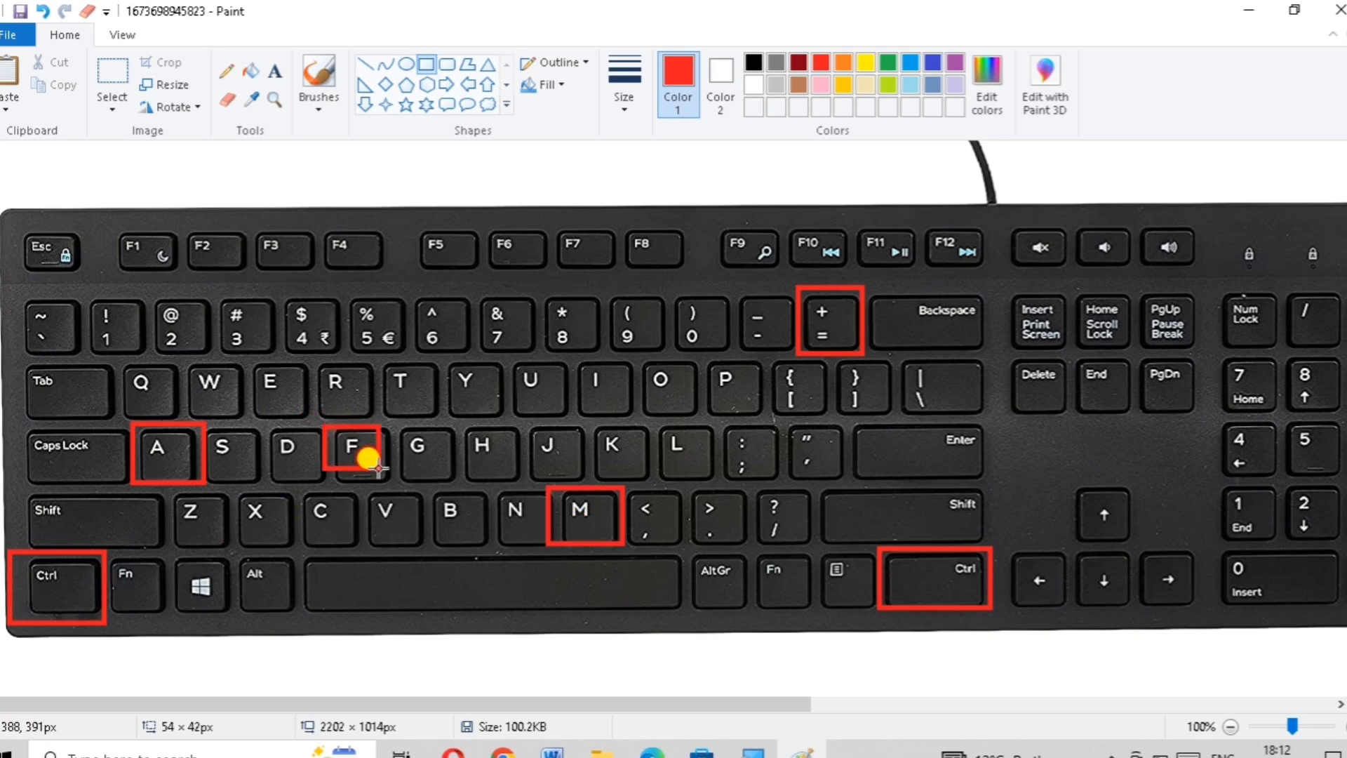
click(588, 161)
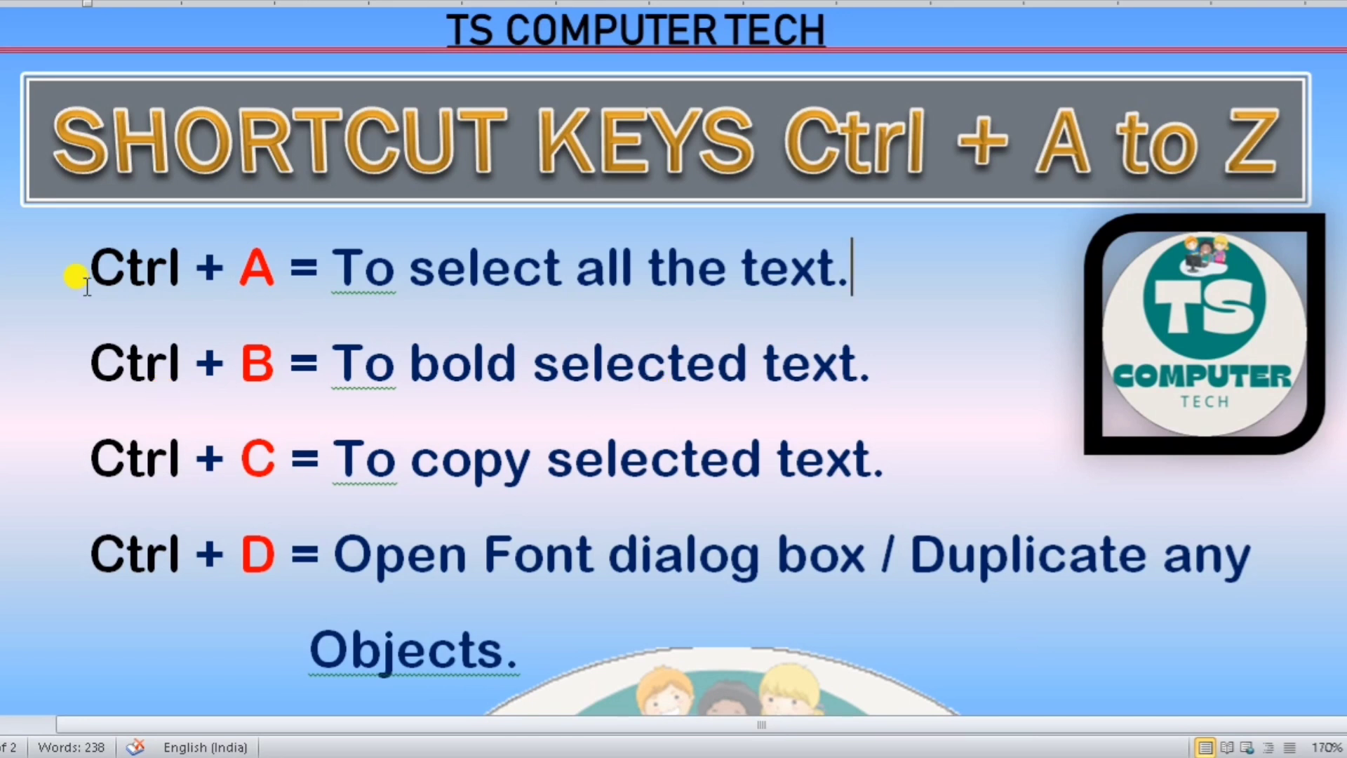
Step: Highlight the Ctrl + A line in the shortcut list
click(88, 259)
drag(77, 247, 840, 292)
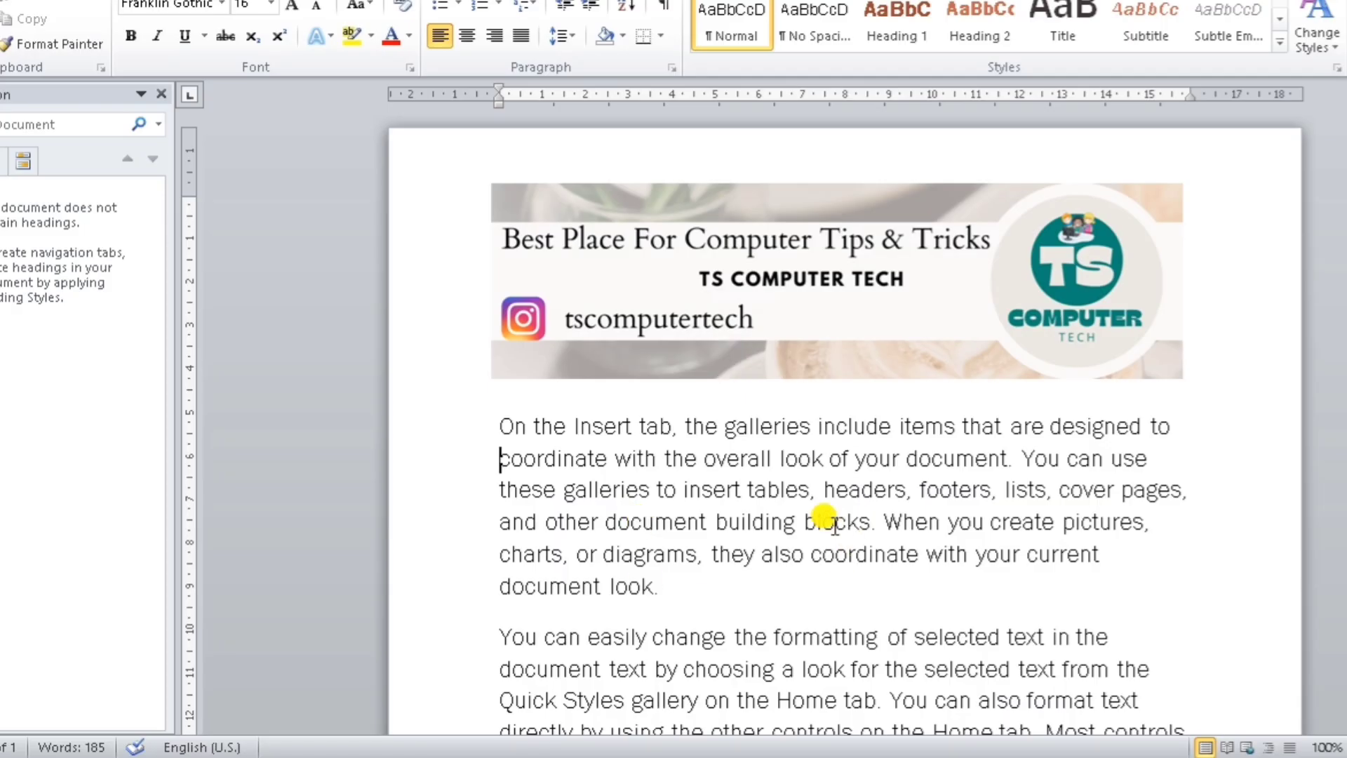
scroll(779, 512, down, 3)
scroll(779, 501, down, 4)
scroll(779, 502, up, 4)
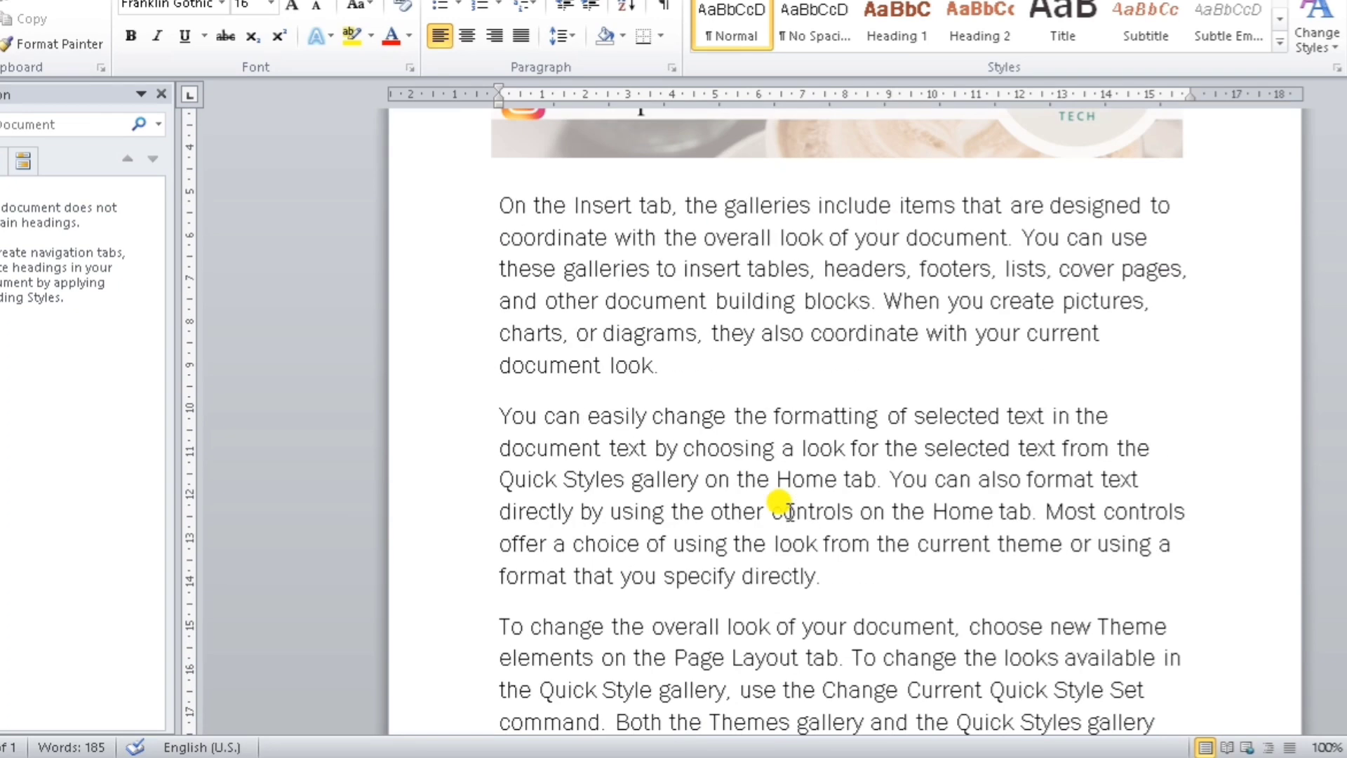
scroll(779, 502, up, 3)
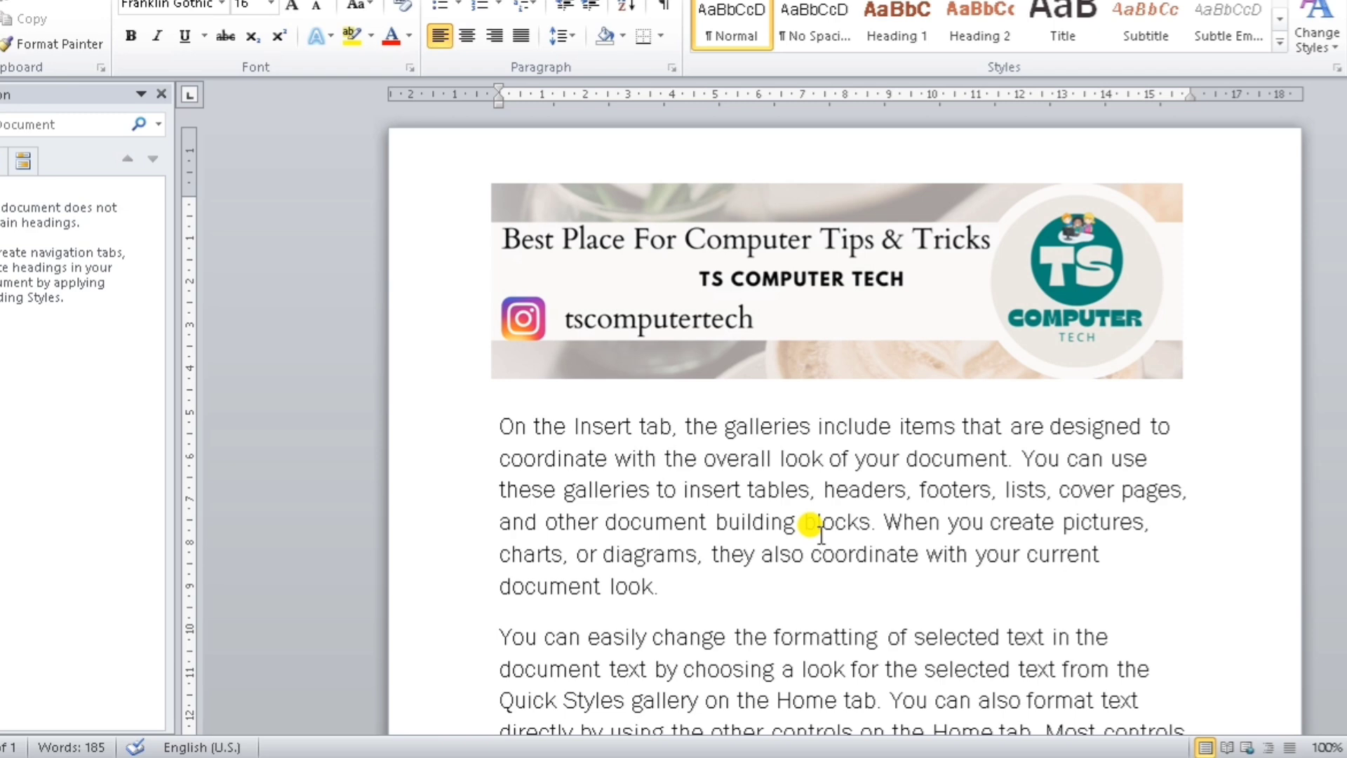
Step: Select the entire sample document with Ctrl+A, clear it, then select everything again
key(ctrl+a)
scroll(820, 537, down, 3)
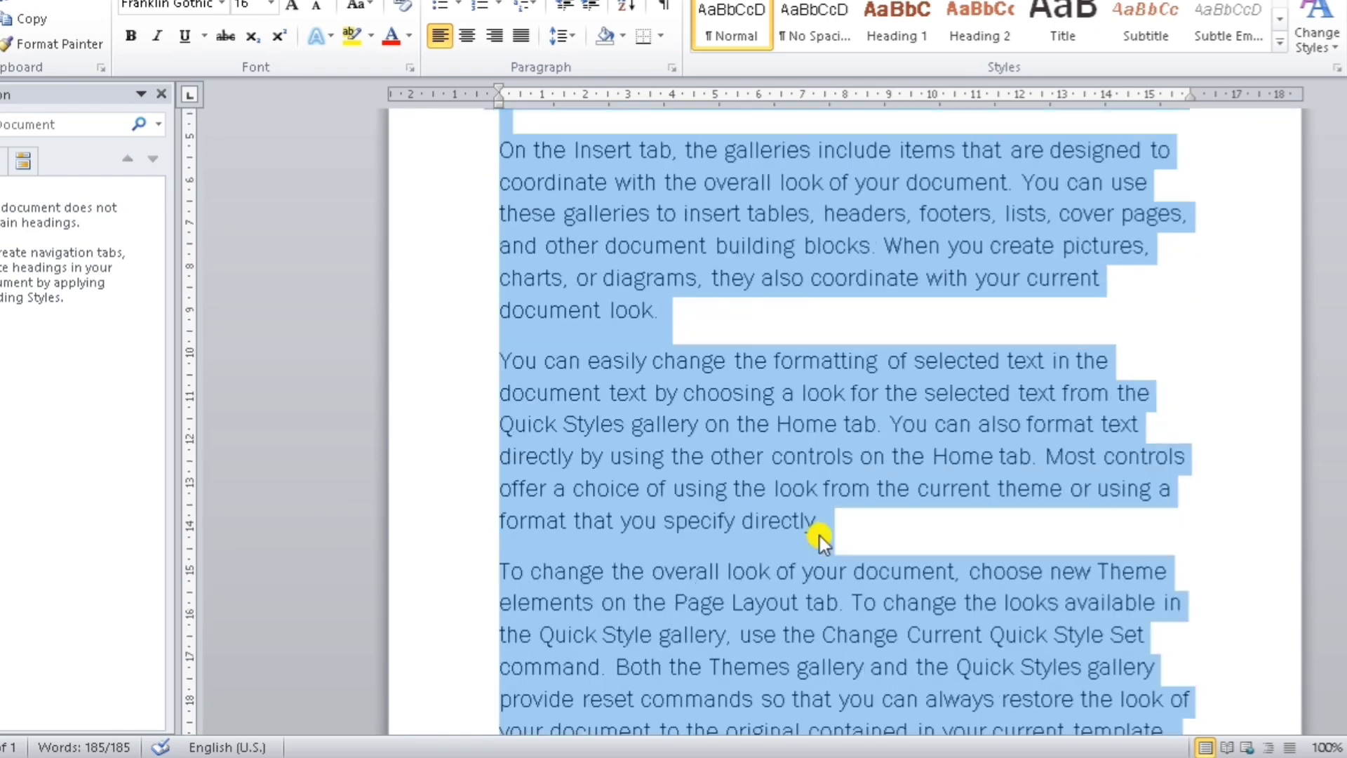
scroll(819, 536, up, 3)
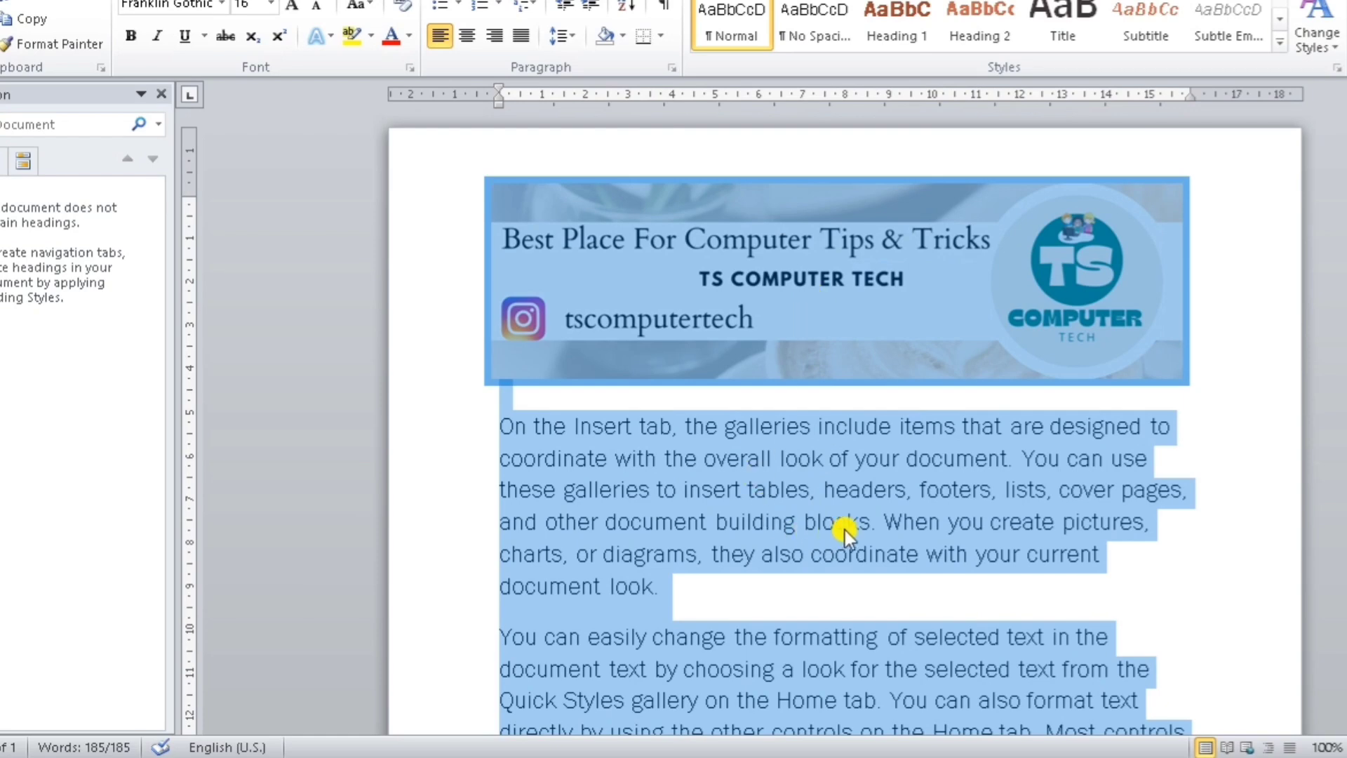
scroll(825, 511, down, 2)
scroll(826, 512, down, 3)
scroll(825, 512, down, 2)
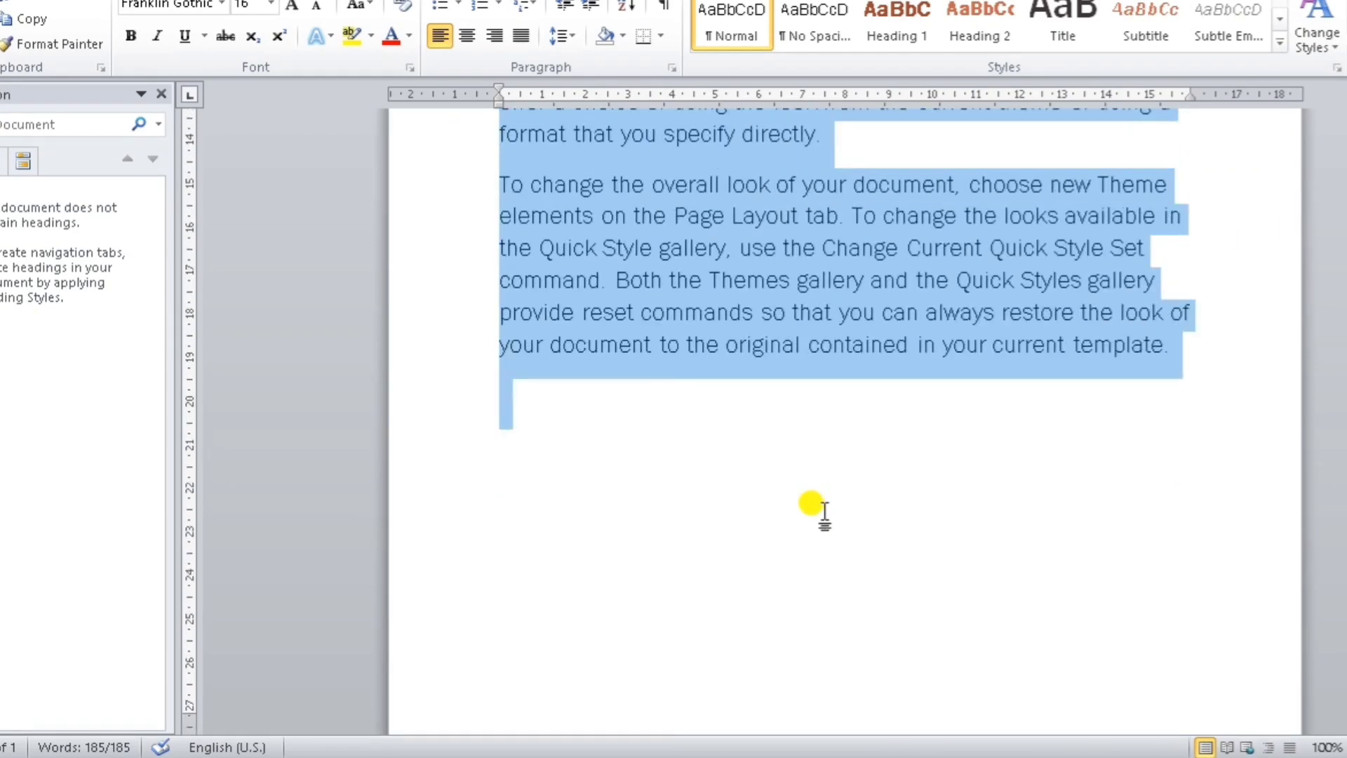
scroll(825, 511, up, 4)
scroll(825, 512, up, 4)
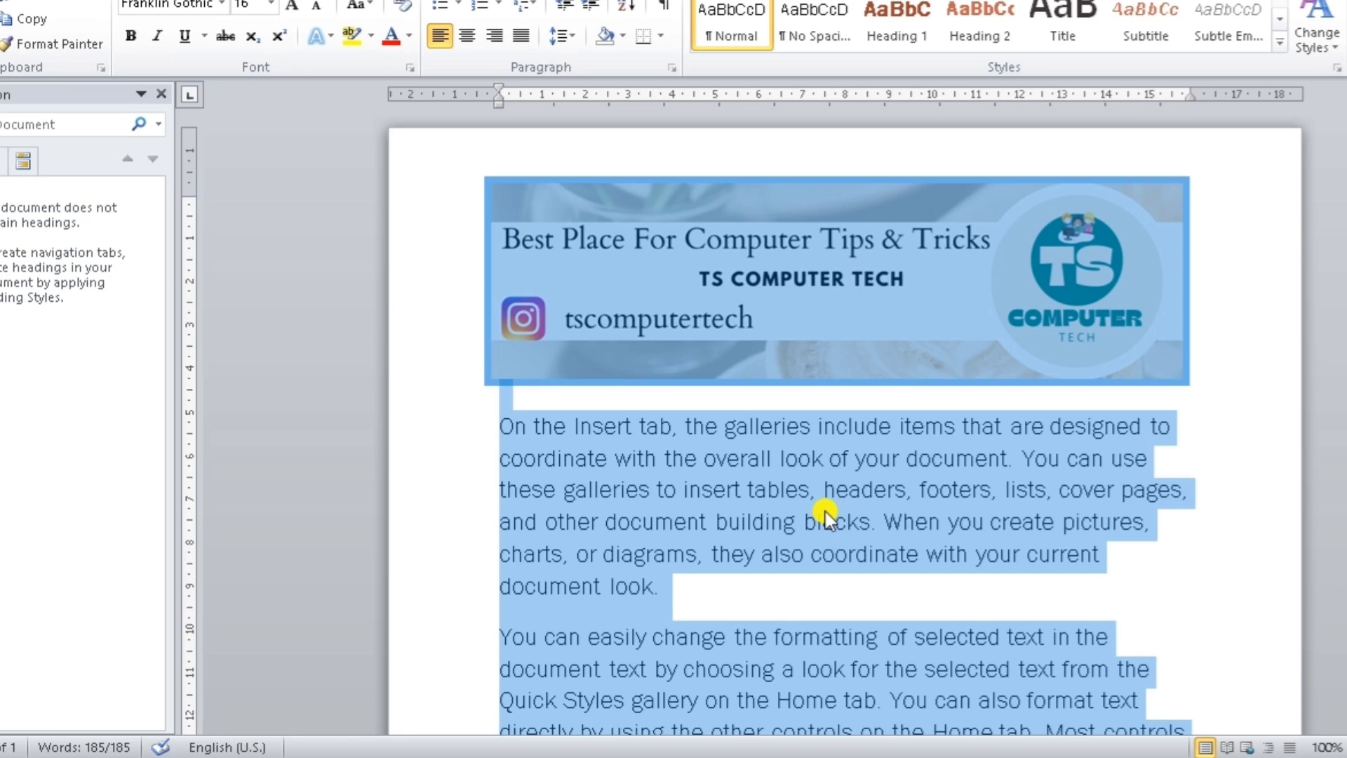
click(825, 512)
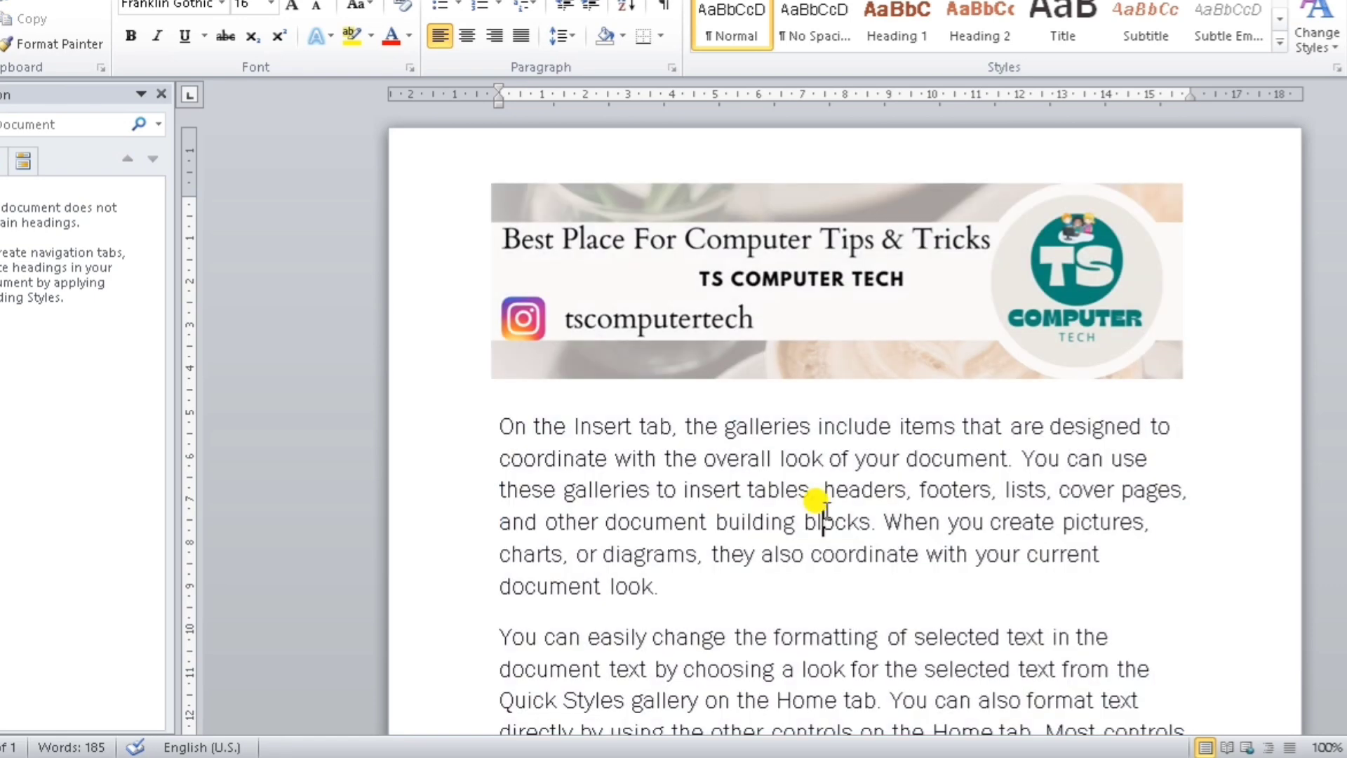
key(ctrl+a)
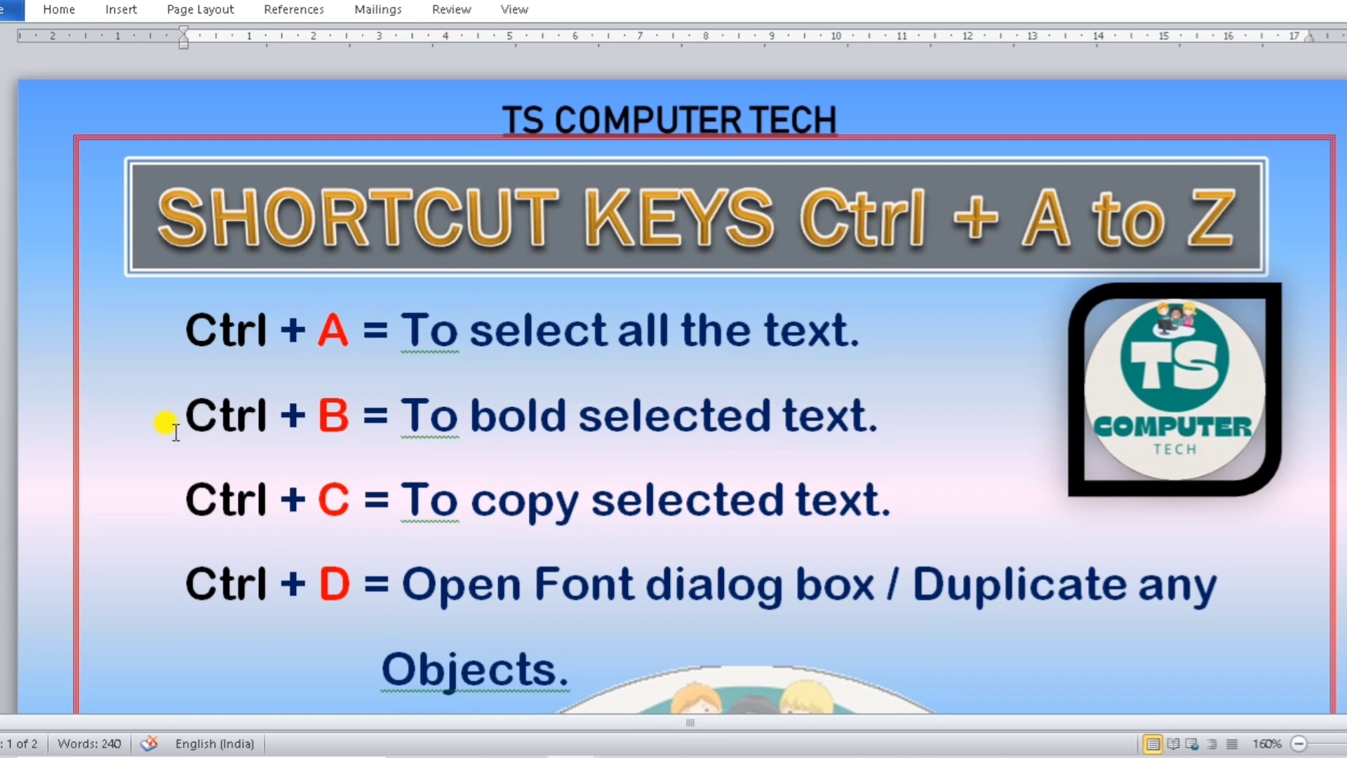
Step: Bold the phrase 'On the Insert tab,' with Ctrl+B, then bold the whole document
mouse_move(189, 414)
mouse_down()
mouse_move(625, 404)
mouse_move(891, 416)
mouse_up()
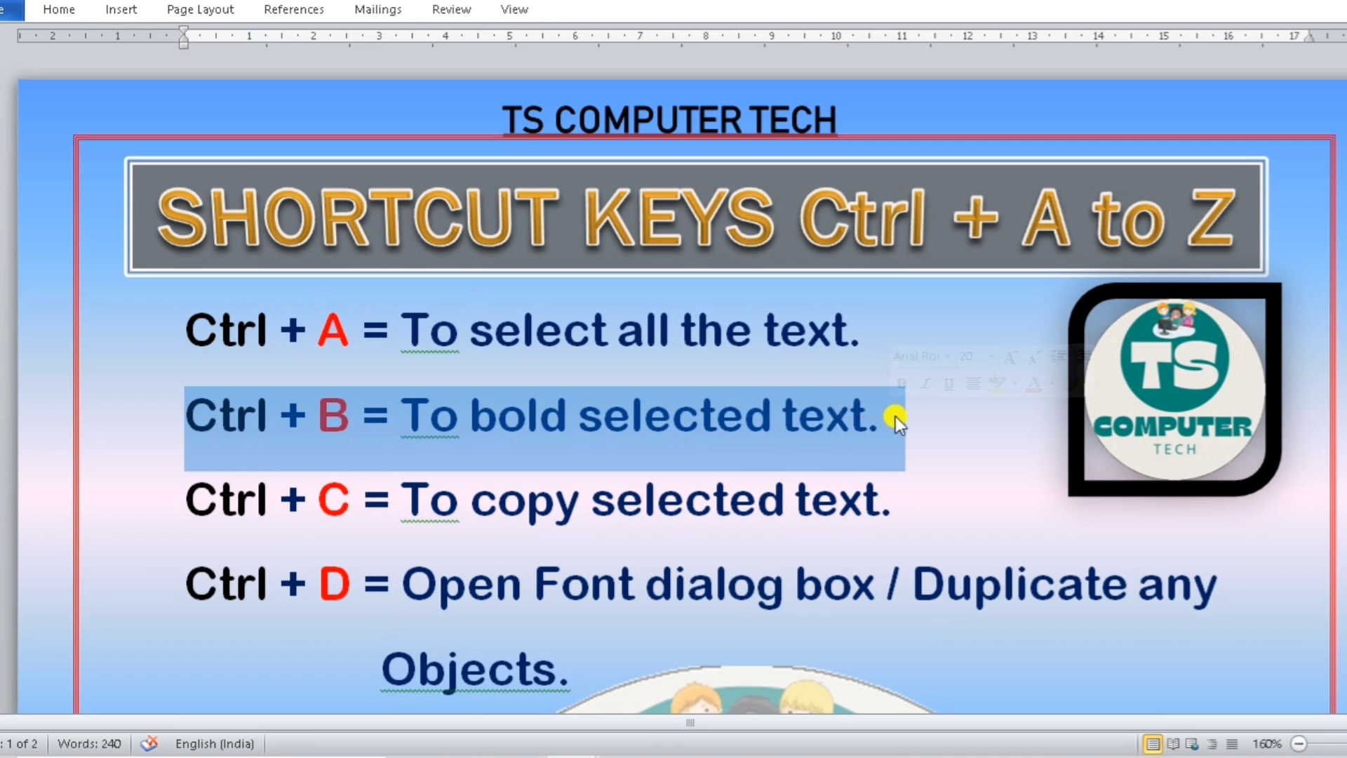
click(615, 414)
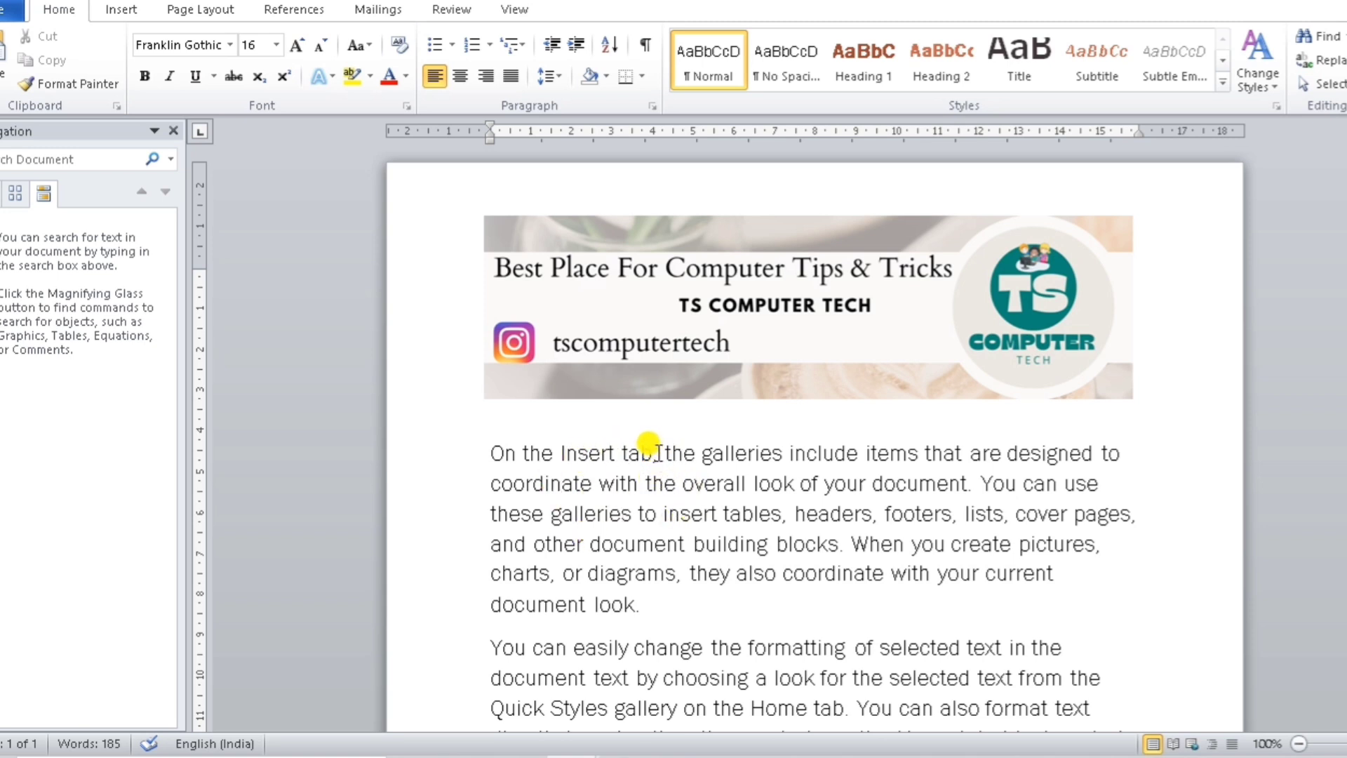
drag(658, 454, 490, 456)
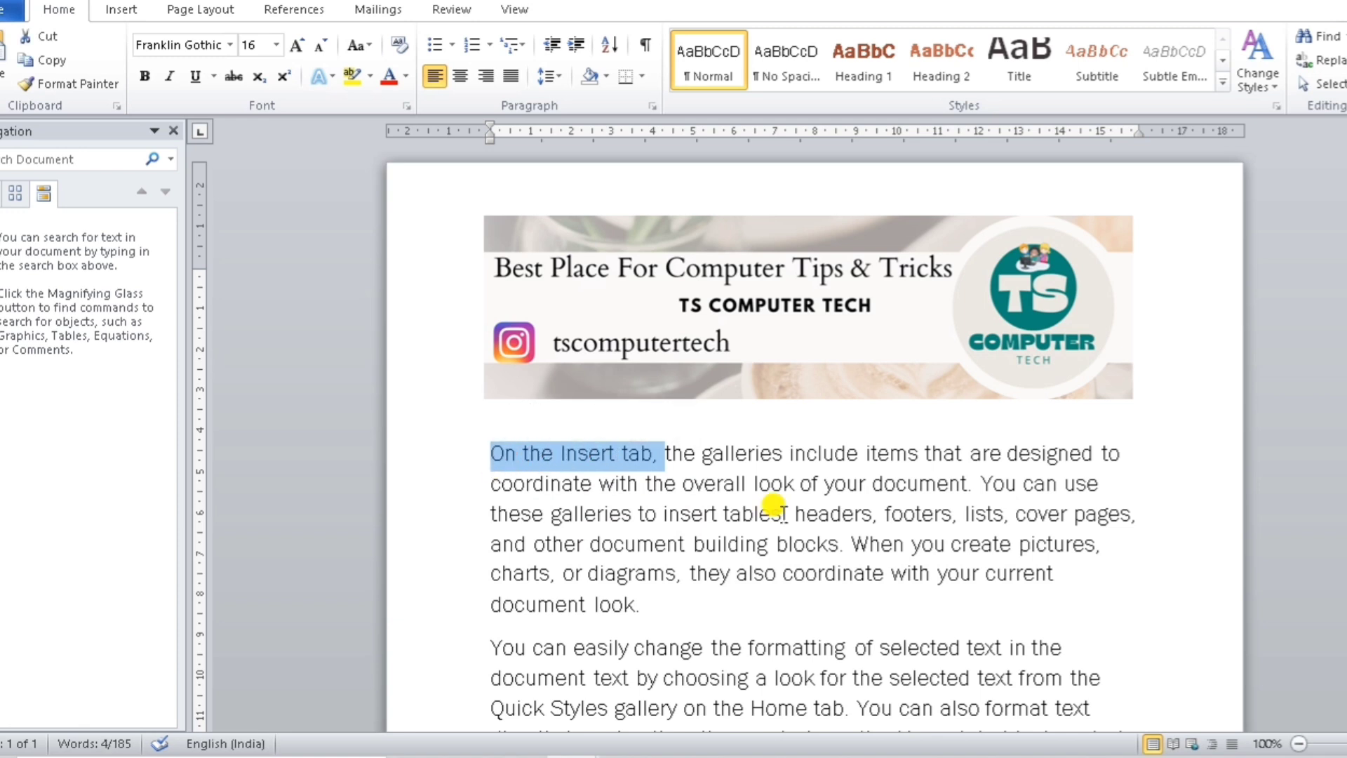
key(ctrl+b)
click(710, 452)
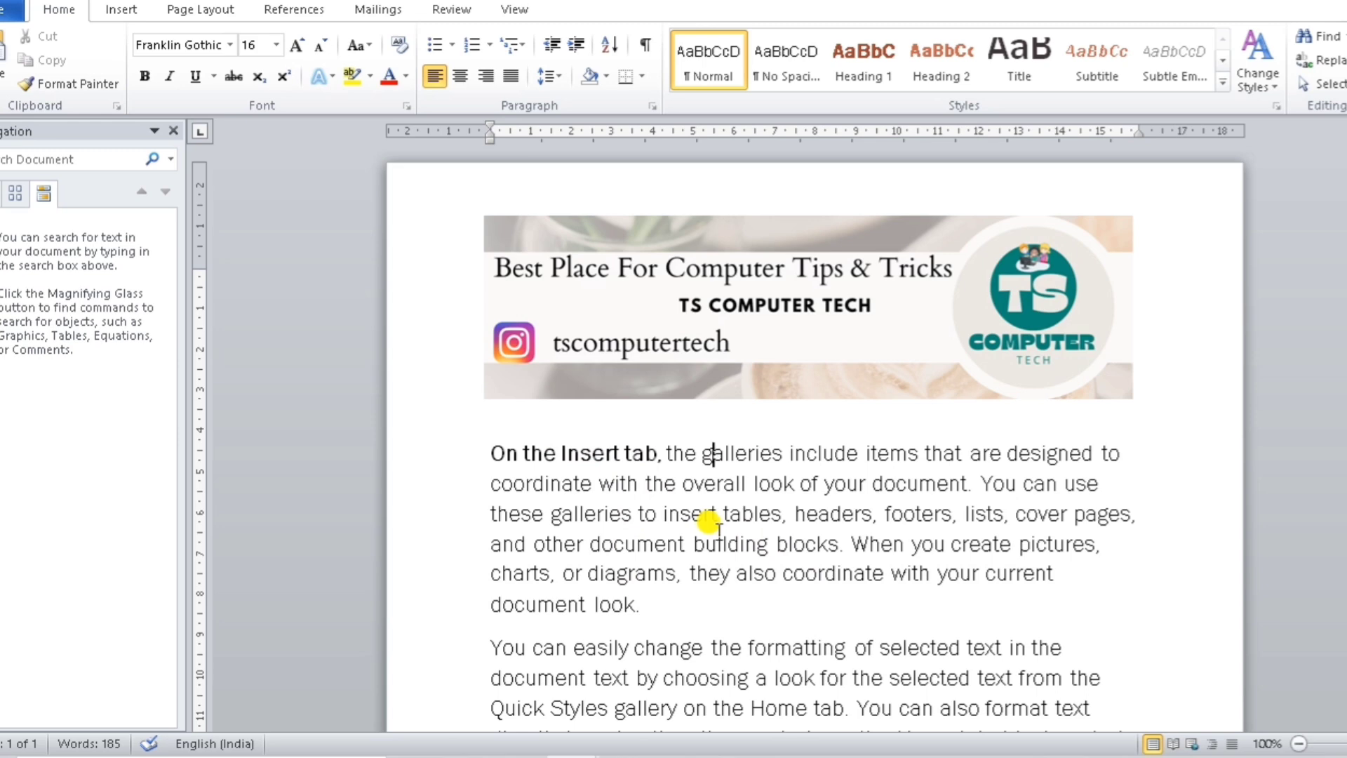
key(ctrl+a)
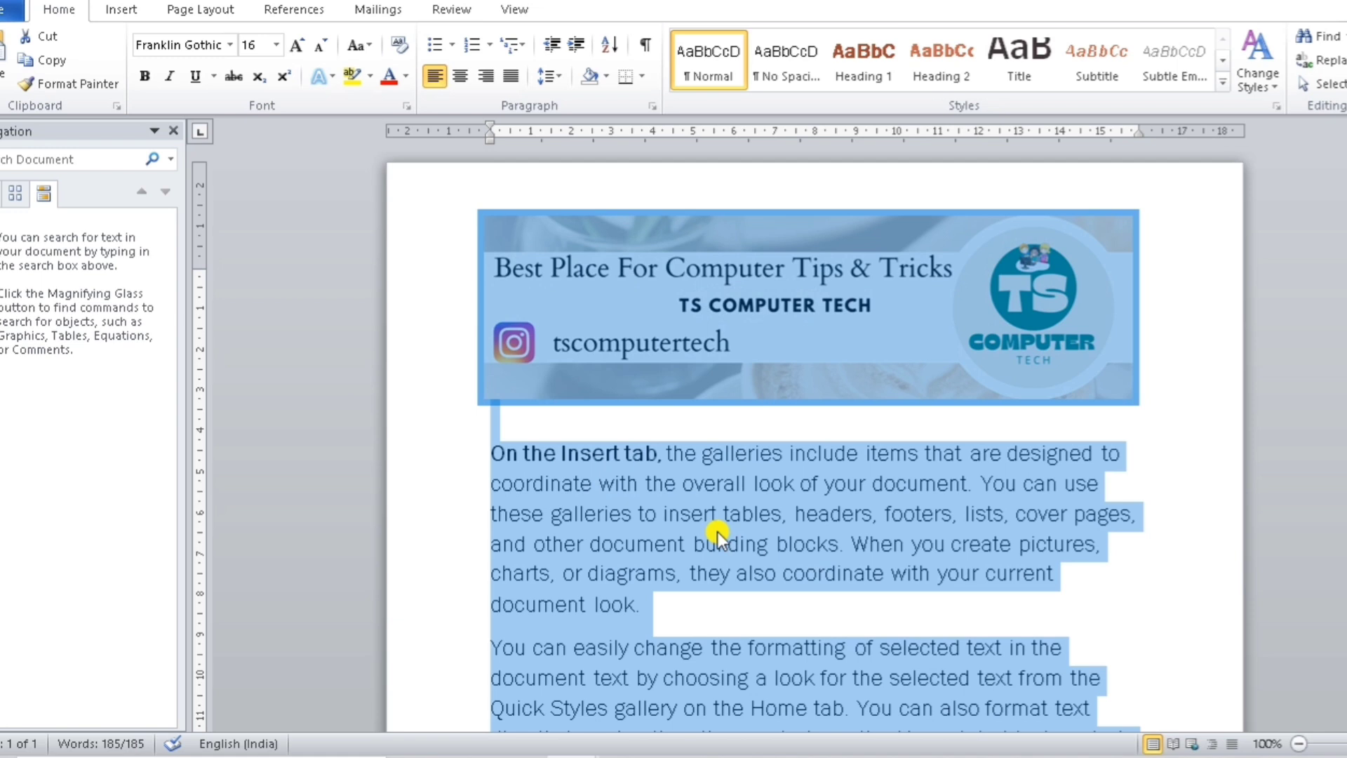
key(ctrl+b)
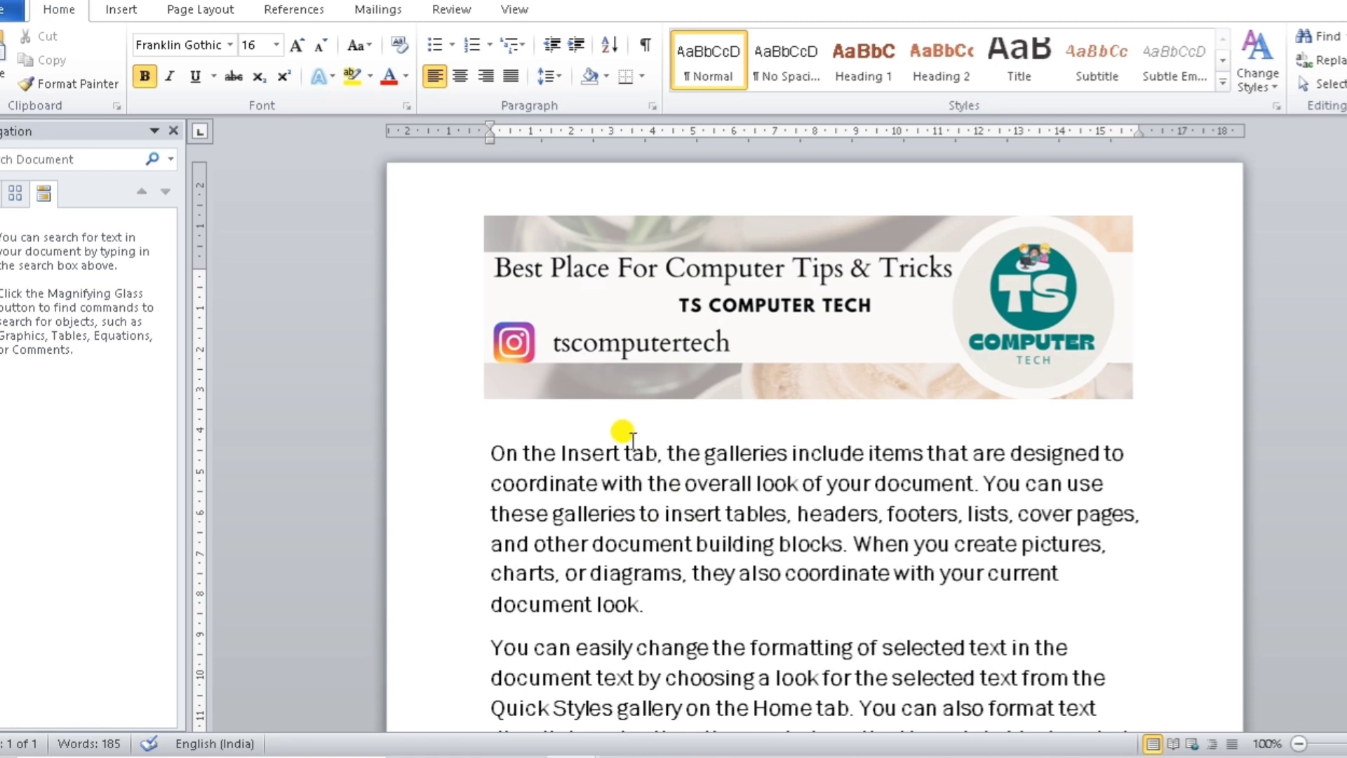
Step: Copy the first 'On the Insert tab' paragraph and paste three copies on a new line at the end
click(668, 515)
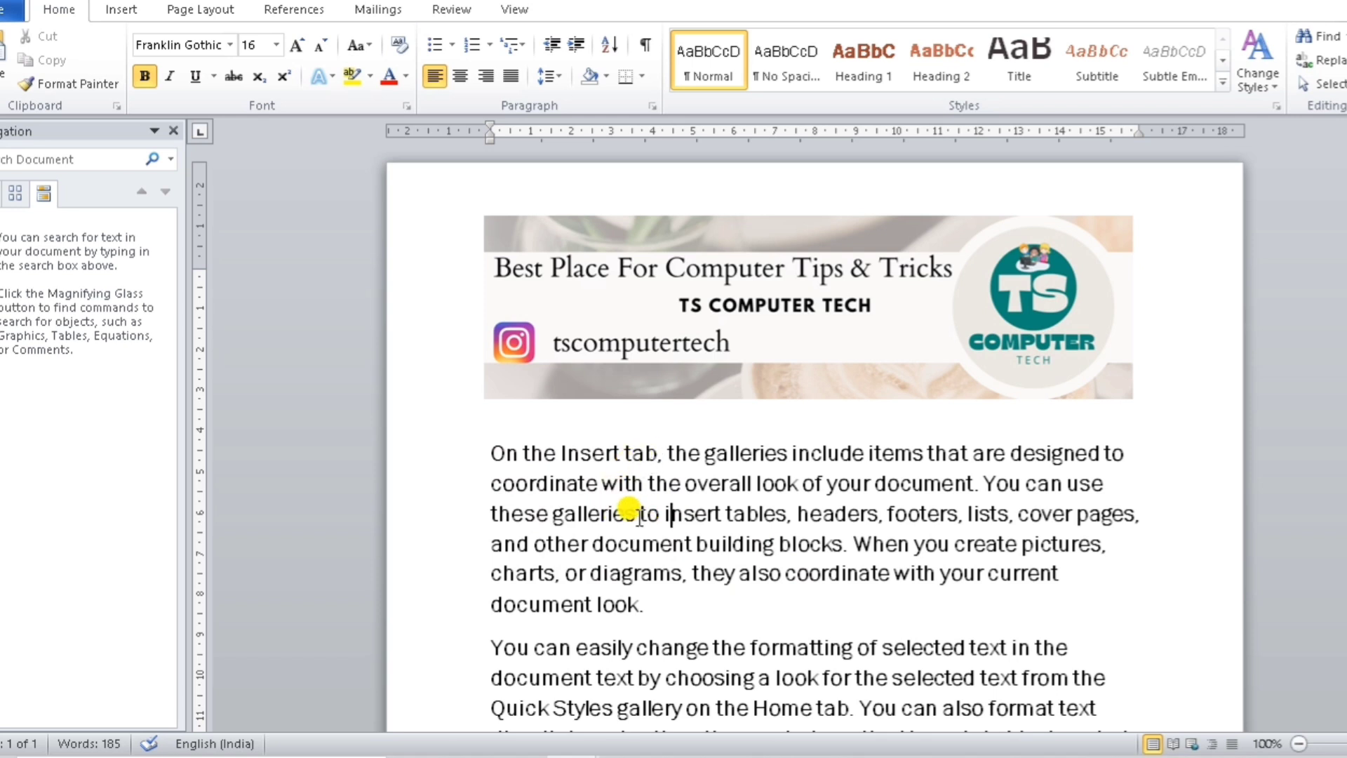
drag(491, 453, 656, 618)
key(ctrl+c)
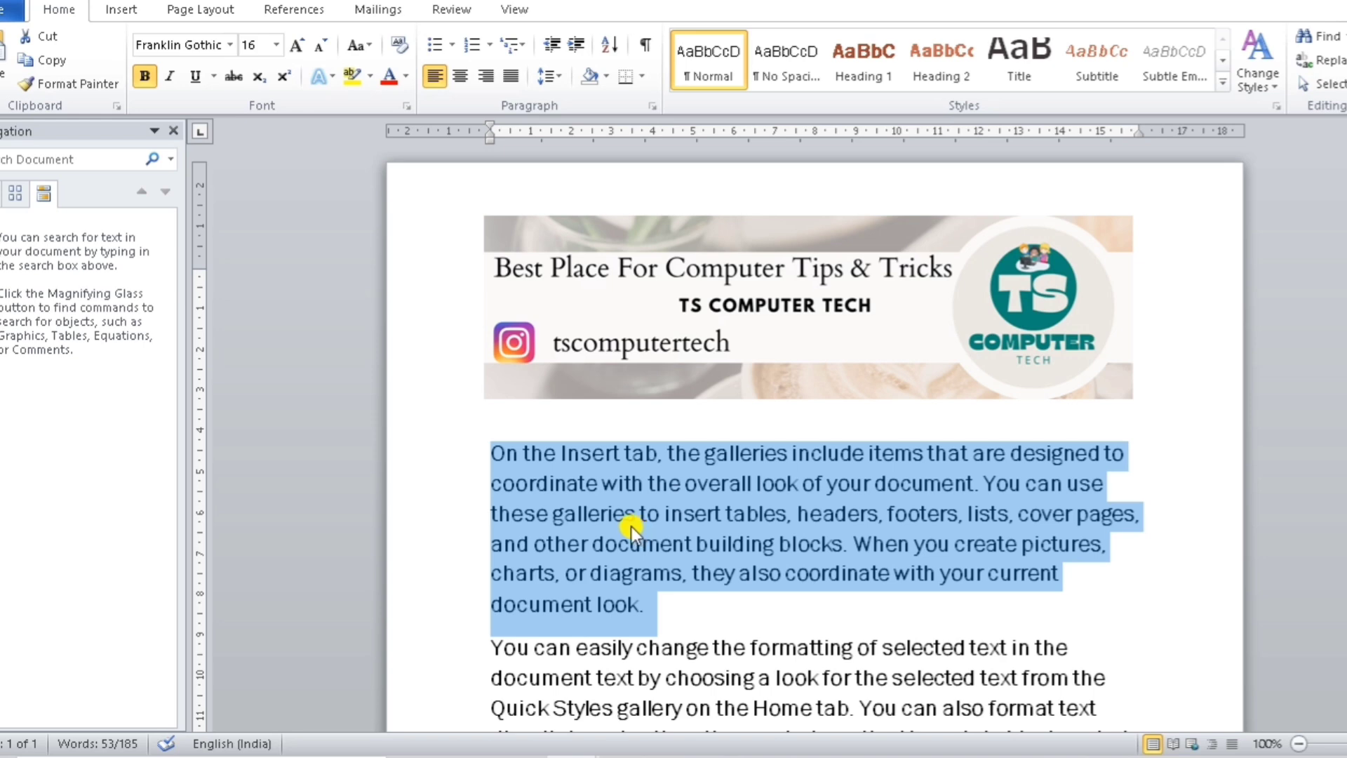
scroll(631, 524, down, 2)
scroll(632, 524, down, 2)
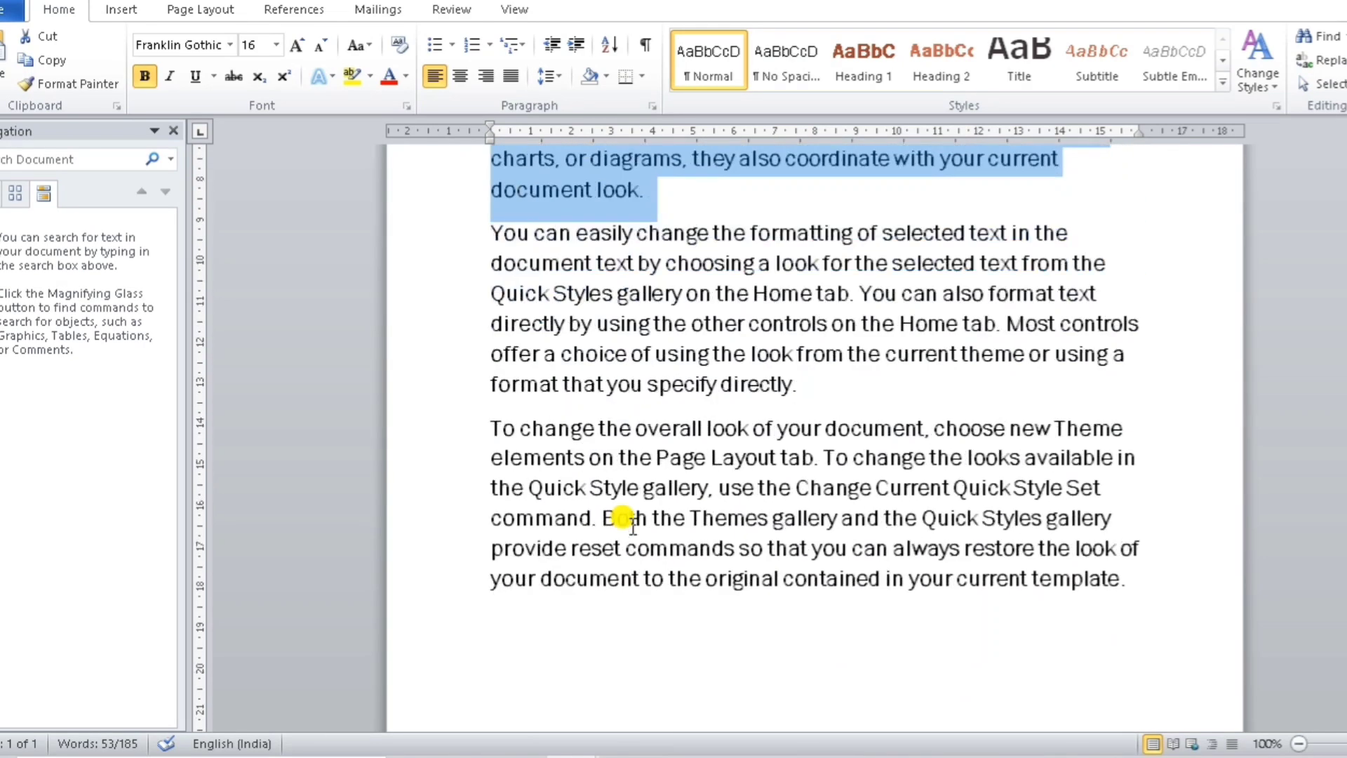
click(1167, 574)
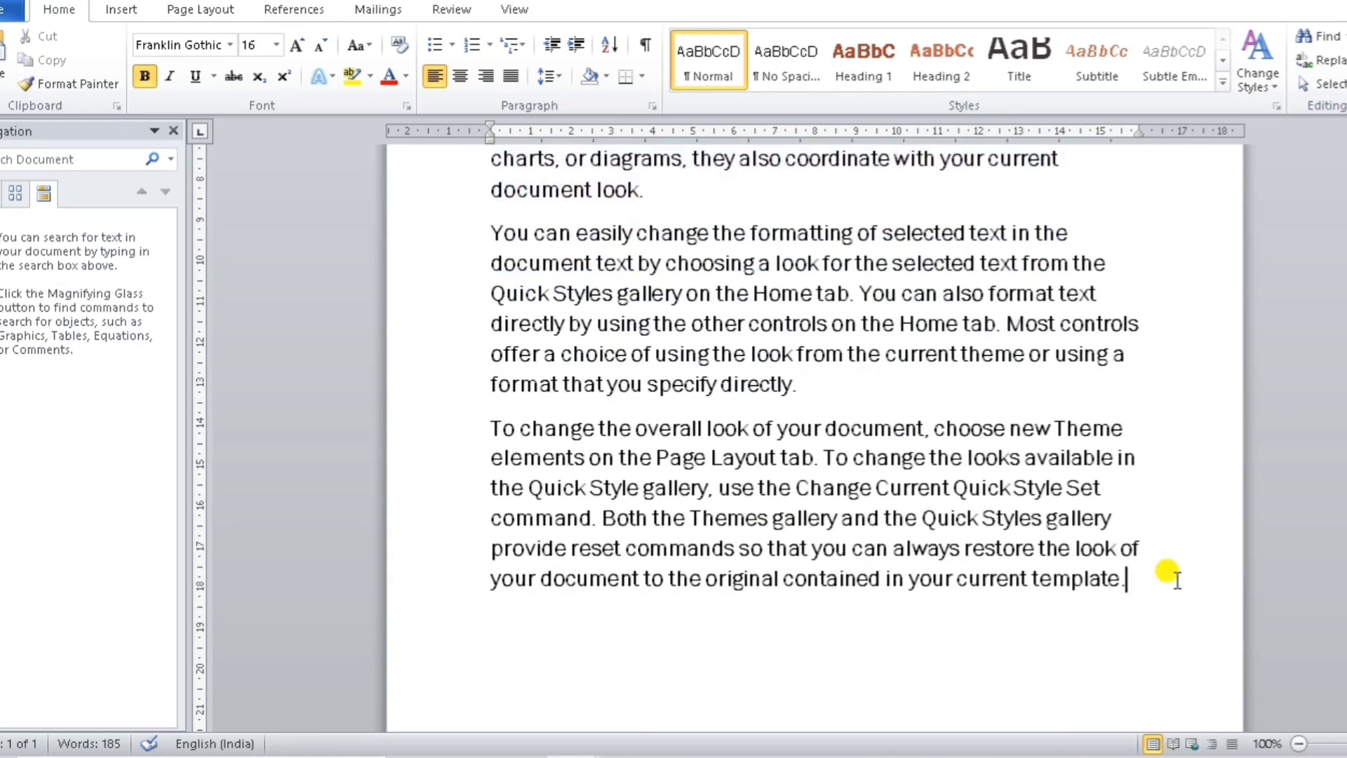
key(Return)
text(On the Insert tab, the galleries include items that are designed to coordinate with the overall look of your document. You can use these galleries to insert tables, headers, footers, lists, cover pages, and other document building blocks. When you create pictures, charts, or diagrams, they also coordinate with your current document look.)
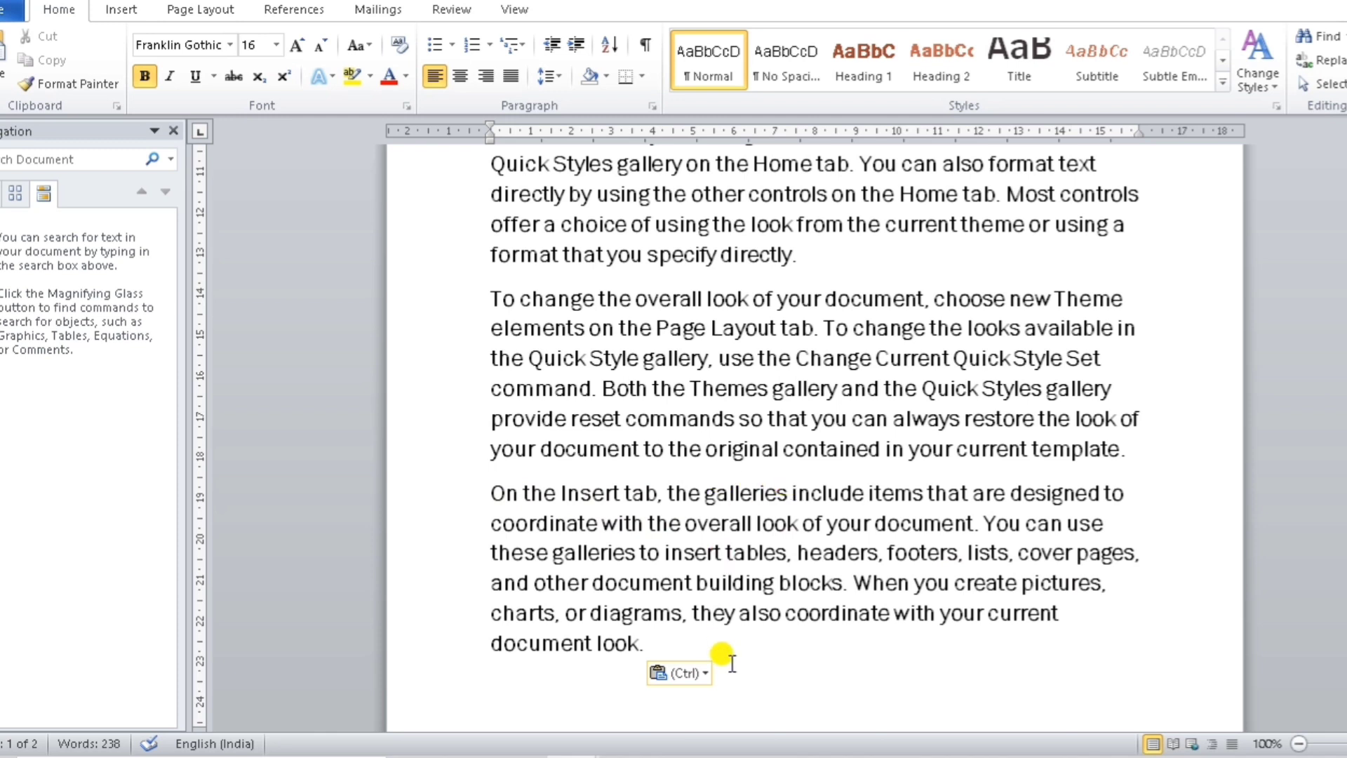
text(On the Insert tab, the galleries include items that are designed to coordinate with the overall look of your document. You can use these galleries to insert tables, headers, footers, lists, cover pages, and other document building blocks. When you create pictures, charts, or diagrams, they also coordinate with your current document look.)
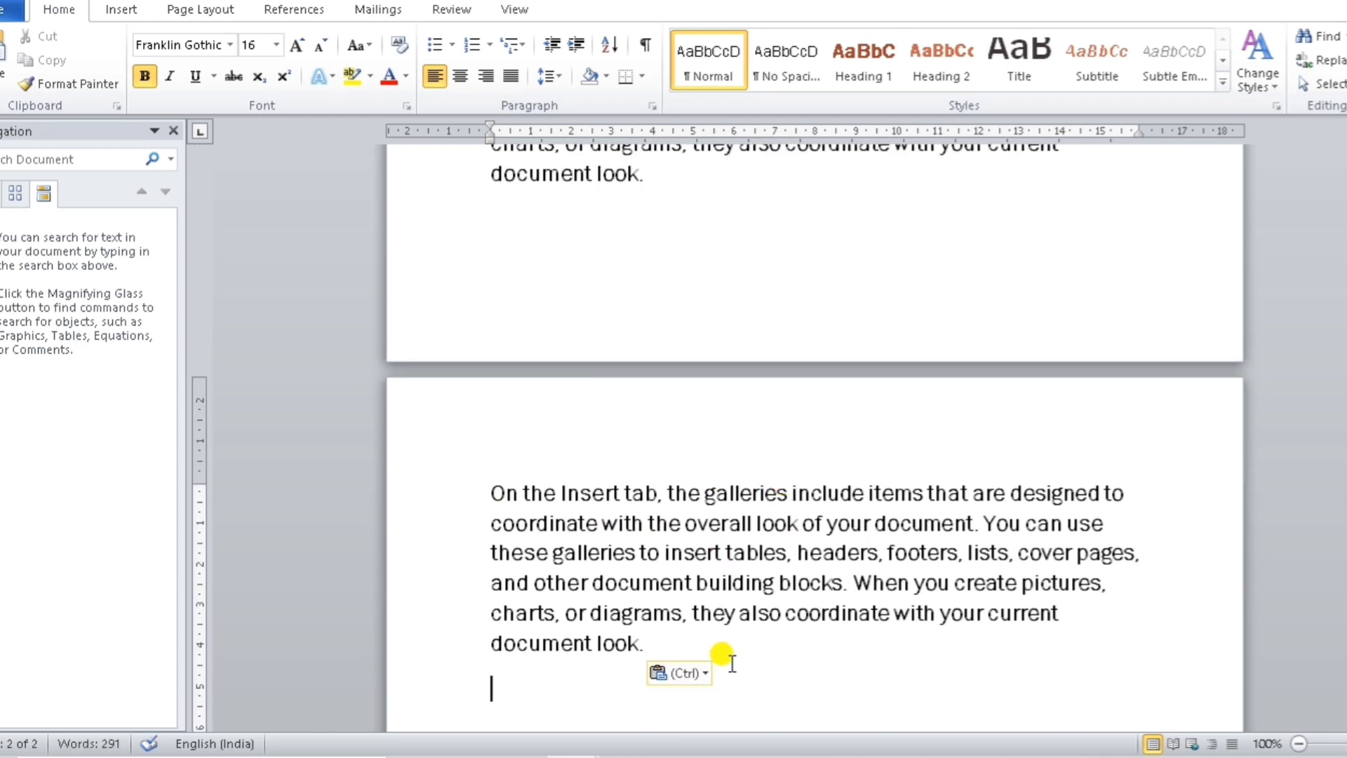
key(ctrl+v)
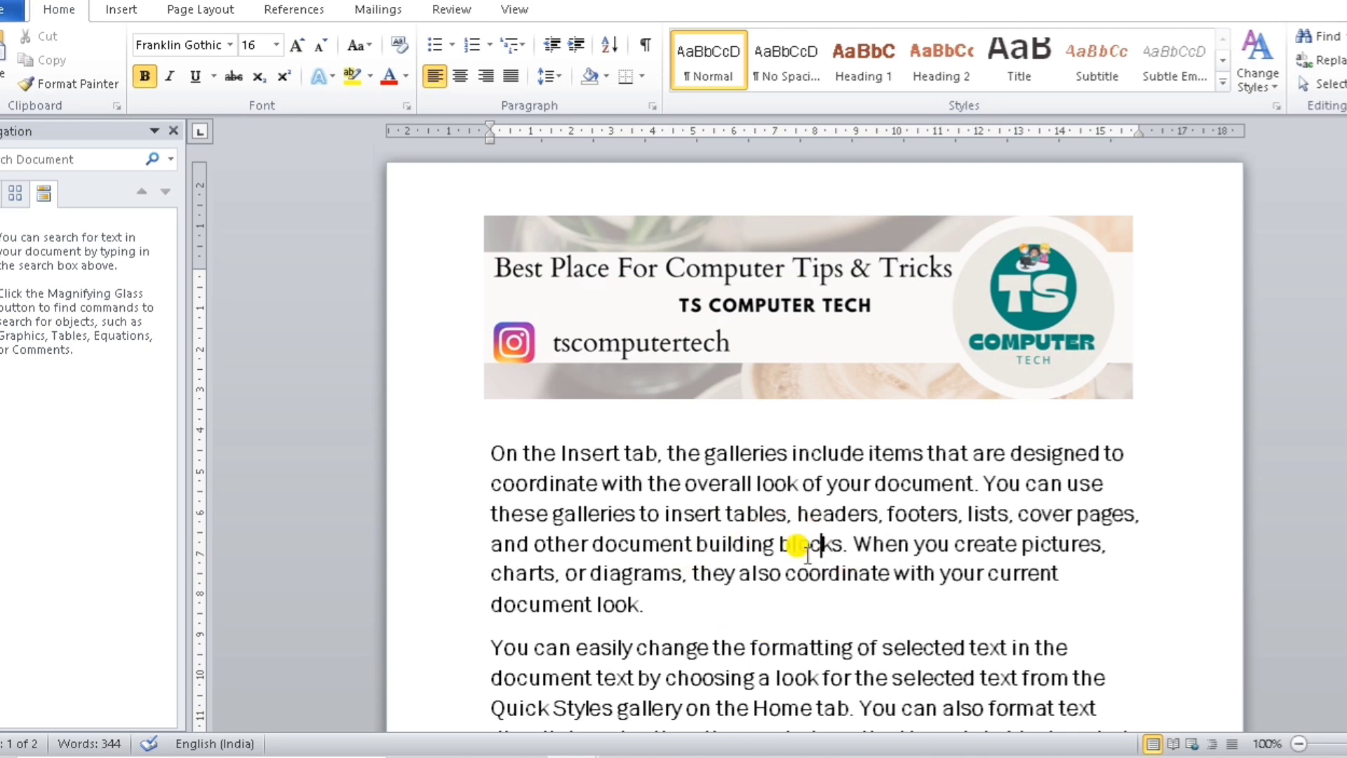
Step: Bring up the Font dialog for the word 'building' in the first paragraph
click(740, 486)
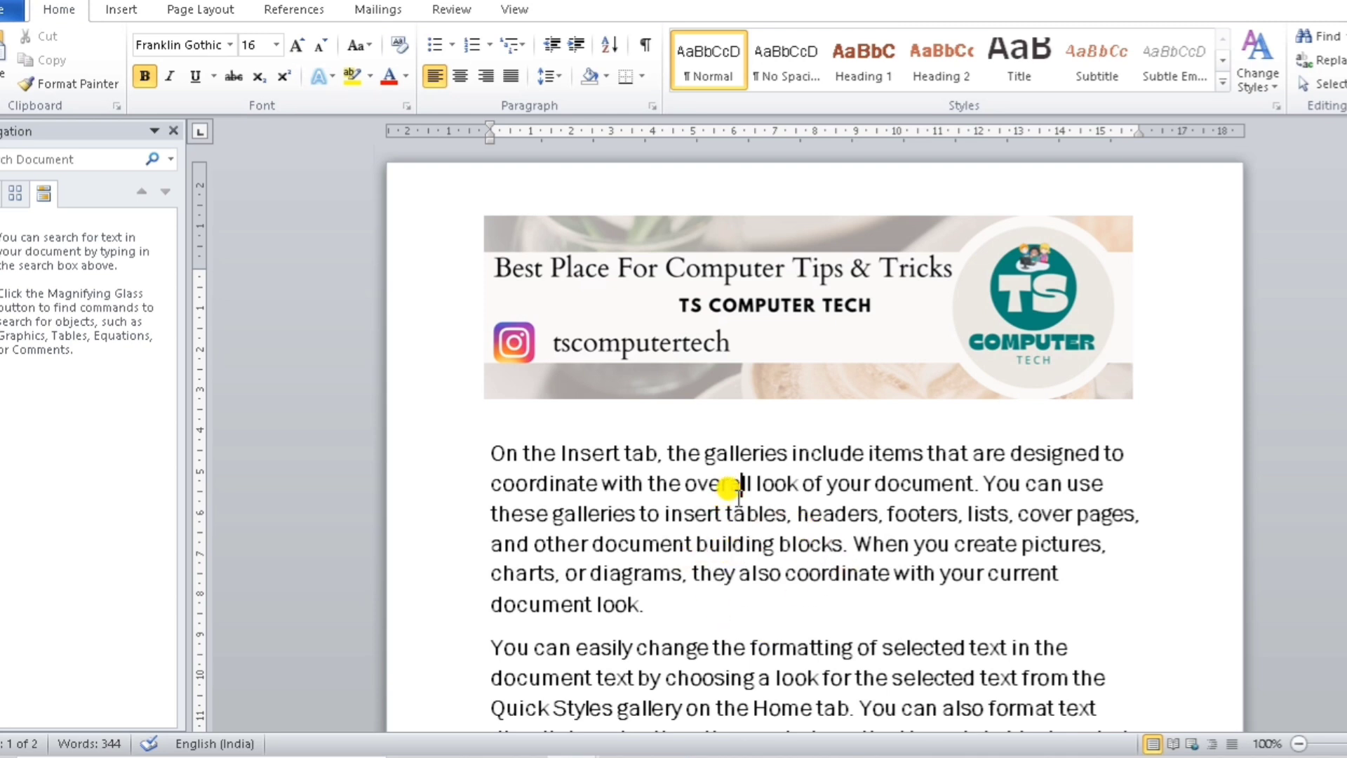
click(742, 538)
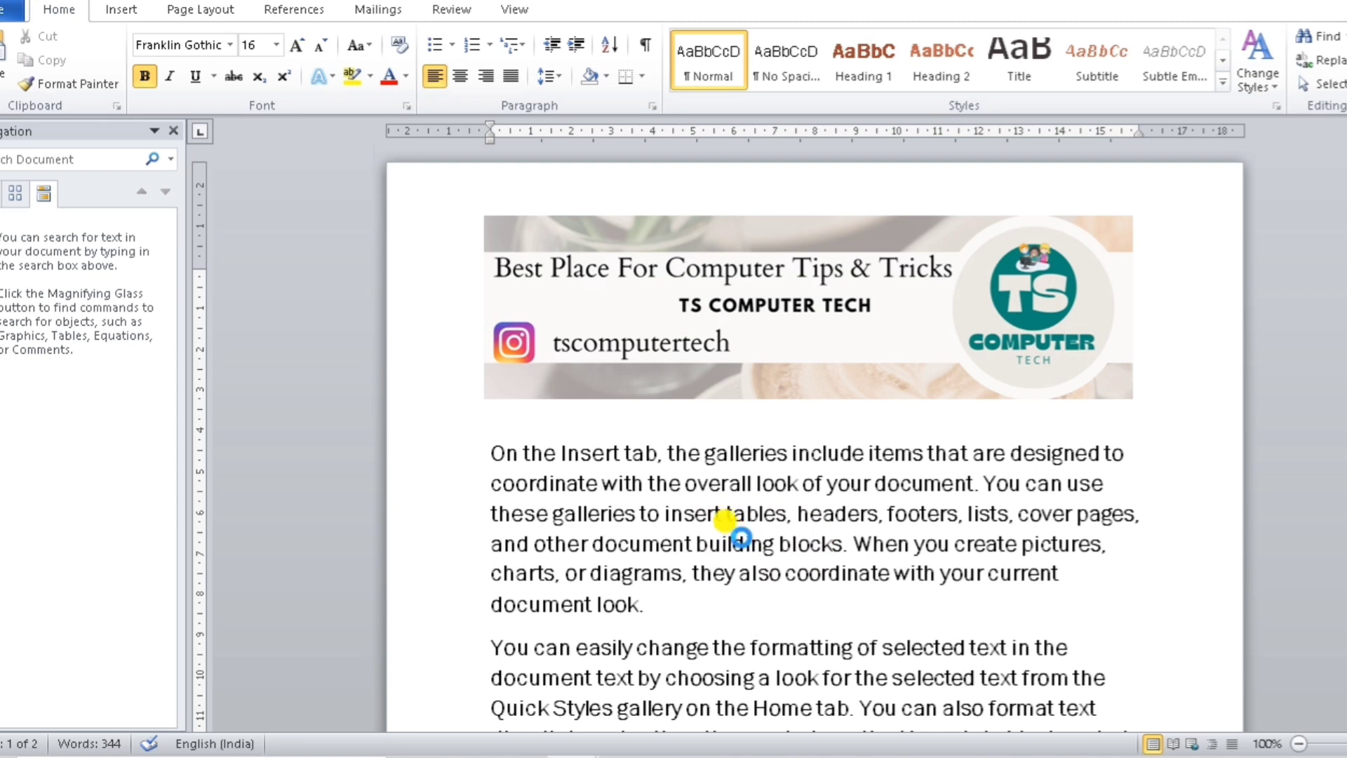
key(ctrl+d)
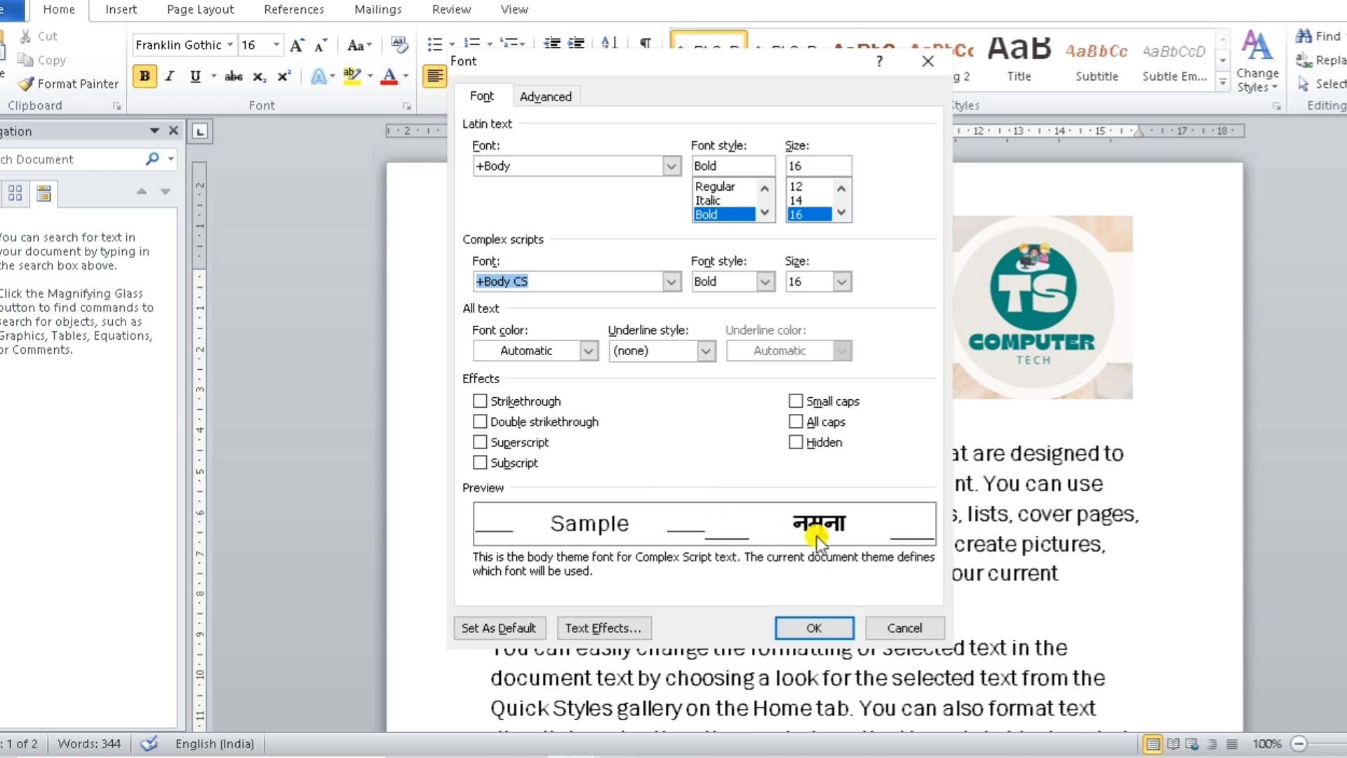
Step: Cancel the Font dialog, leaving +Body, Bold and size 16 unchanged
click(906, 628)
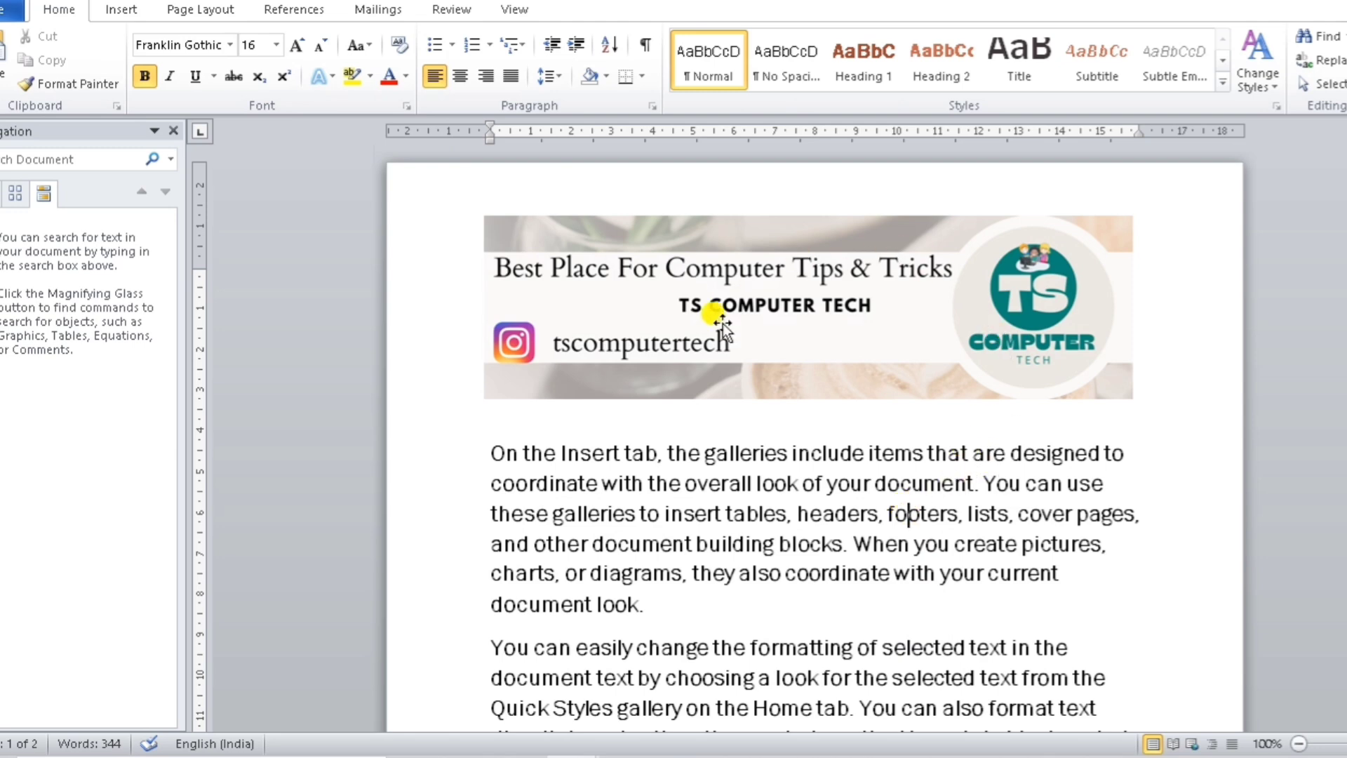
Step: Duplicate the TS Computer Tech banner below itself, then copy both banners down and right
scroll(798, 384, down, 3)
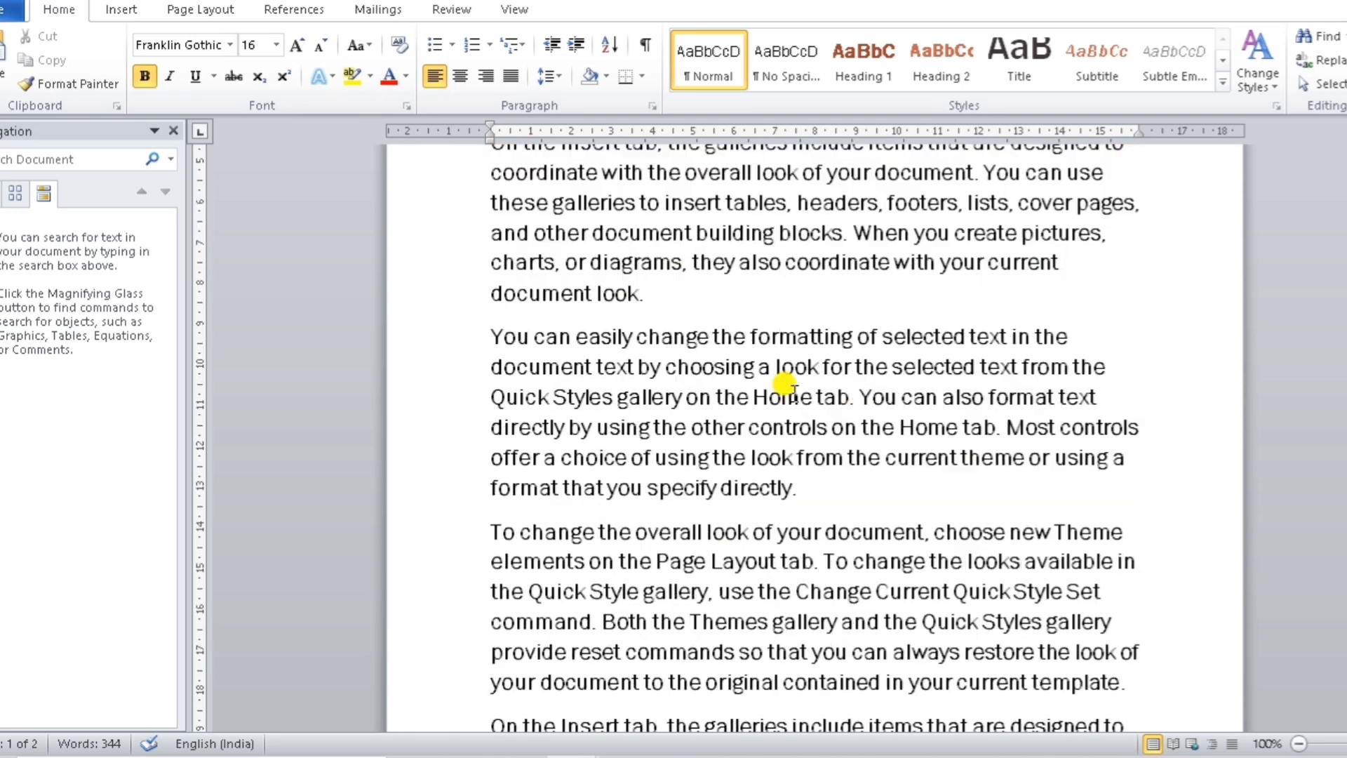
scroll(786, 387, up, 2)
scroll(786, 388, up, 2)
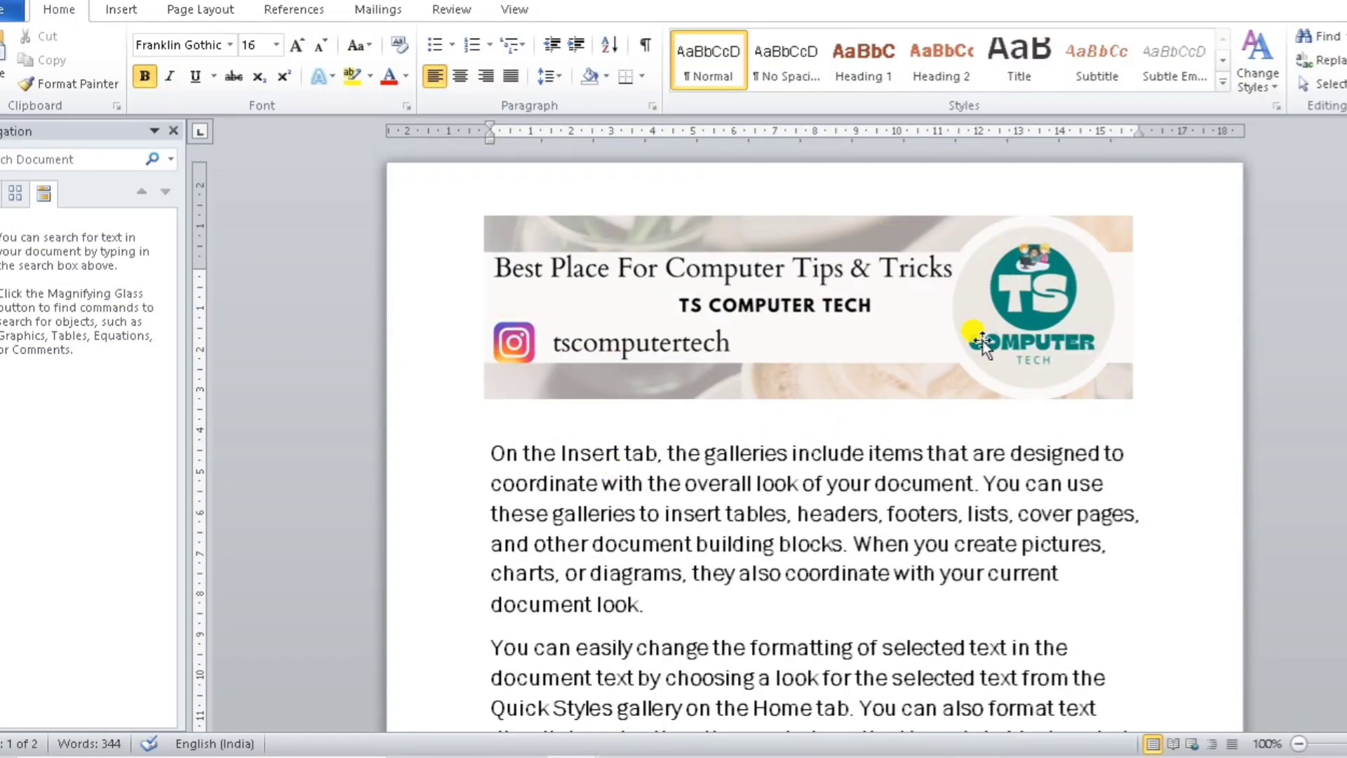
click(837, 314)
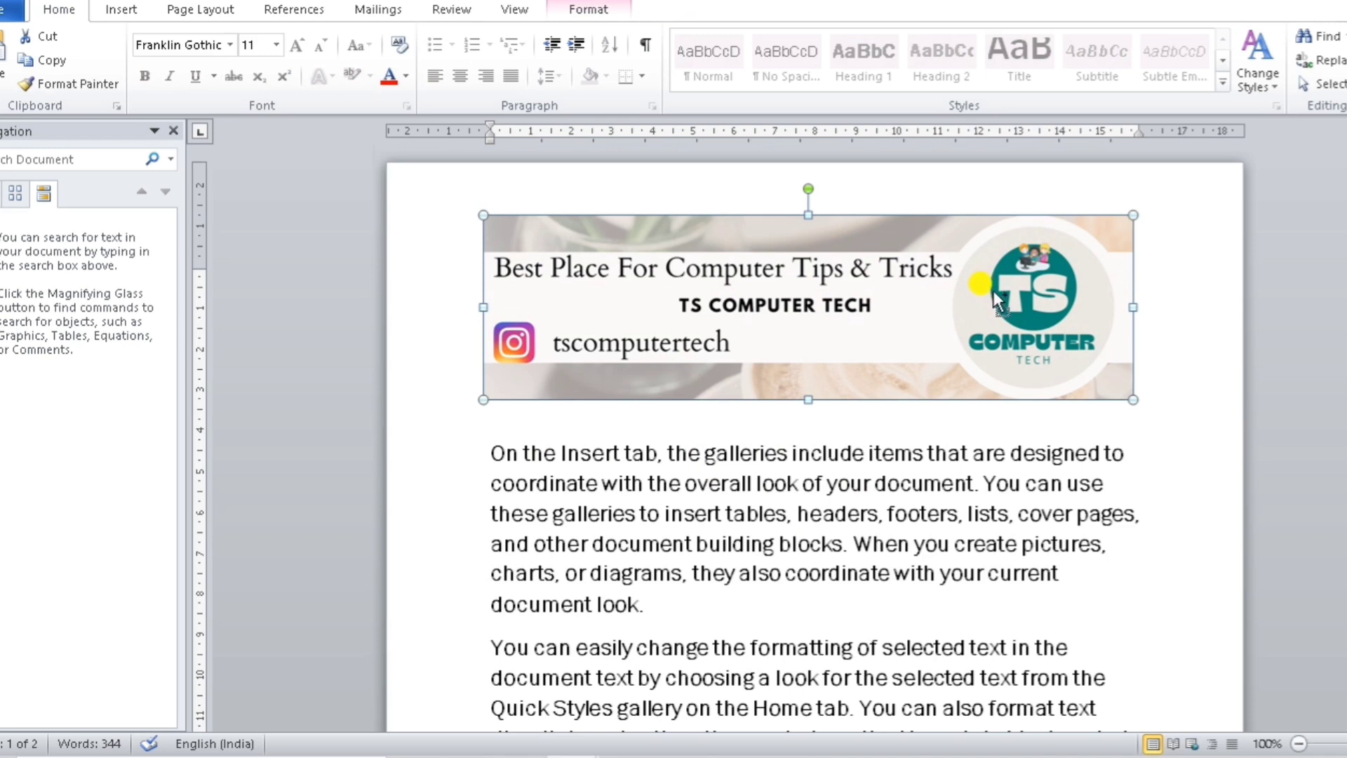
drag(997, 298, 974, 476)
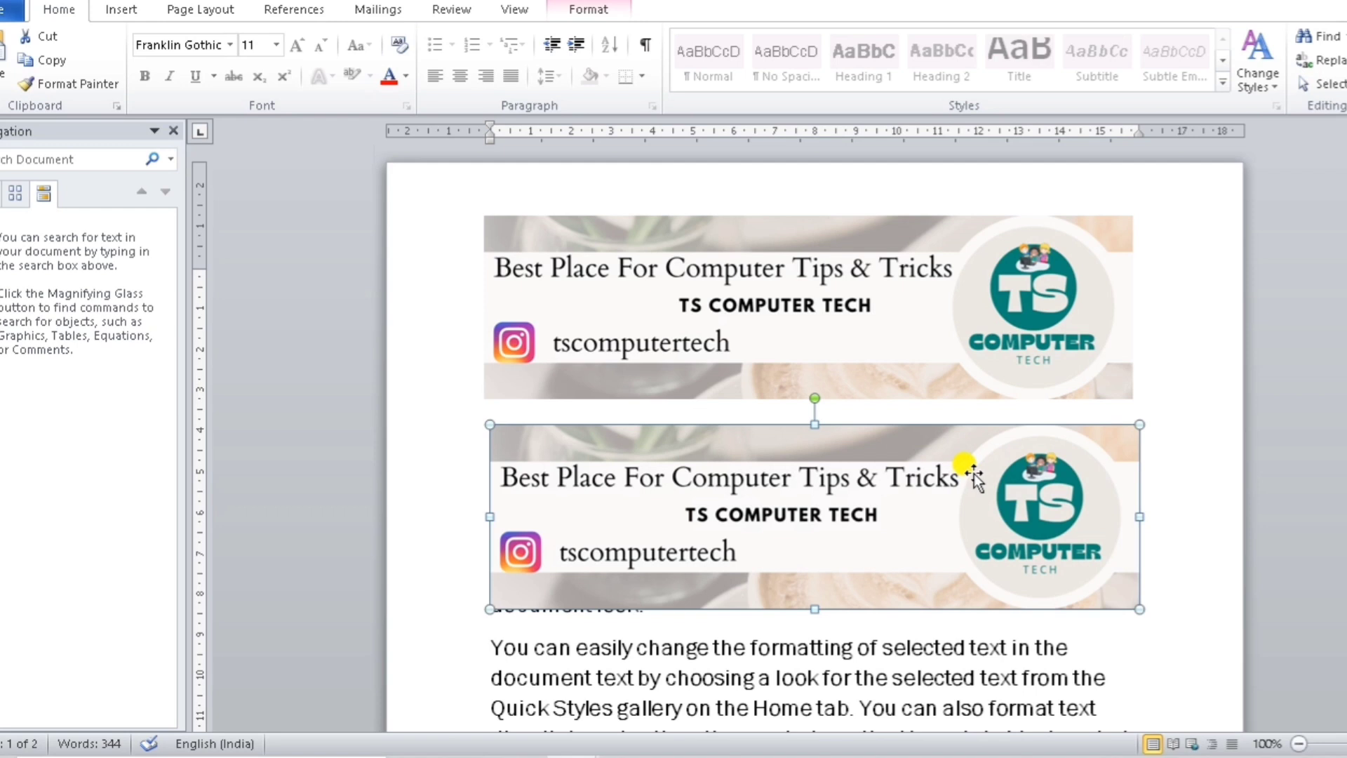
shift+click(924, 336)
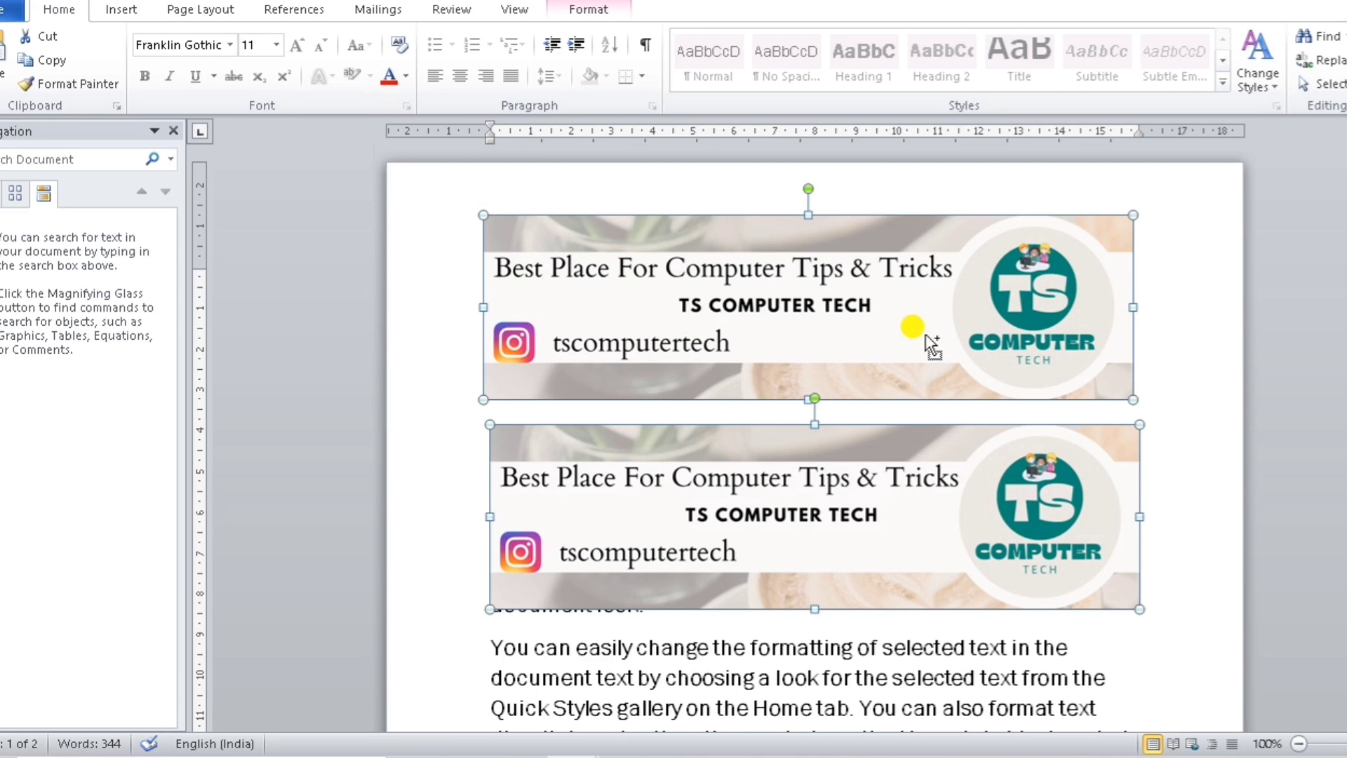
mouse_move(926, 336)
mouse_down()
mouse_move(1031, 508)
mouse_move(1065, 386)
mouse_up()
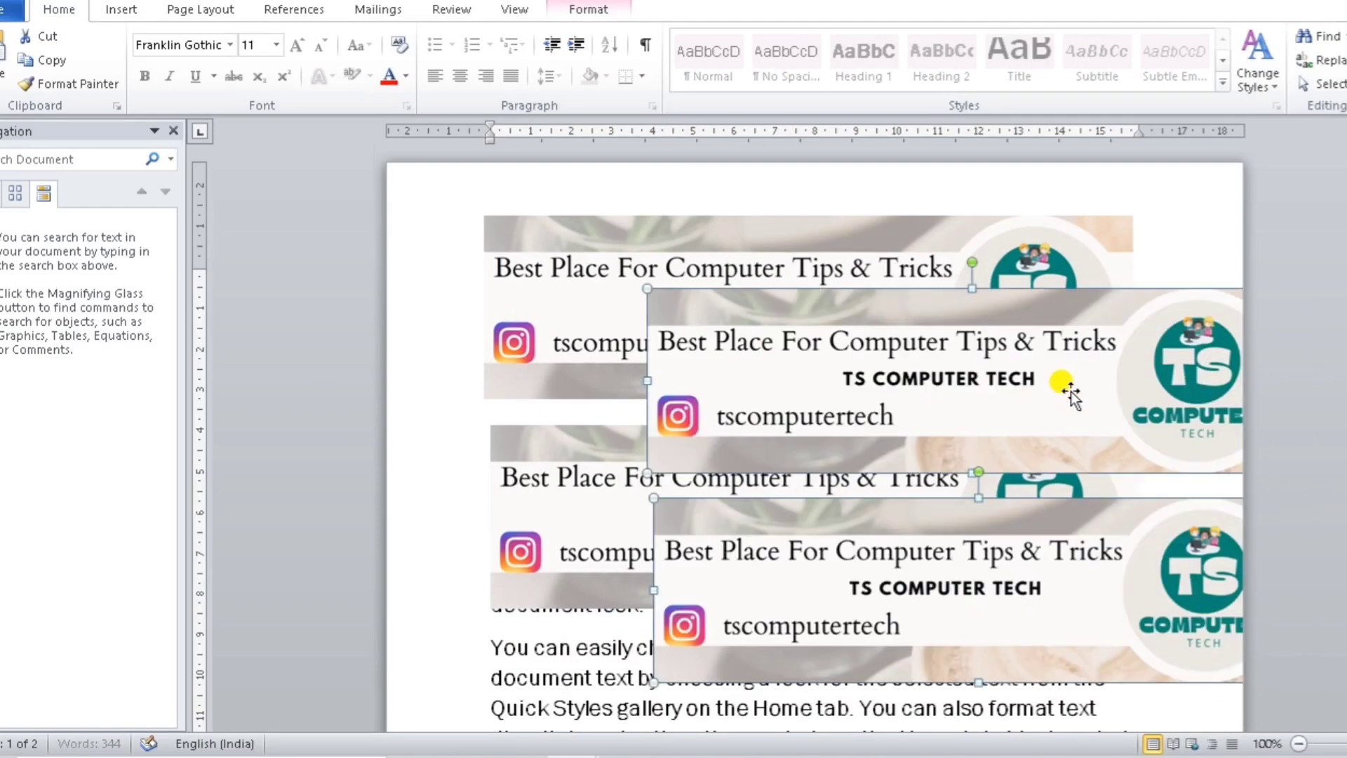
scroll(884, 568, down, 5)
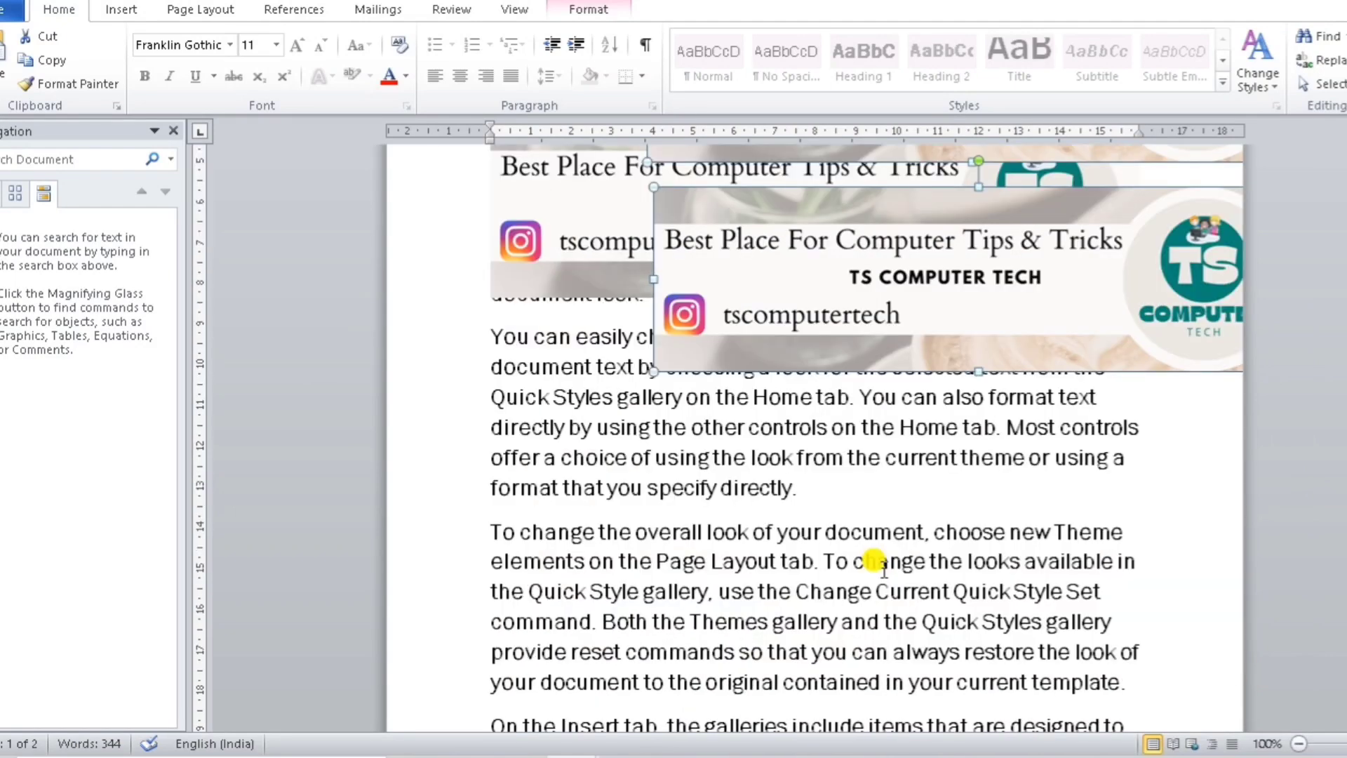
click(757, 470)
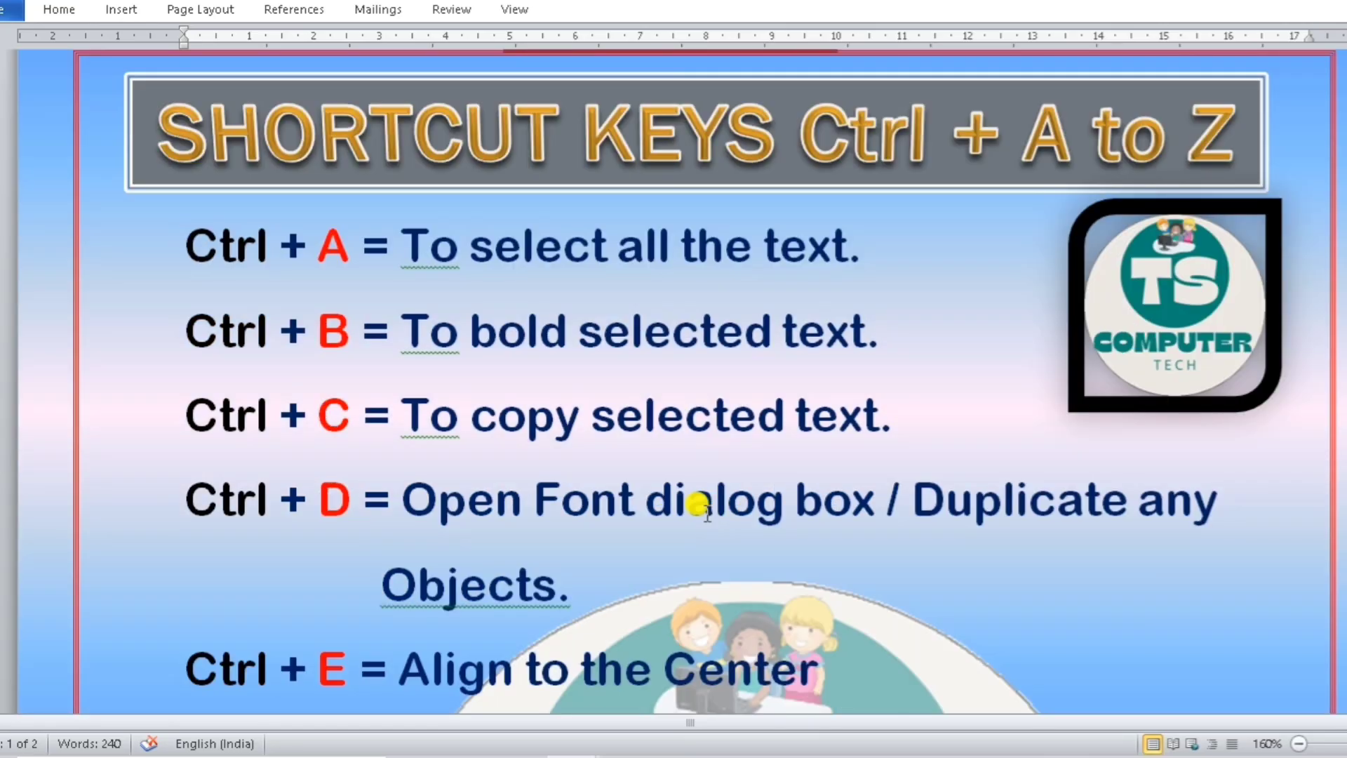
Step: Scroll down the sample document to confirm only the original banner remains
scroll(699, 505, down, 1)
scroll(698, 505, down, 1)
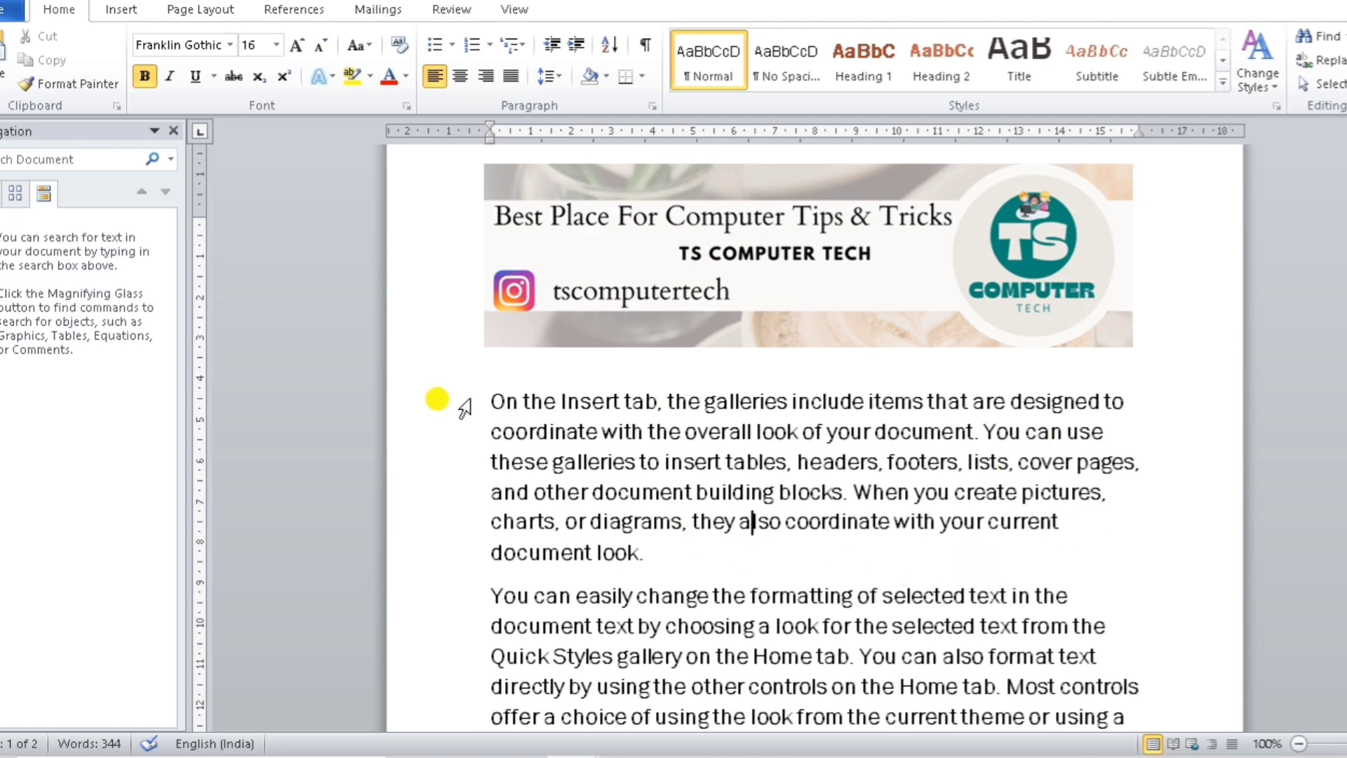
Step: Select all and center every paragraph with Ctrl+E, then clear the selection
scroll(491, 504, down, 3)
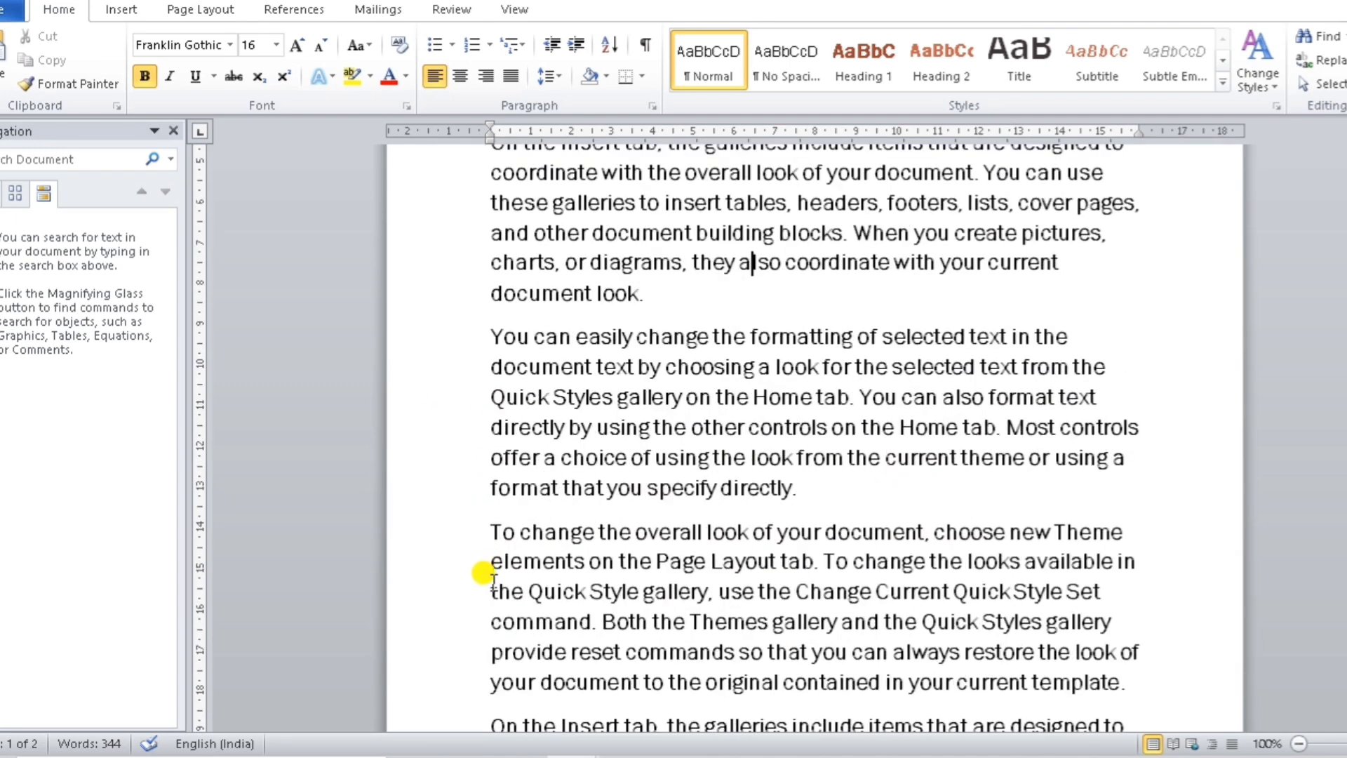
scroll(477, 351, up, 3)
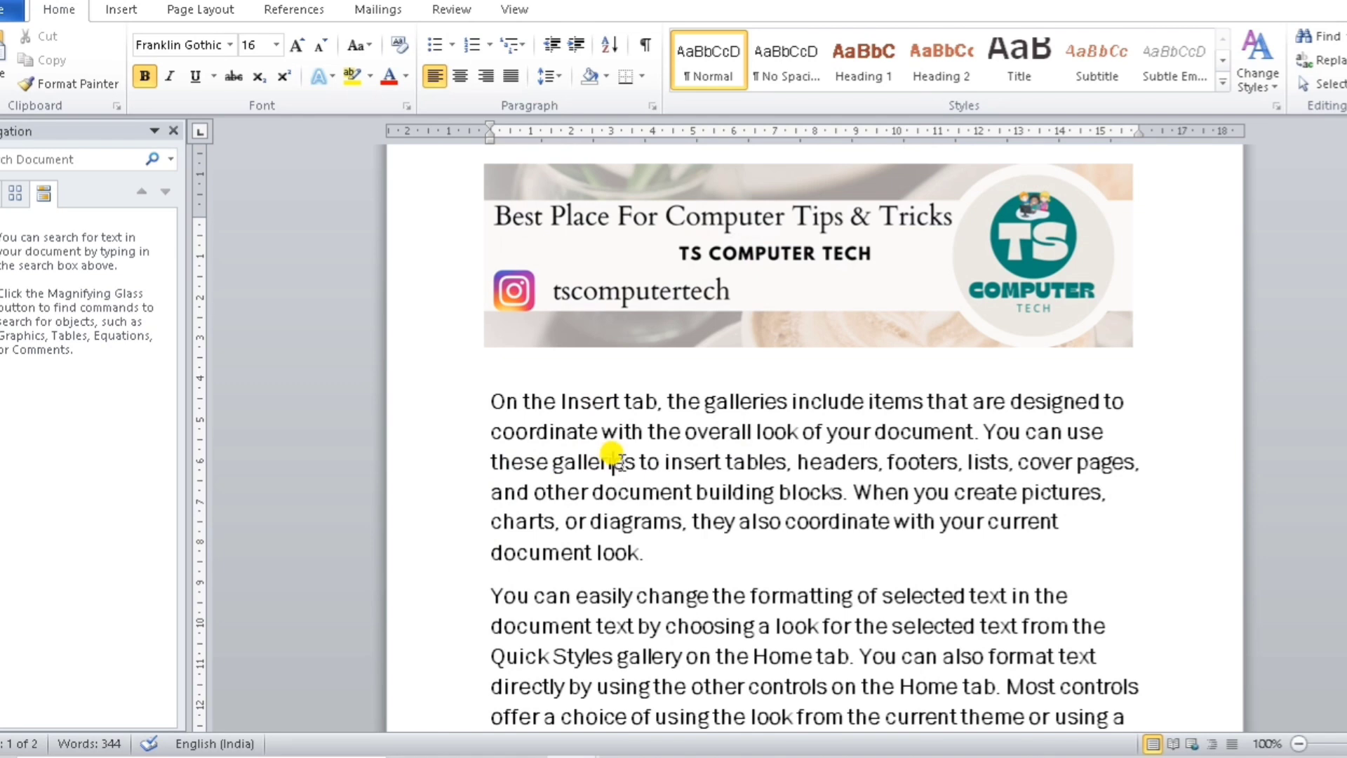
key(ctrl+a)
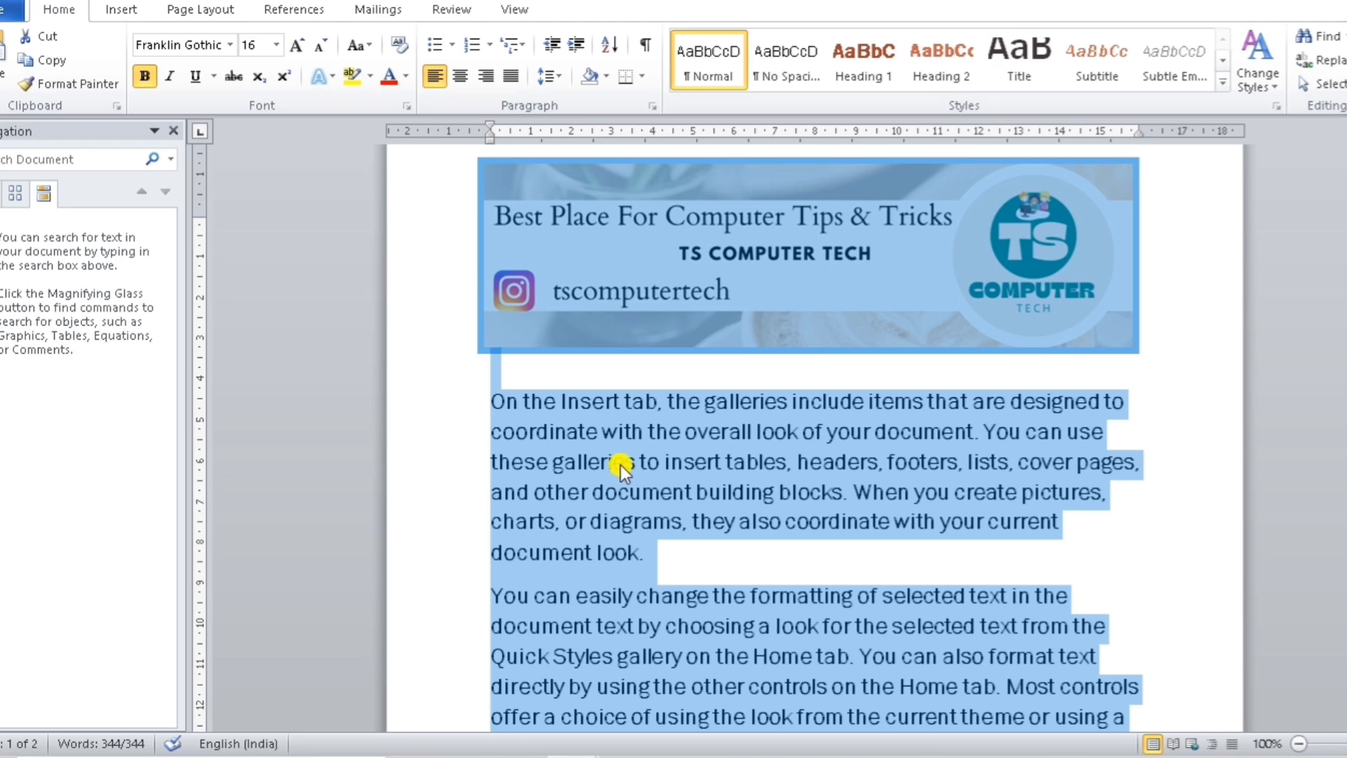
key(ctrl+e)
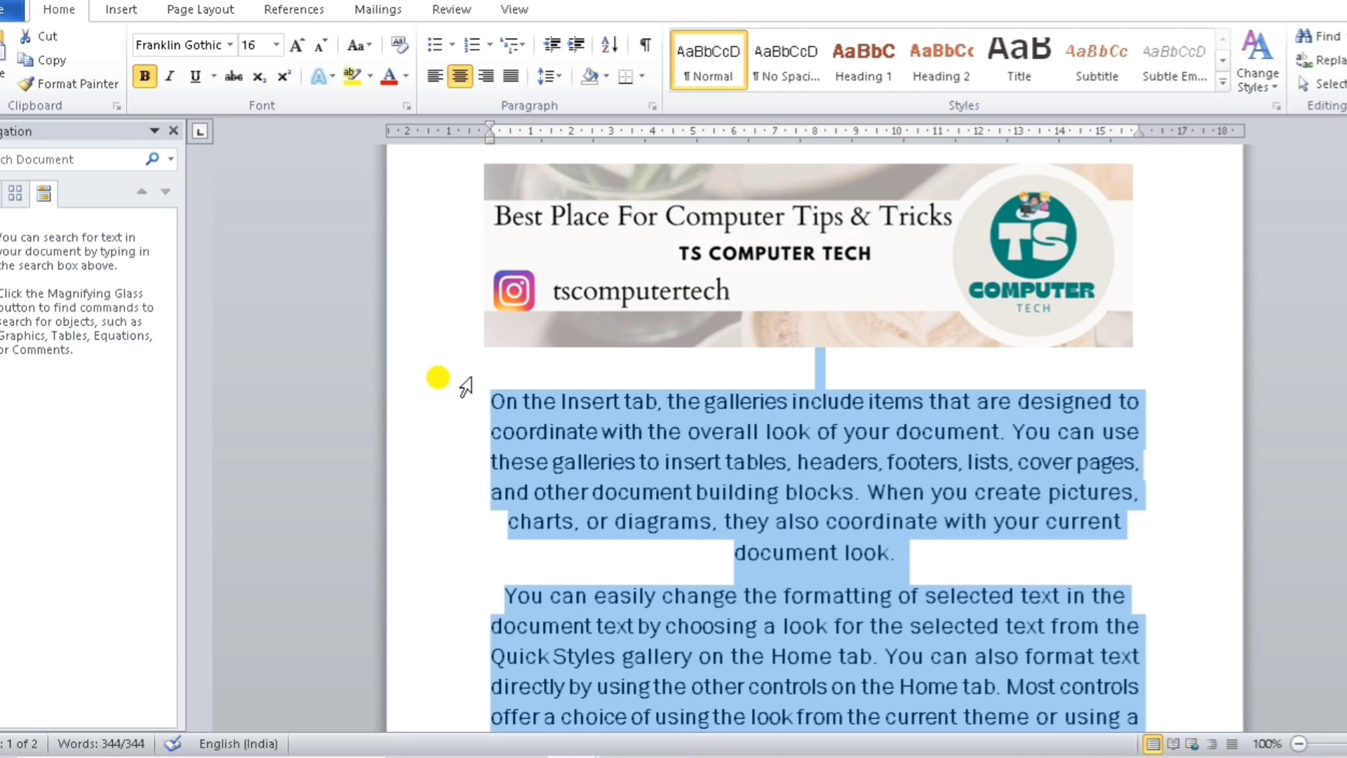
scroll(713, 442, down, 5)
scroll(713, 443, down, 3)
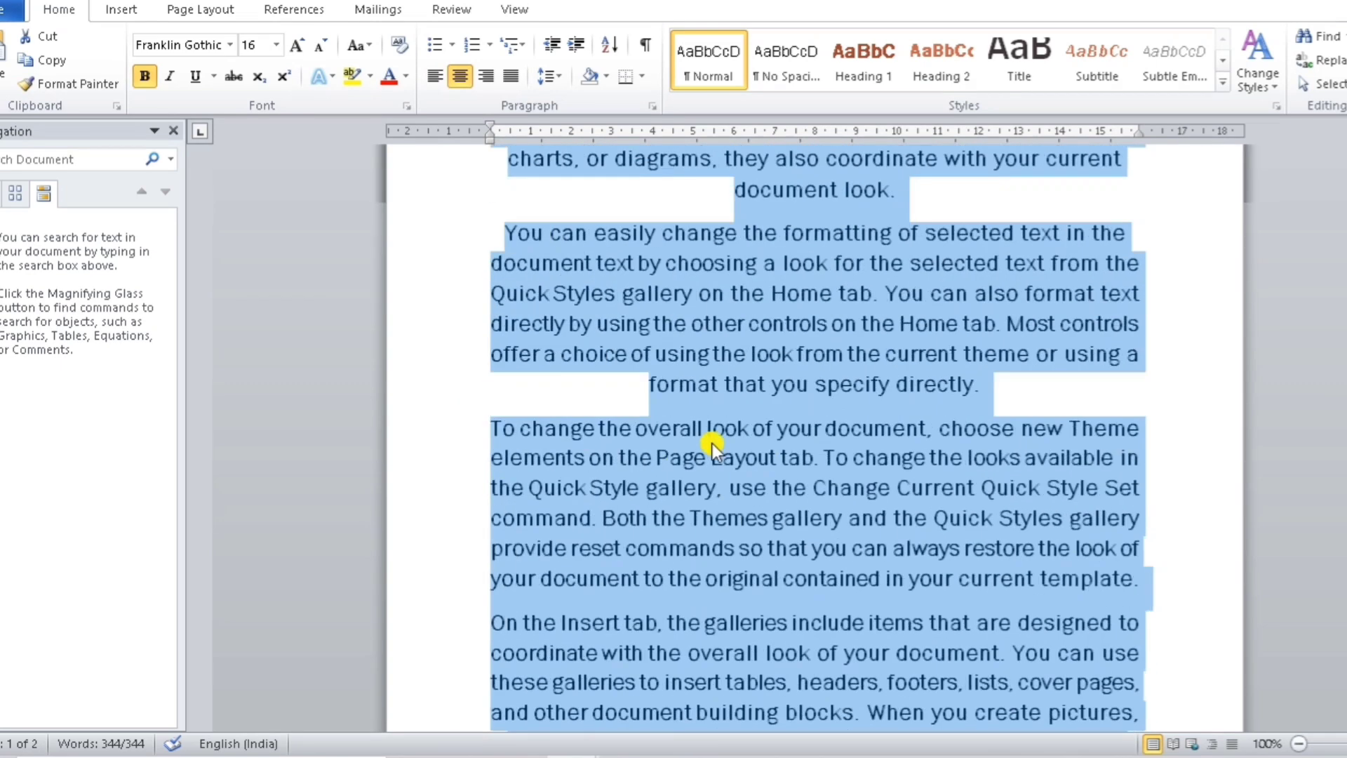
scroll(713, 443, down, 3)
scroll(858, 535, down, 2)
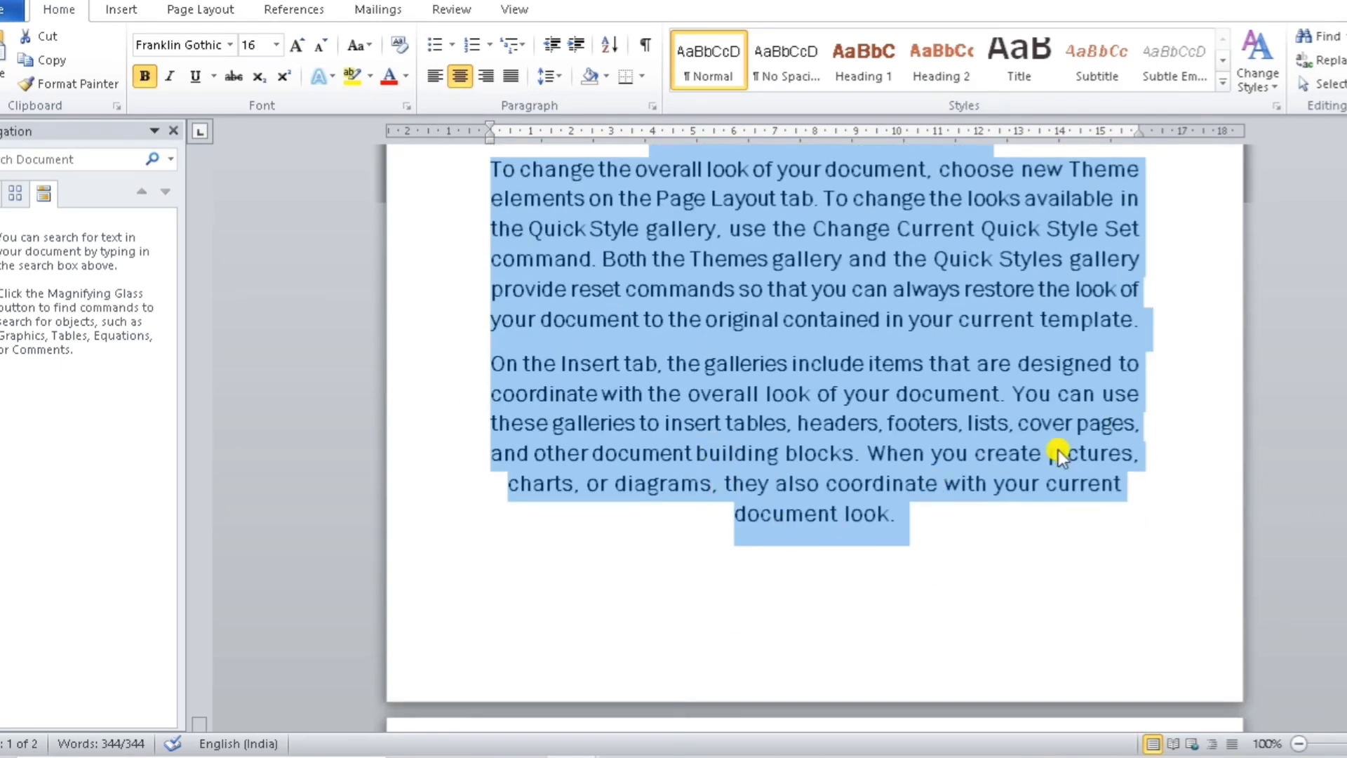
scroll(1172, 390, up, 4)
scroll(1172, 390, up, 8)
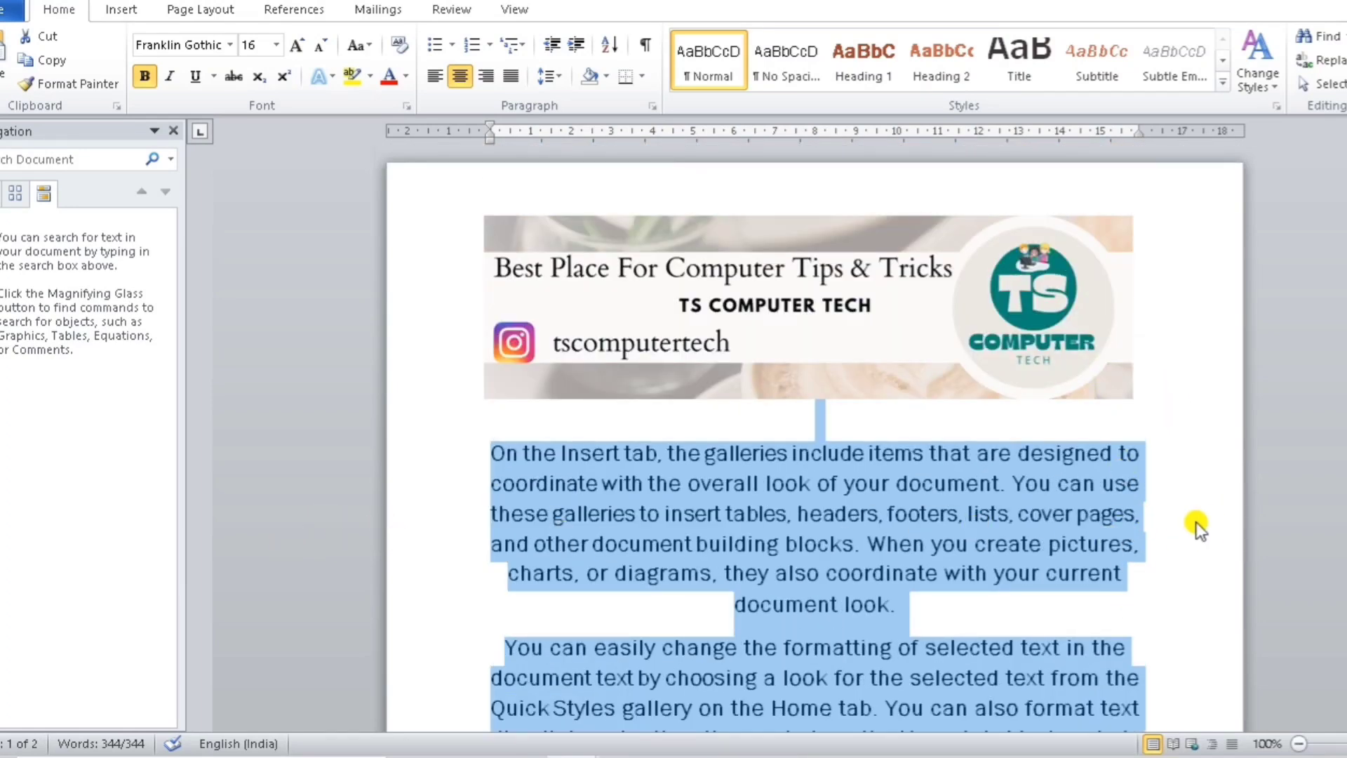
click(493, 455)
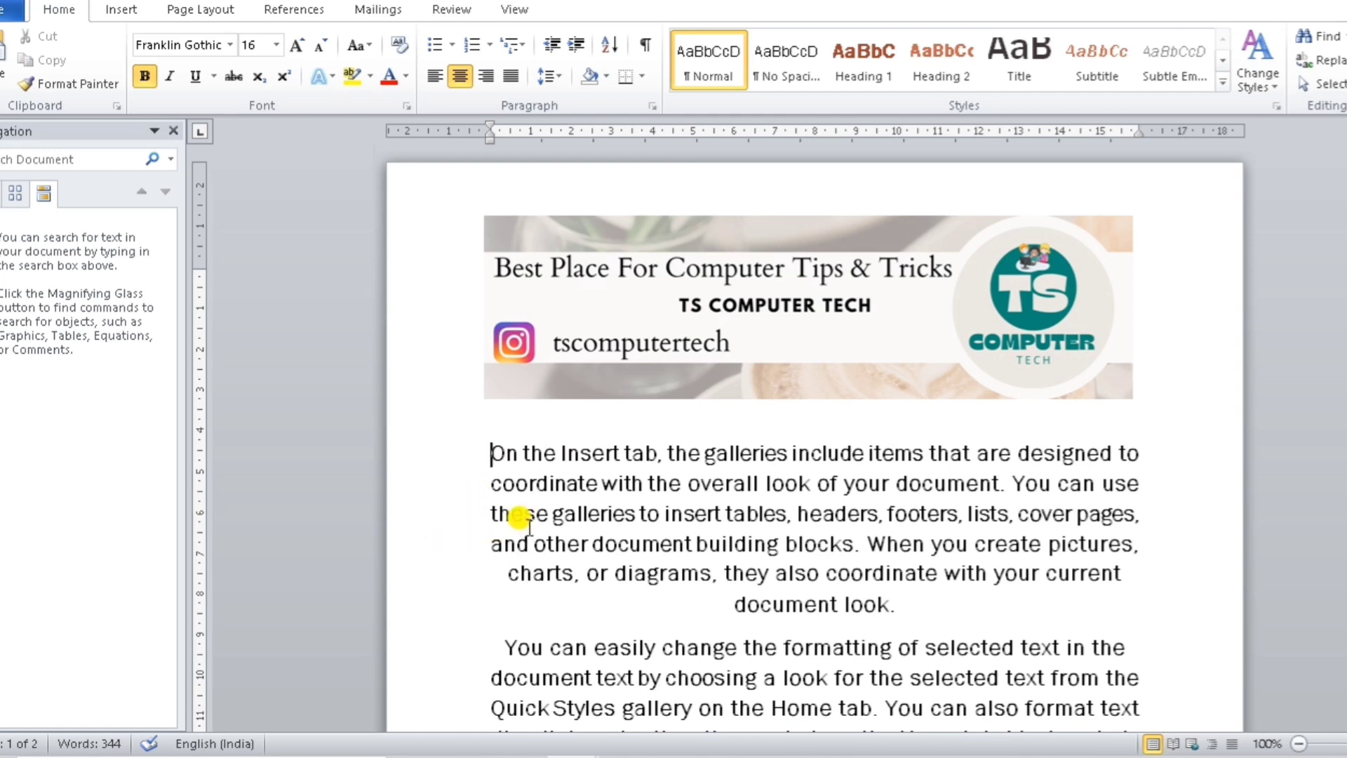
Step: Add a 'TS Computer Tech' line above the first paragraph and center it with Ctrl+E
key(Return)
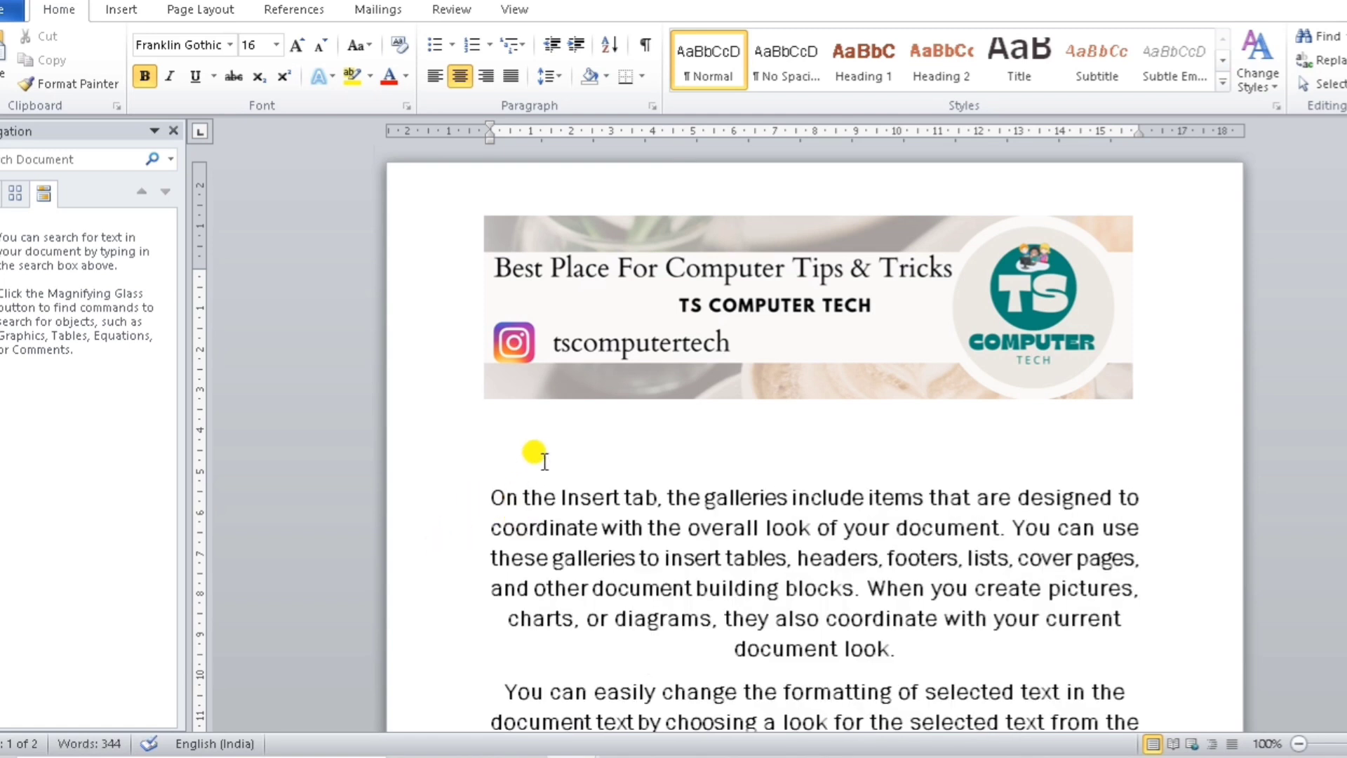
key(ctrl+l)
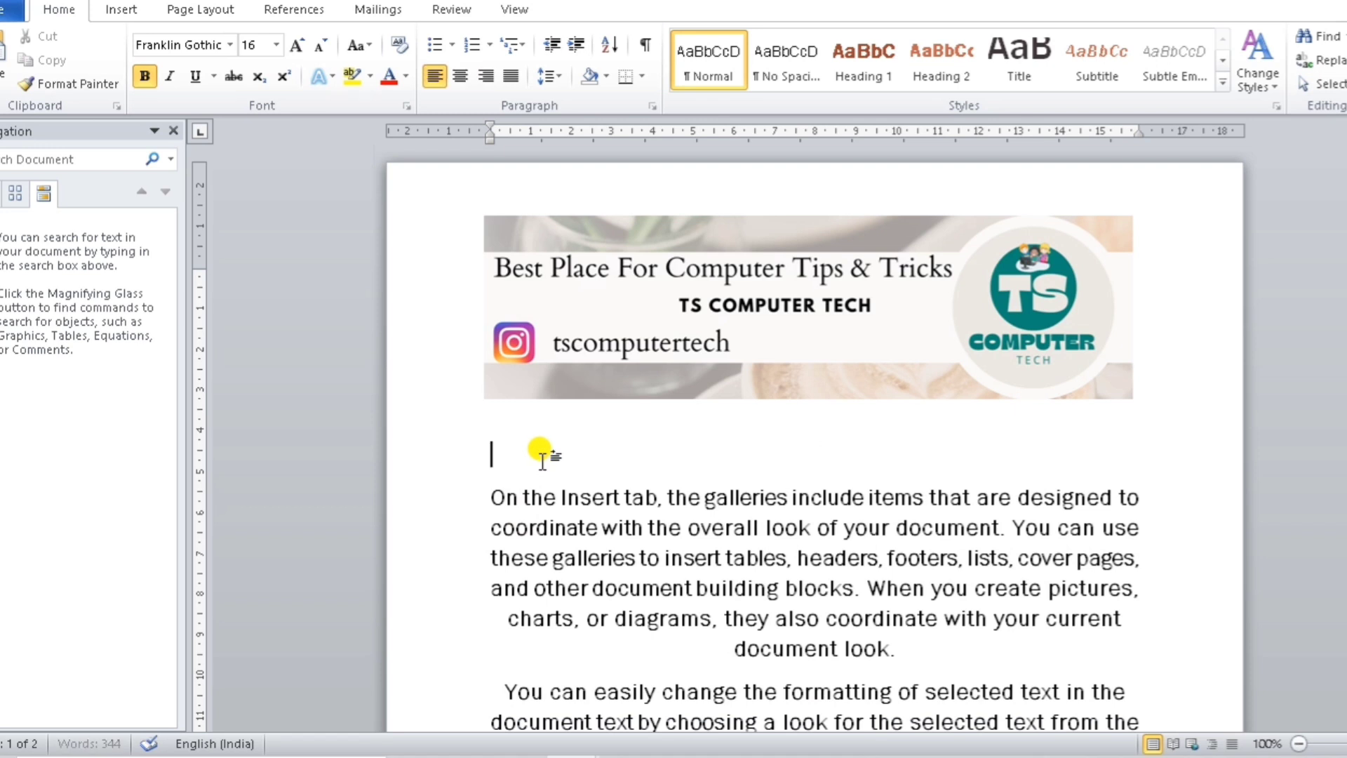
text(TS)
text( Compute)
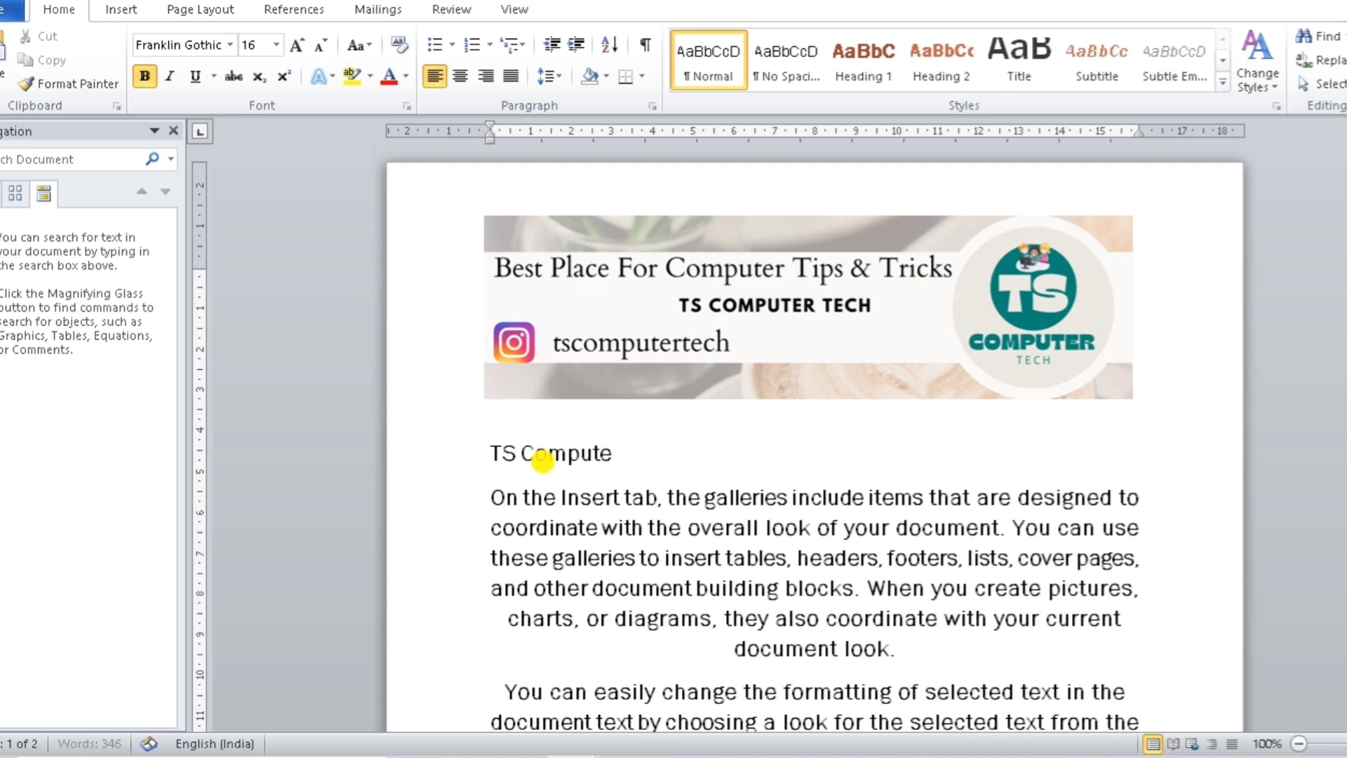
text(r Tech)
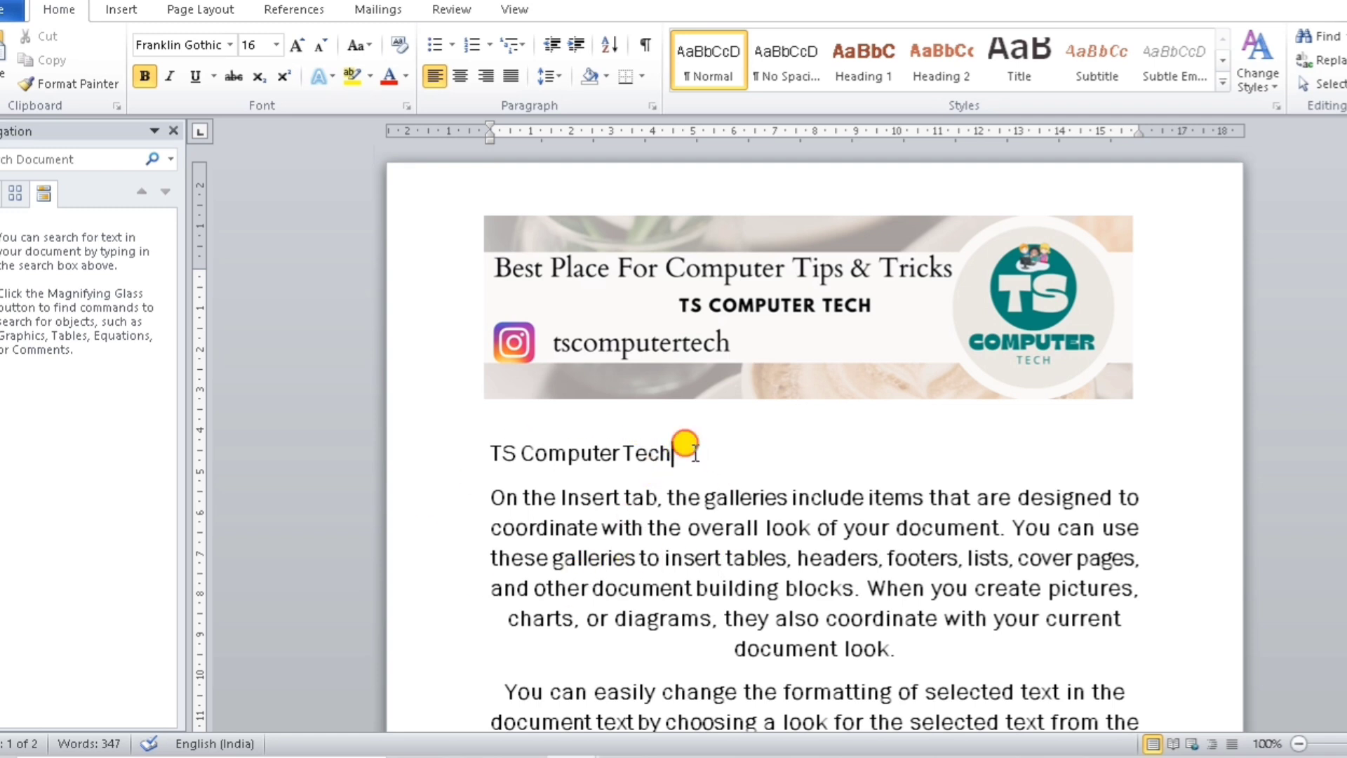
drag(688, 452, 466, 449)
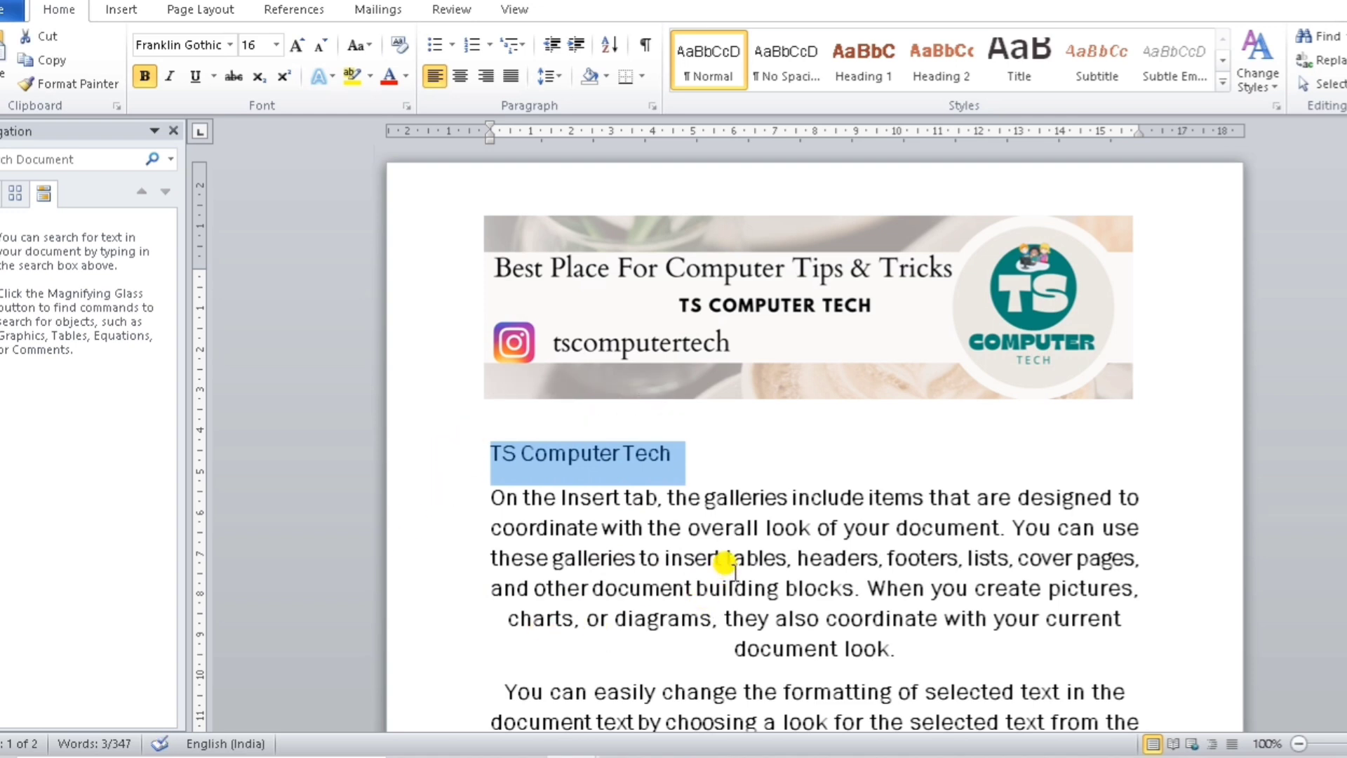
key(ctrl+e)
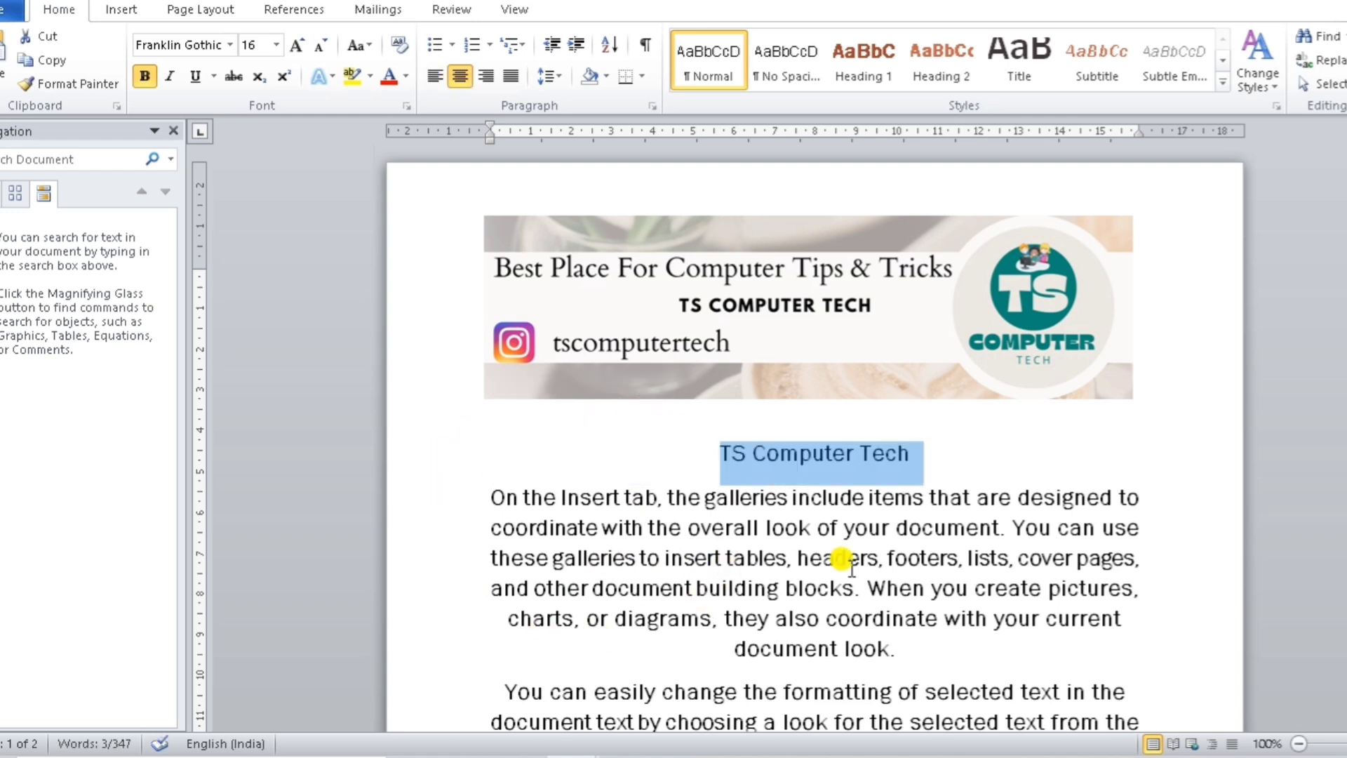
click(945, 460)
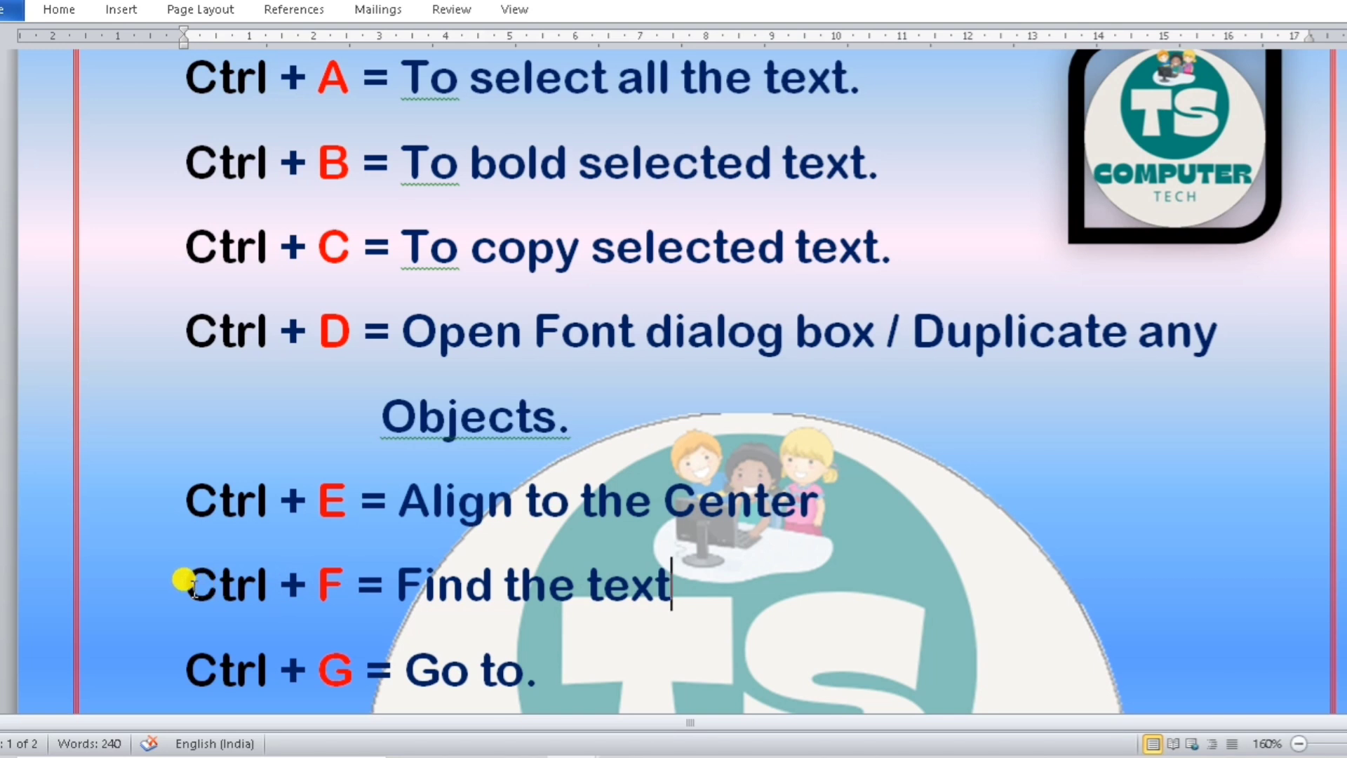
drag(184, 586, 393, 584)
drag(504, 582, 741, 593)
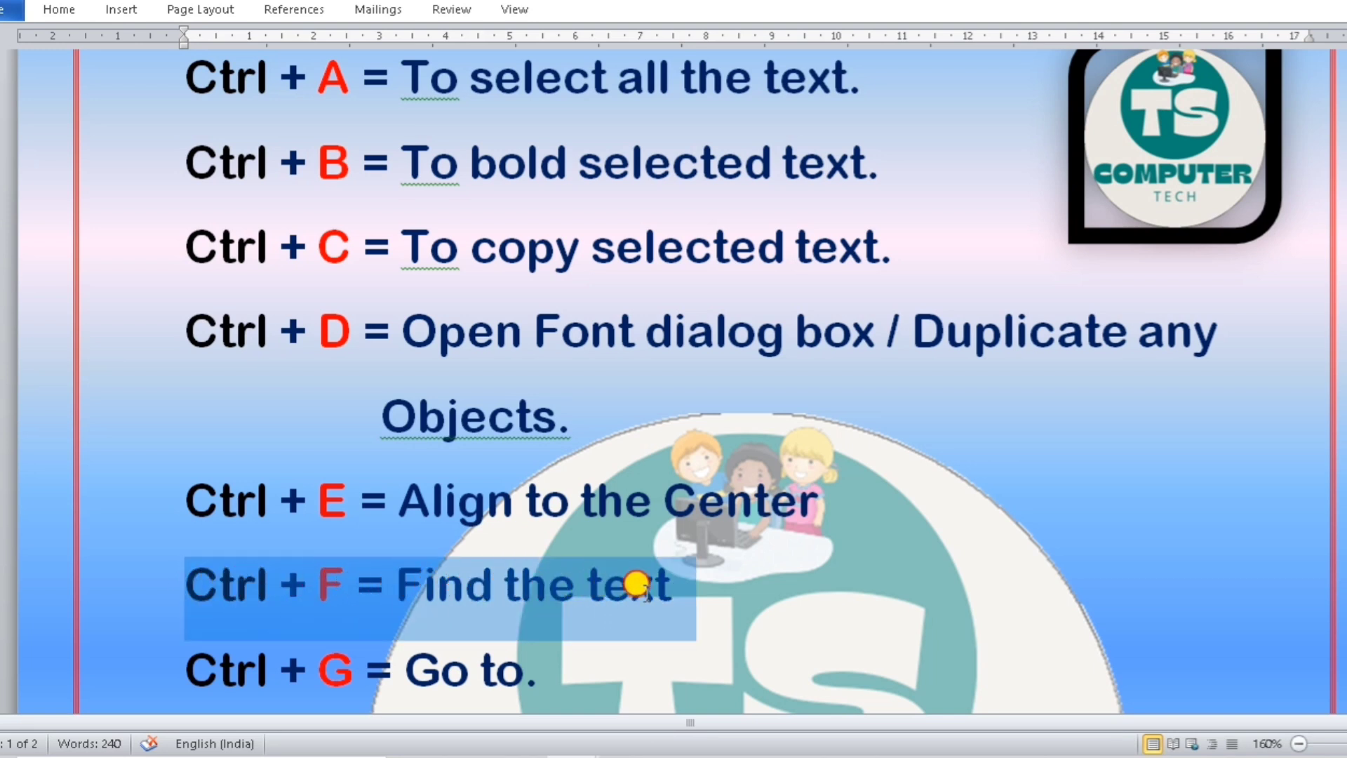
click(741, 592)
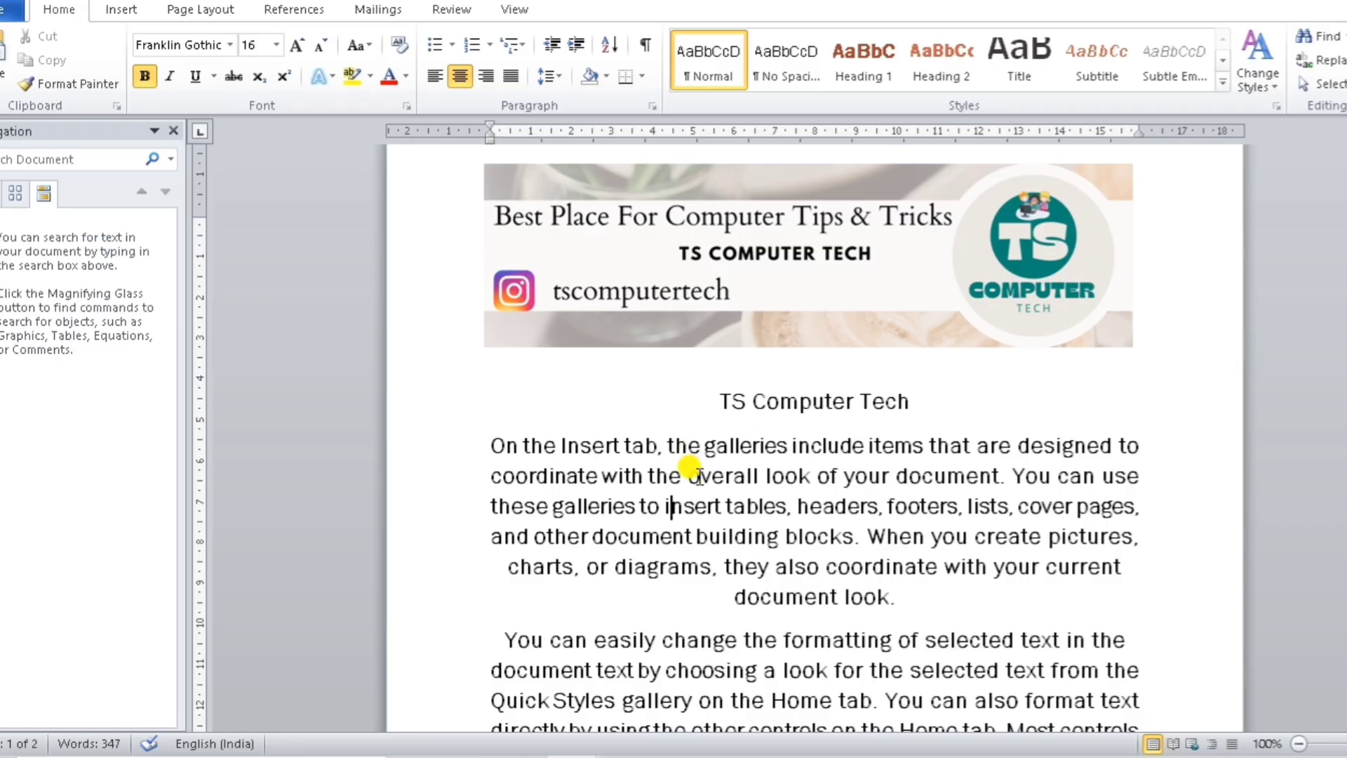
Step: Select the word 'the' after Insert tab in the first paragraph and scroll the document
click(700, 477)
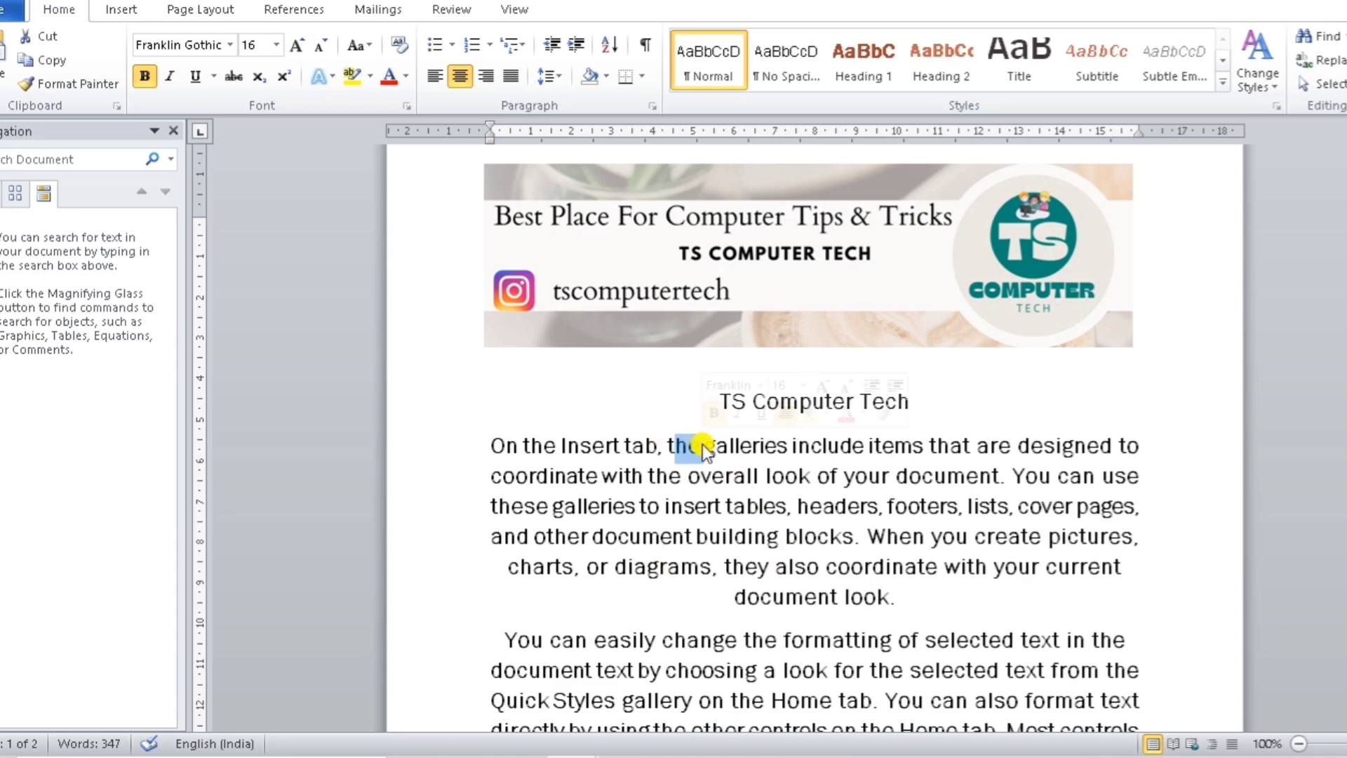
double_click(698, 444)
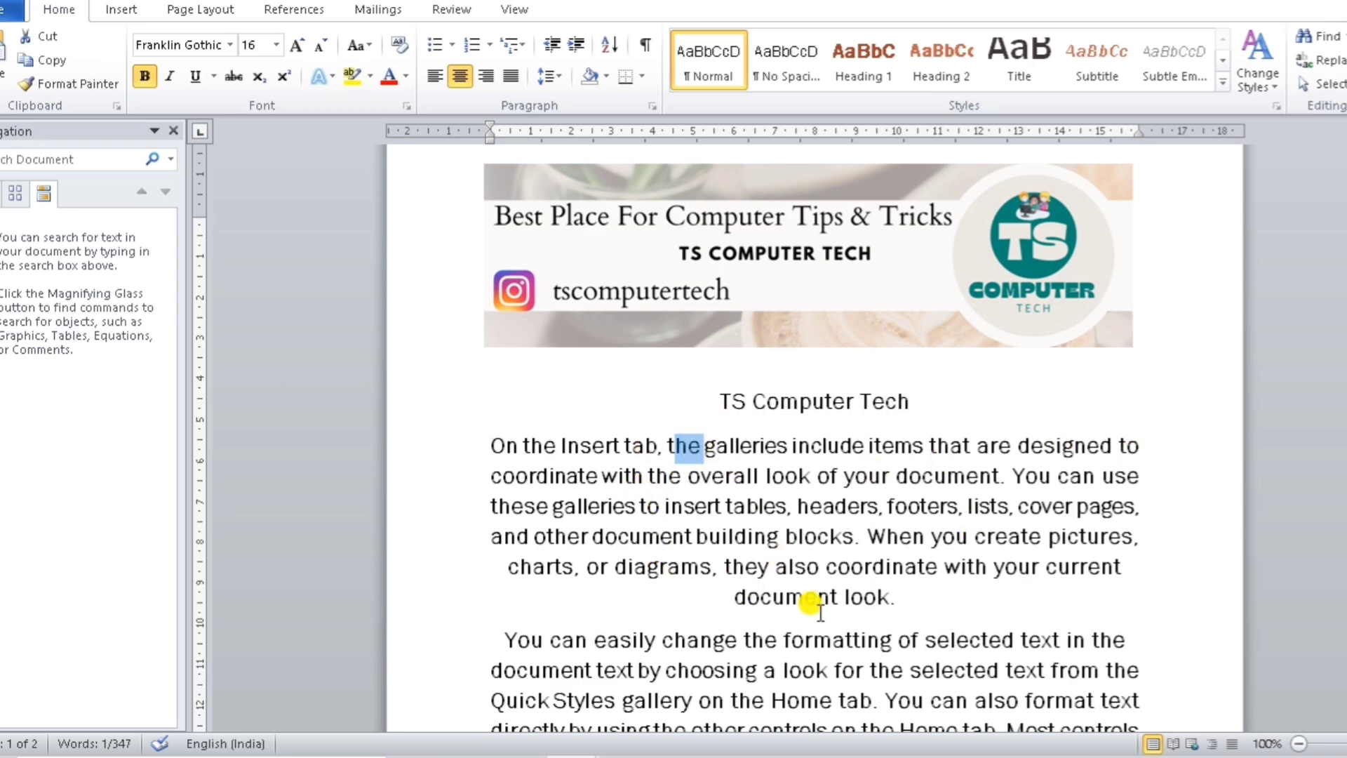
scroll(772, 596, down, 1)
scroll(730, 593, down, 3)
scroll(730, 592, down, 4)
scroll(730, 592, down, 2)
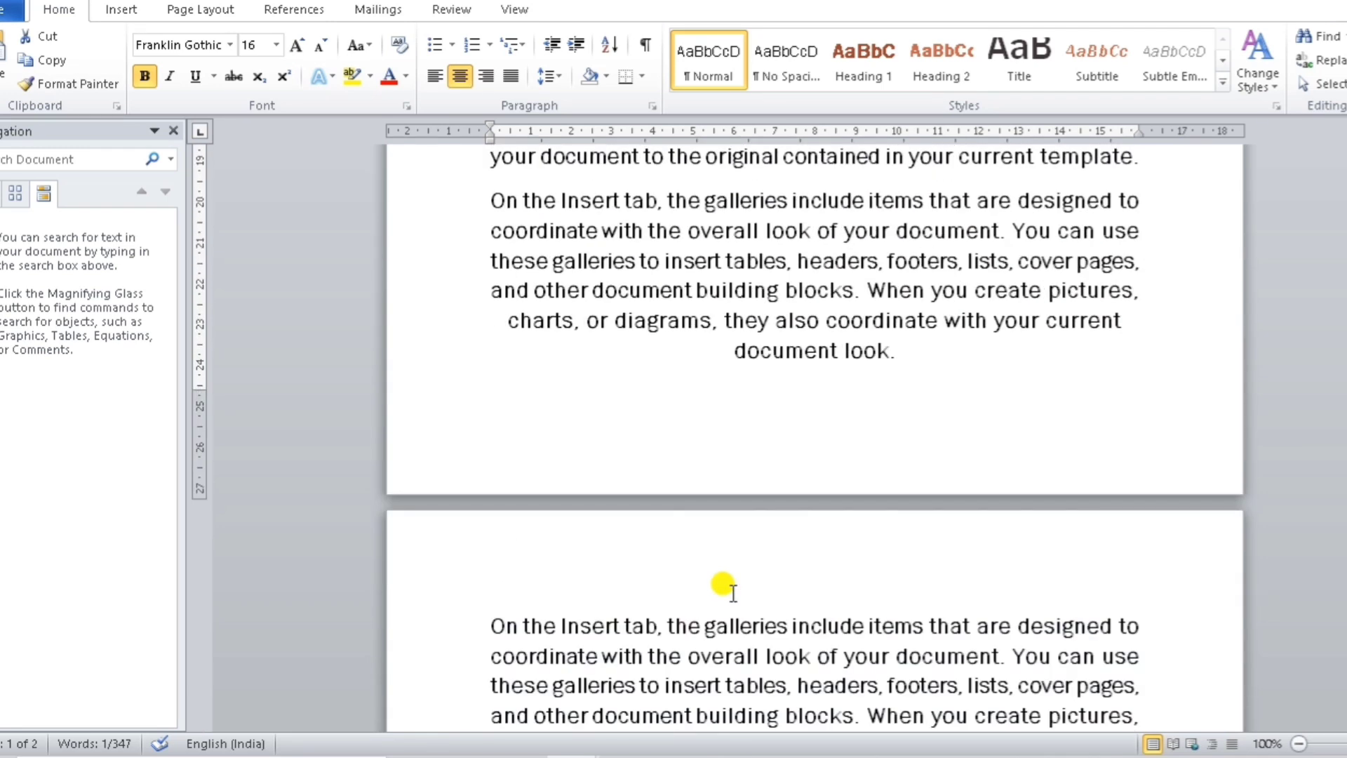
scroll(730, 589, up, 1)
scroll(730, 589, up, 5)
scroll(732, 590, up, 4)
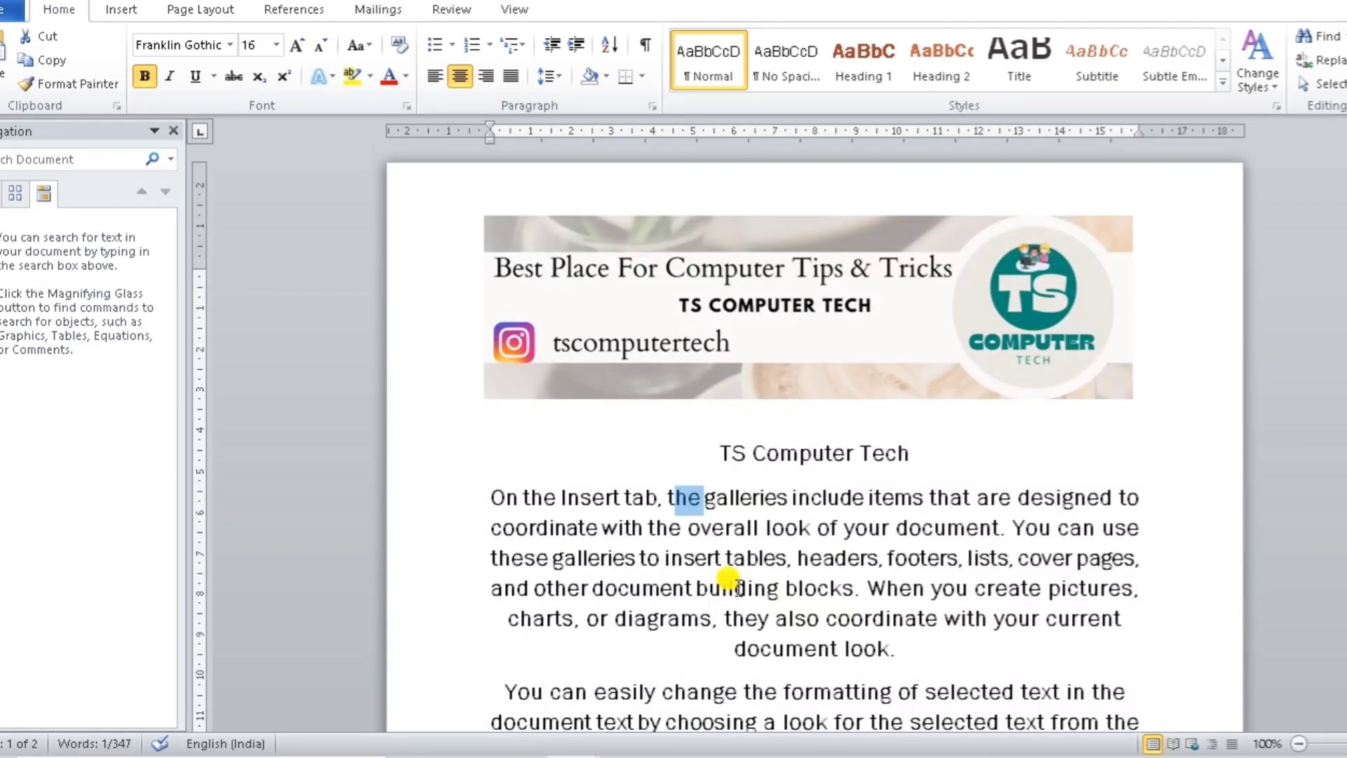
click(750, 499)
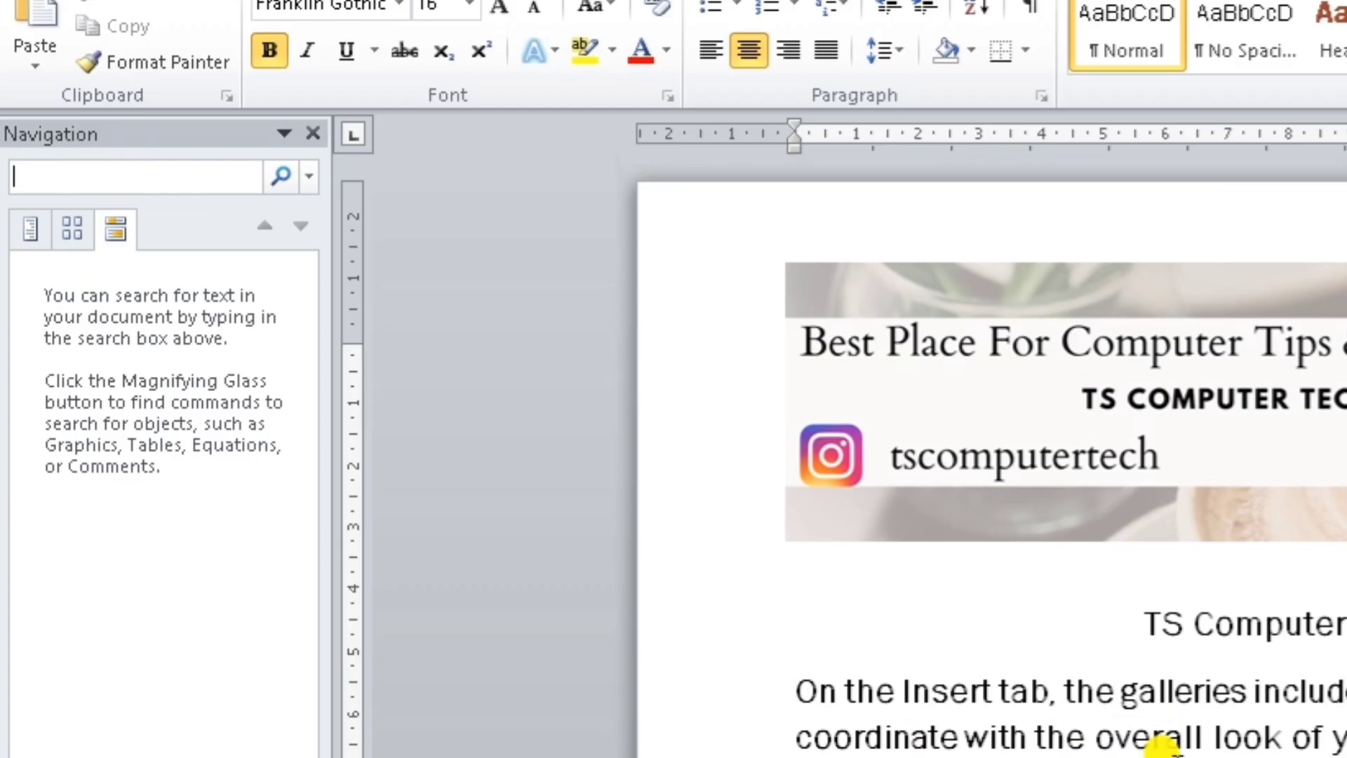
Step: Search the document for 'the' and scroll through the 46 highlighted matches
text(the)
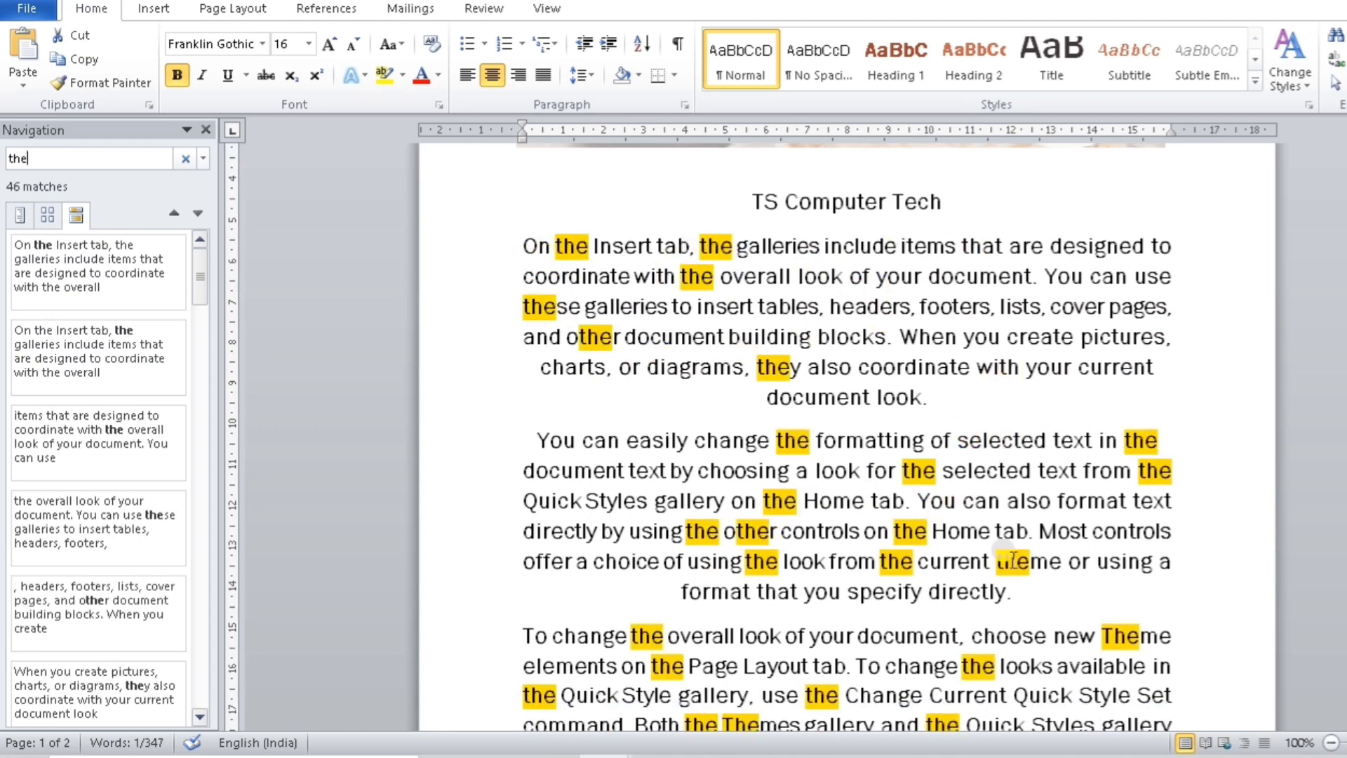
scroll(939, 557, down, 2)
scroll(874, 551, down, 1)
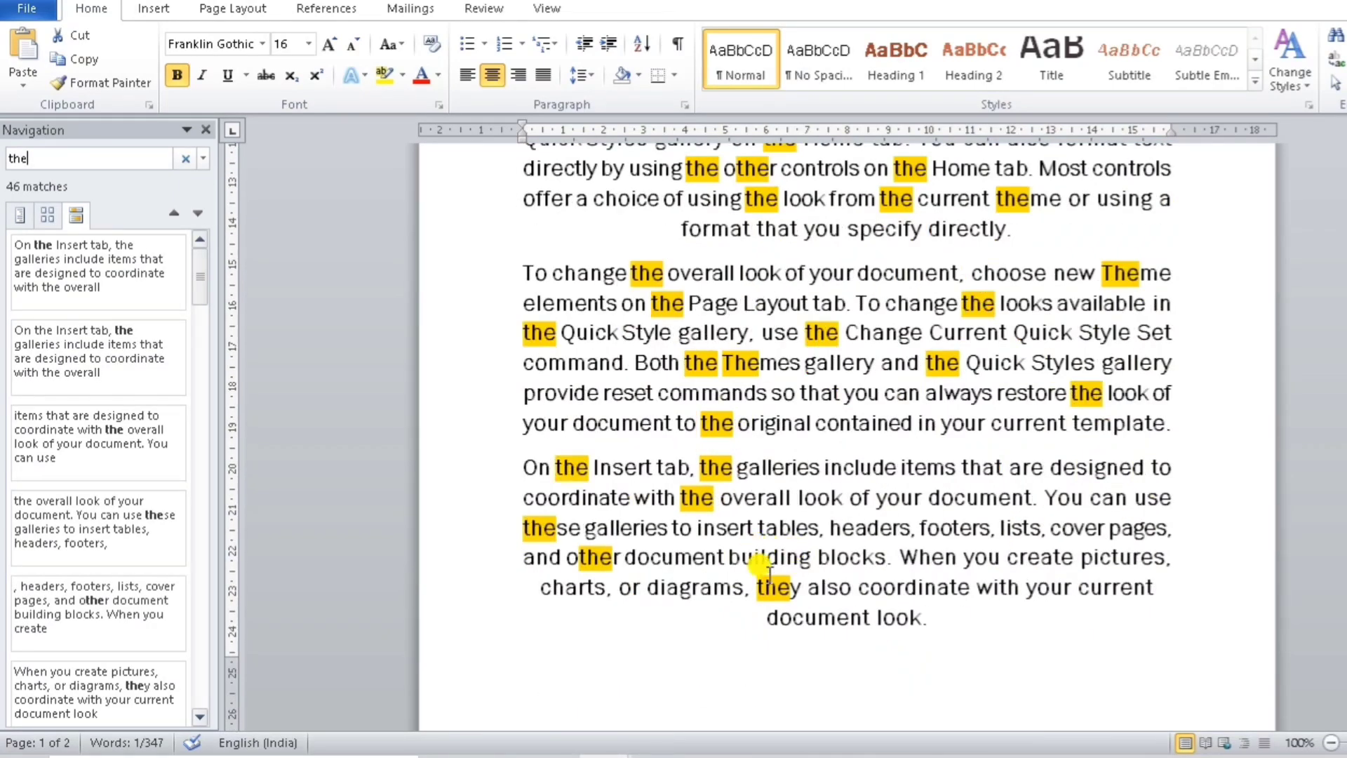
scroll(779, 558, down, 1)
scroll(814, 590, up, 1)
scroll(796, 589, up, 1)
scroll(797, 588, up, 3)
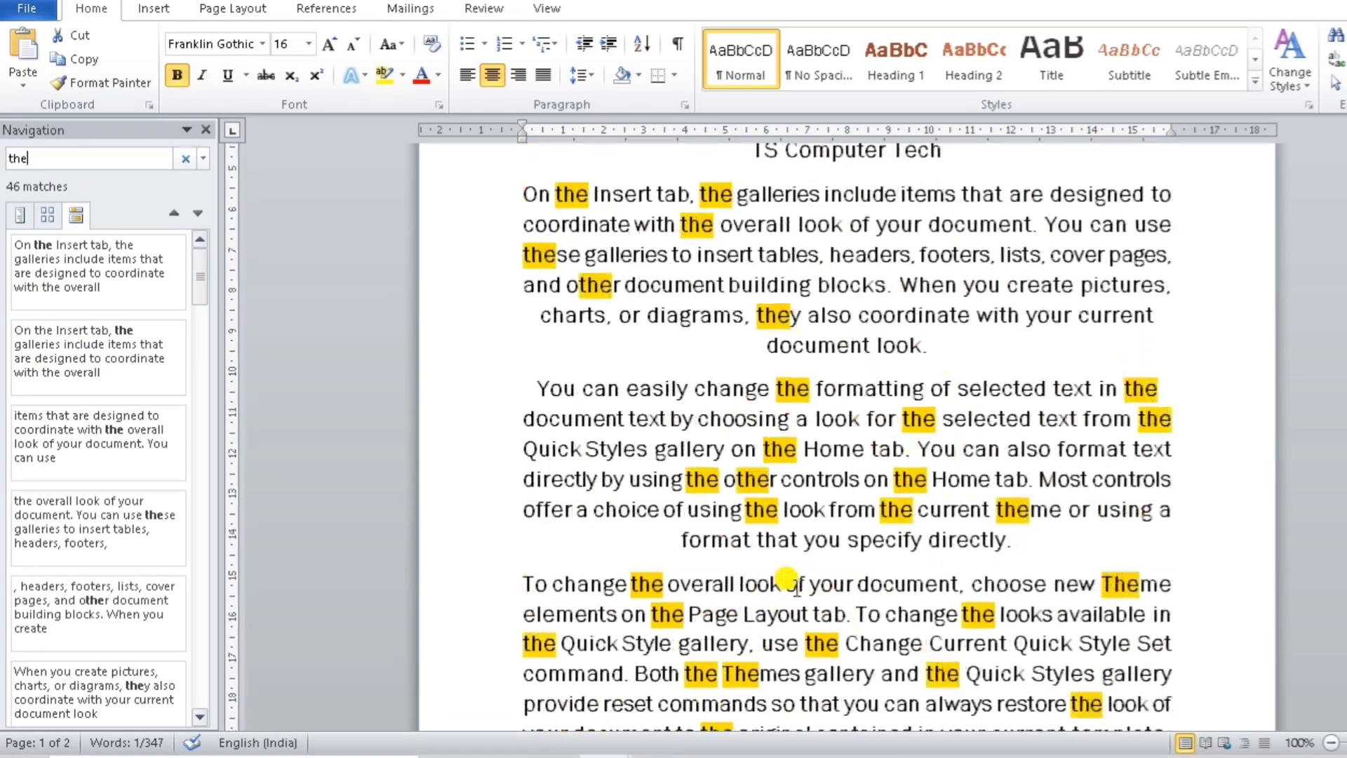
scroll(797, 588, up, 2)
scroll(796, 589, up, 1)
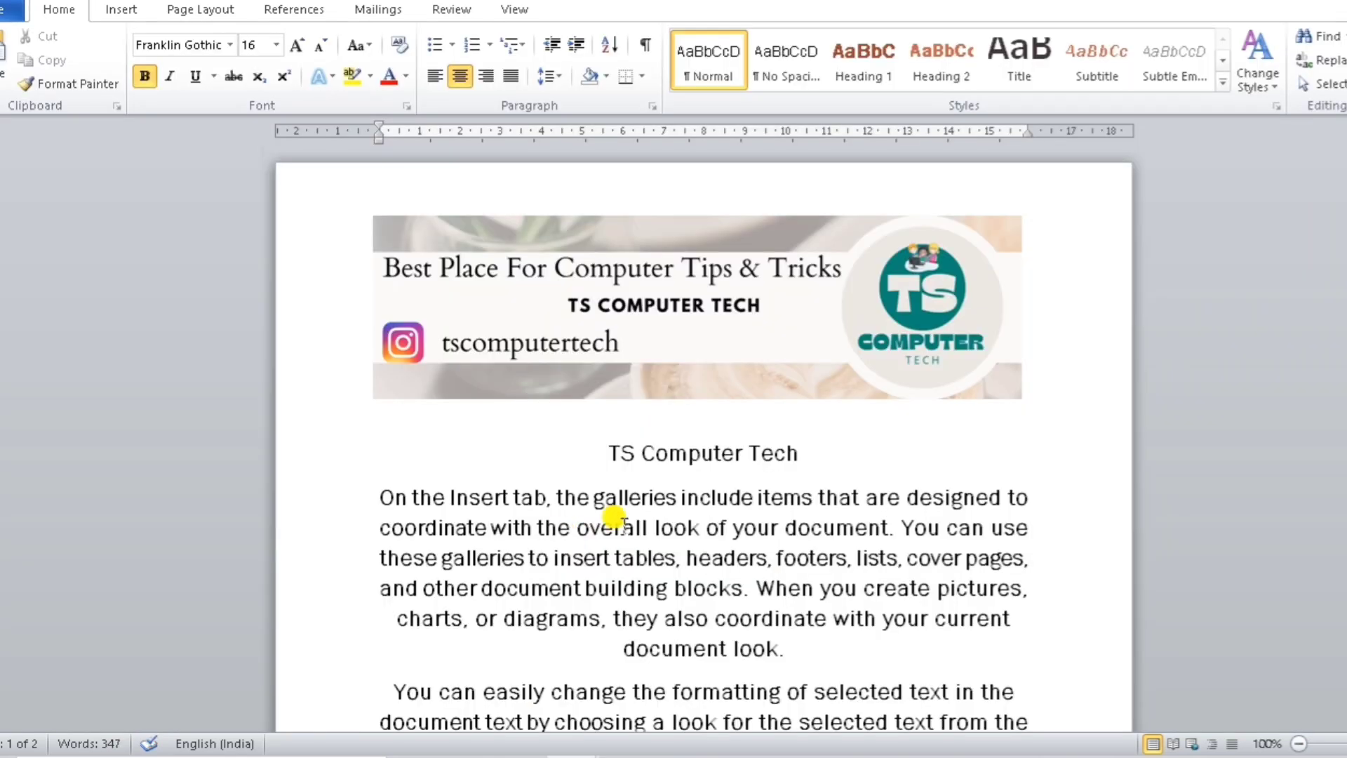
scroll(611, 520, down, 2)
scroll(614, 517, down, 1)
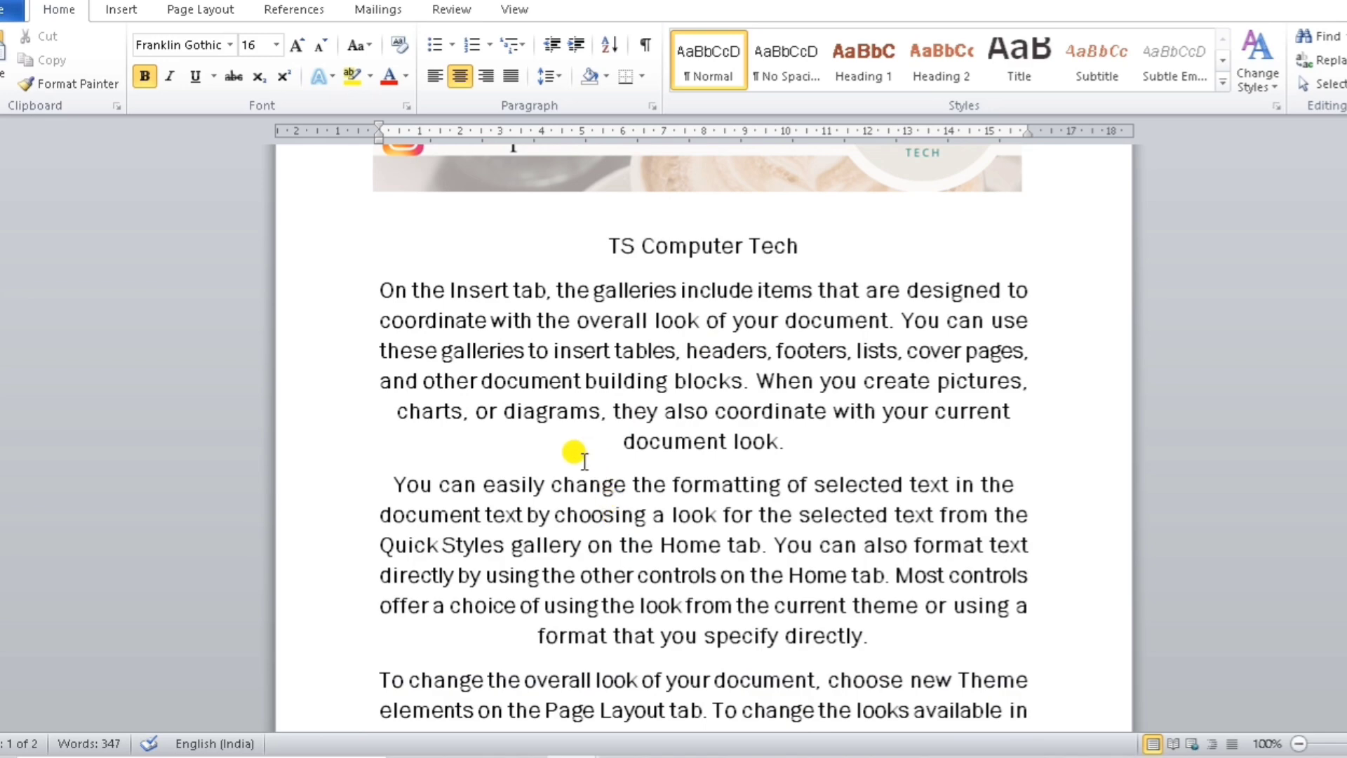
scroll(617, 481, down, 1)
scroll(617, 487, down, 2)
scroll(614, 457, down, 3)
scroll(620, 429, down, 2)
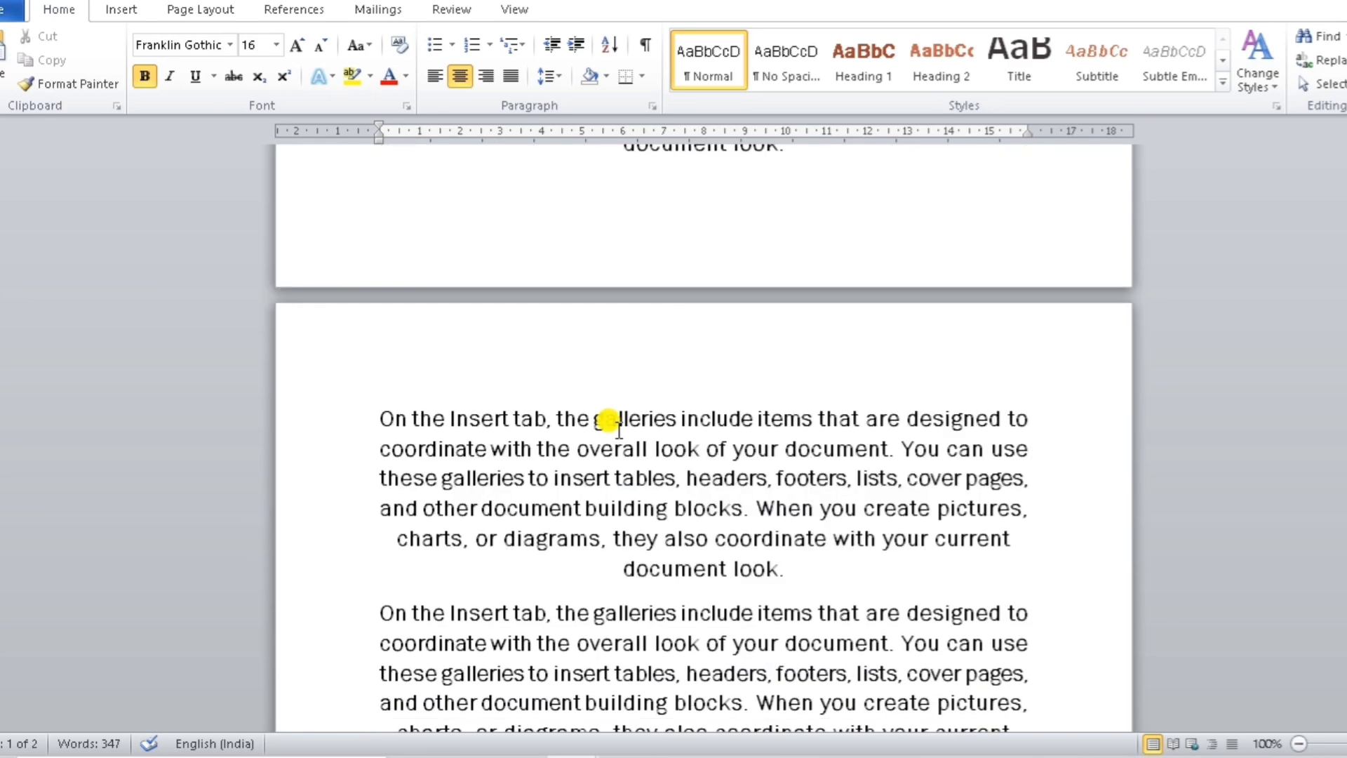
scroll(621, 429, down, 5)
scroll(617, 430, up, 5)
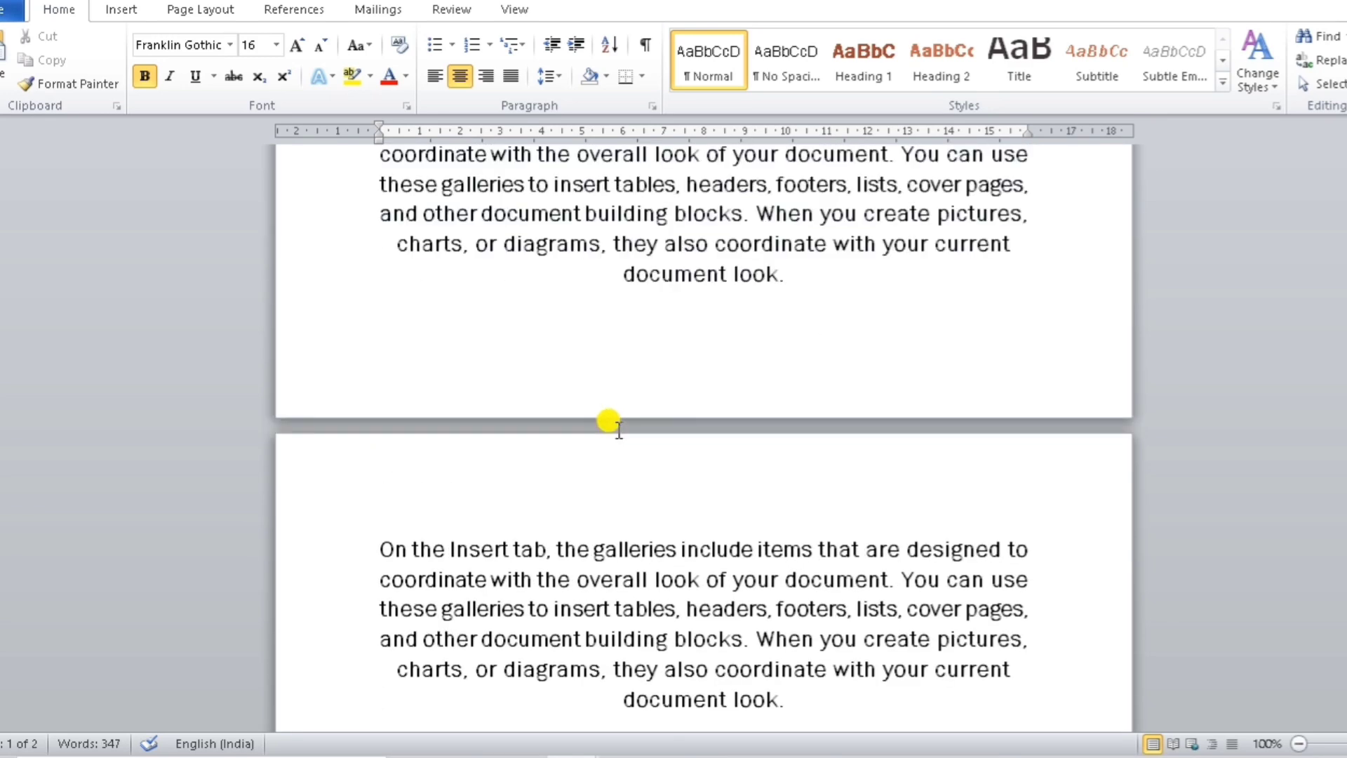
scroll(617, 430, up, 6)
scroll(616, 430, up, 1)
scroll(617, 430, down, 5)
scroll(618, 430, down, 8)
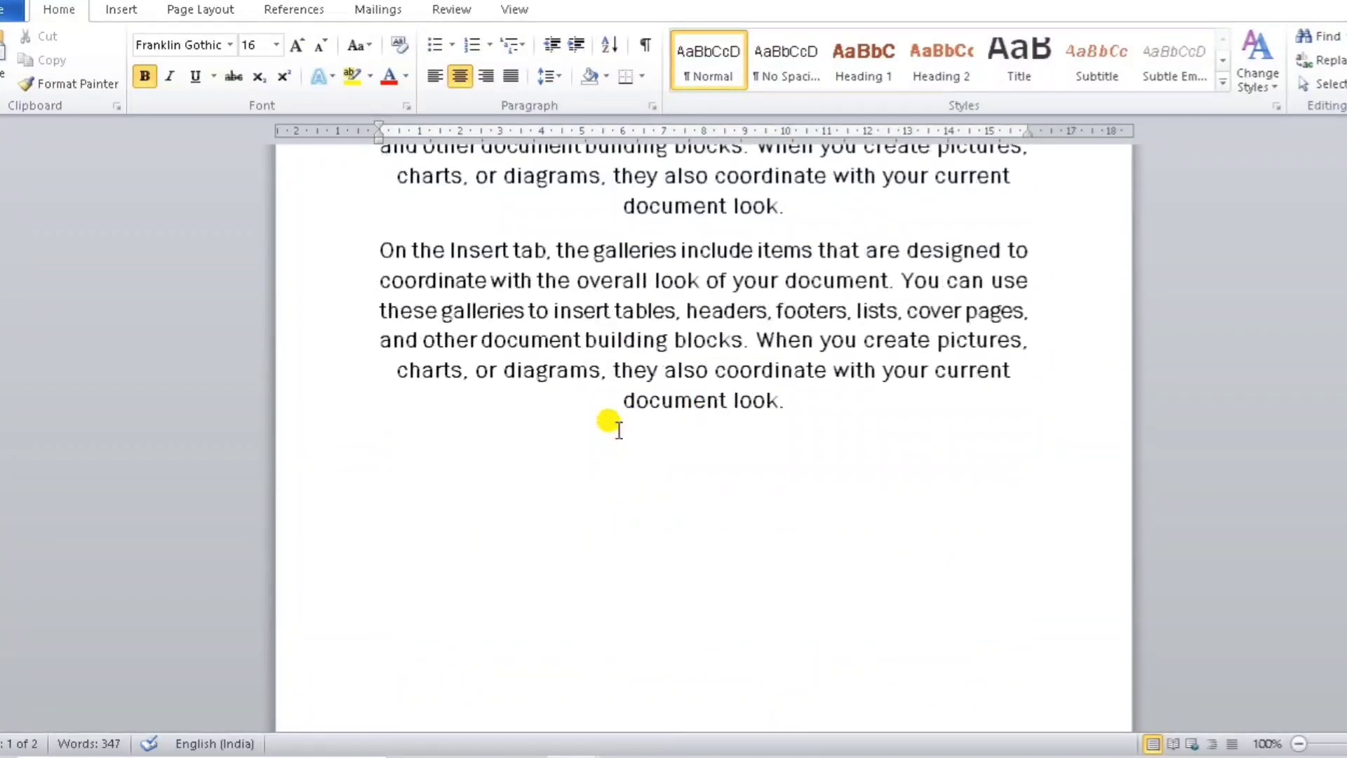
scroll(619, 430, up, 4)
scroll(619, 430, up, 9)
scroll(618, 430, up, 4)
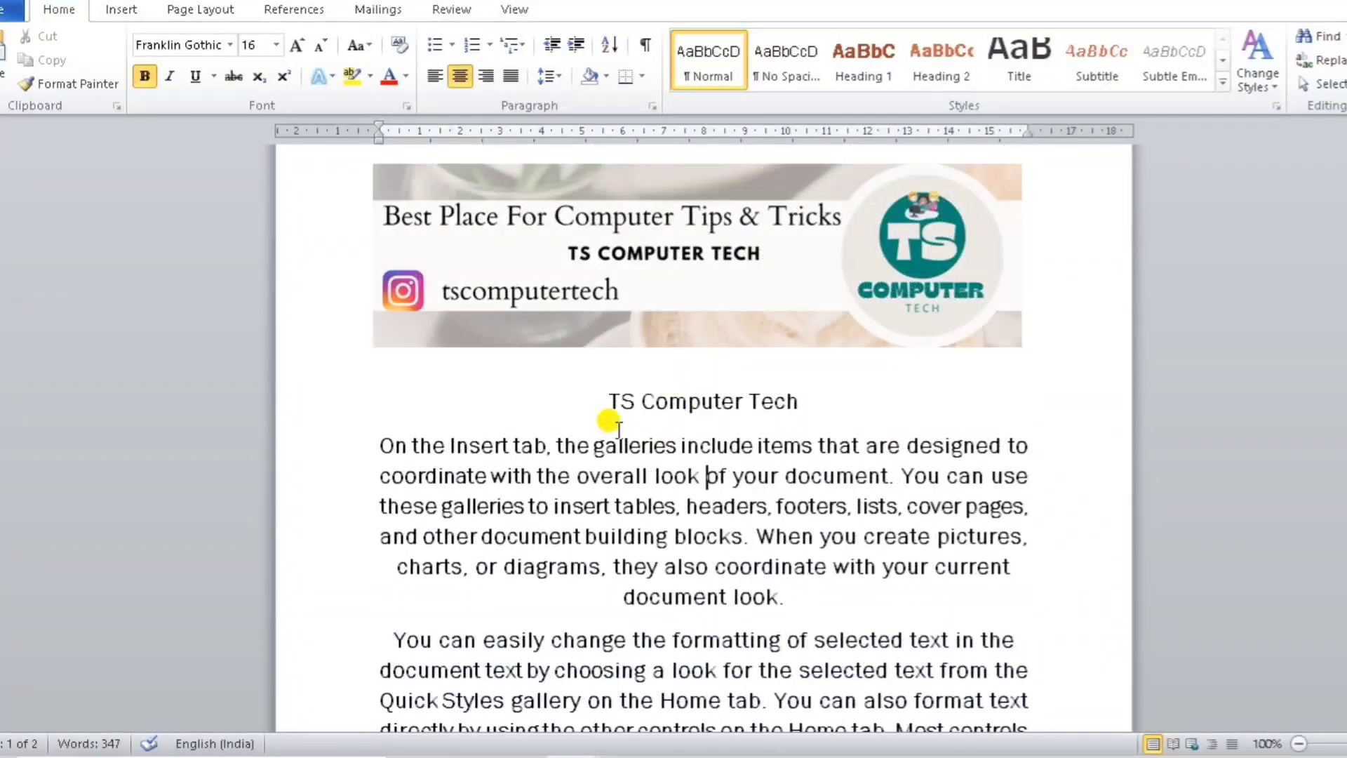
click(642, 538)
key(ctrl+g)
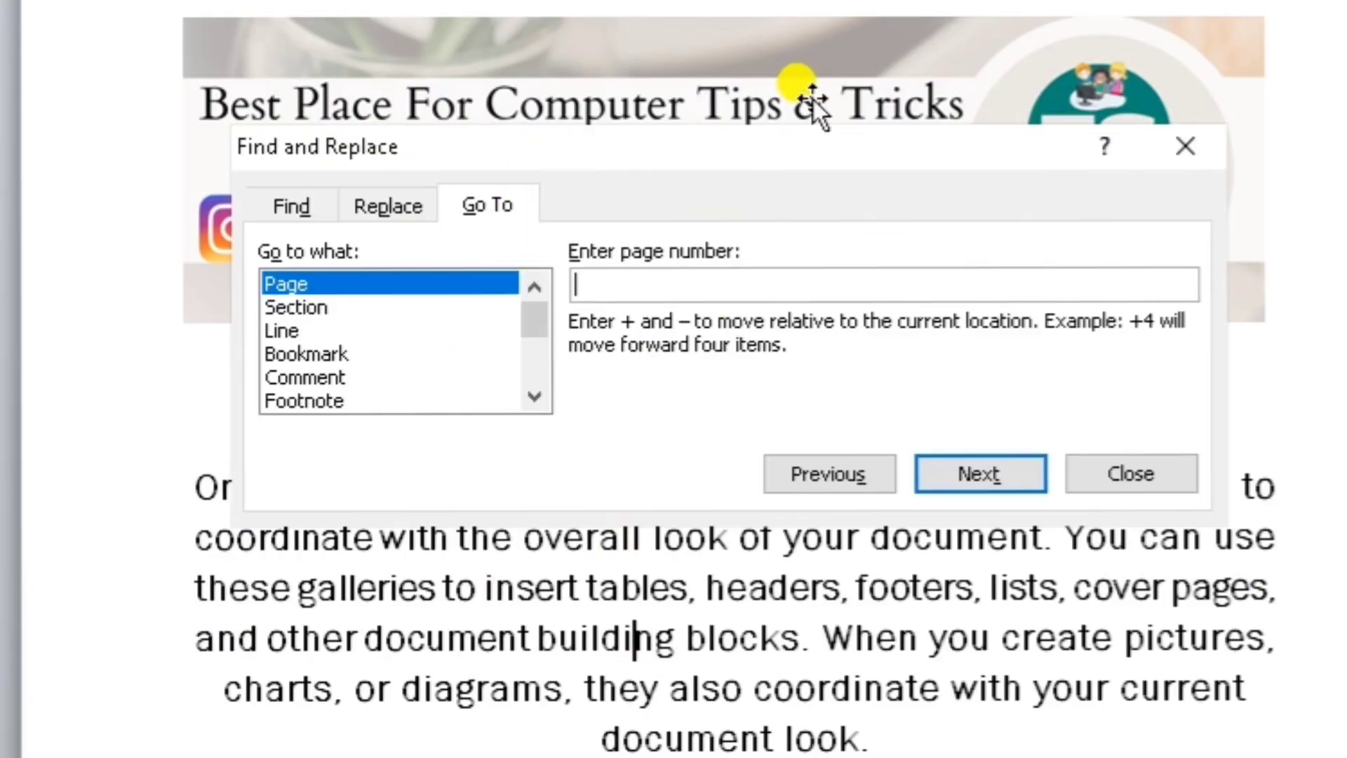
drag(782, 147, 764, 141)
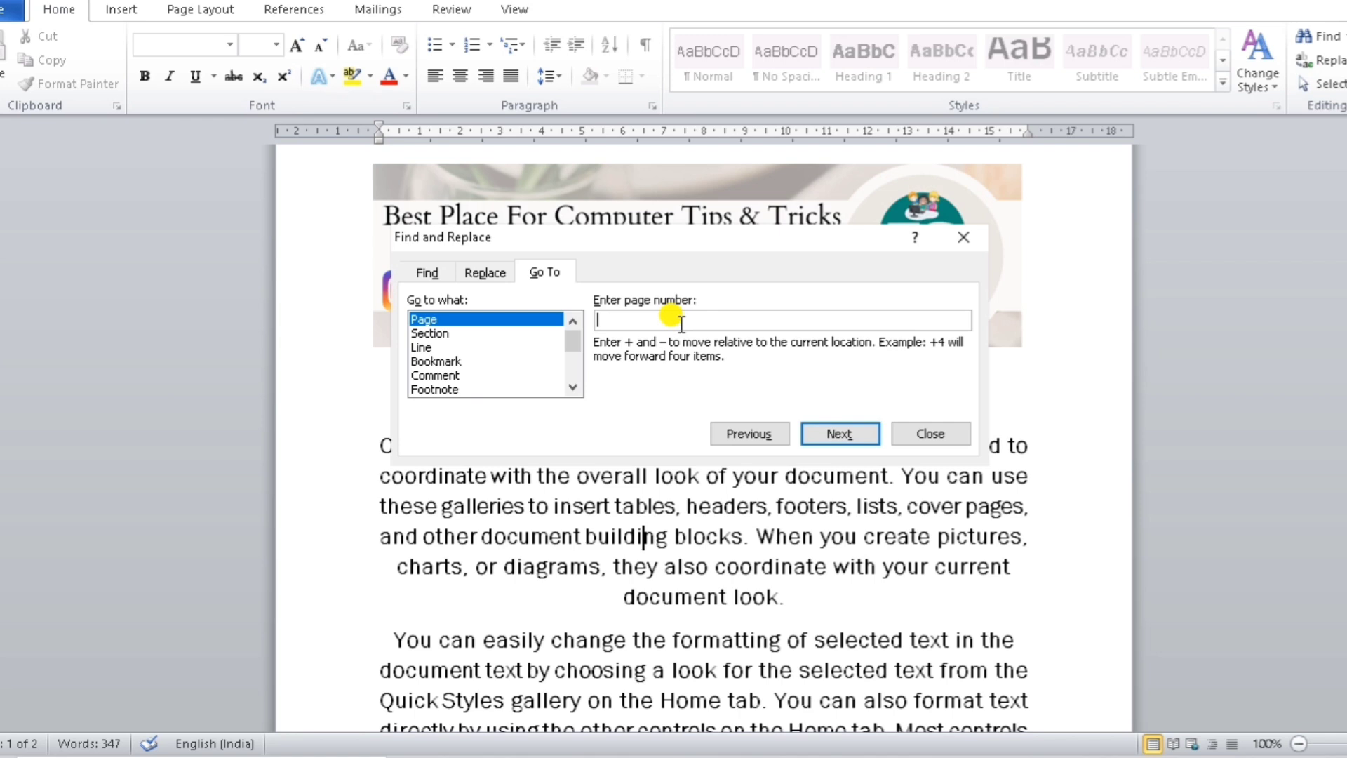
text(2)
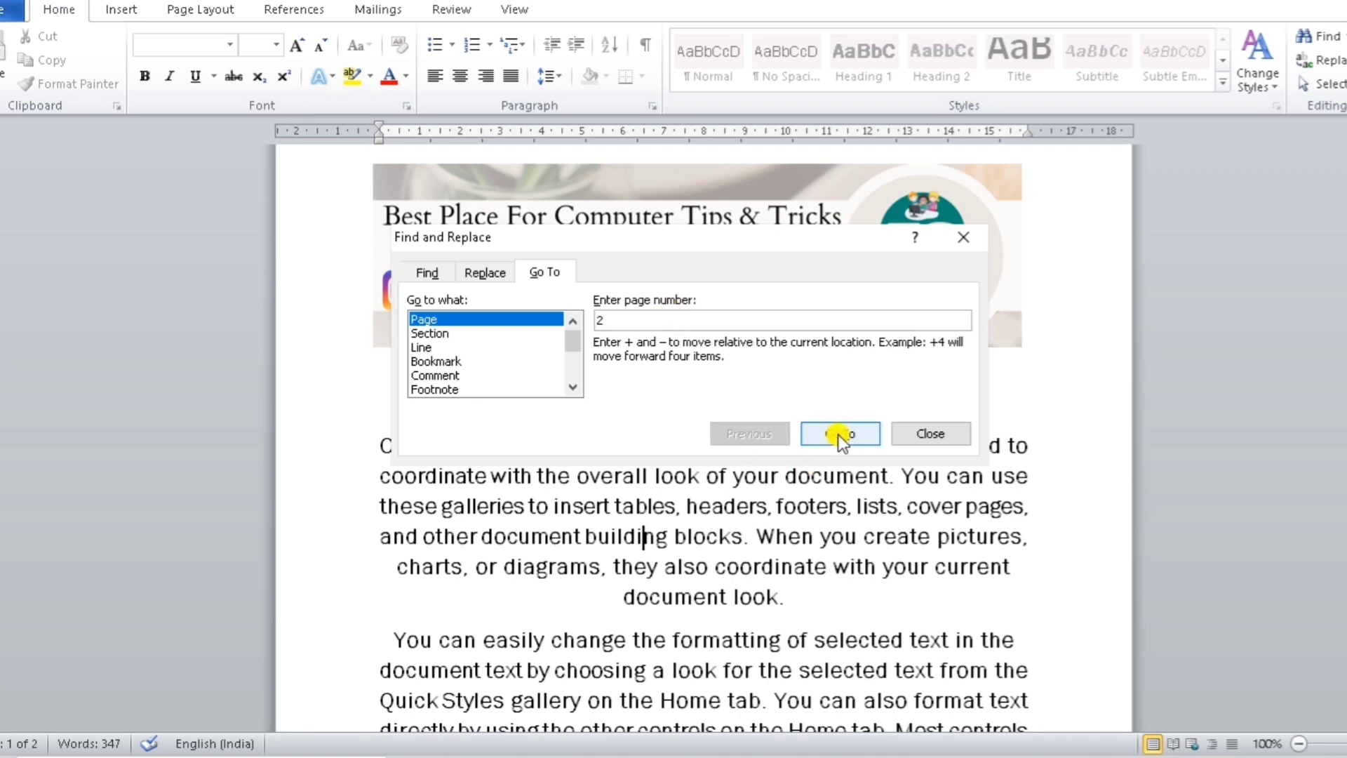
click(840, 435)
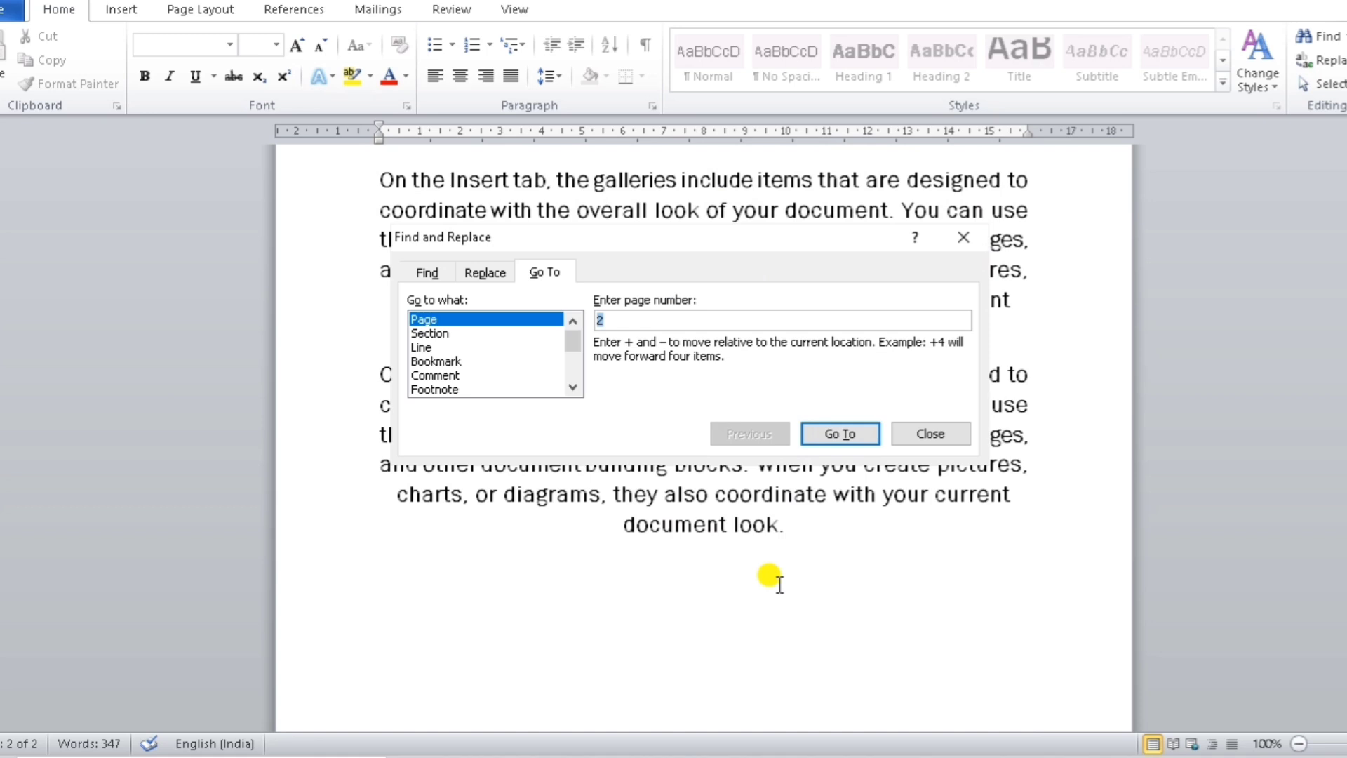
text(1)
click(840, 438)
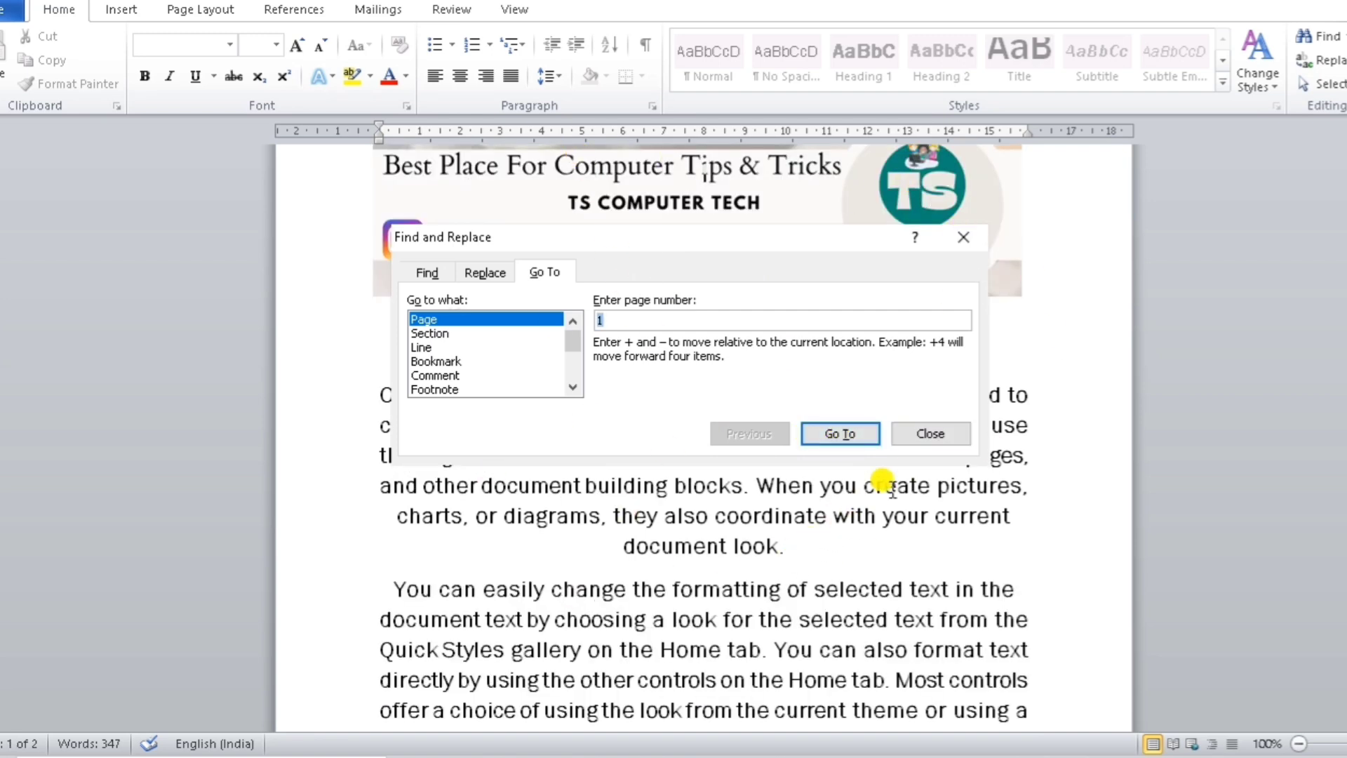
click(931, 435)
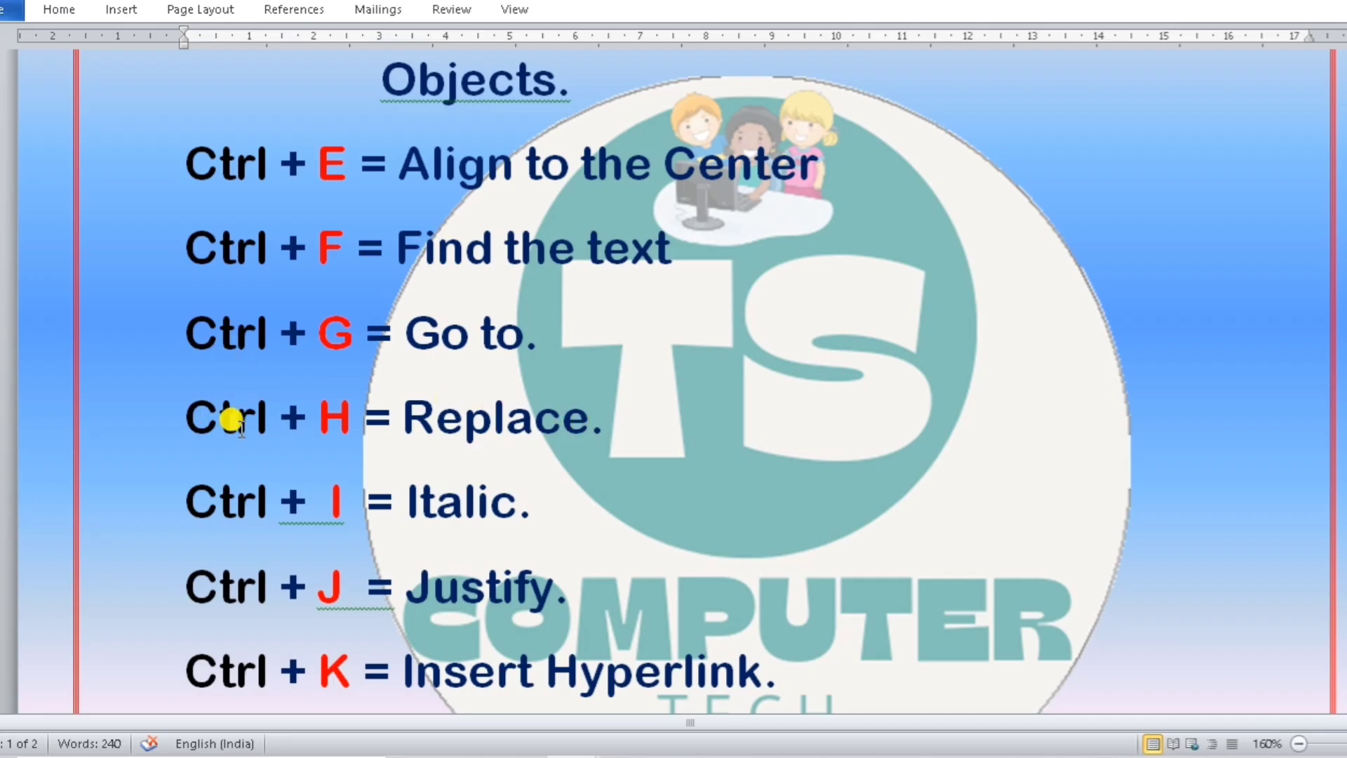
click(188, 413)
drag(189, 412, 613, 413)
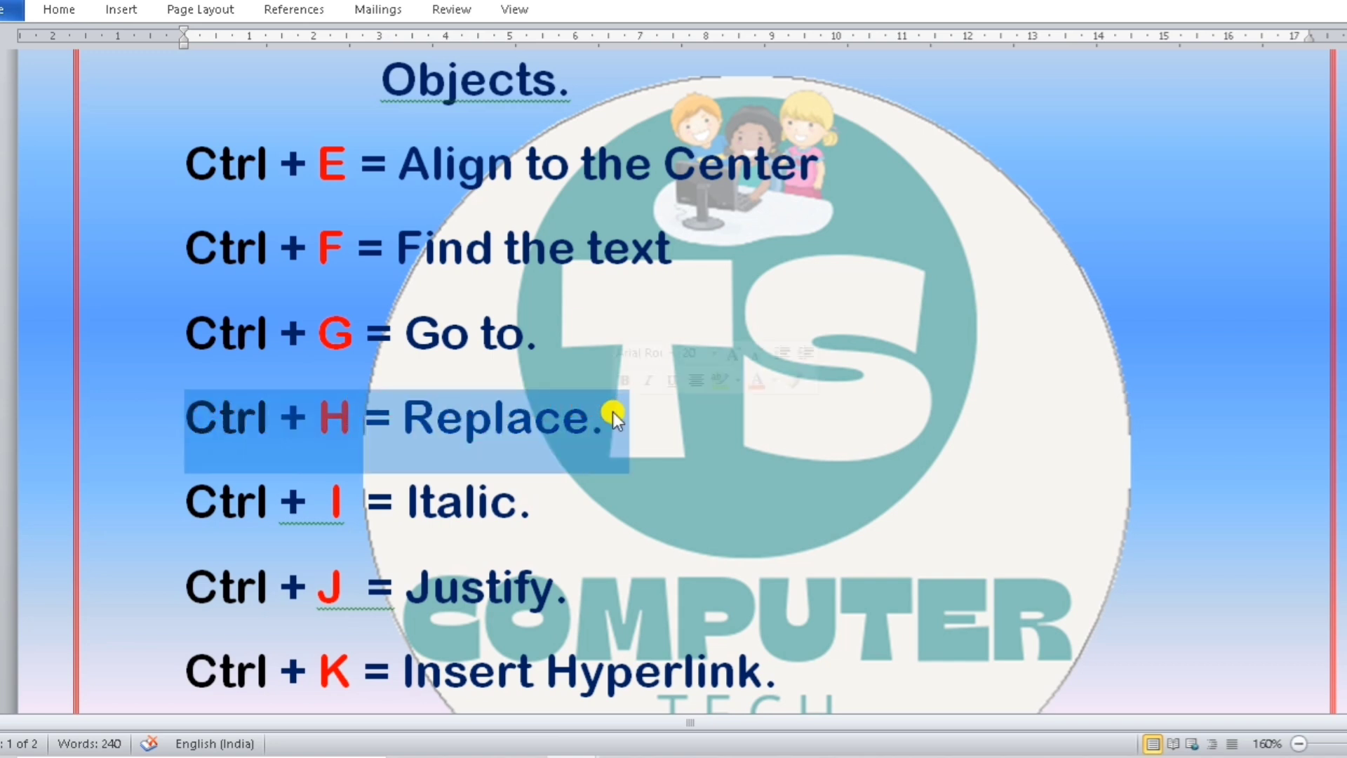
click(693, 421)
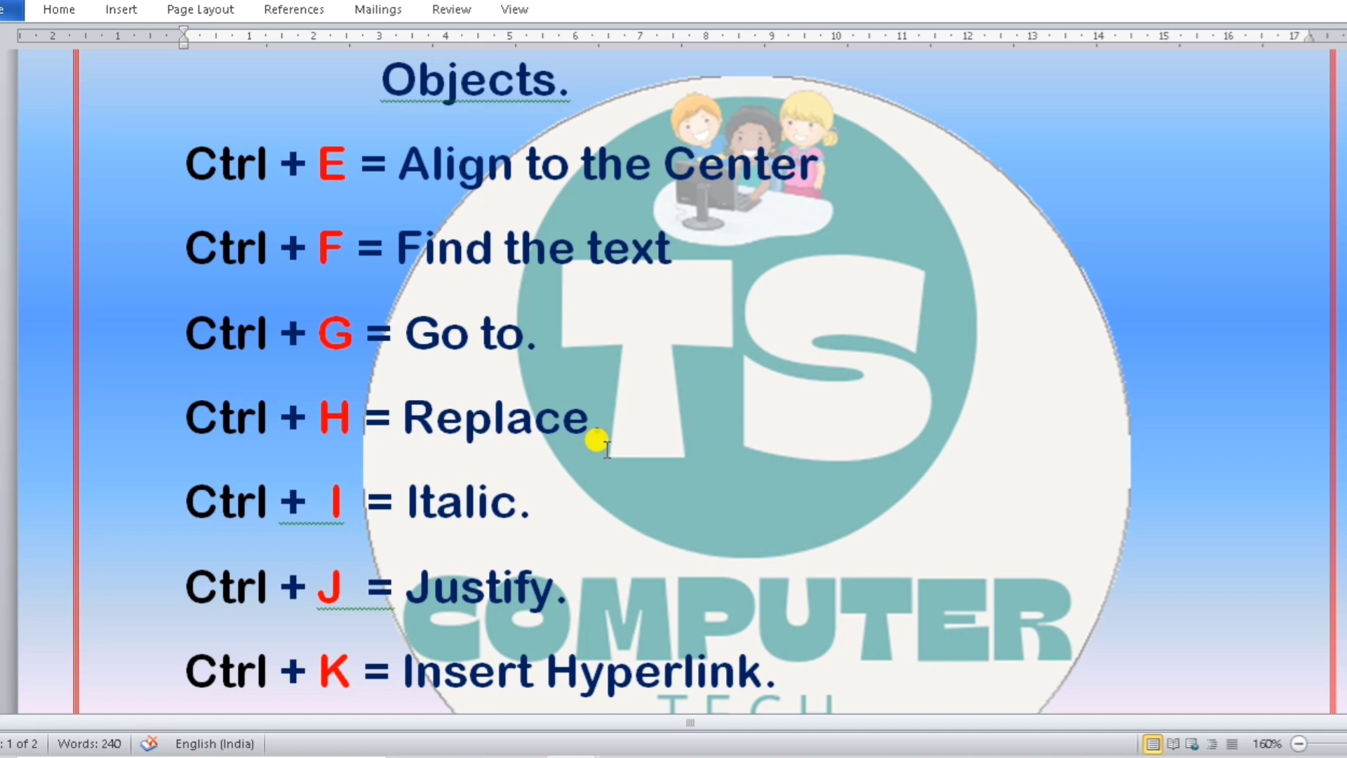
drag(600, 420, 203, 414)
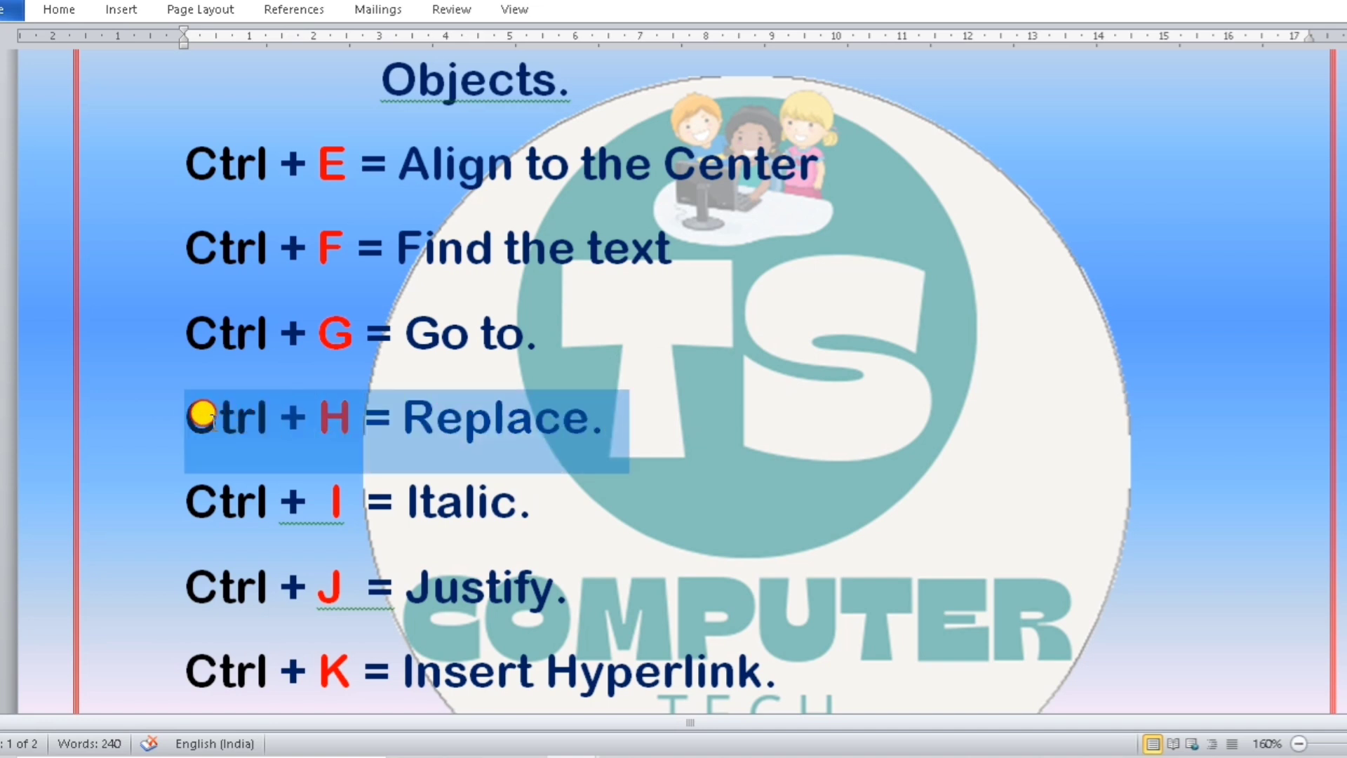
click(487, 426)
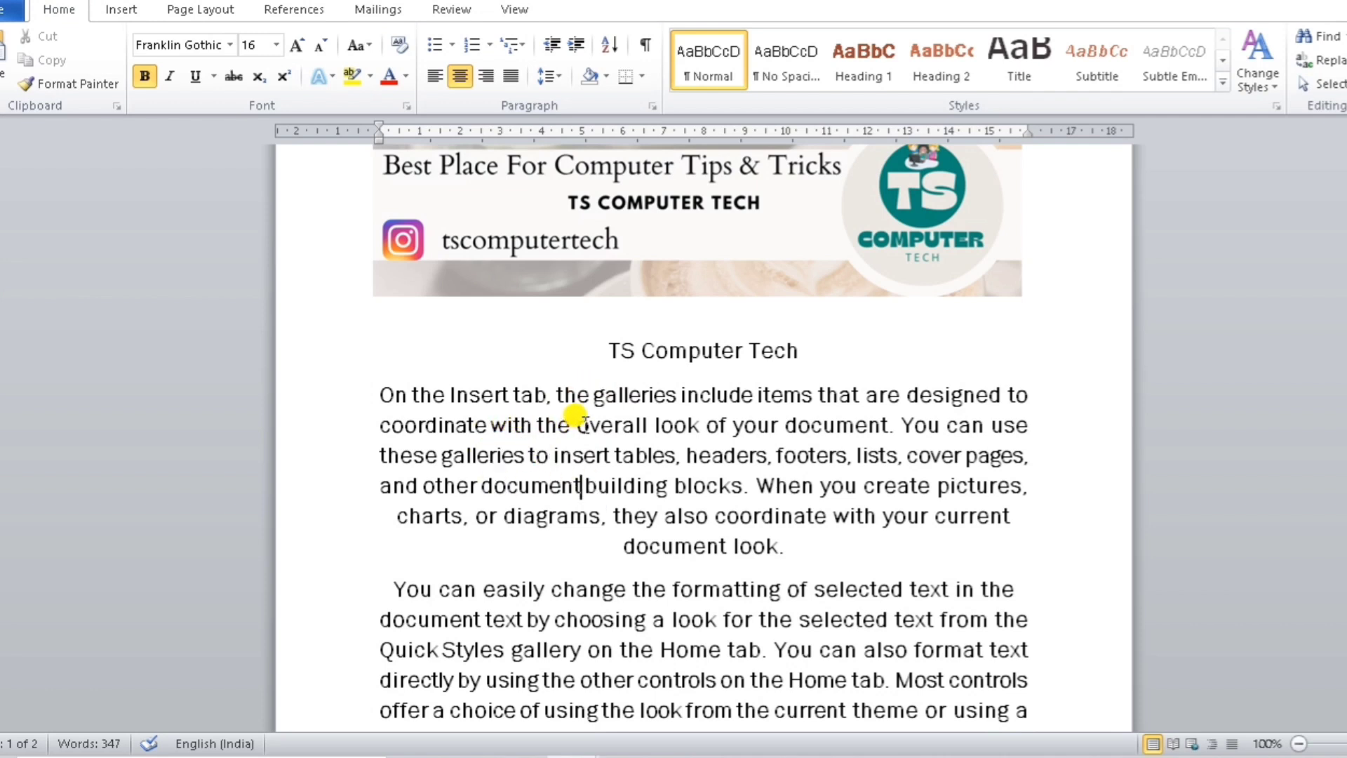
Step: Use Find and Replace (Ctrl+H) to replace all 'the' with 'PC', confirming the 46 replacements
click(581, 486)
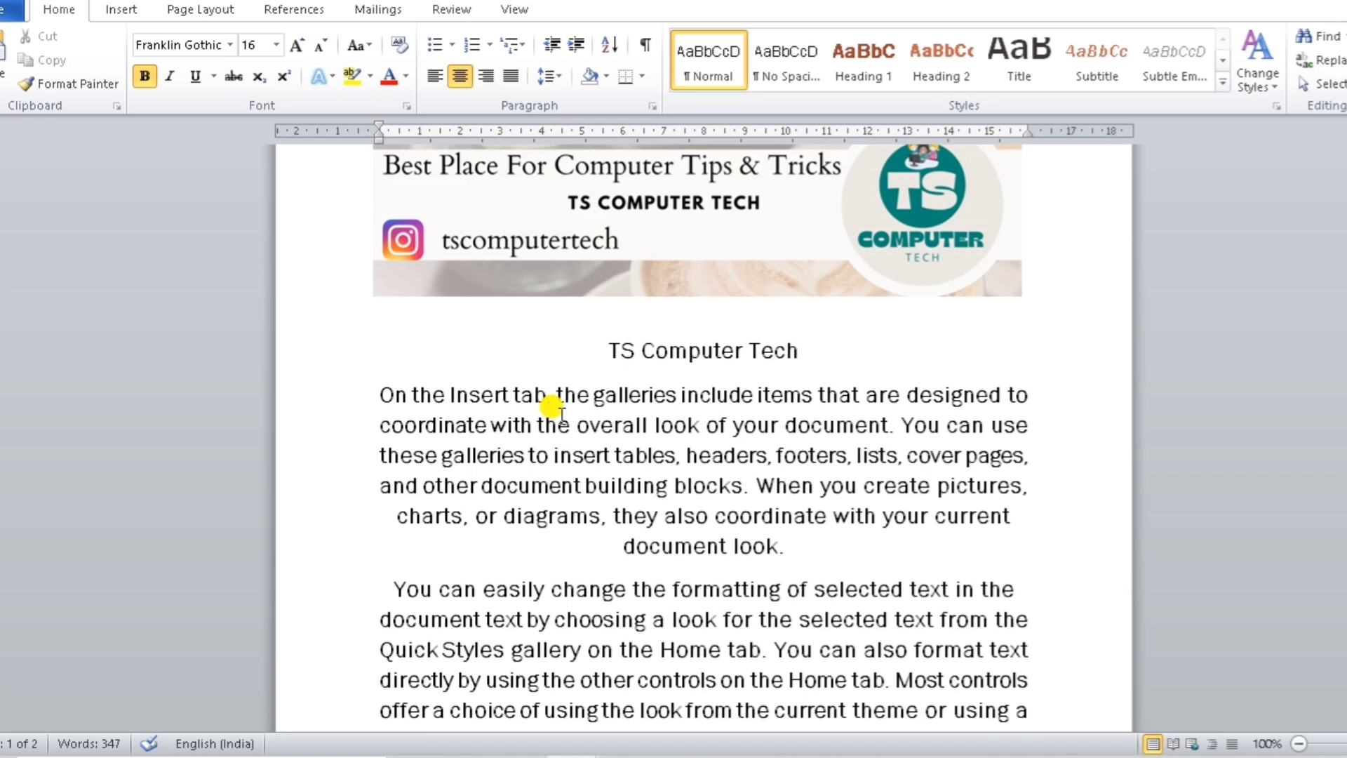
key(ctrl+h)
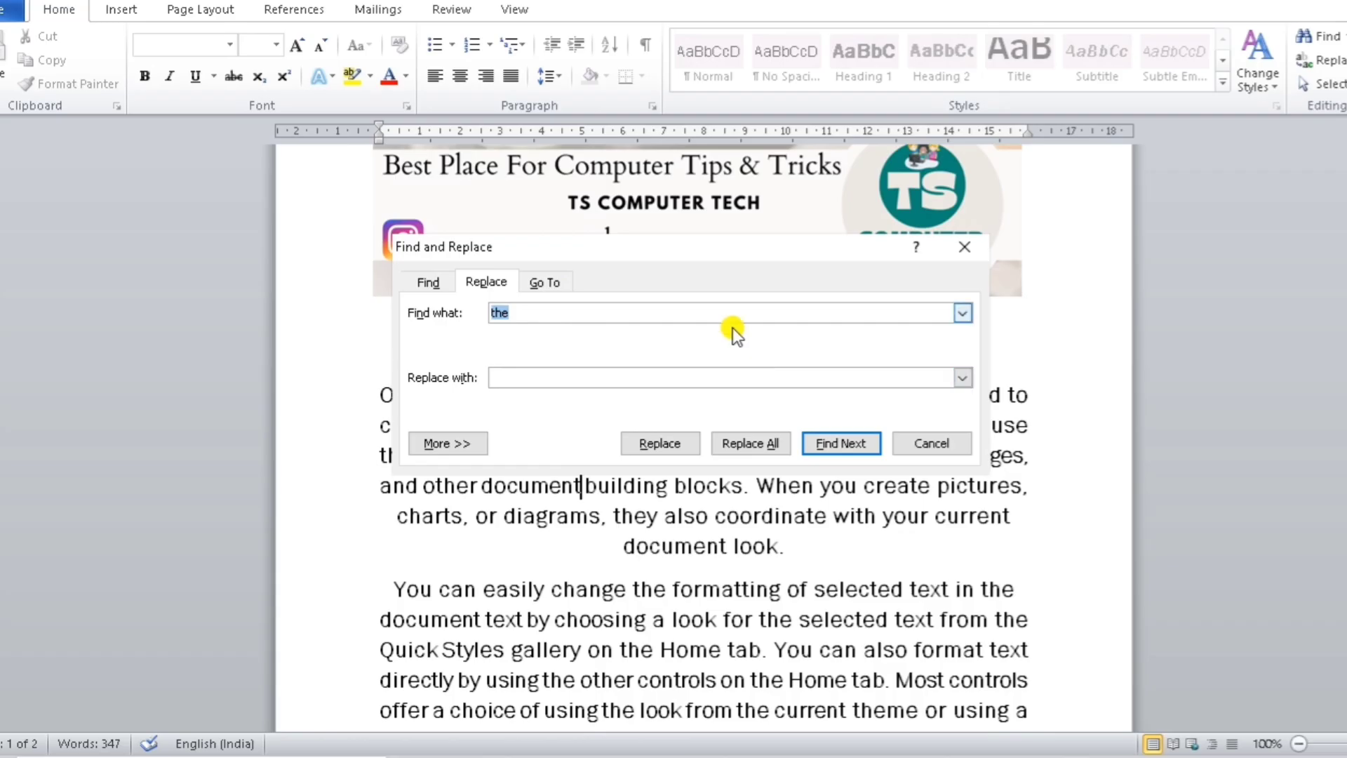
drag(671, 246, 694, 254)
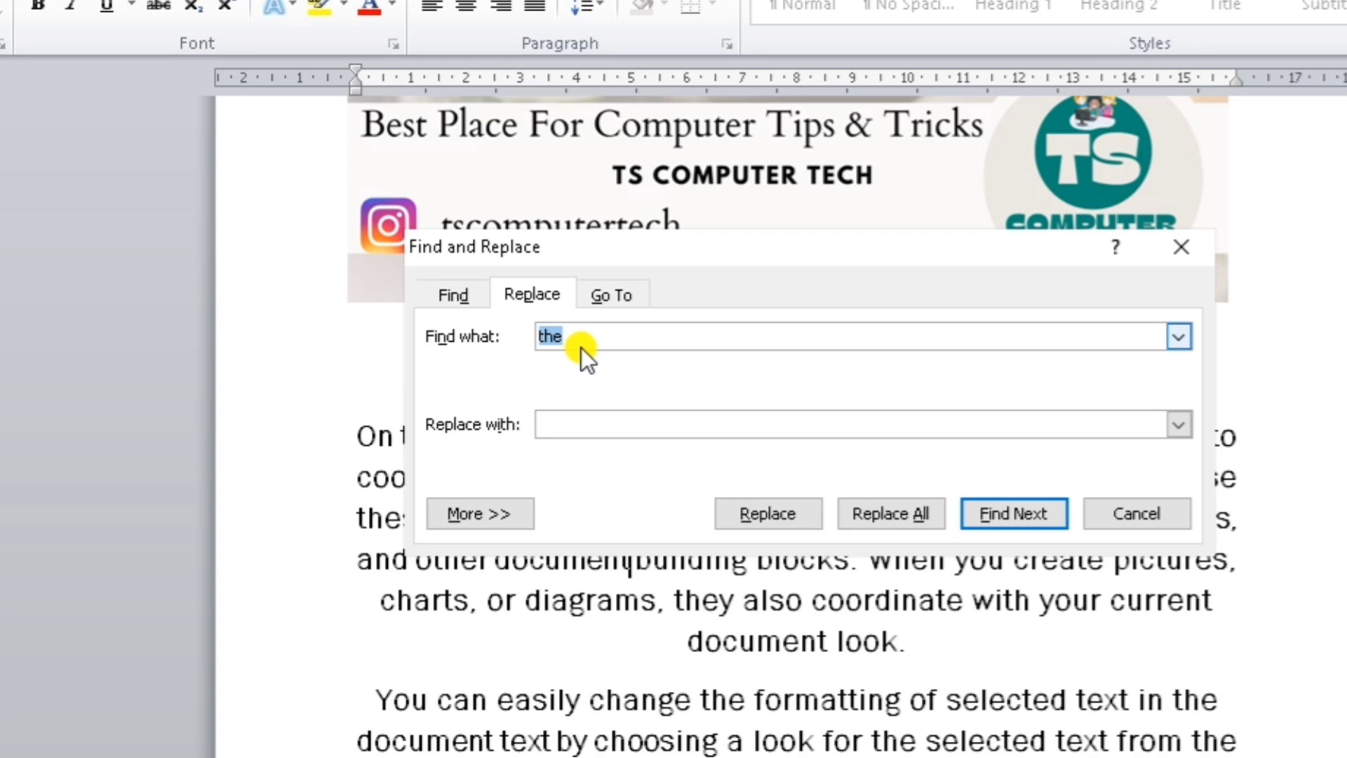
click(583, 338)
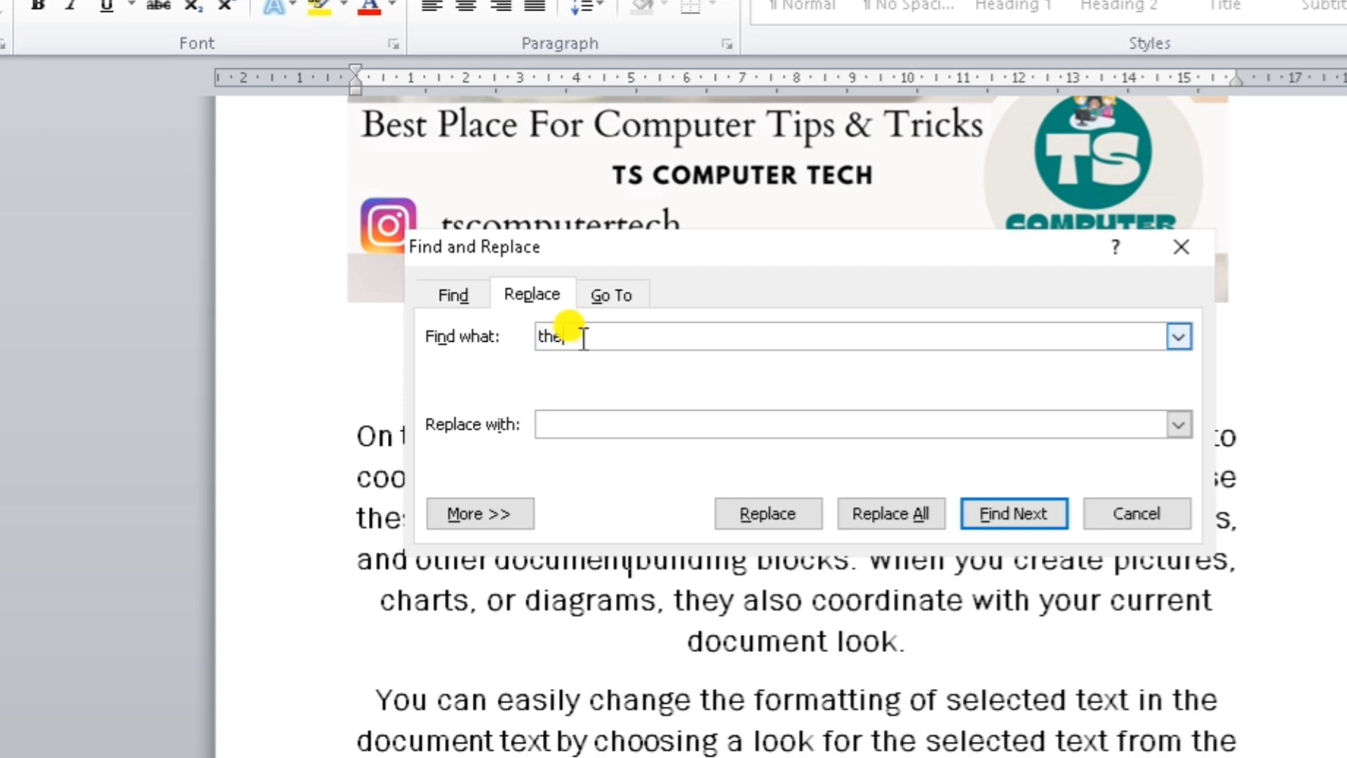
key(BackSpace)
key(BackSpace)
key(BackSpace)
text(t)
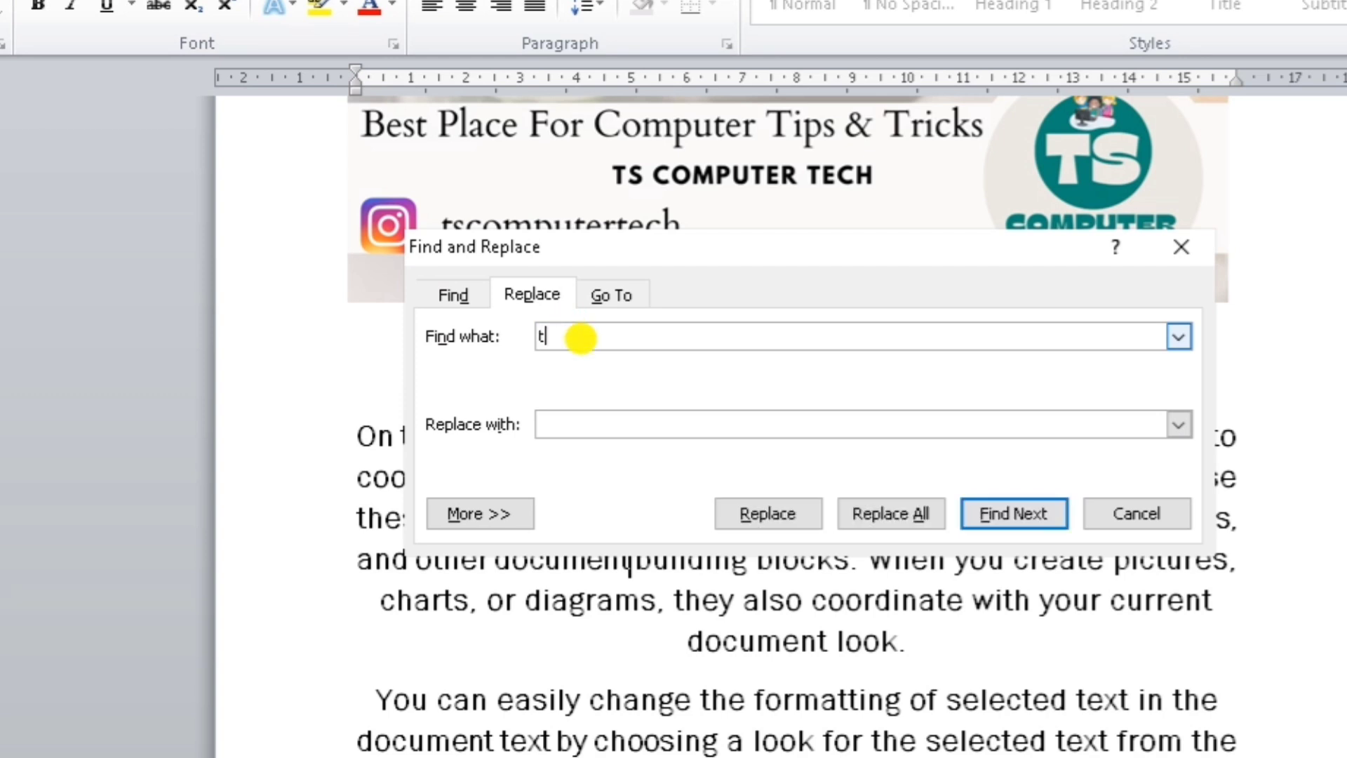
text(he)
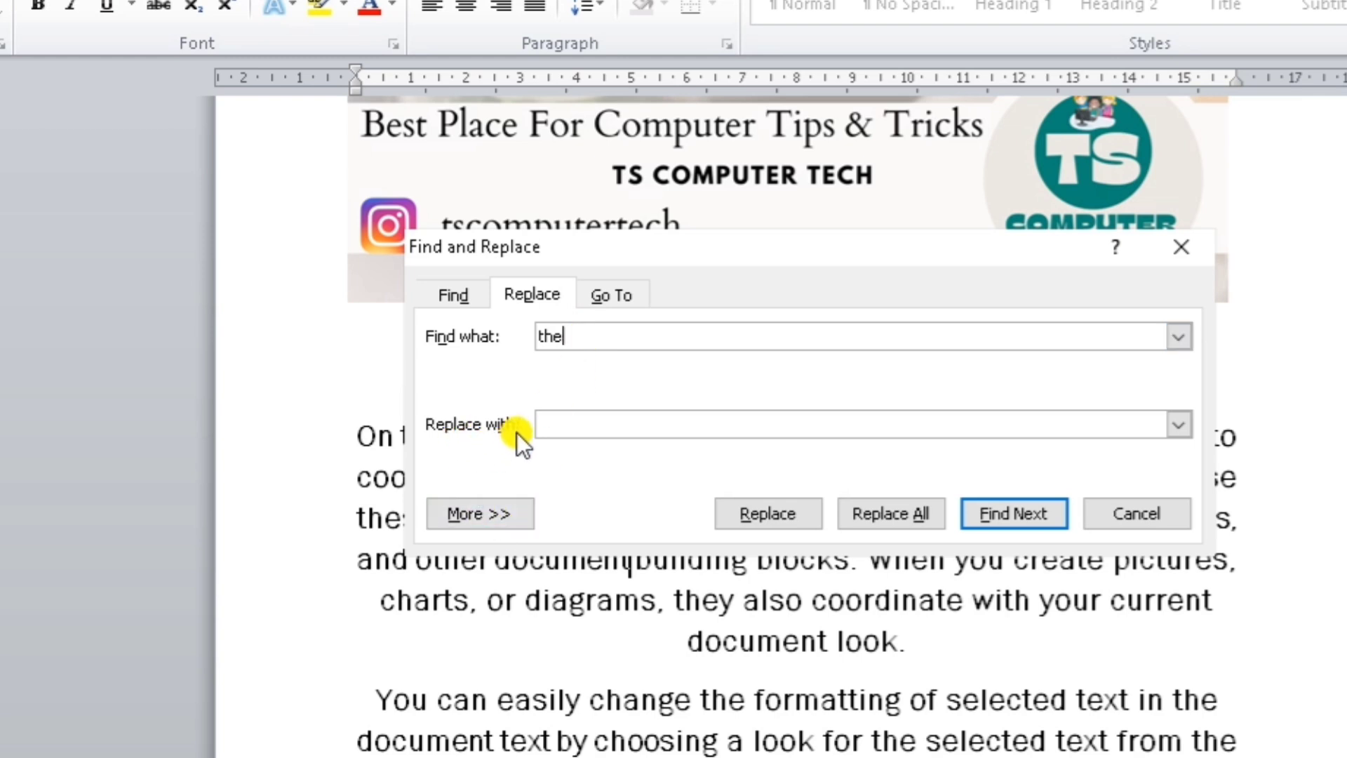
click(675, 424)
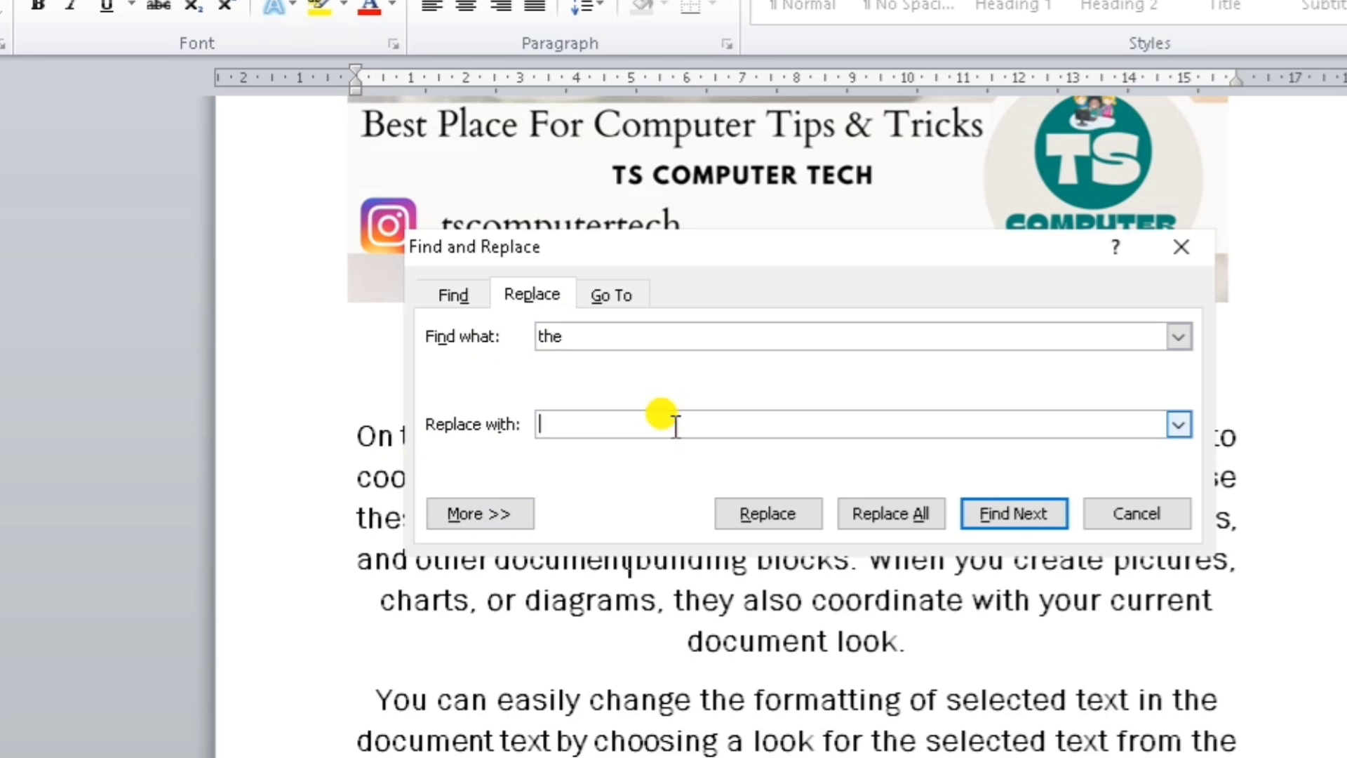
text(PC)
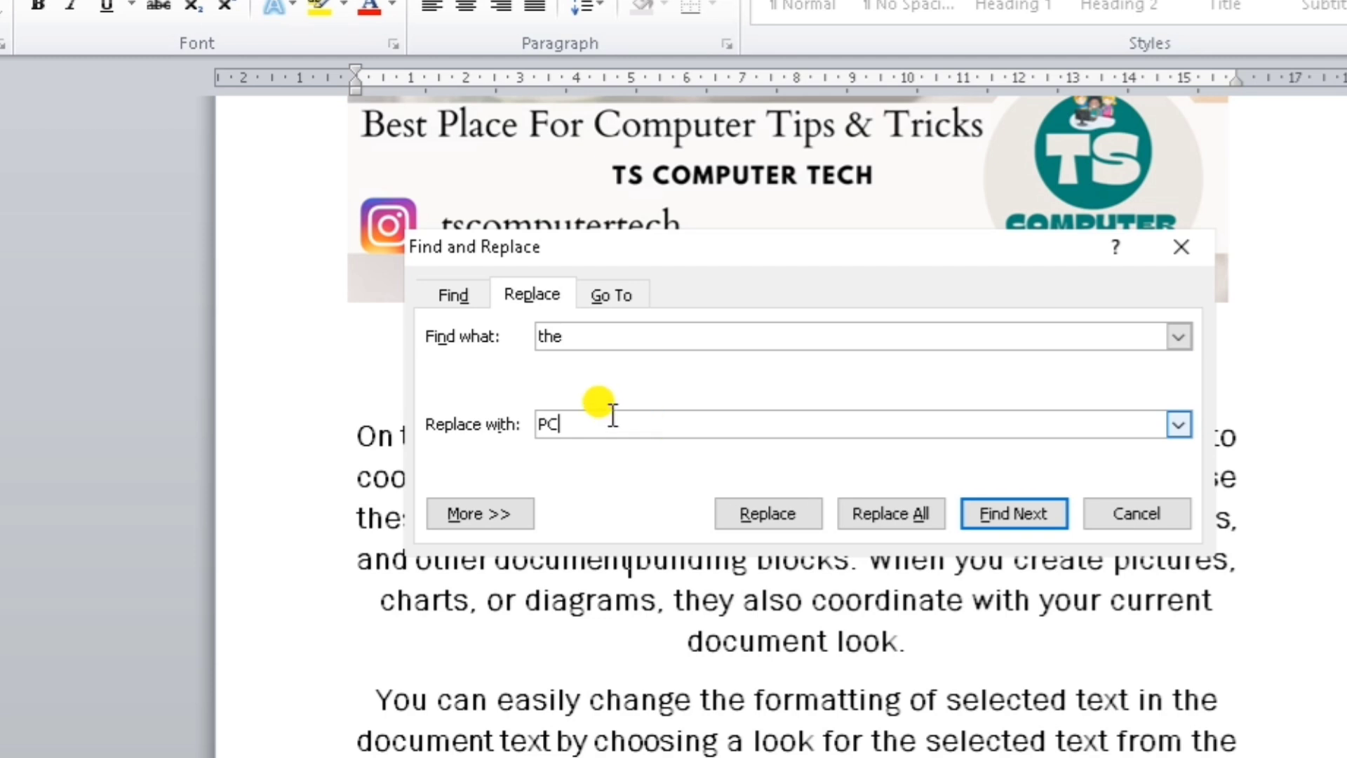
click(903, 516)
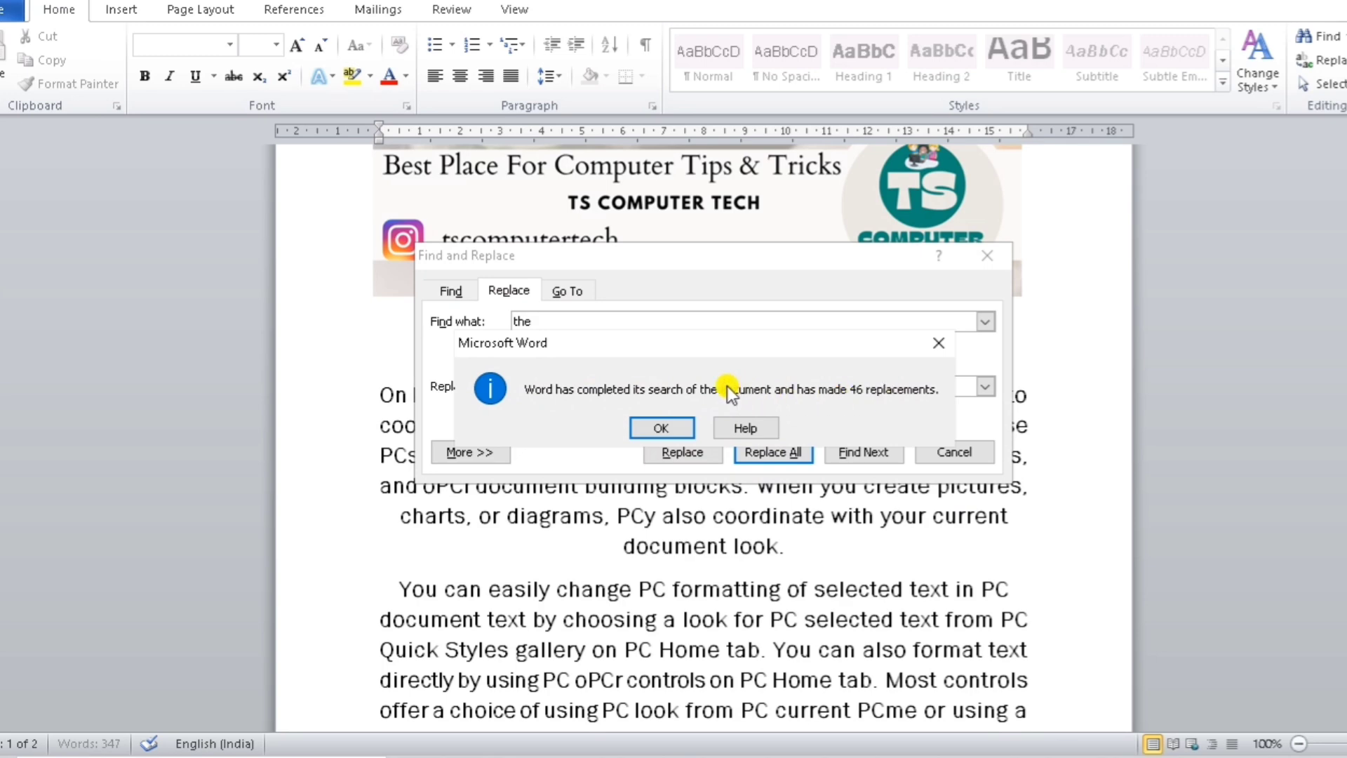
click(659, 431)
Step: Close Find and Replace and search the document for 'pc', reviewing the highlighted matches
click(955, 450)
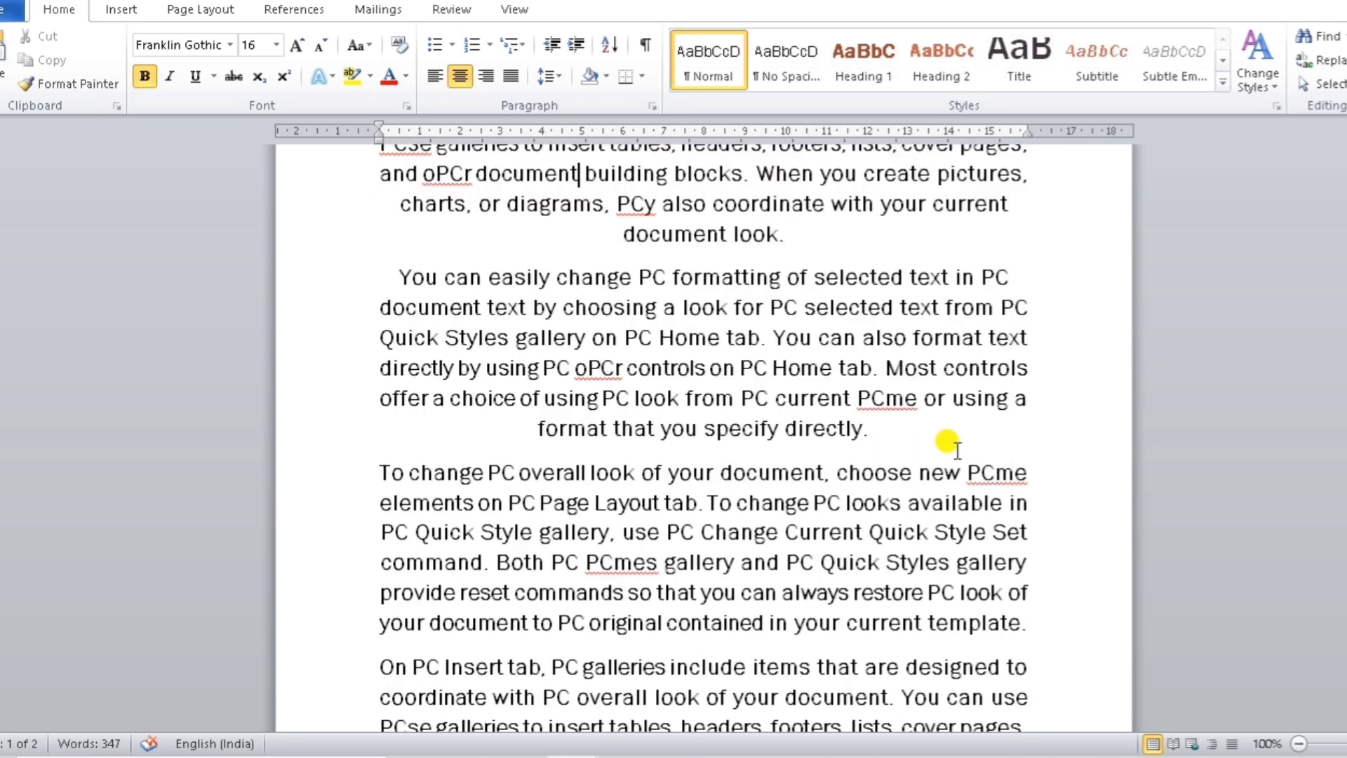
scroll(631, 393, up, 2)
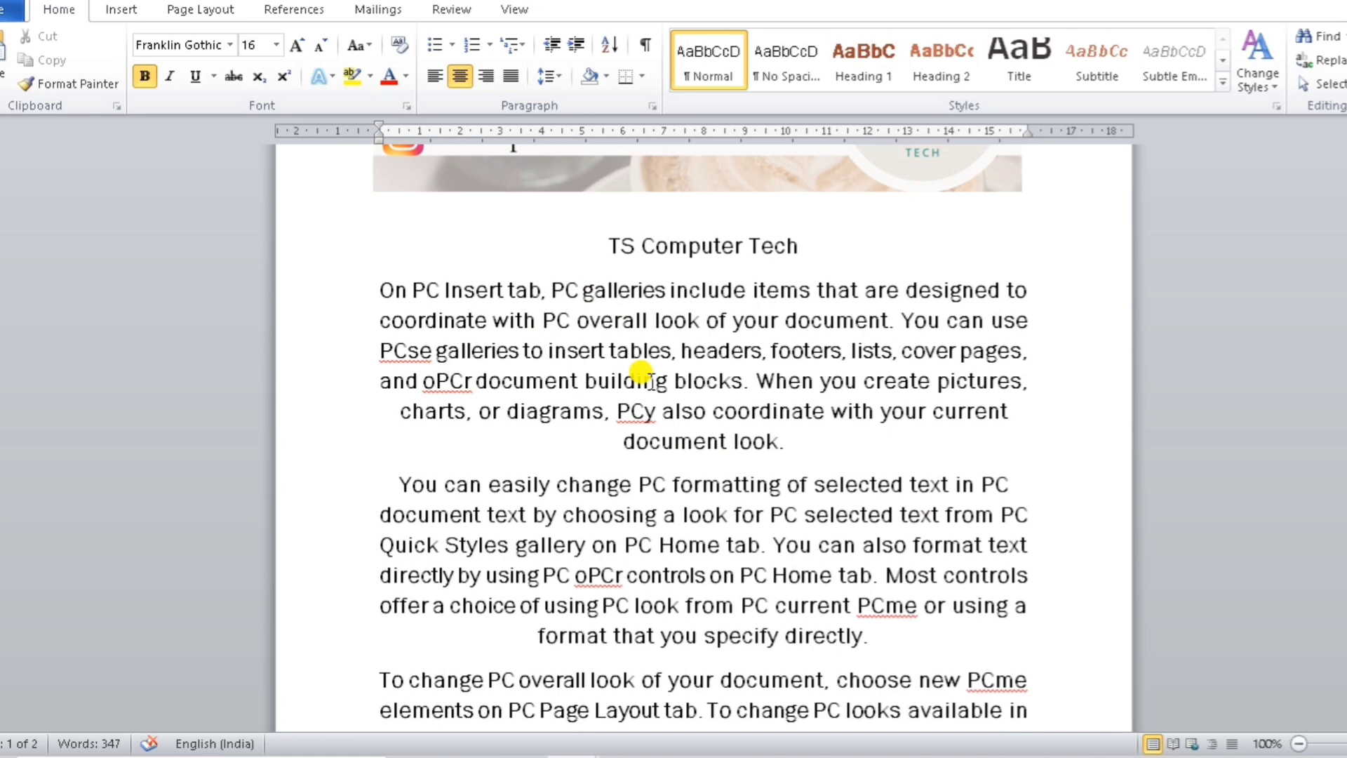
key(ctrl+f)
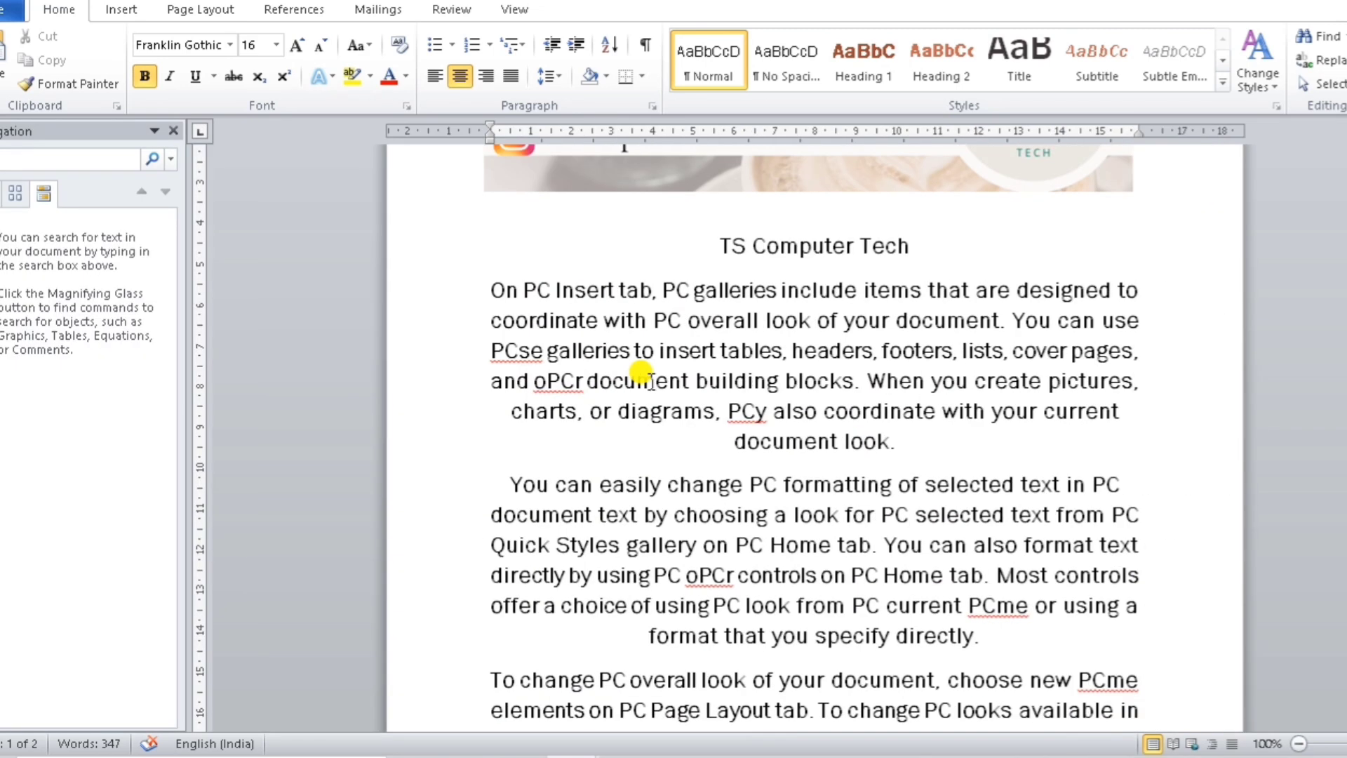
text(p)
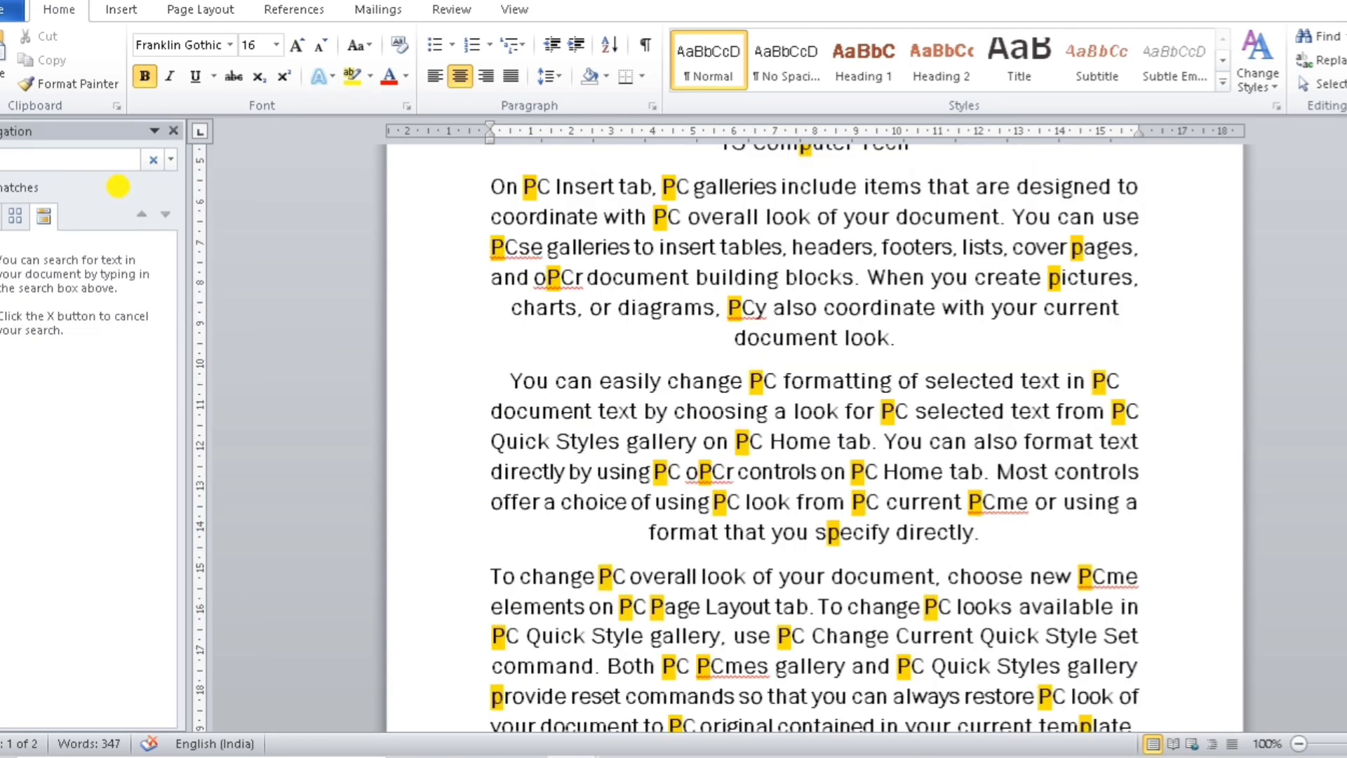
text(c)
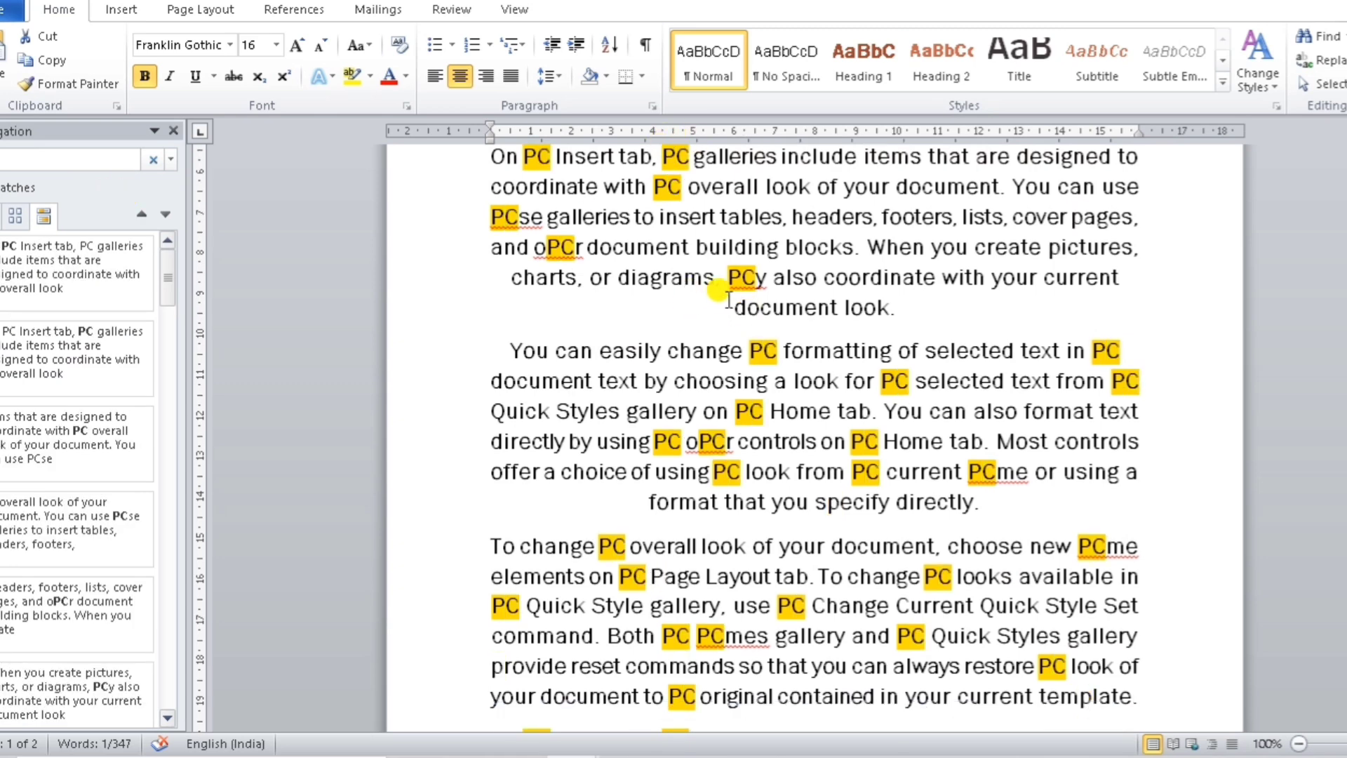
scroll(743, 302, up, 2)
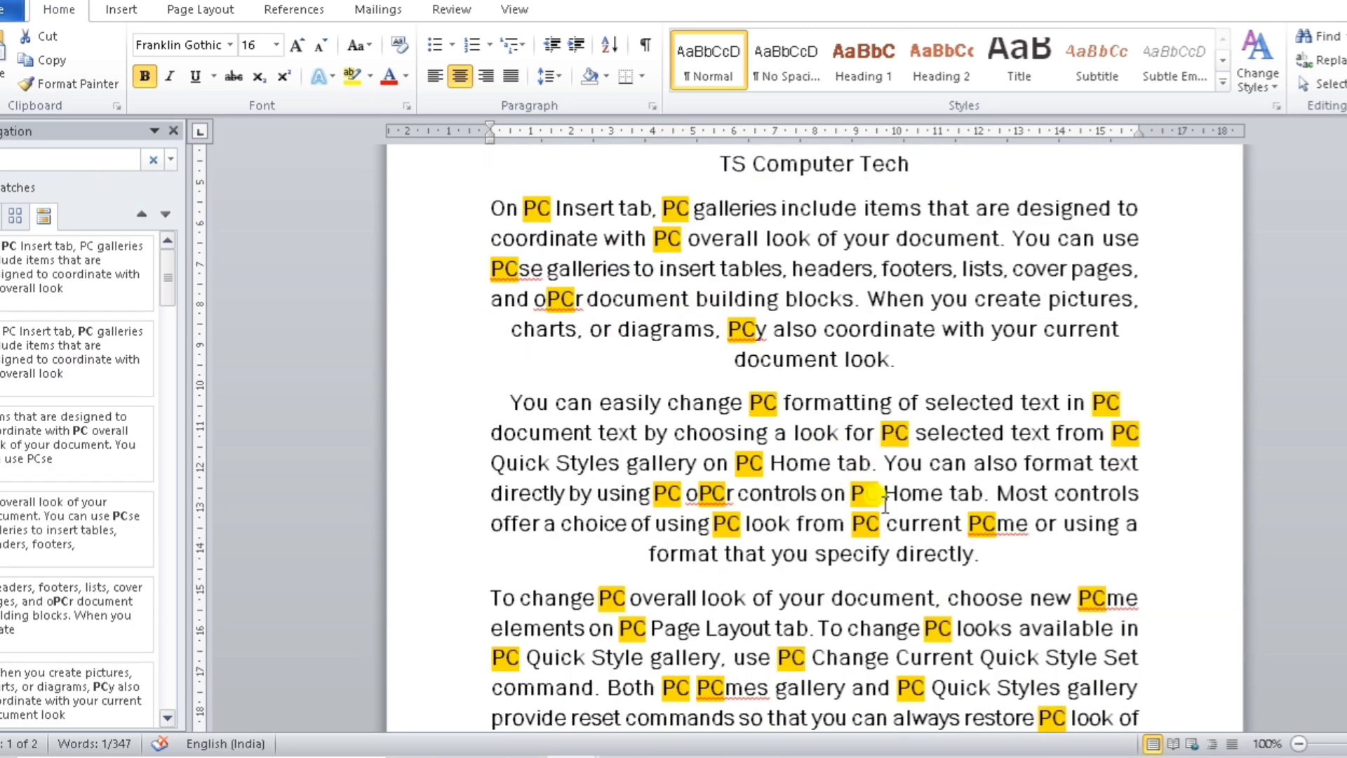
scroll(843, 456, down, 5)
scroll(779, 565, down, 2)
scroll(772, 554, up, 2)
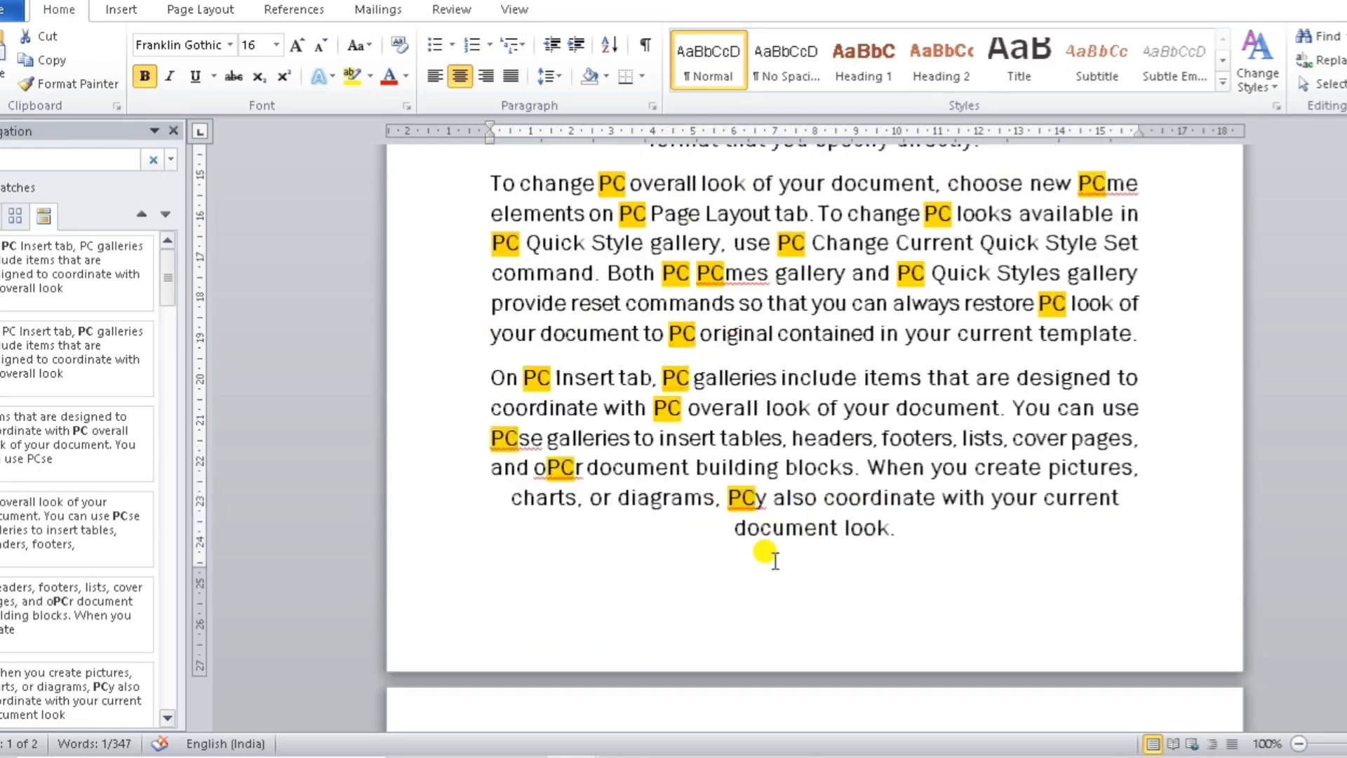
scroll(772, 555, up, 6)
scroll(774, 560, up, 3)
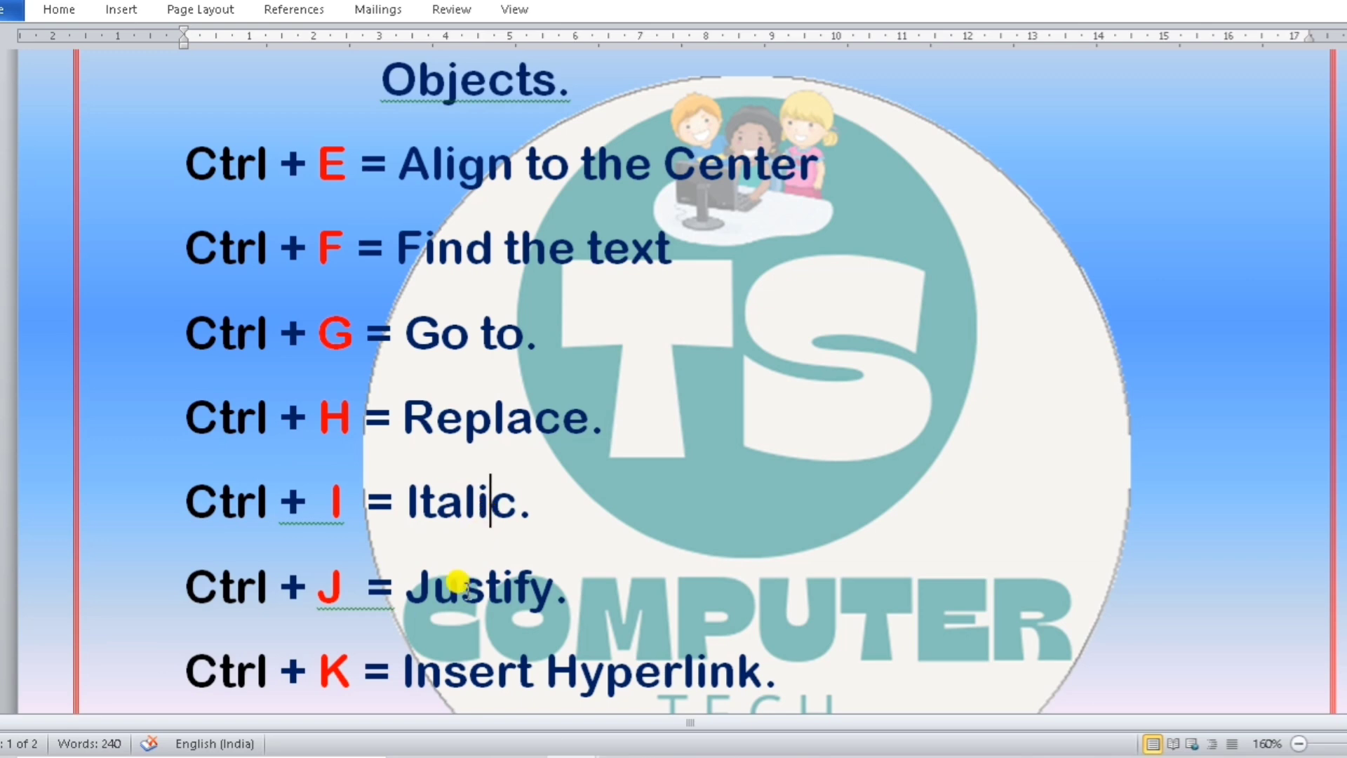
Step: Select the TS Computer Tech title and make it italic with Ctrl+I
click(575, 523)
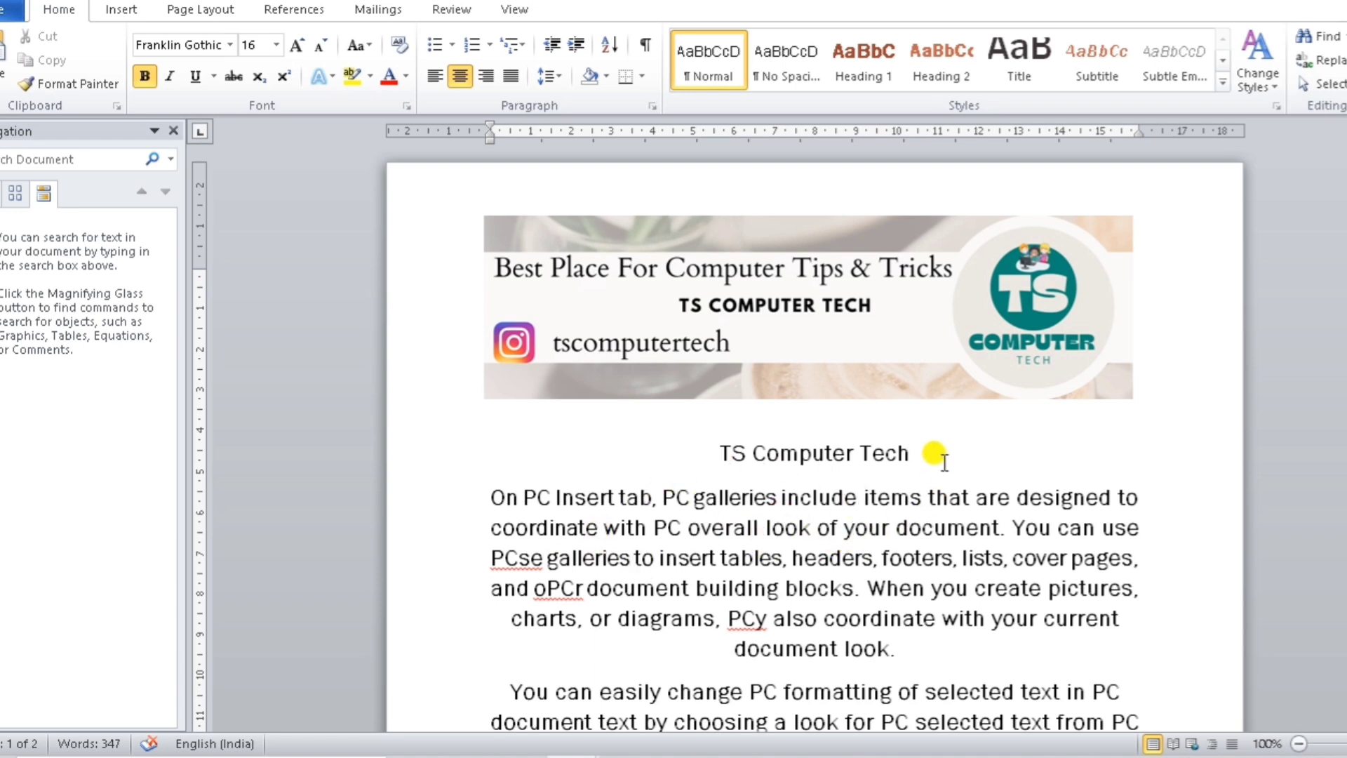
click(912, 457)
drag(911, 456, 596, 462)
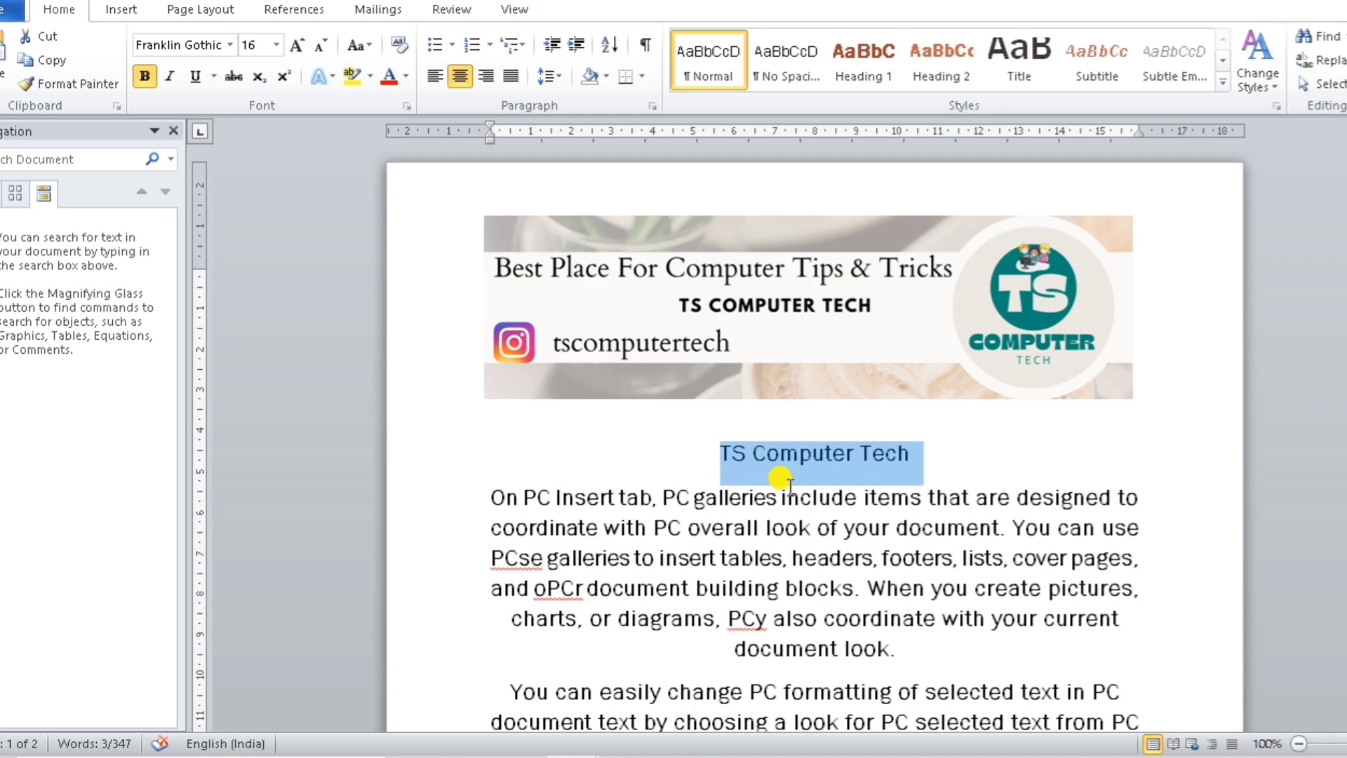
key(ctrl+i)
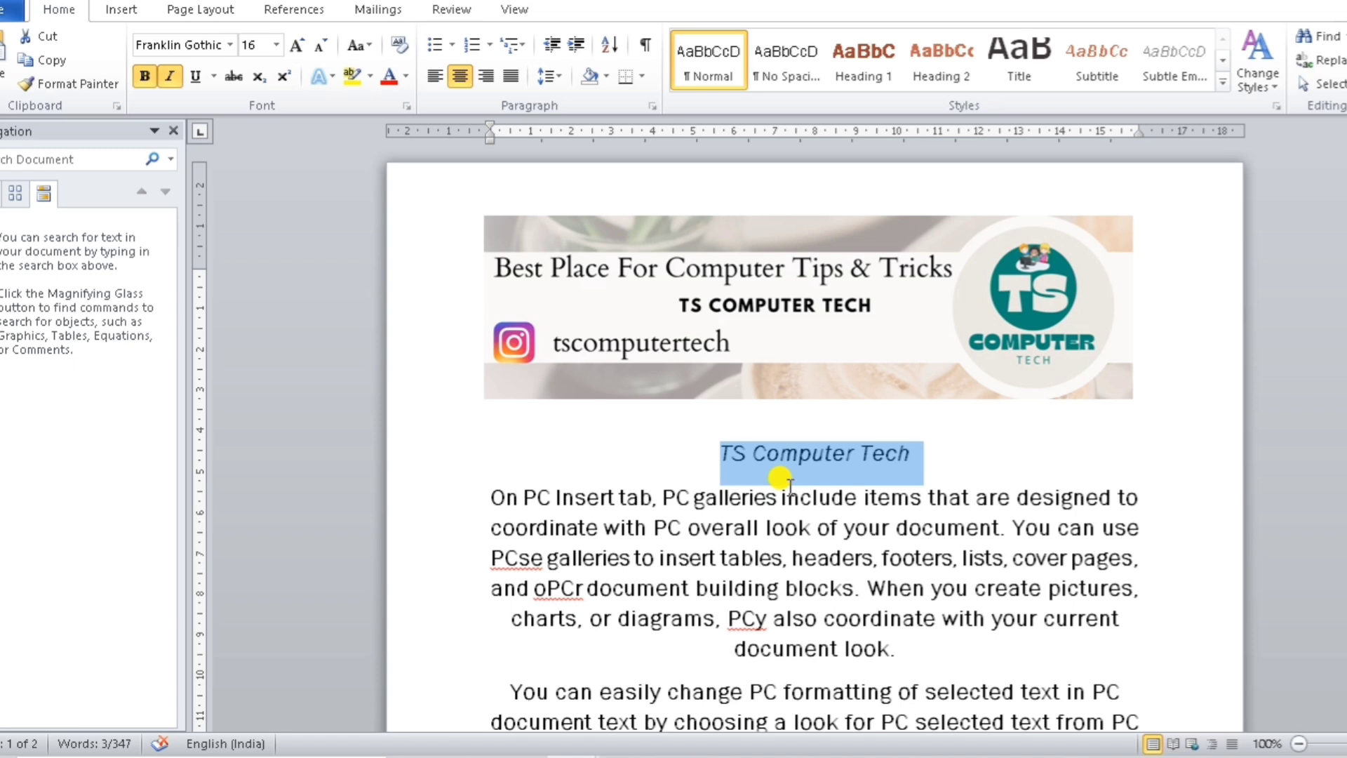
click(811, 500)
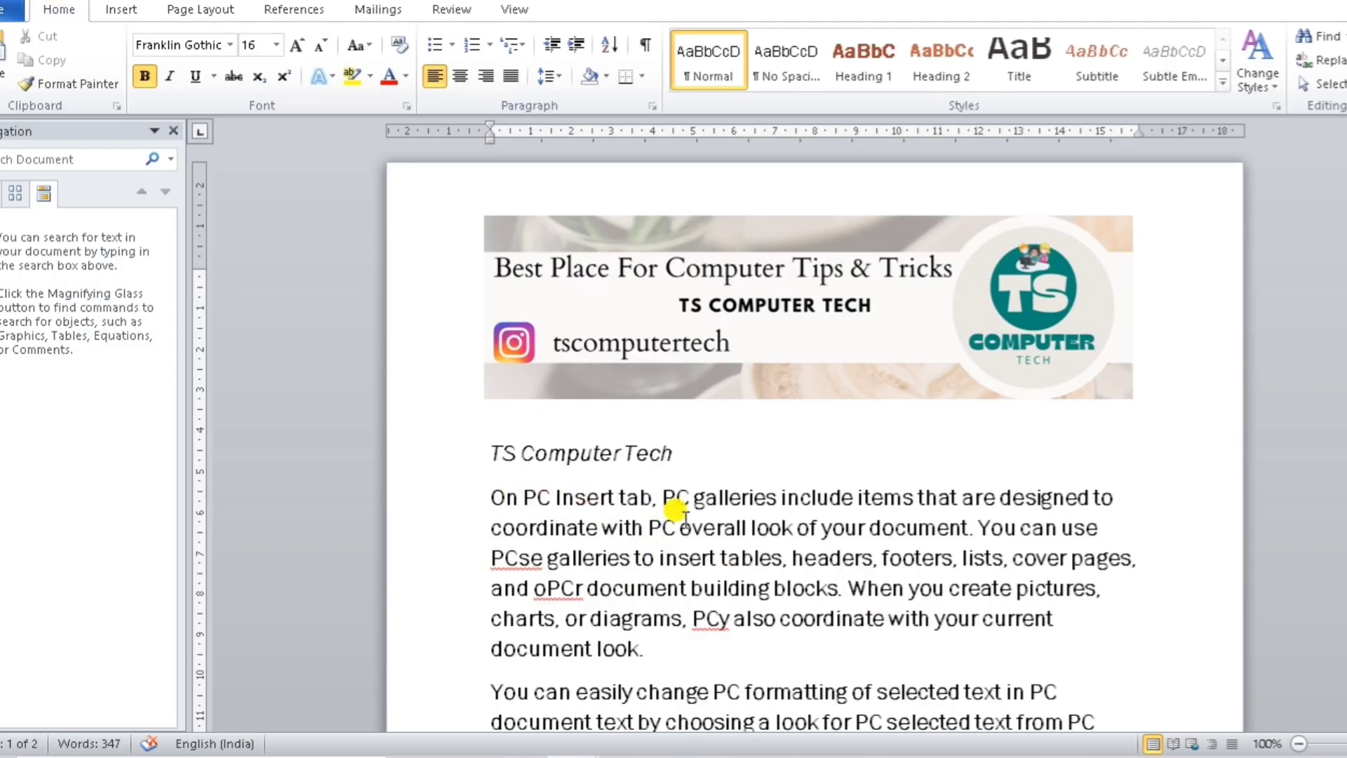
Step: Select the whole document with Ctrl+A and justify every paragraph with Ctrl+J
scroll(737, 459, down, 1)
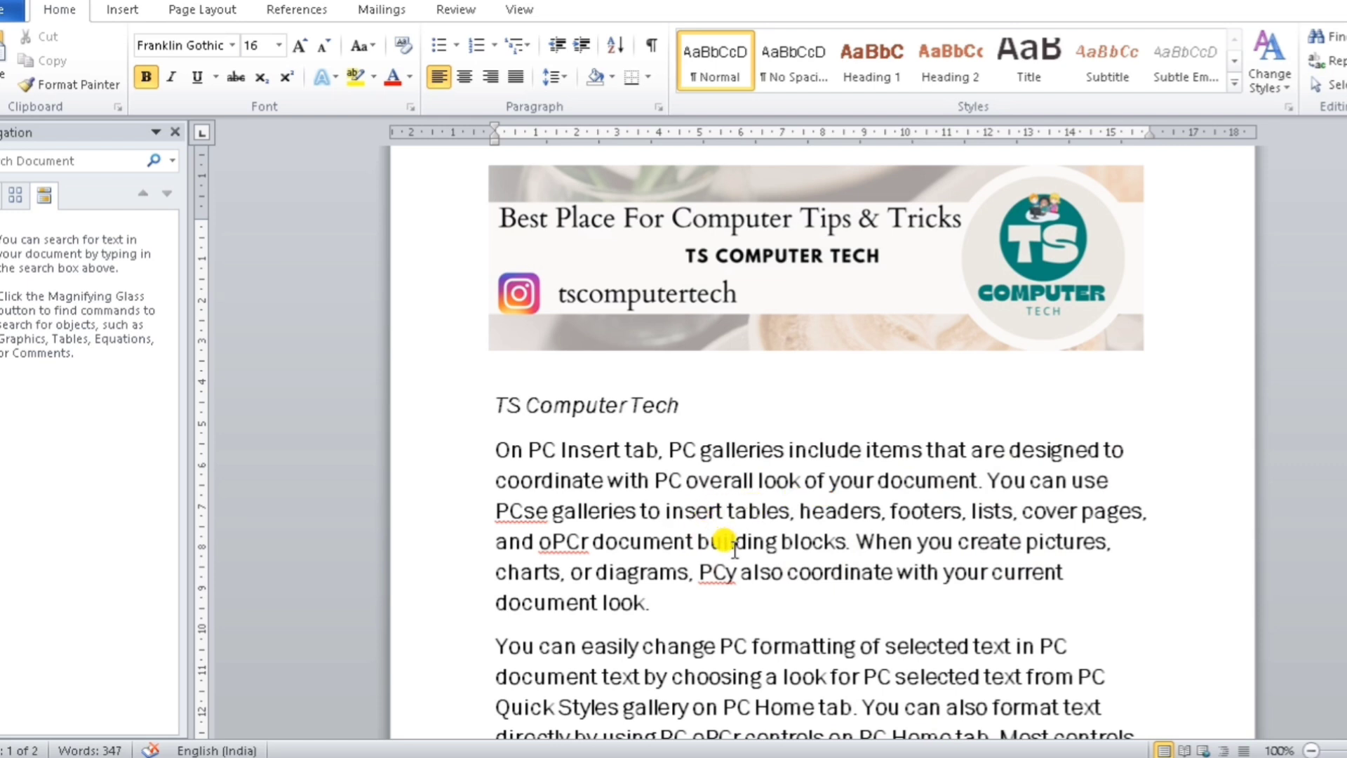
key(ctrl+a)
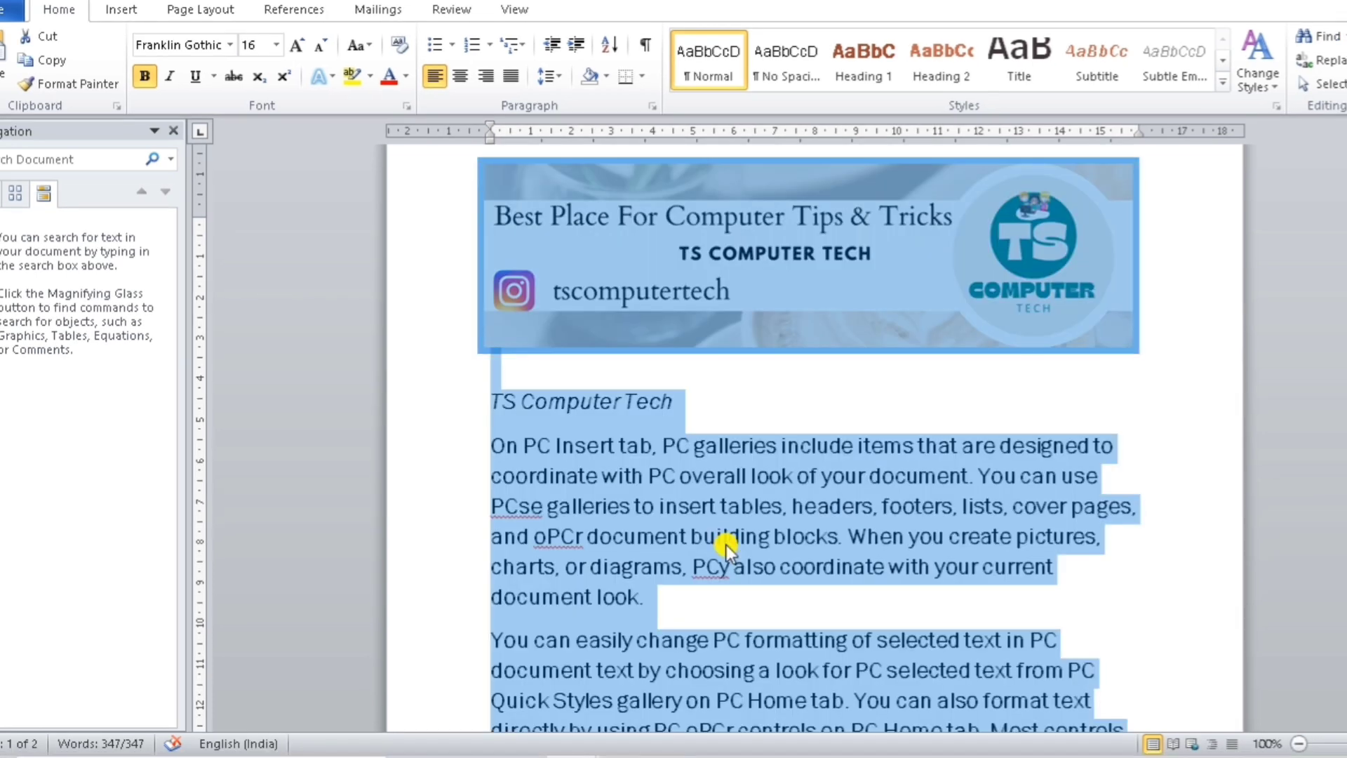
key(ctrl+j)
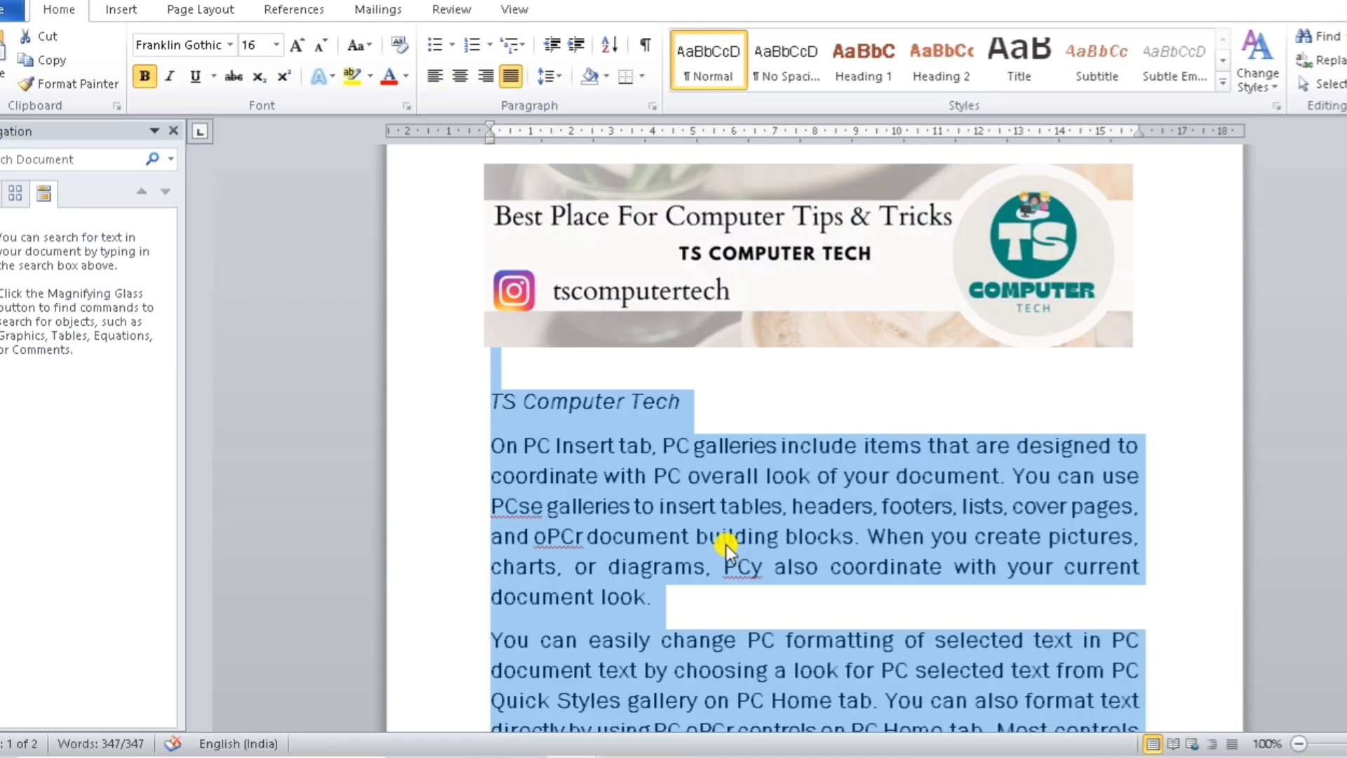
click(726, 545)
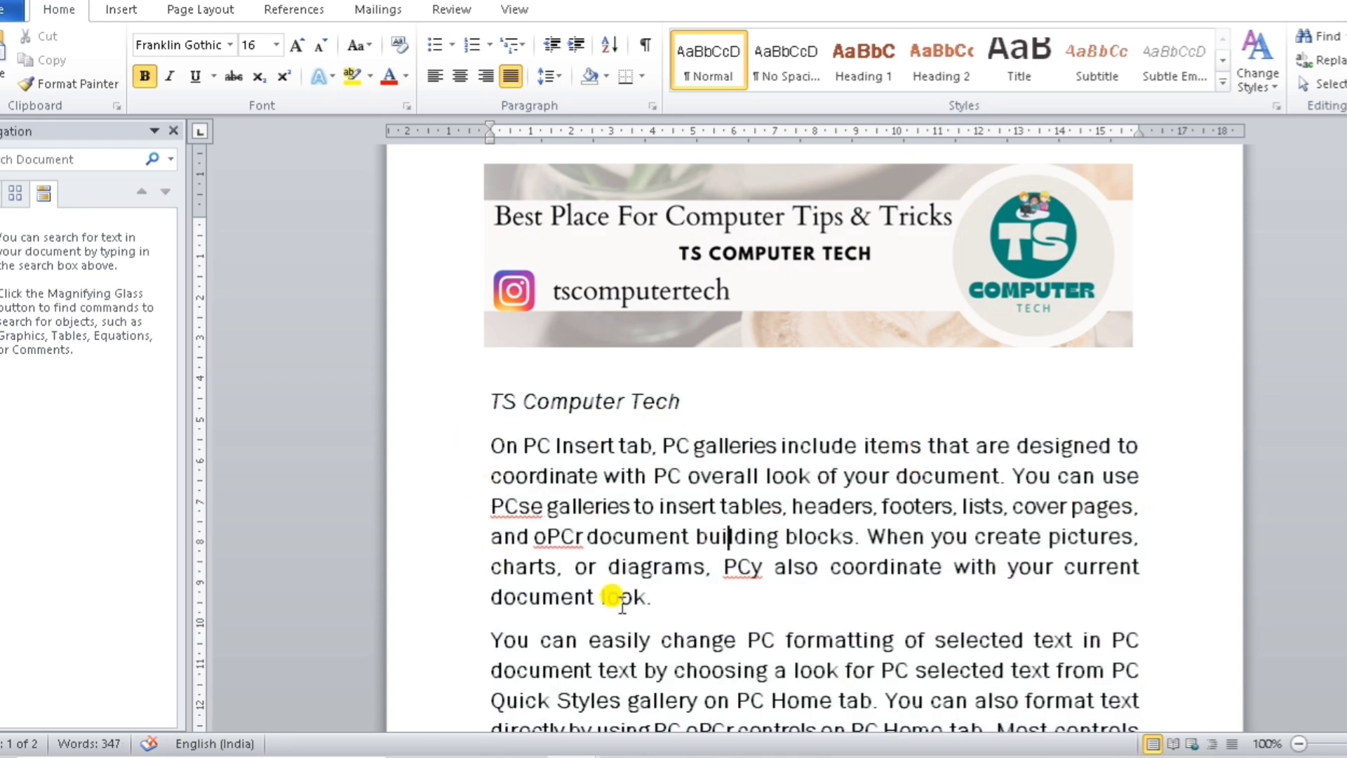
scroll(912, 497, down, 3)
scroll(877, 498, down, 5)
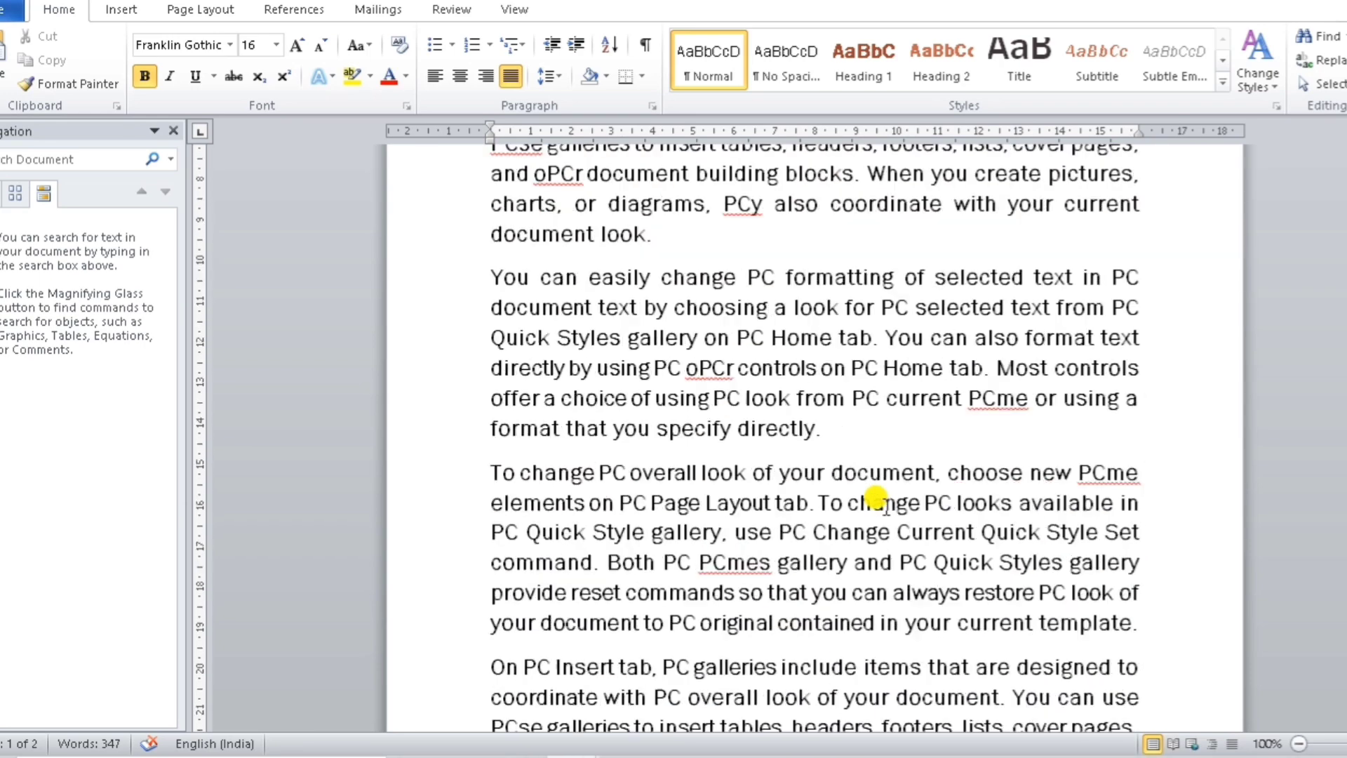
scroll(877, 499, down, 2)
scroll(877, 498, up, 2)
scroll(878, 498, up, 2)
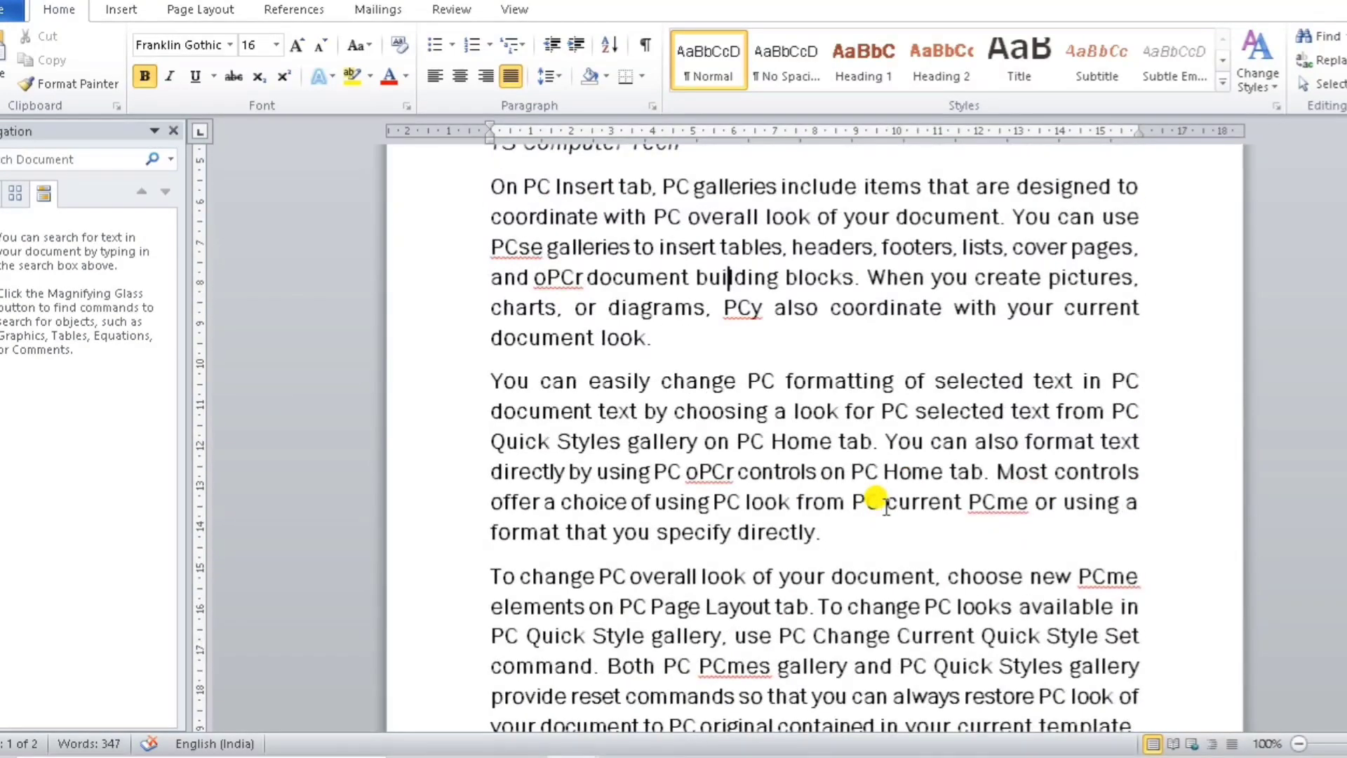
scroll(886, 504, up, 5)
scroll(886, 504, up, 1)
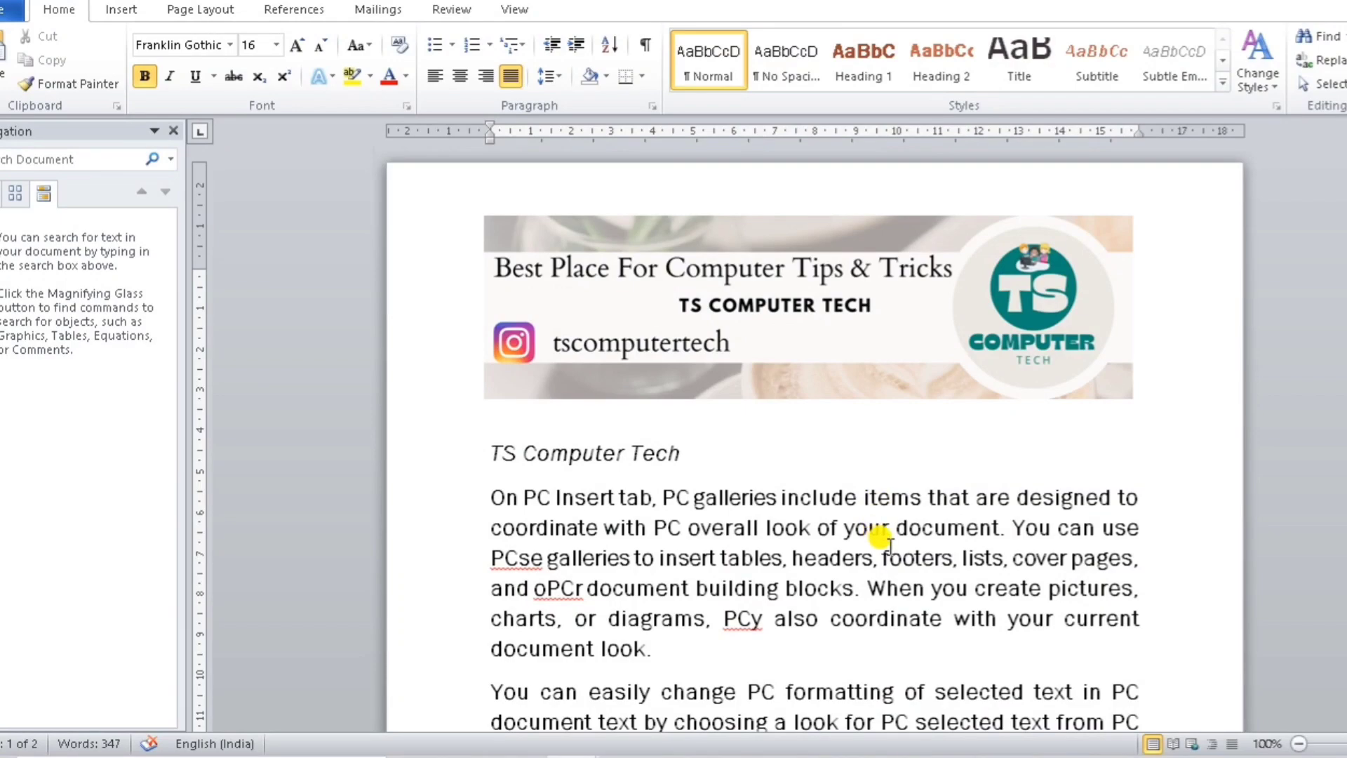
scroll(835, 548, down, 4)
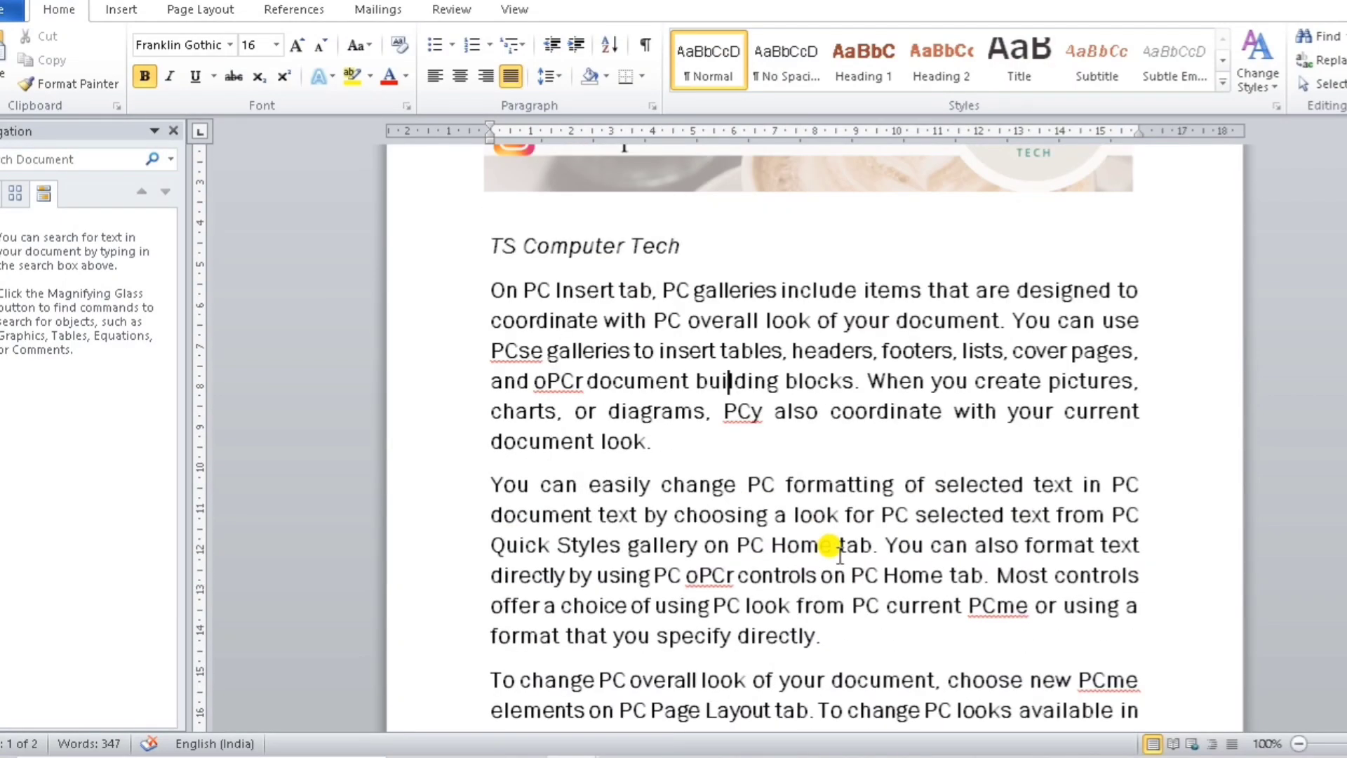
scroll(835, 547, down, 2)
scroll(835, 547, down, 3)
scroll(835, 548, down, 5)
scroll(835, 546, up, 6)
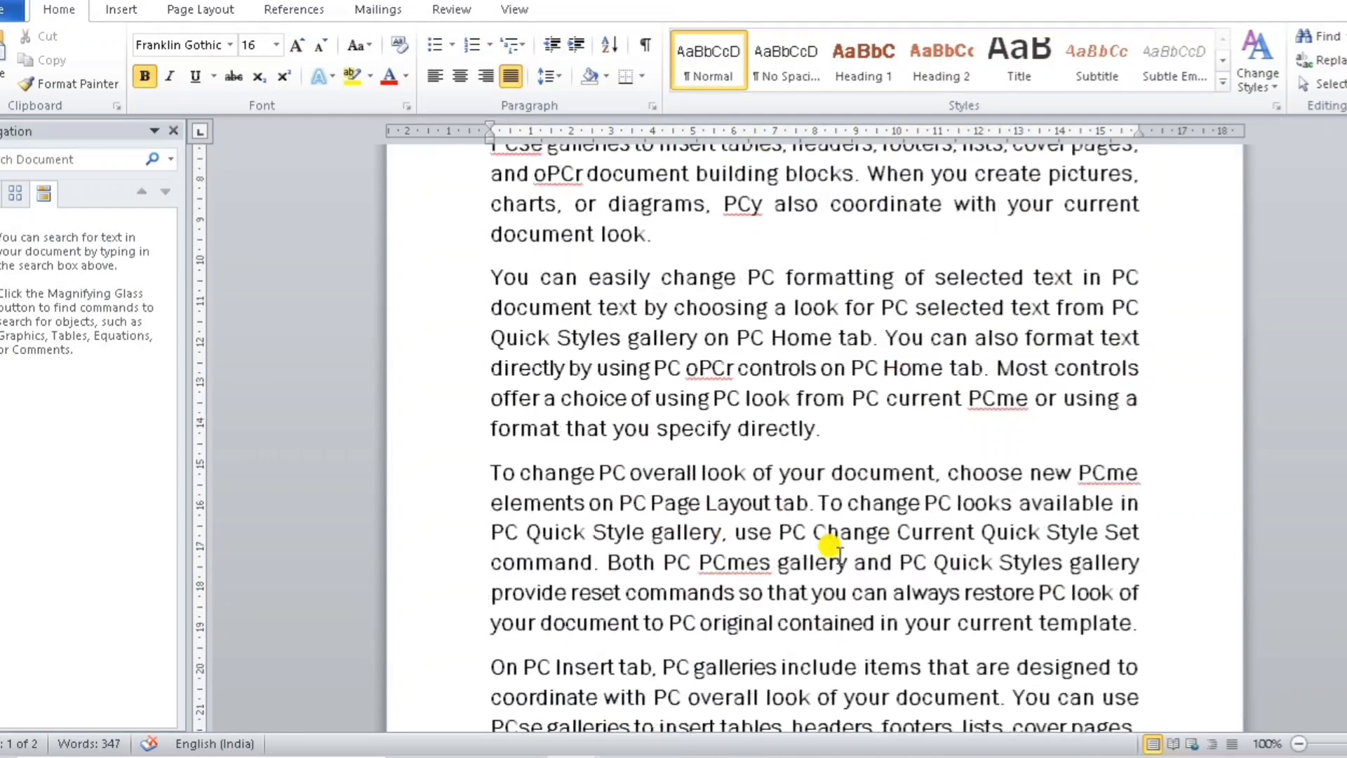
scroll(838, 551, up, 5)
scroll(839, 551, up, 1)
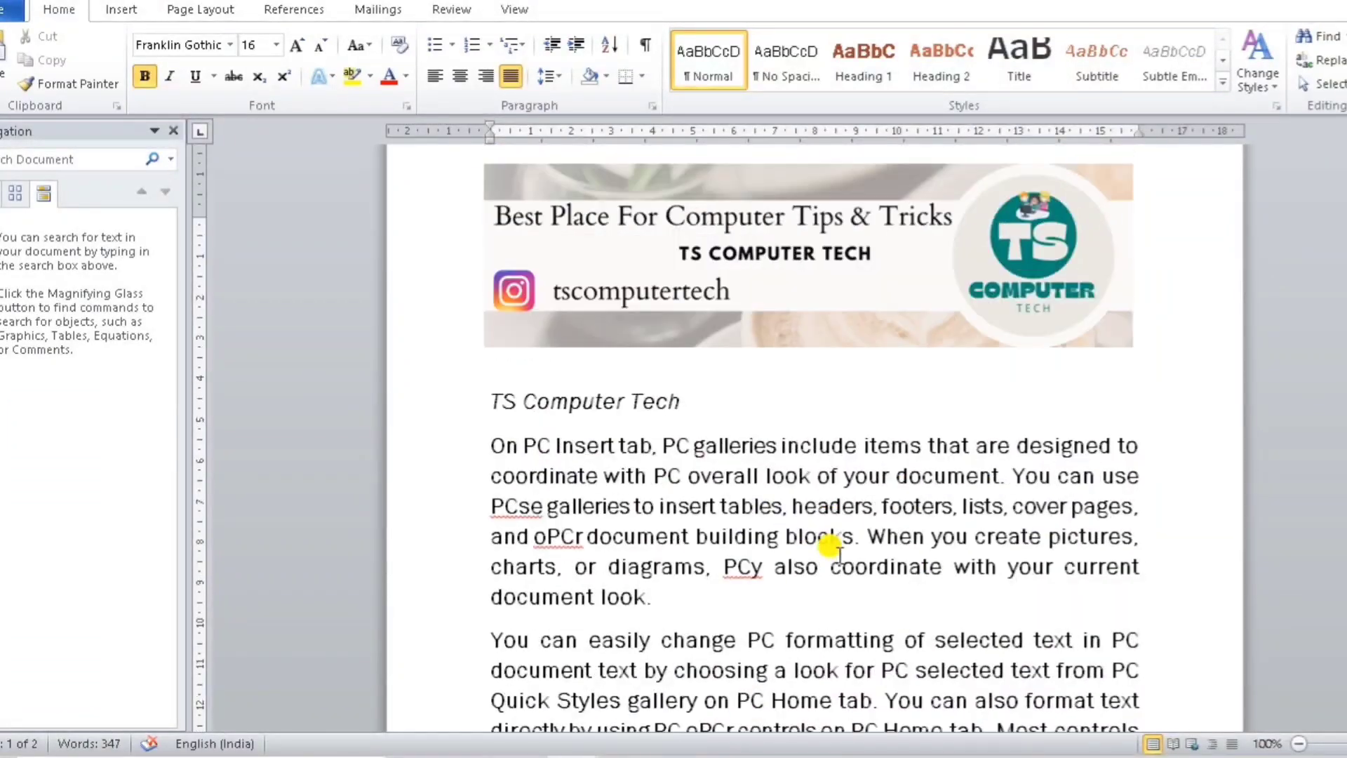
scroll(839, 552, up, 1)
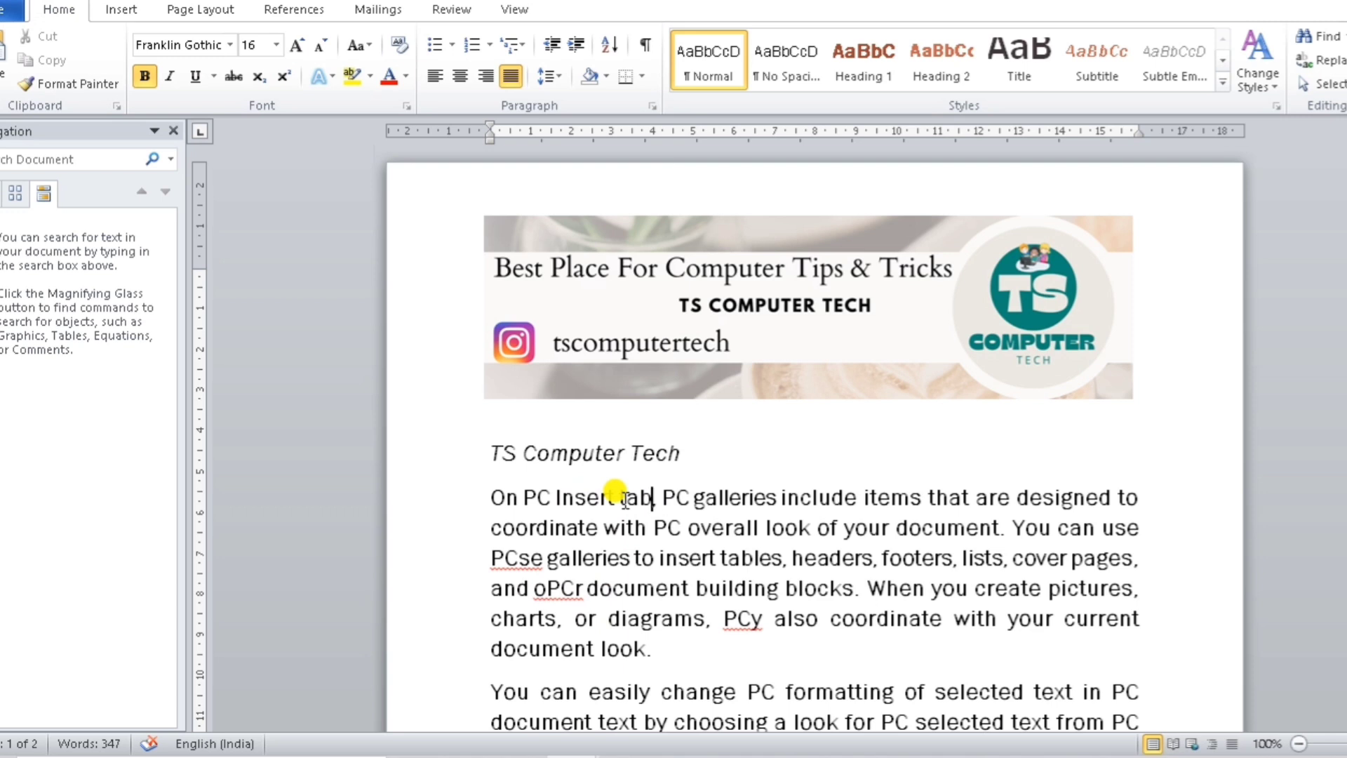
Step: Hyperlink the words 'Insert tab,' to the Desktop image 1670332645343.png
drag(656, 497, 581, 493)
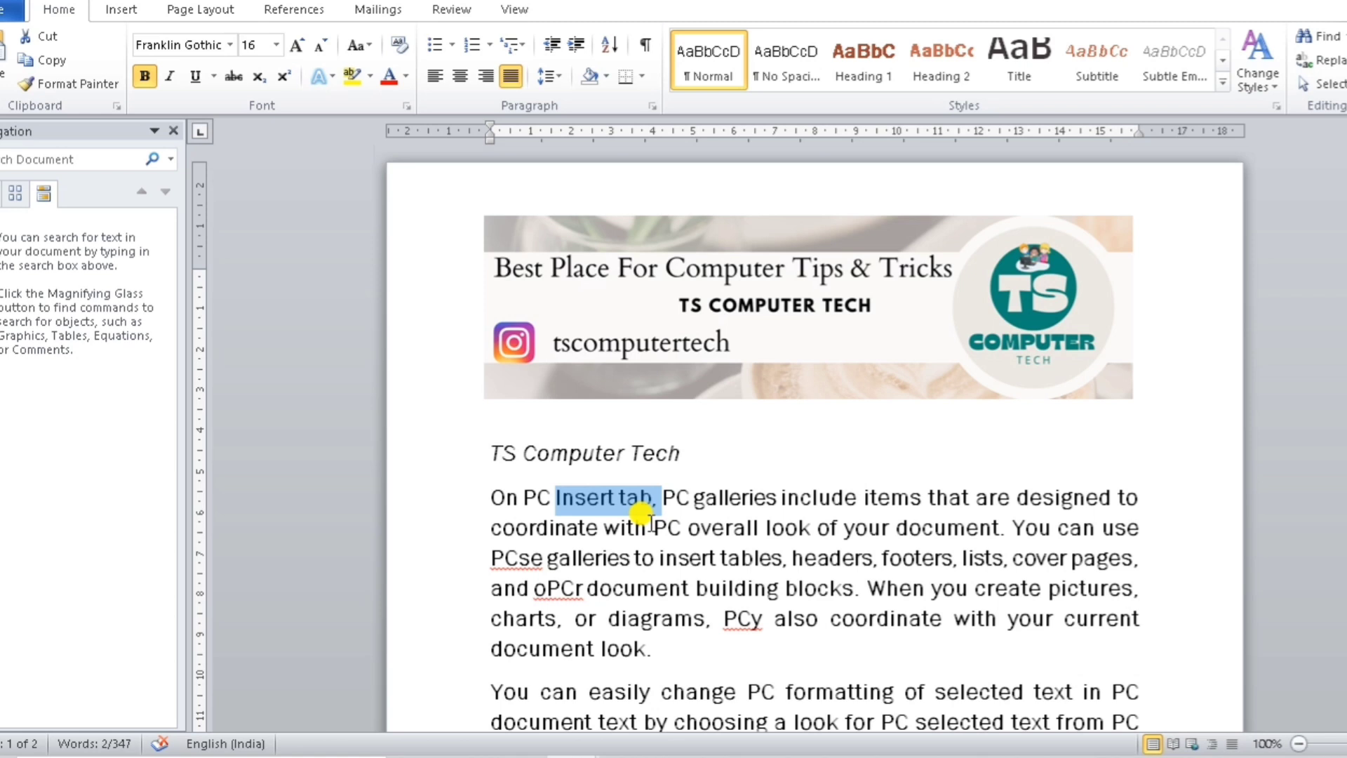
key(ctrl+k)
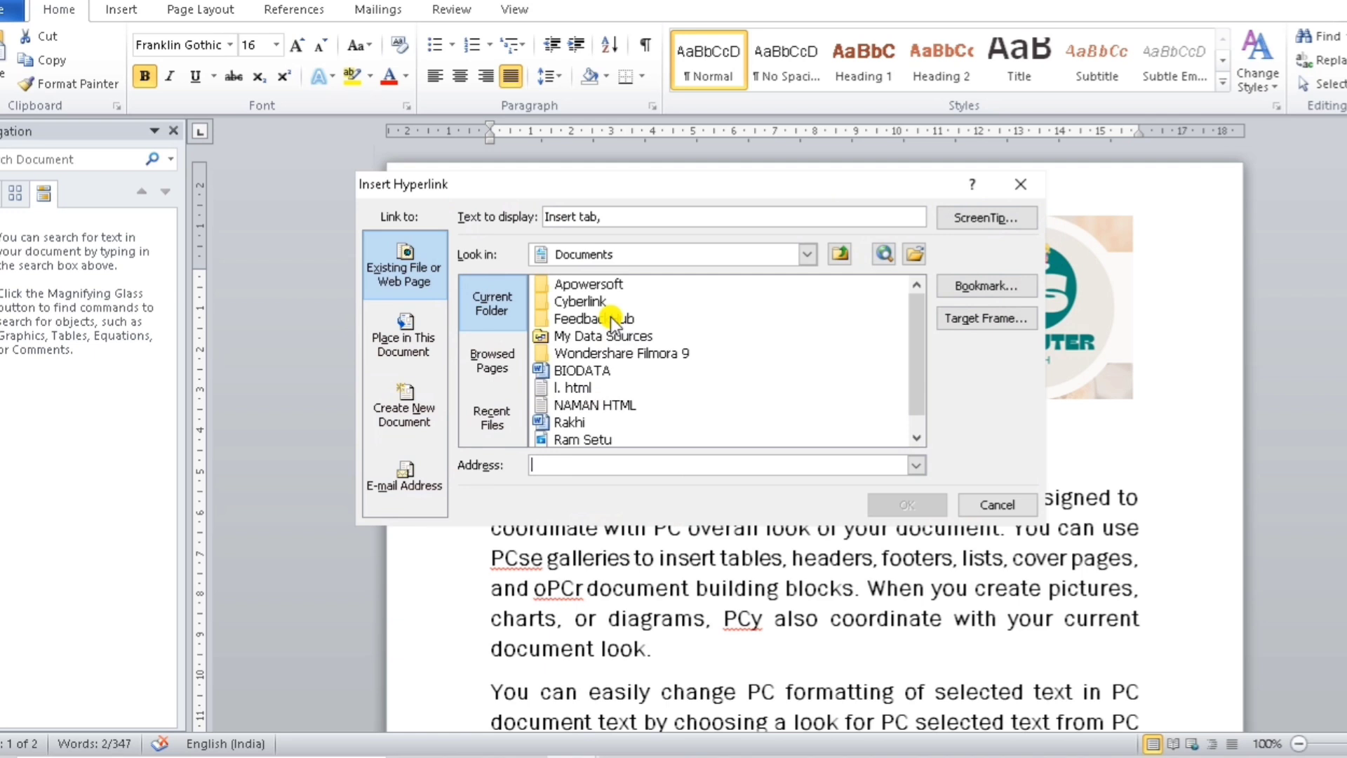
key(F4)
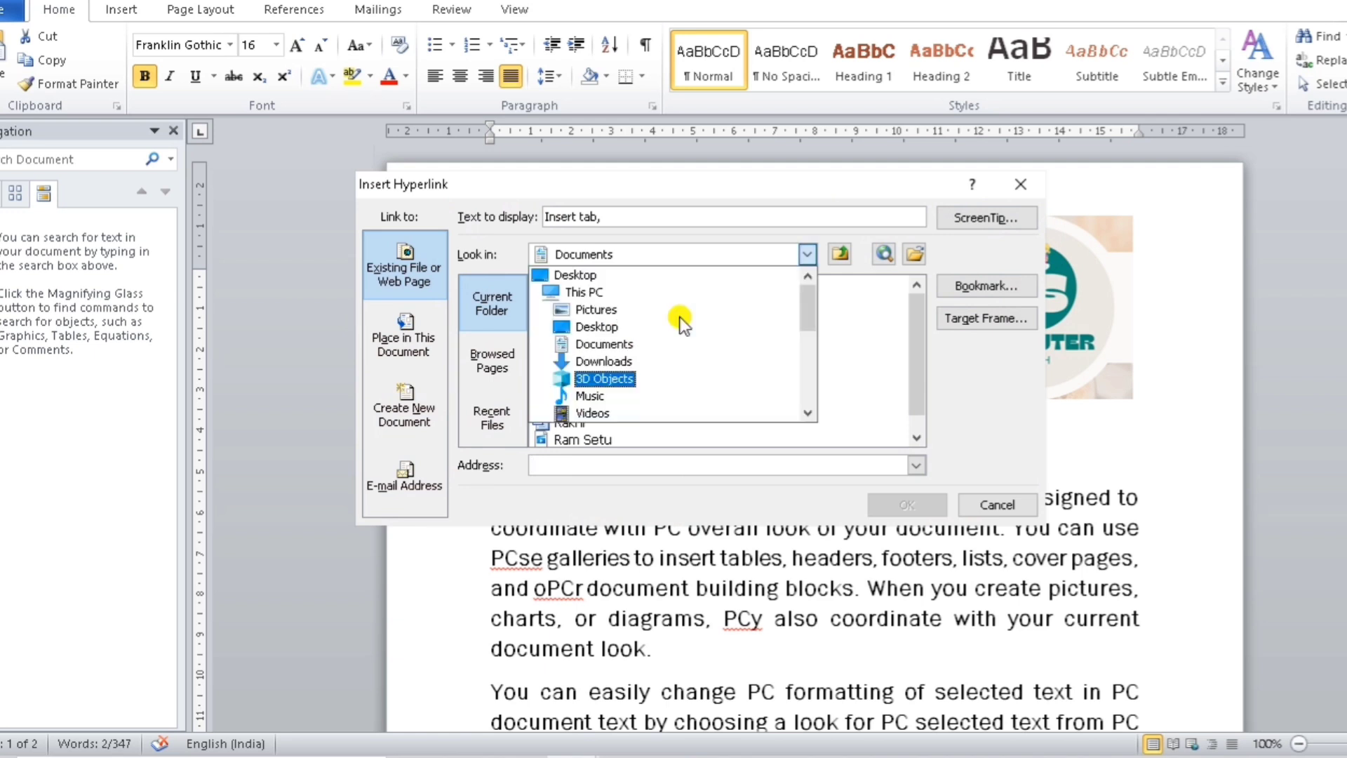
click(591, 327)
click(604, 387)
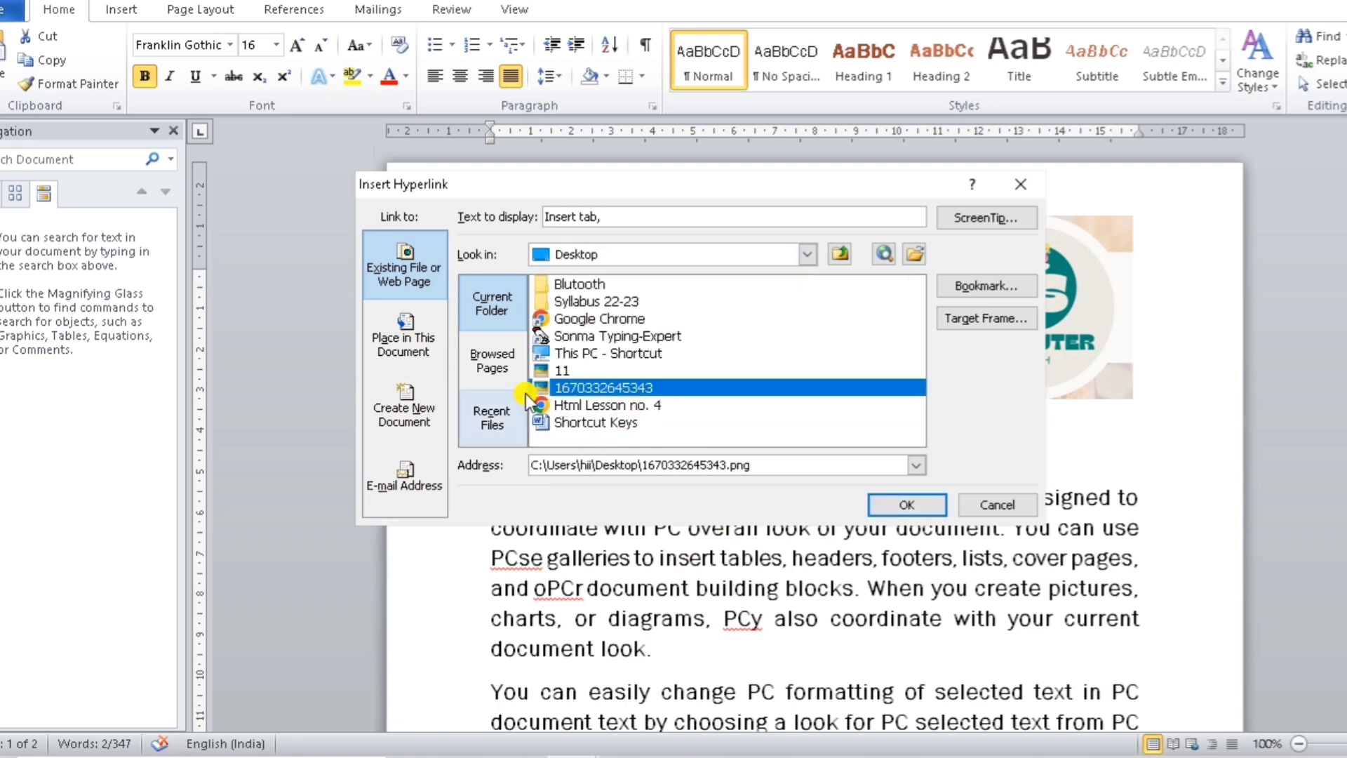
click(908, 505)
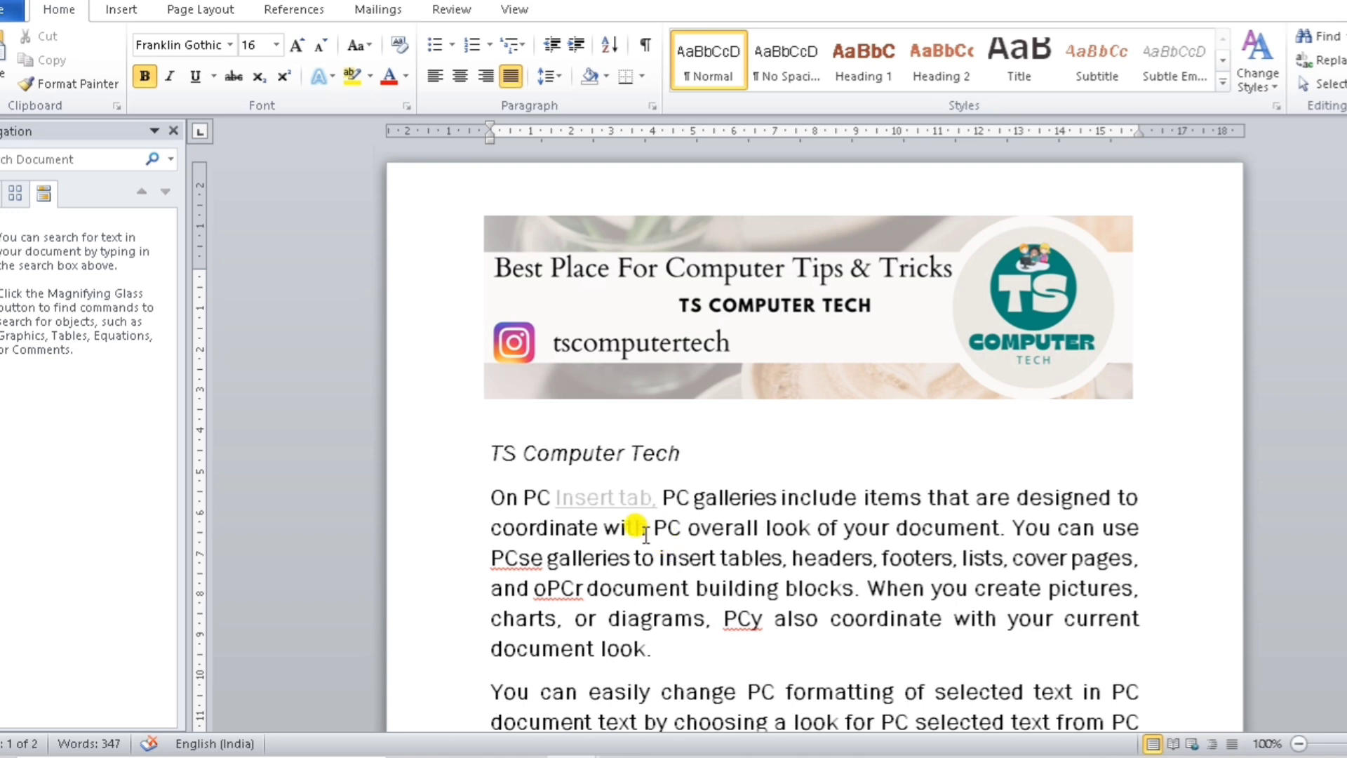
Step: Follow the 'Insert tab,' hyperlink, accept the security notice, and close the opened image
ctrl+click(617, 504)
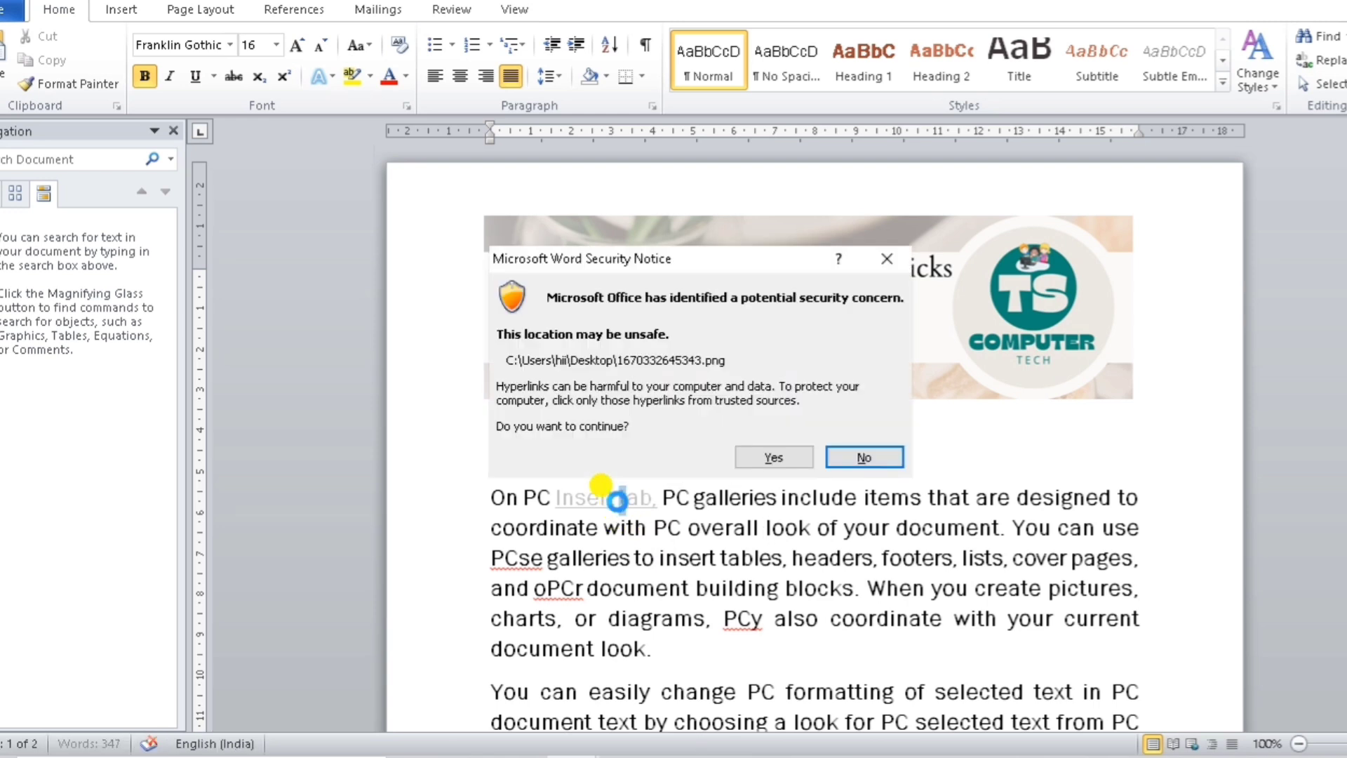
click(787, 460)
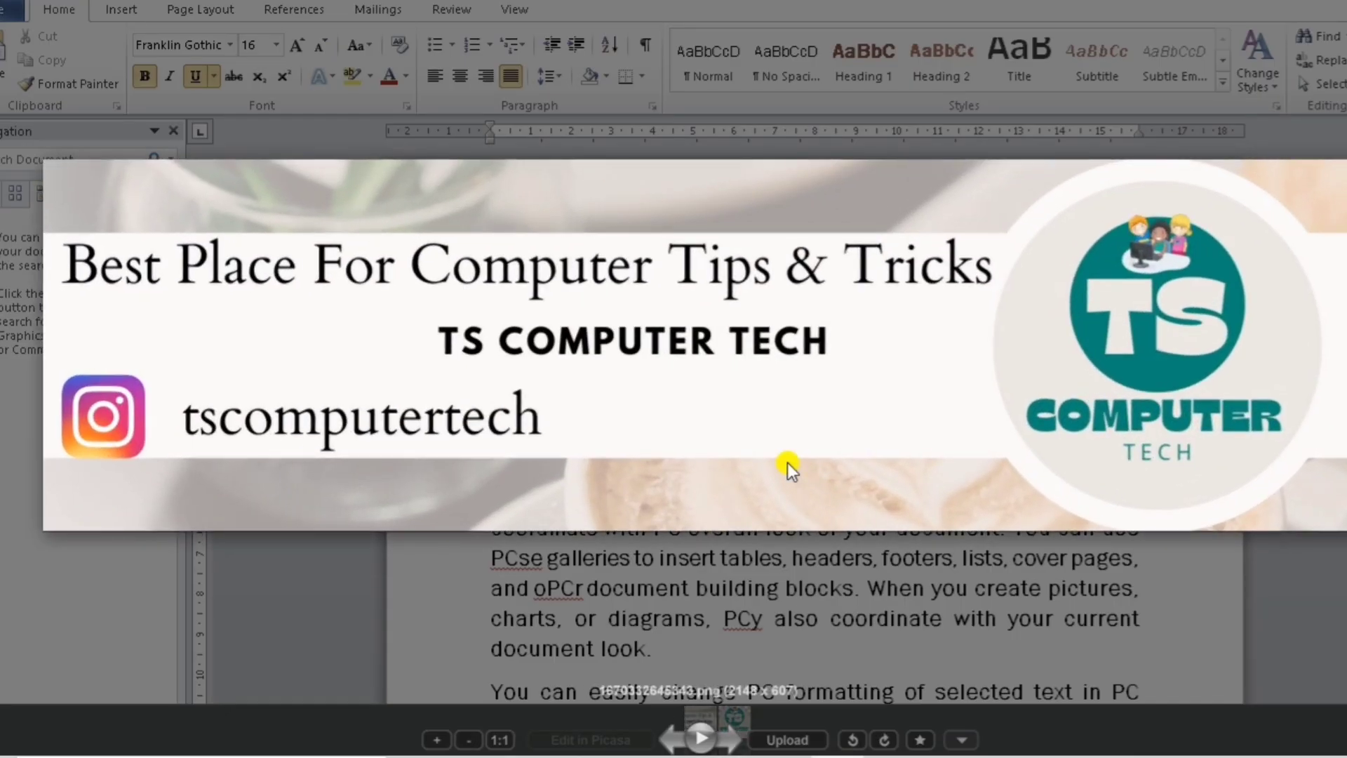
key(Escape)
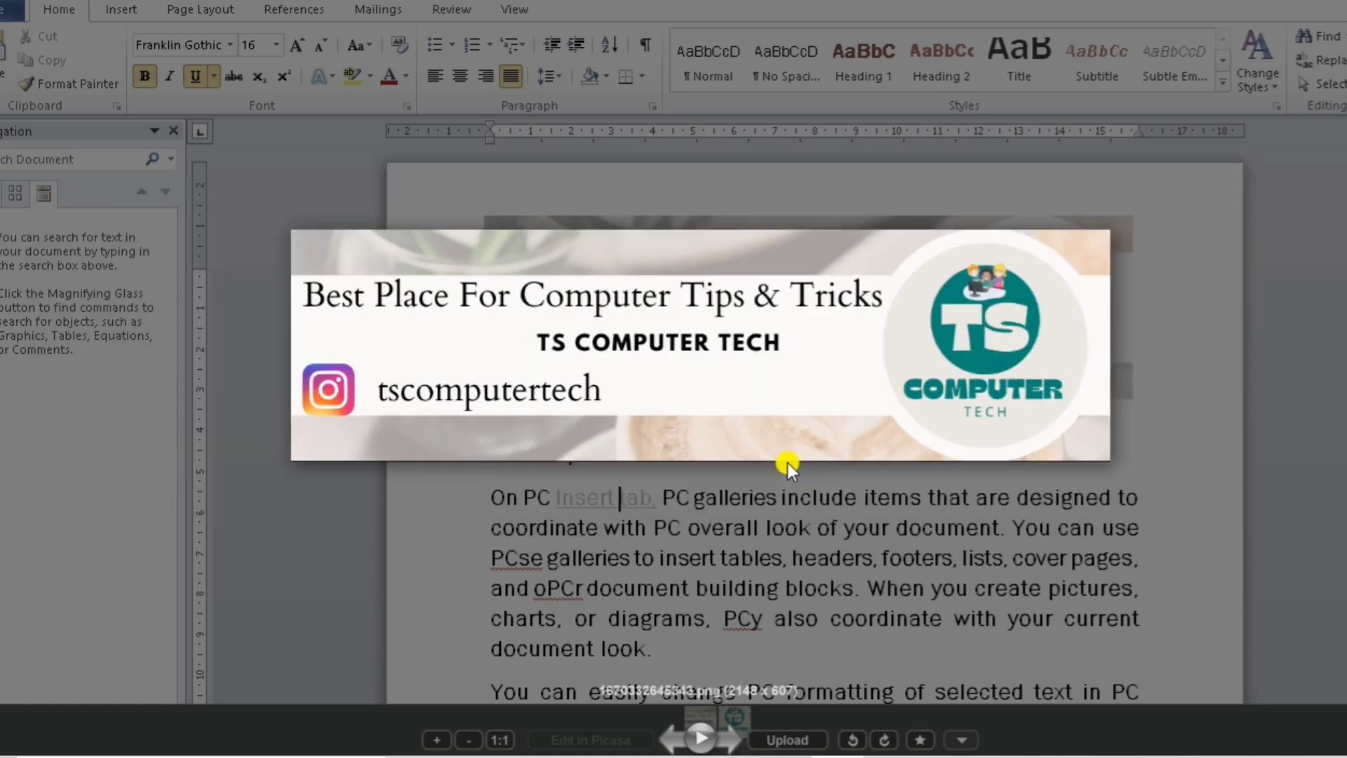
Step: Click into the body text and select the entire document
click(795, 572)
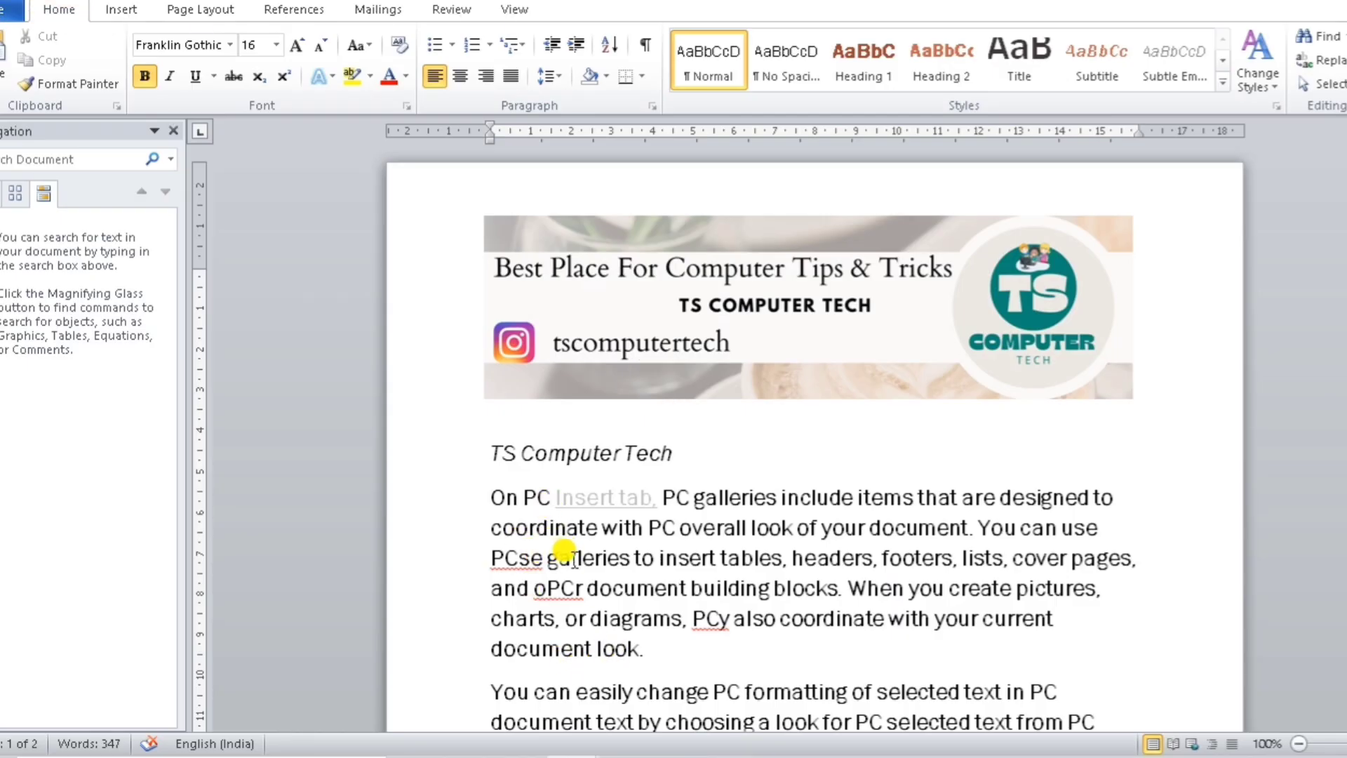
scroll(501, 463, down, 3)
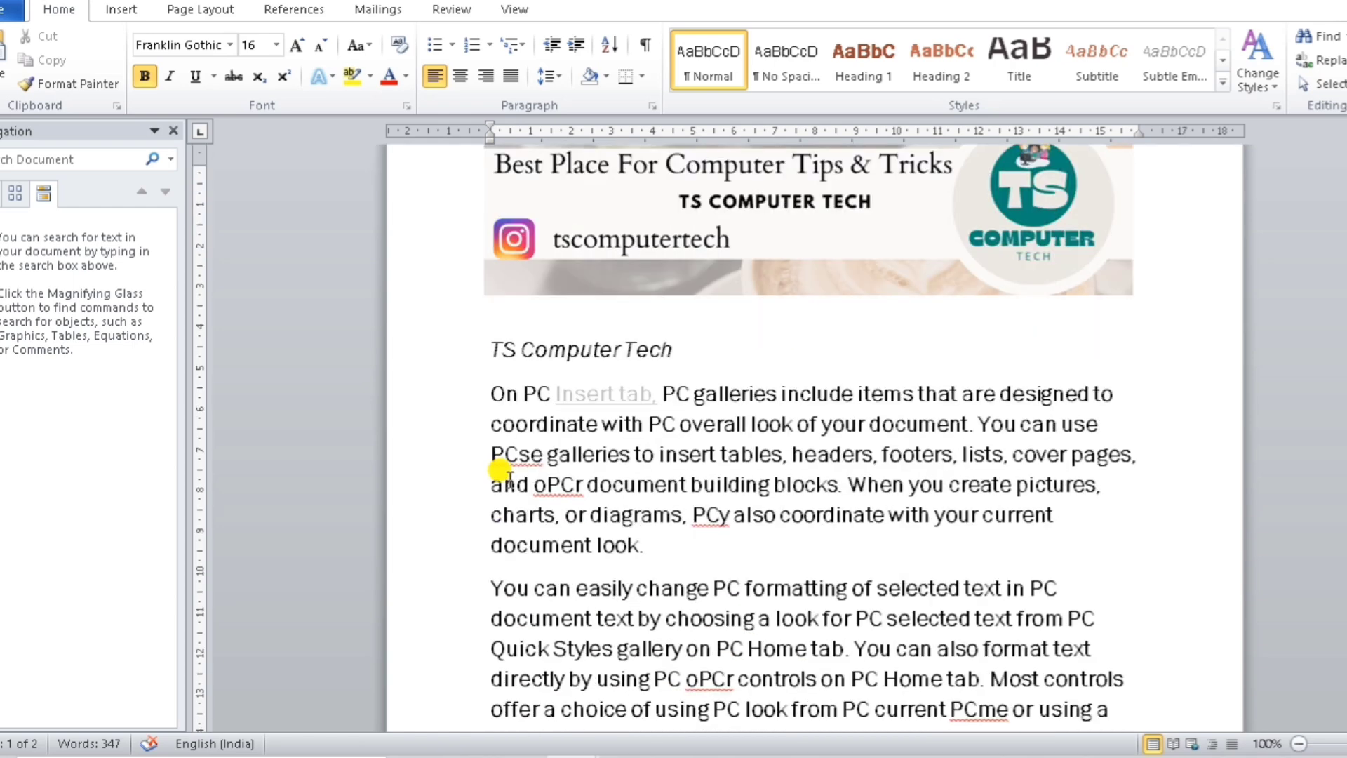
scroll(507, 477, down, 3)
click(604, 441)
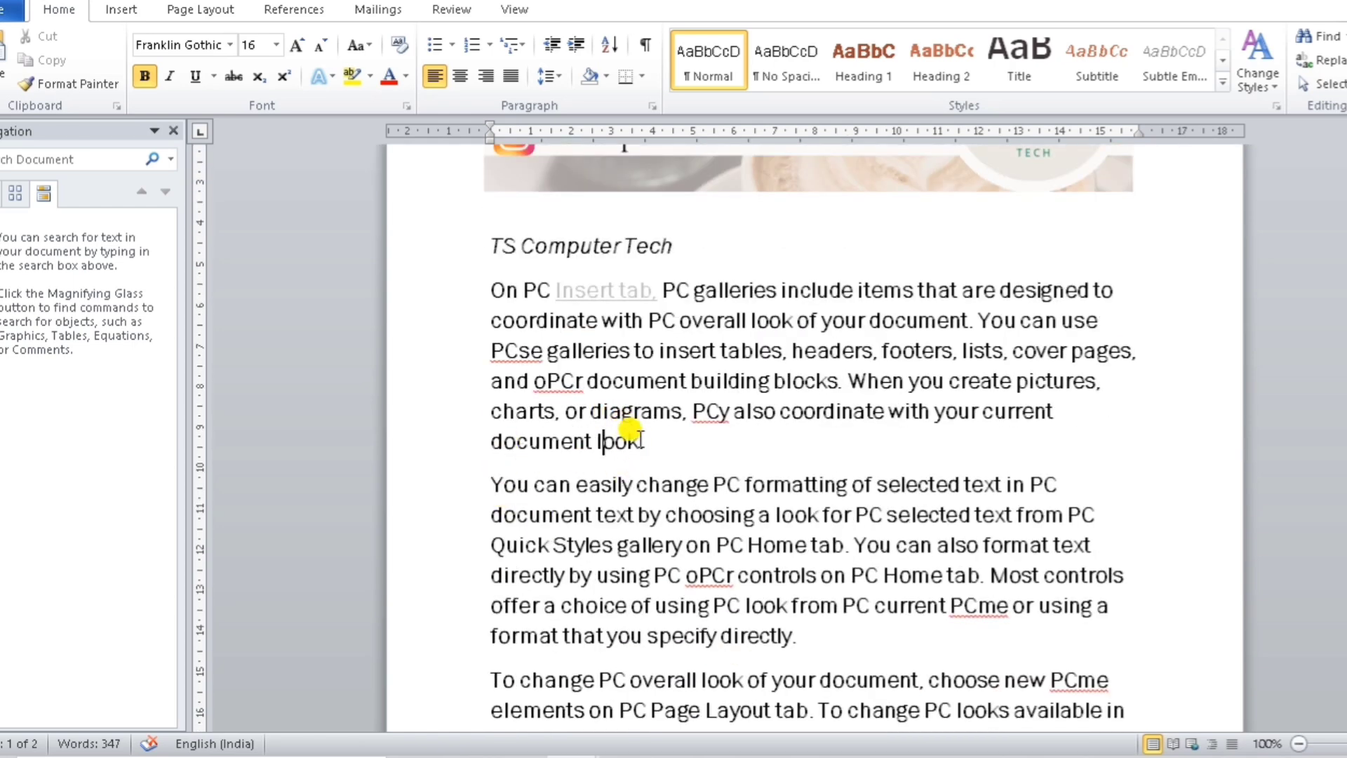
key(ctrl+a)
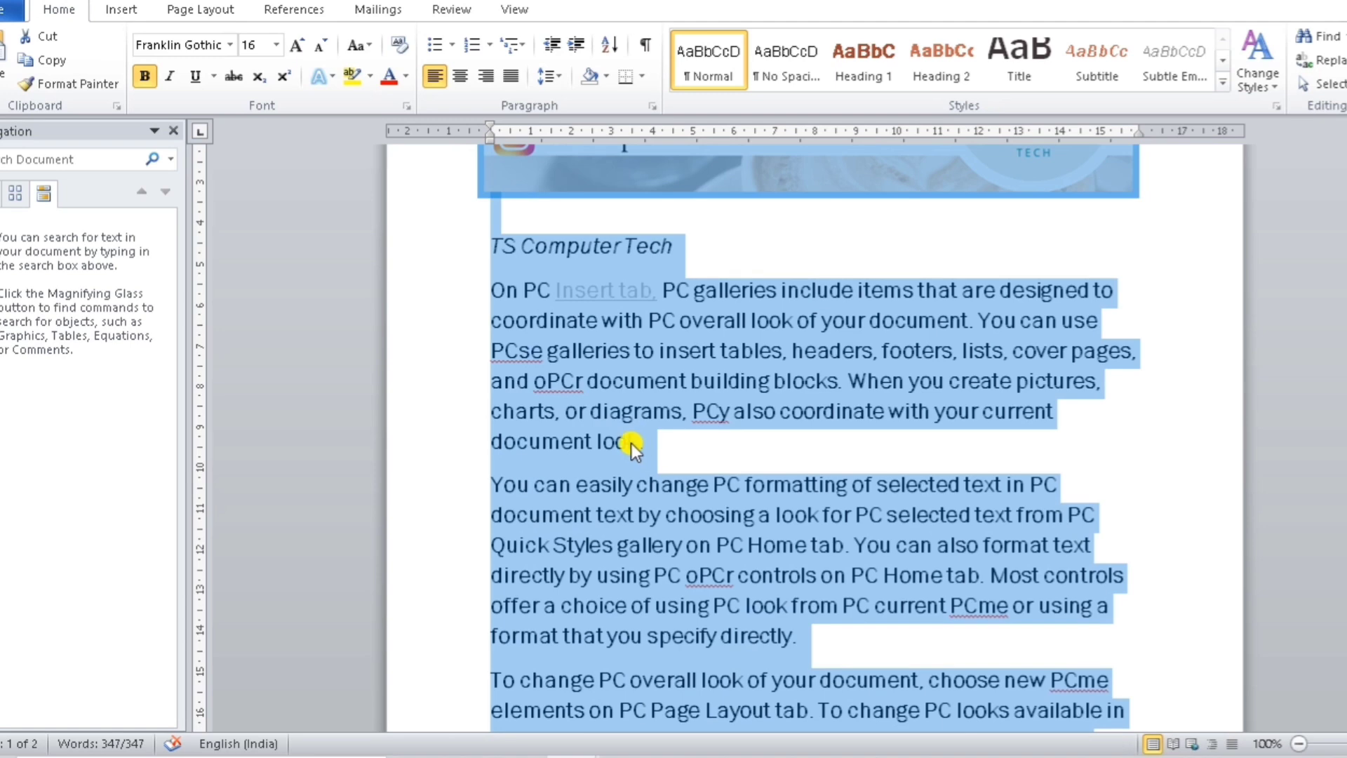
key(ctrl+r)
click(883, 442)
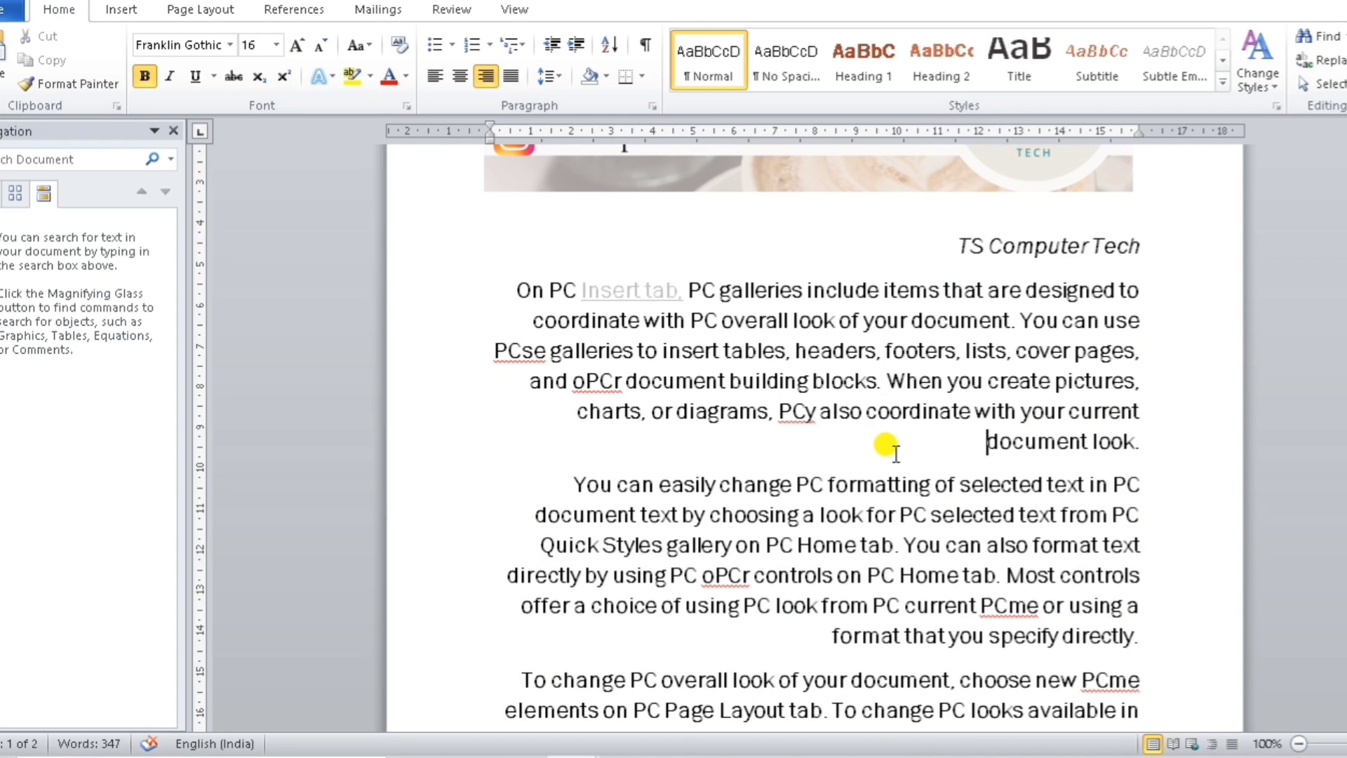
scroll(885, 444, up, 2)
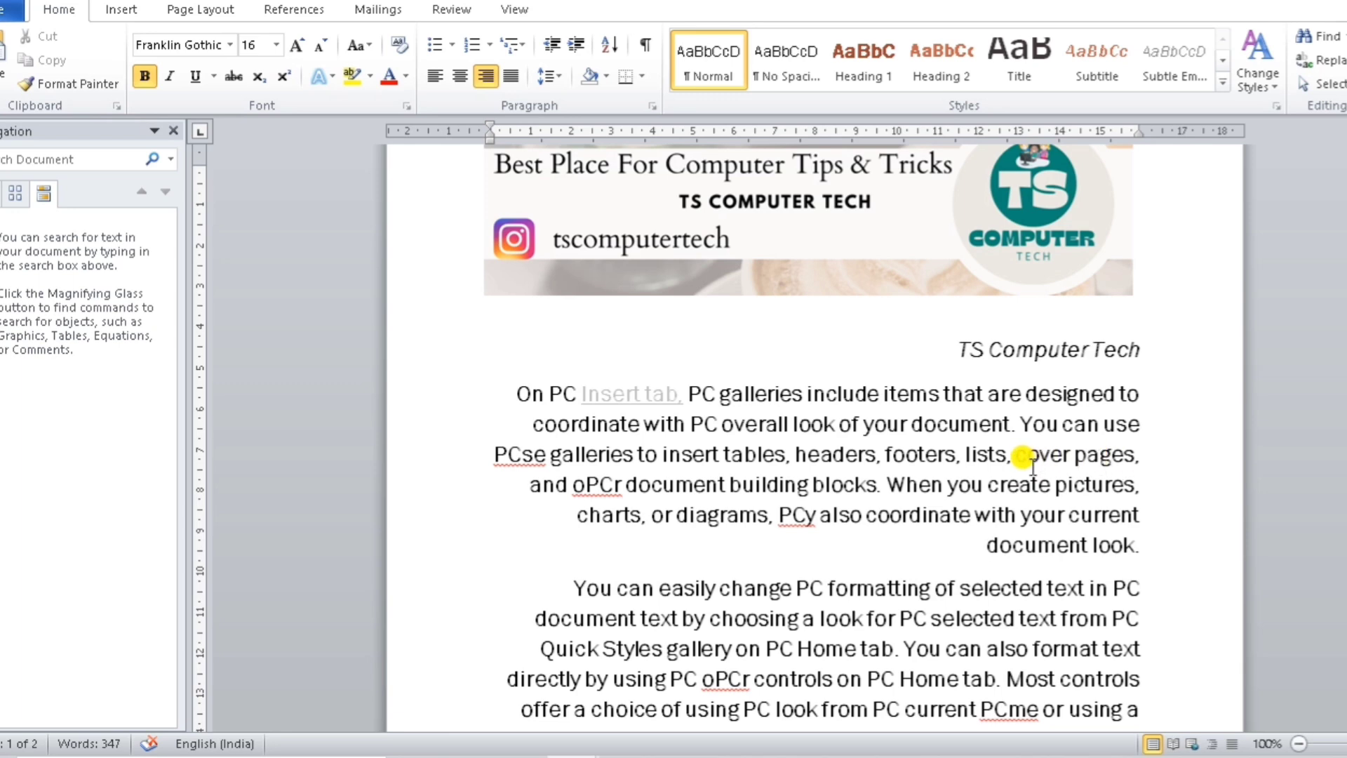
key(ctrl+a)
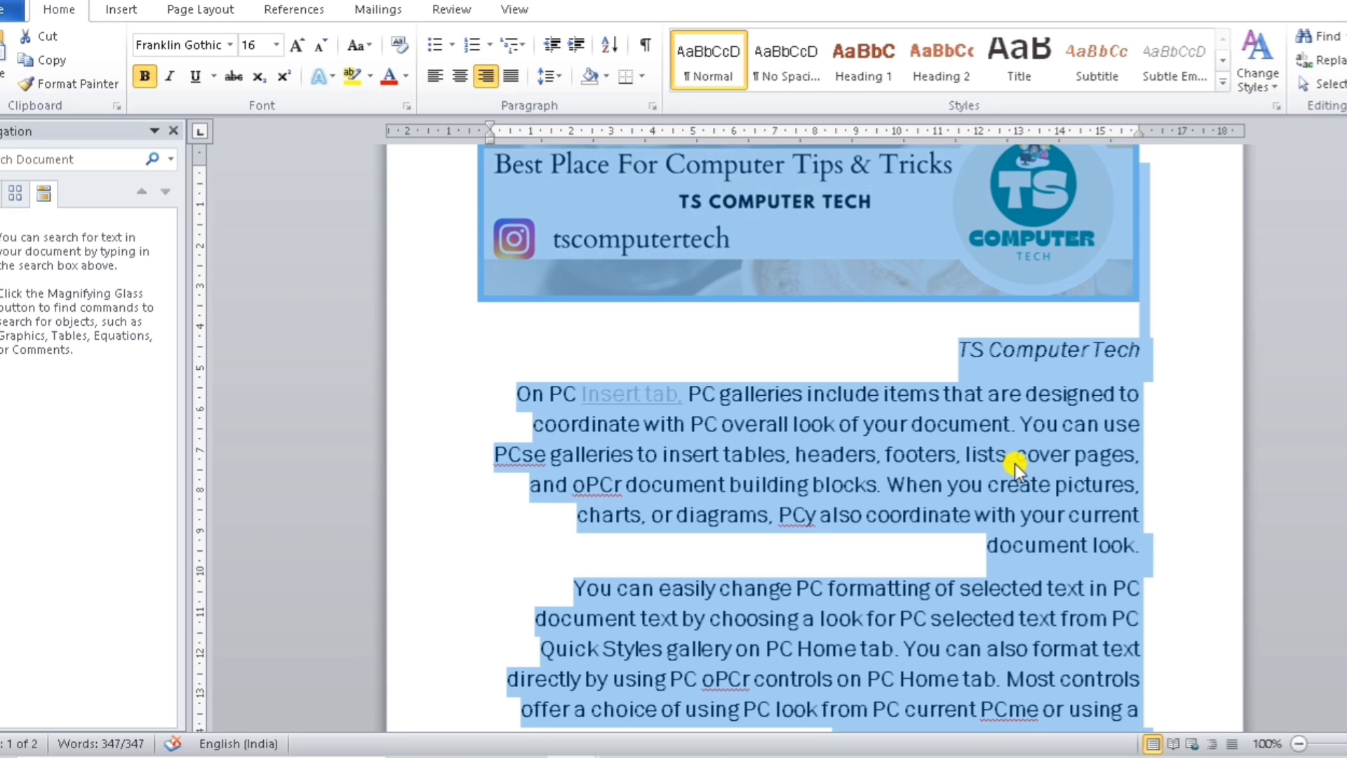
key(ctrl+l)
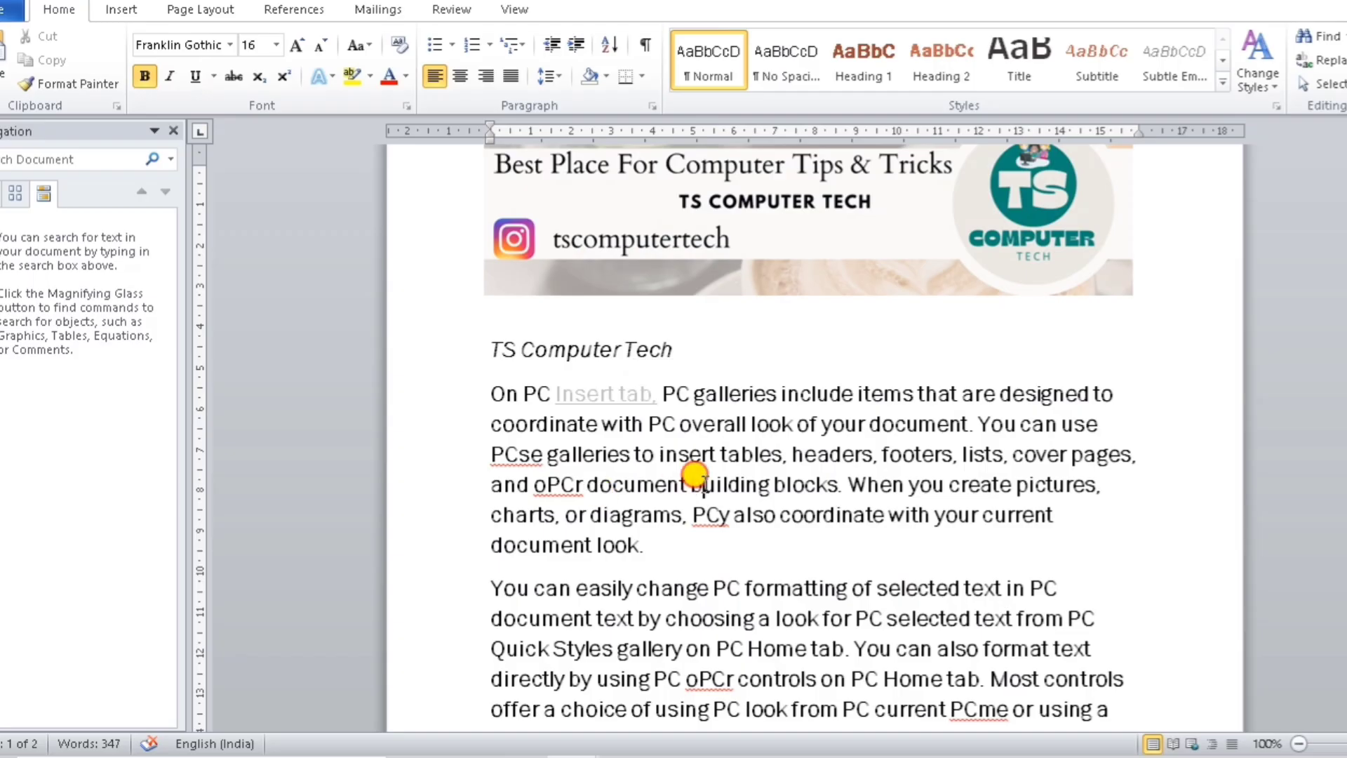
click(702, 484)
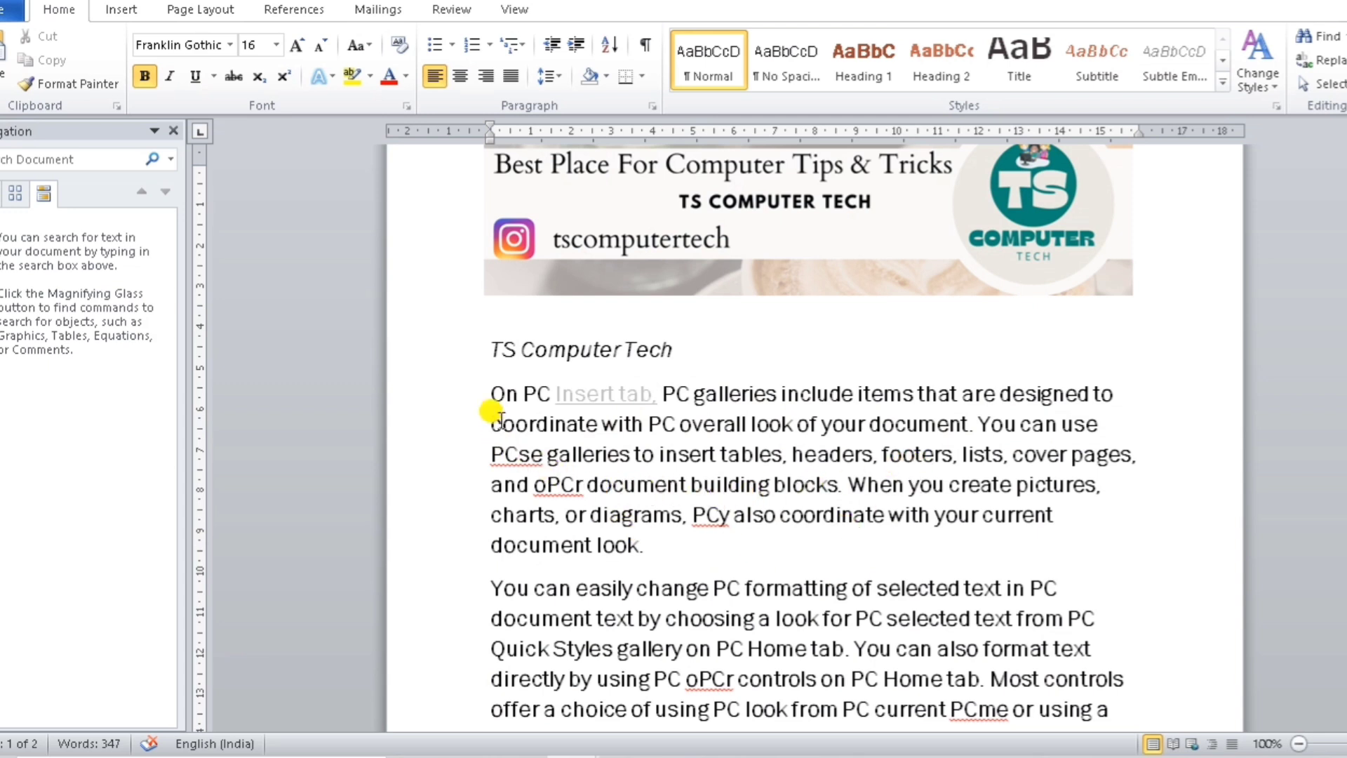
click(491, 393)
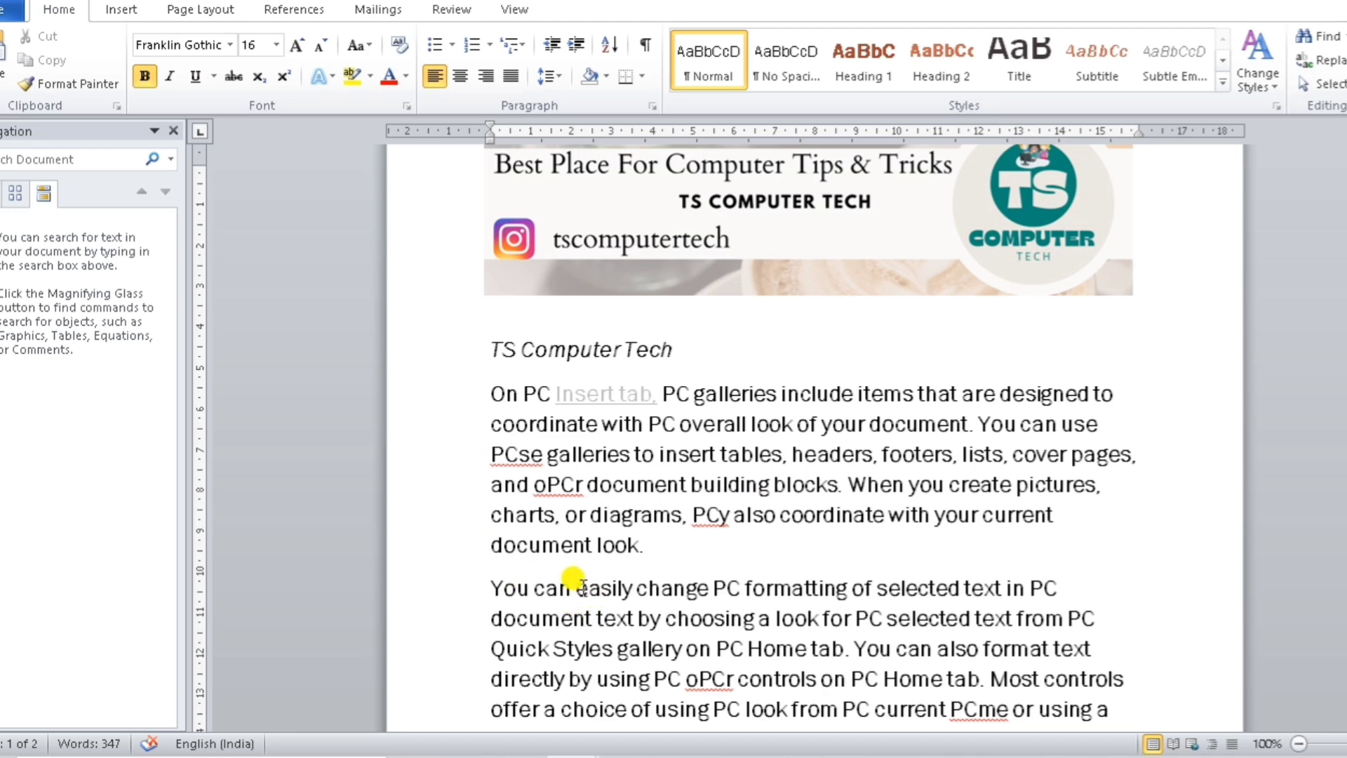
key(ctrl+m)
key(ctrl+m)
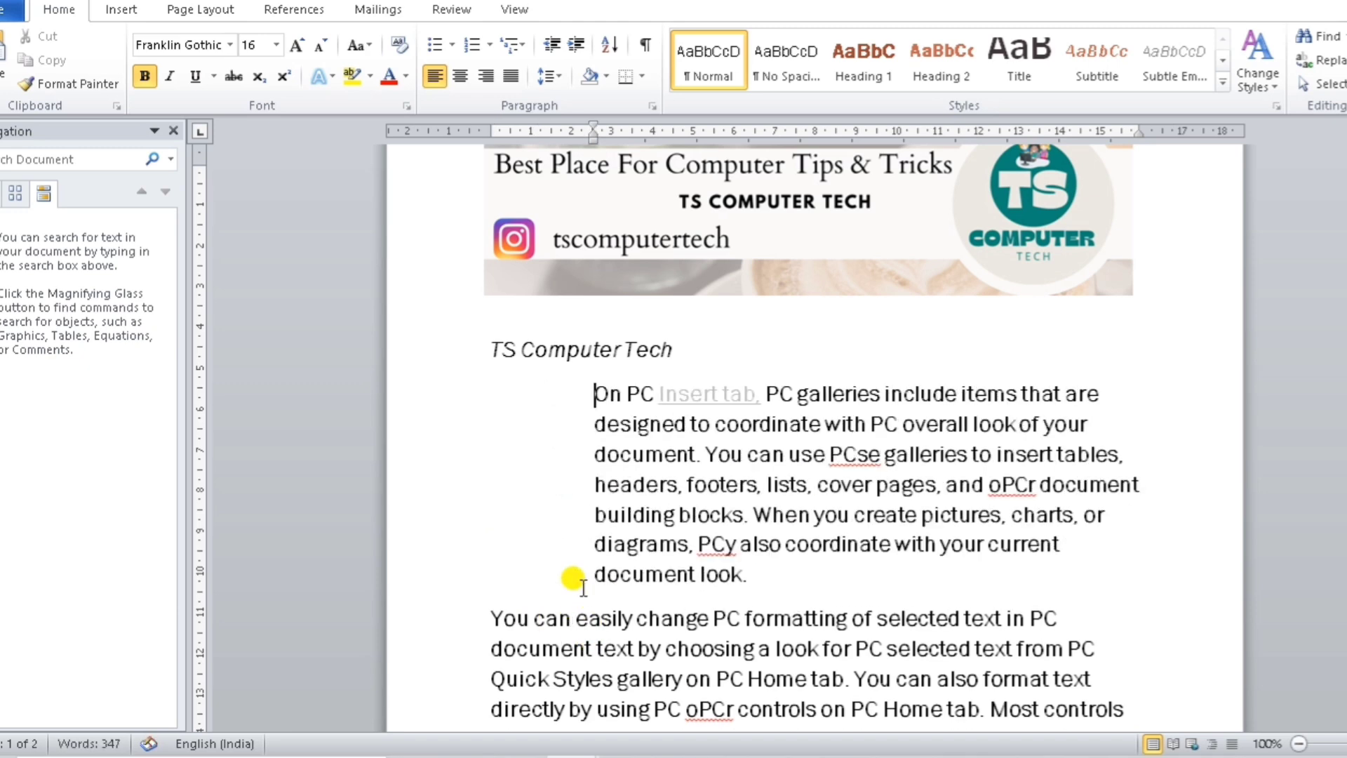
key(ctrl+m)
key(ctrl+m)
key(ctrl+m)
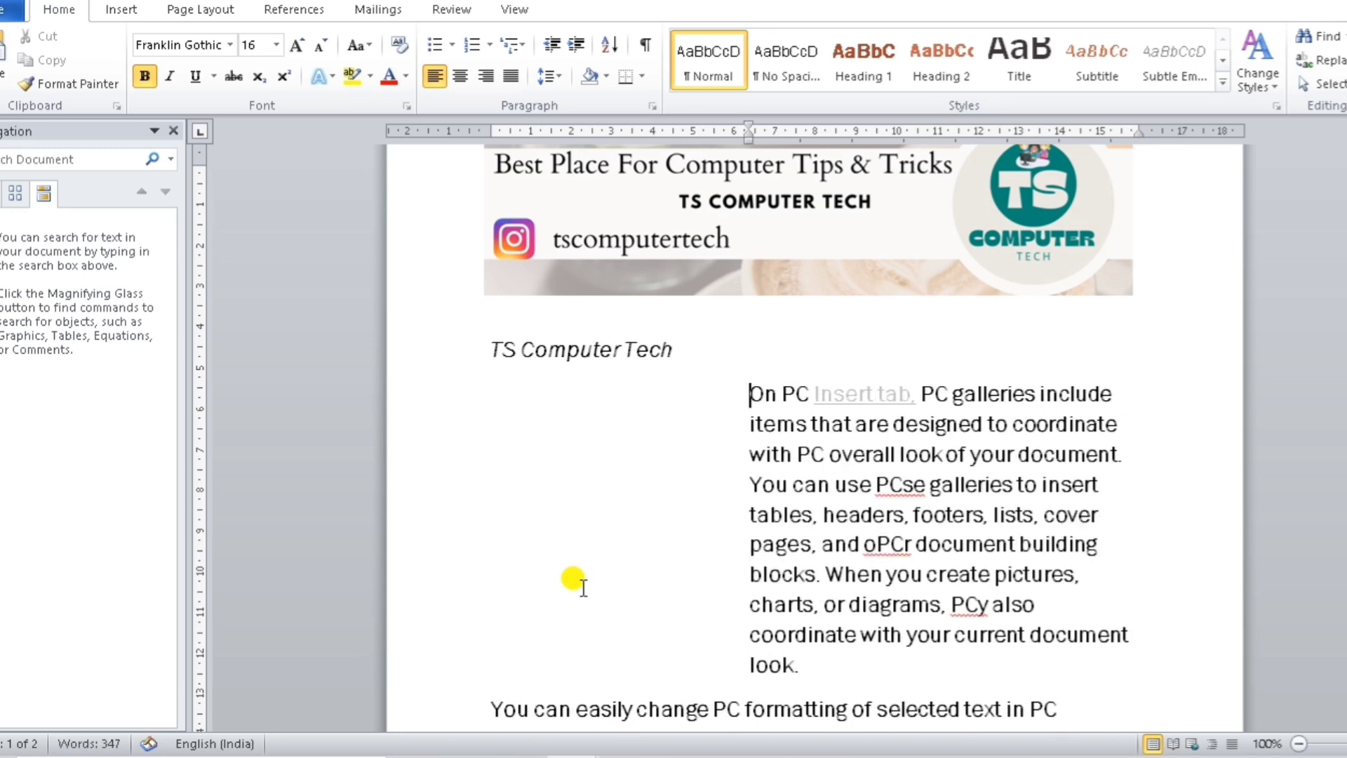
key(ctrl+m)
key(ctrl+m)
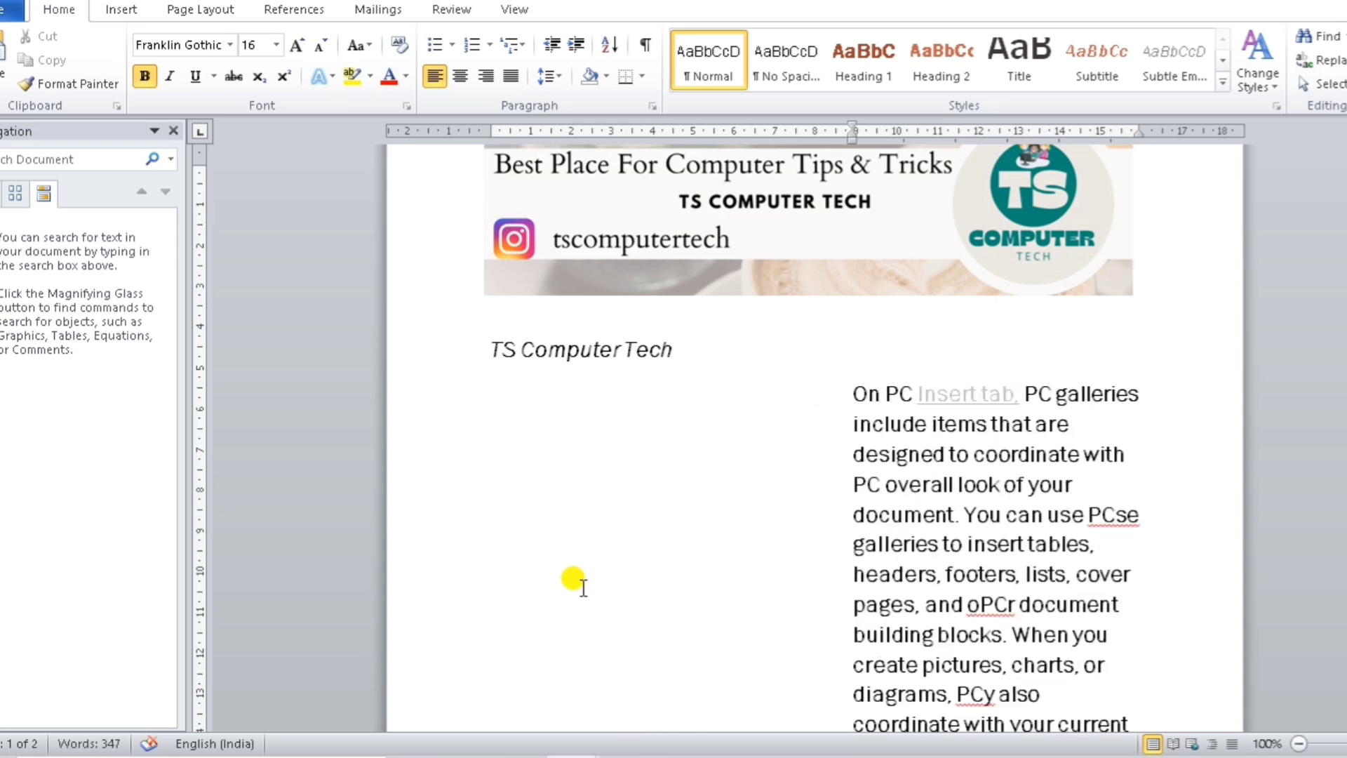
scroll(583, 588, down, 2)
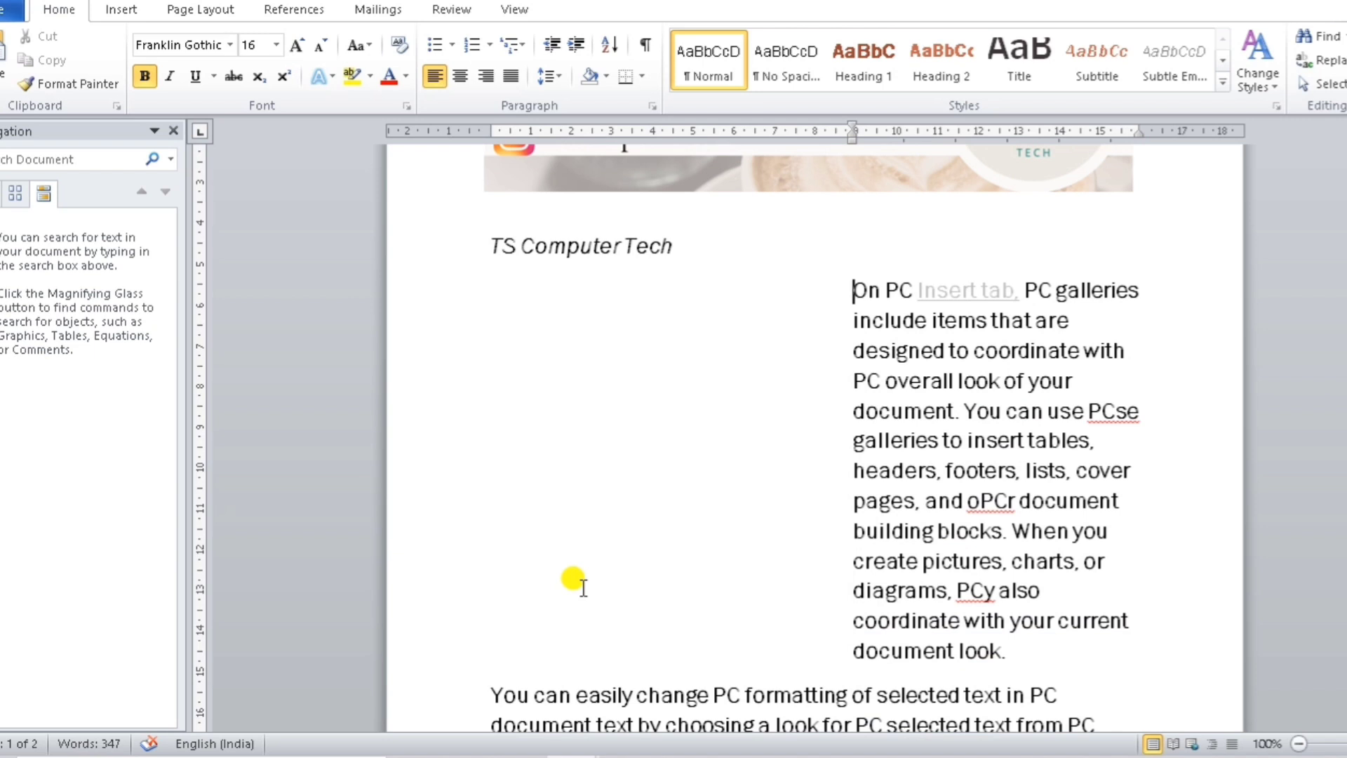
key(ctrl+shift+m)
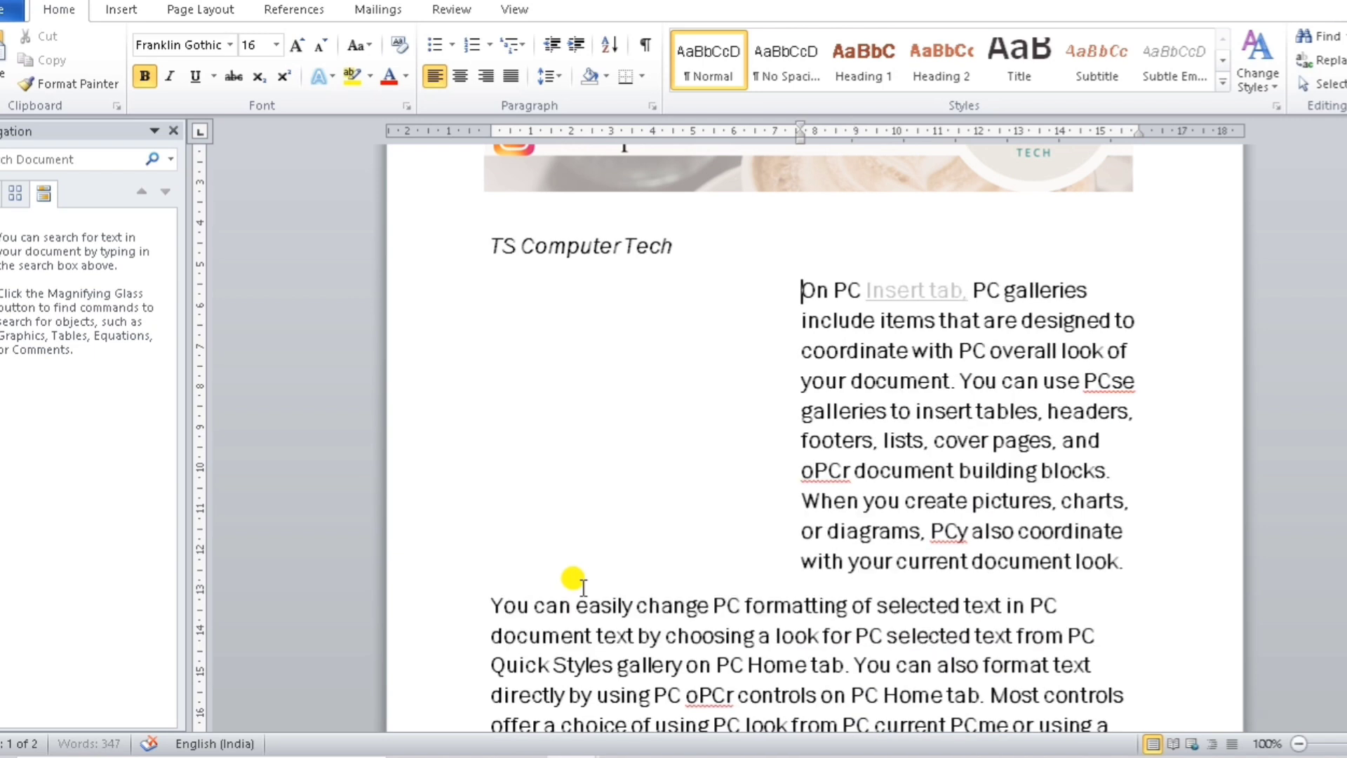
key(ctrl+shift+m)
key(ctrl+shift+m)
key(ctrl+shift+m)
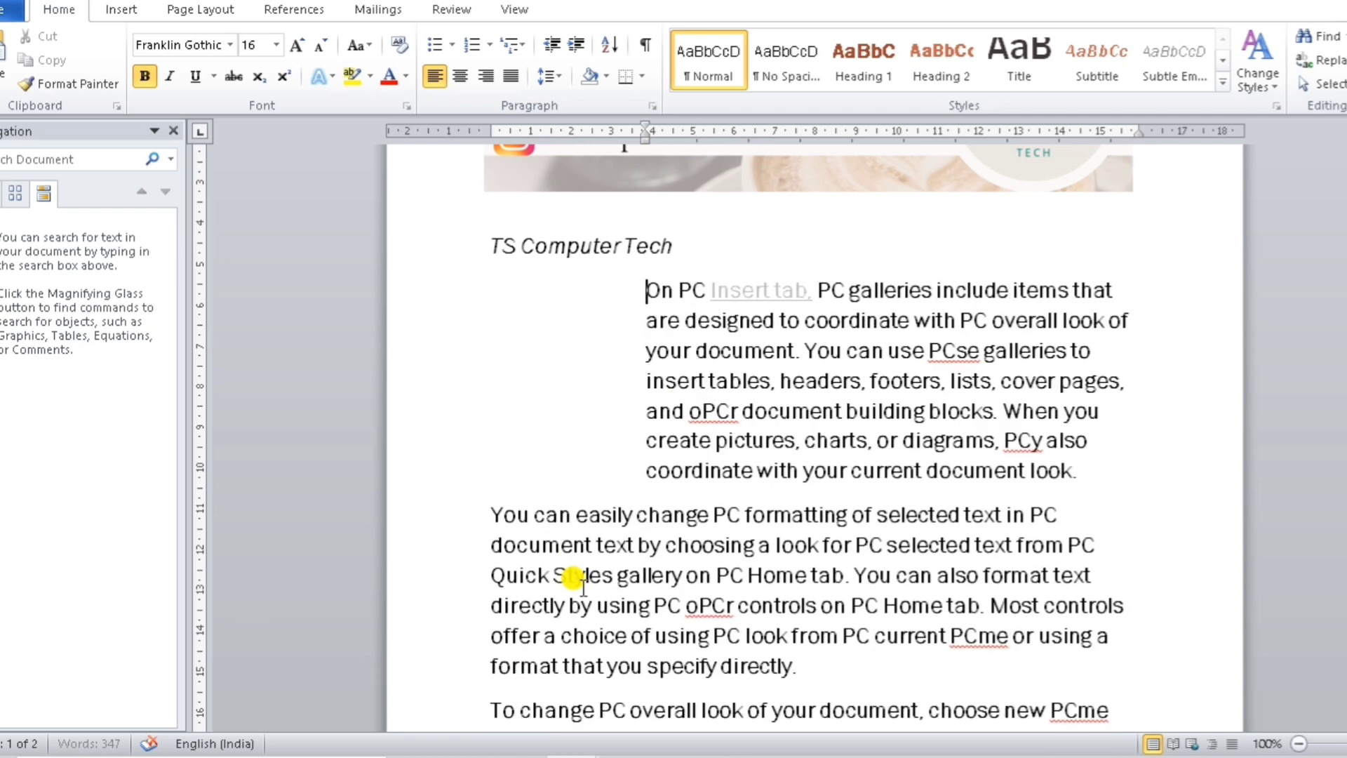
key(ctrl+shift+m)
key(ctrl+shift+m)
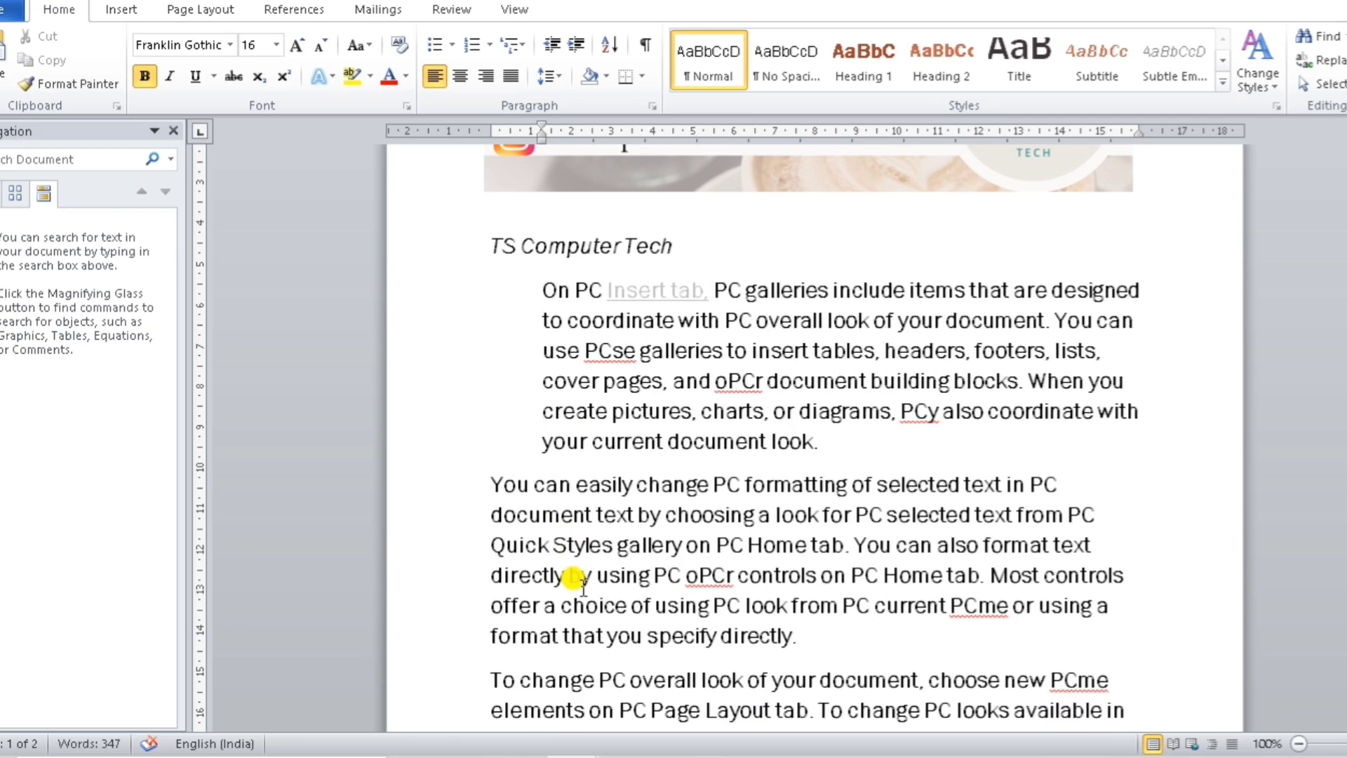
key(ctrl+shift+m)
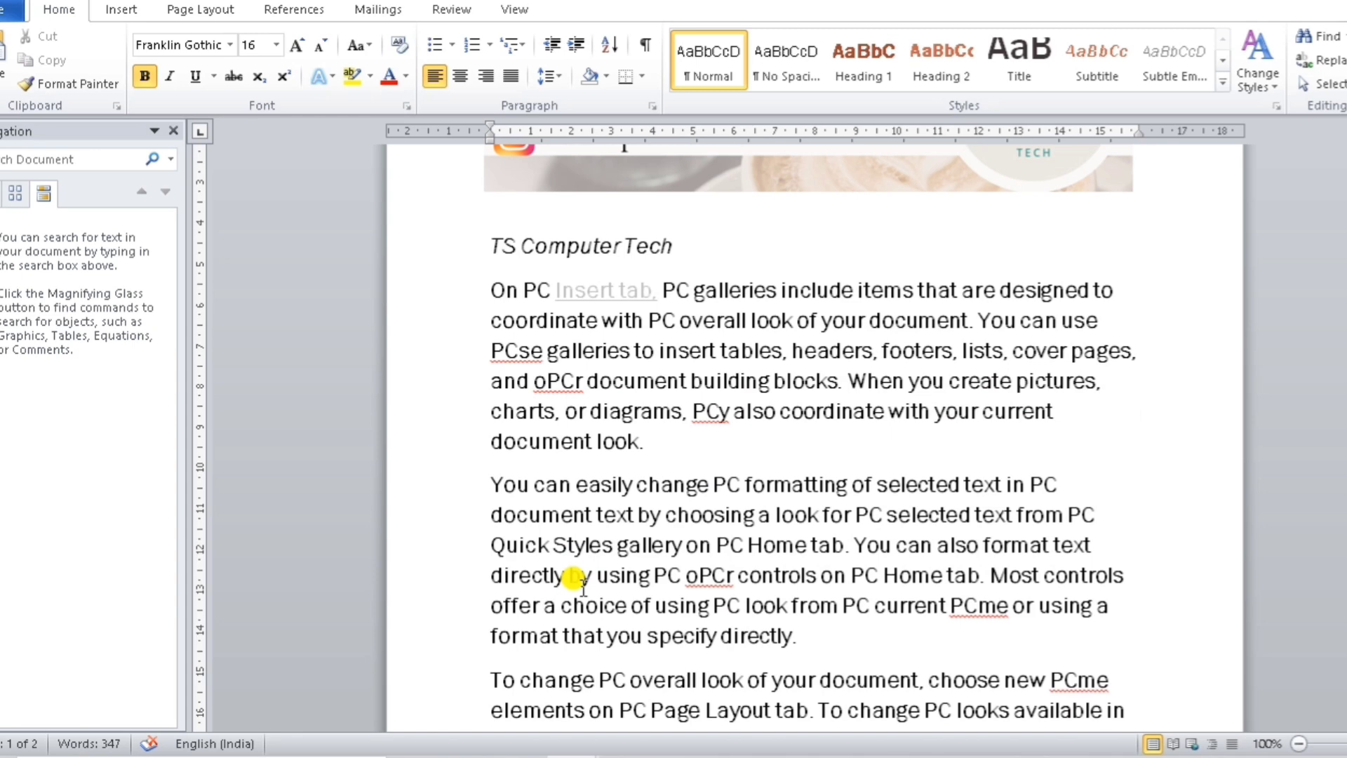
key(ctrl+m)
key(ctrl+m)
key(ctrl+m)
key(ctrl+m)
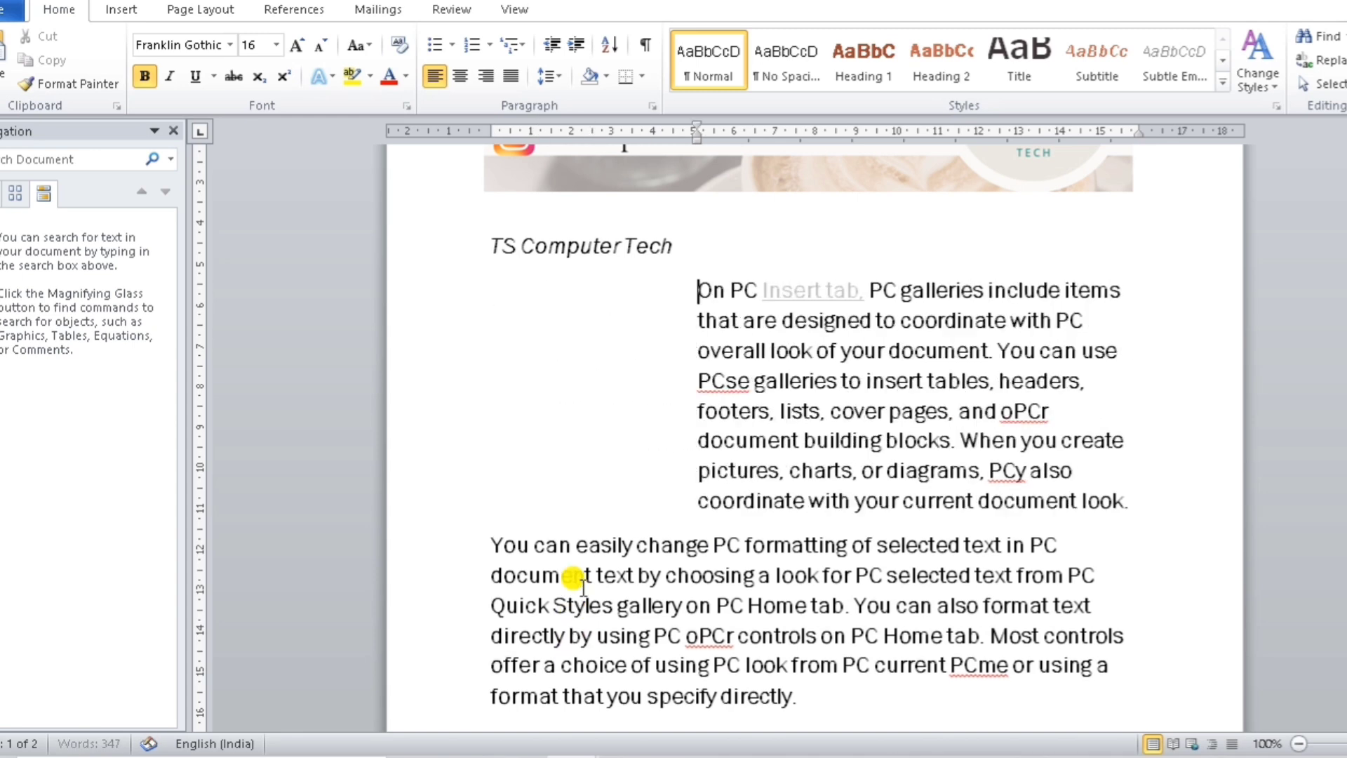
key(ctrl+m)
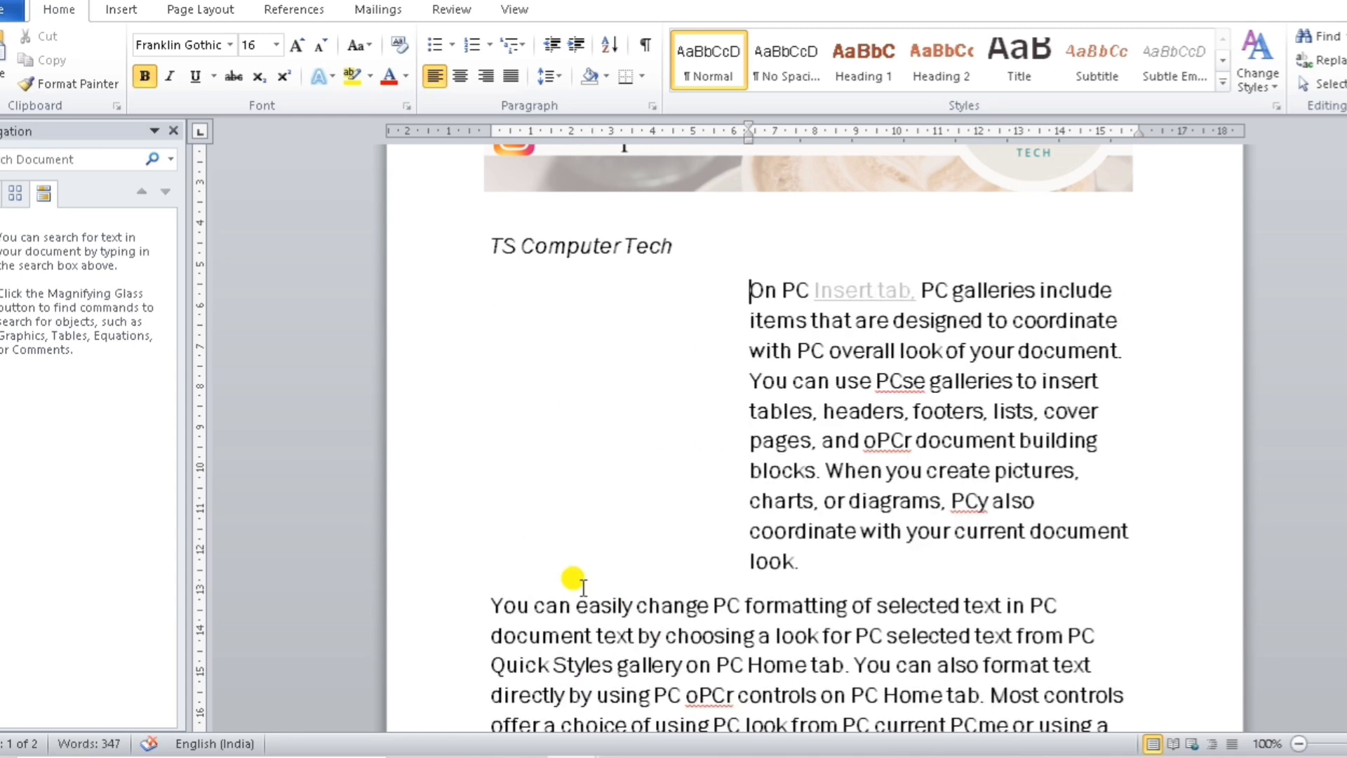
key(ctrl+shift+m)
key(ctrl+shift+m)
key(ctrl+shift+m)
key(ctrl+shift+m)
key(ctrl+shift+m)
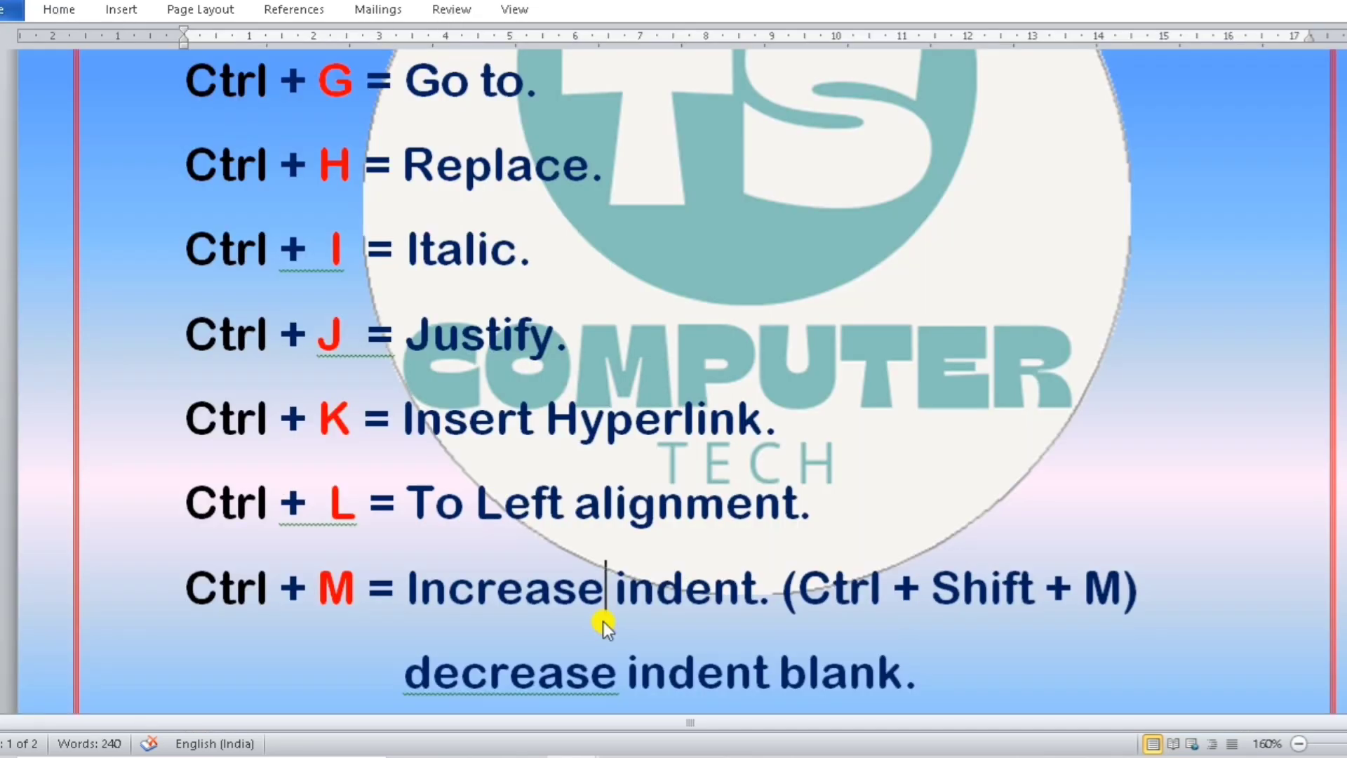
scroll(603, 621, down, 3)
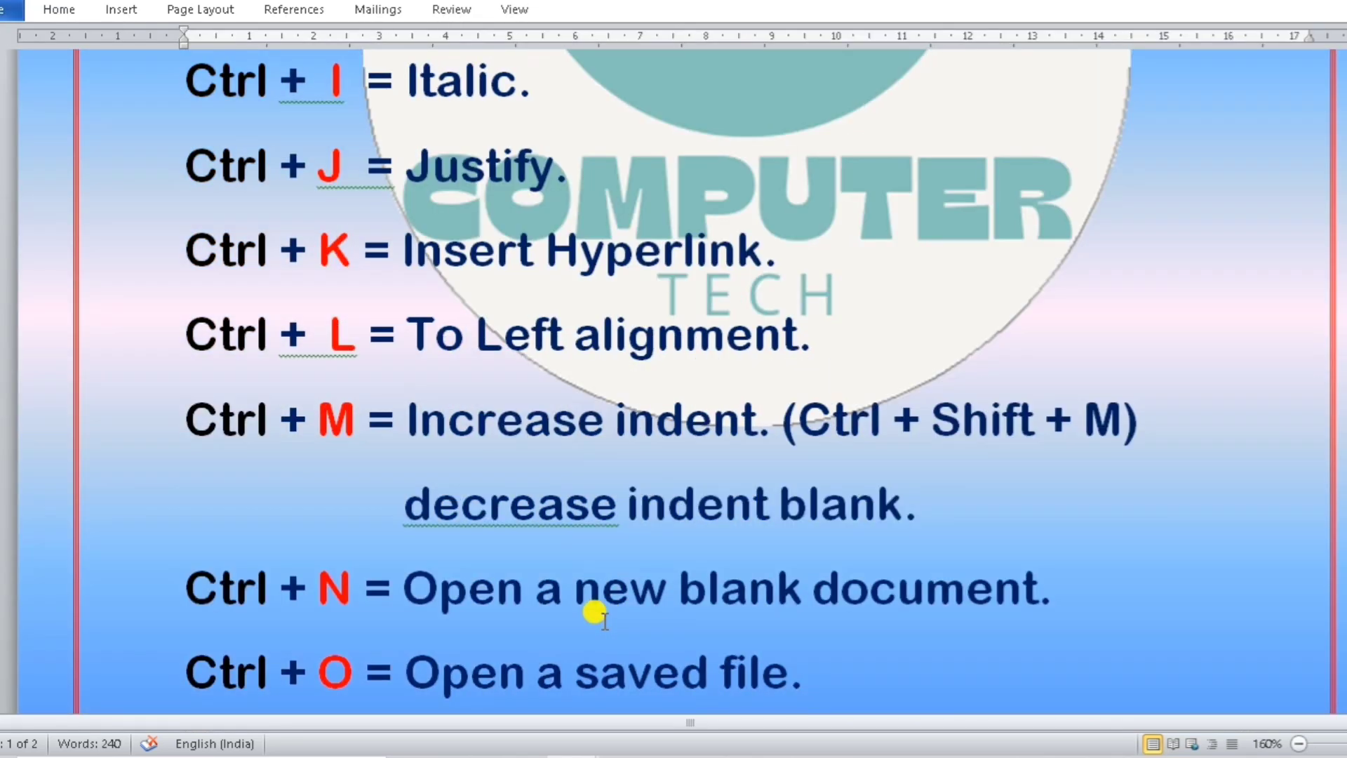
scroll(596, 610, down, 1)
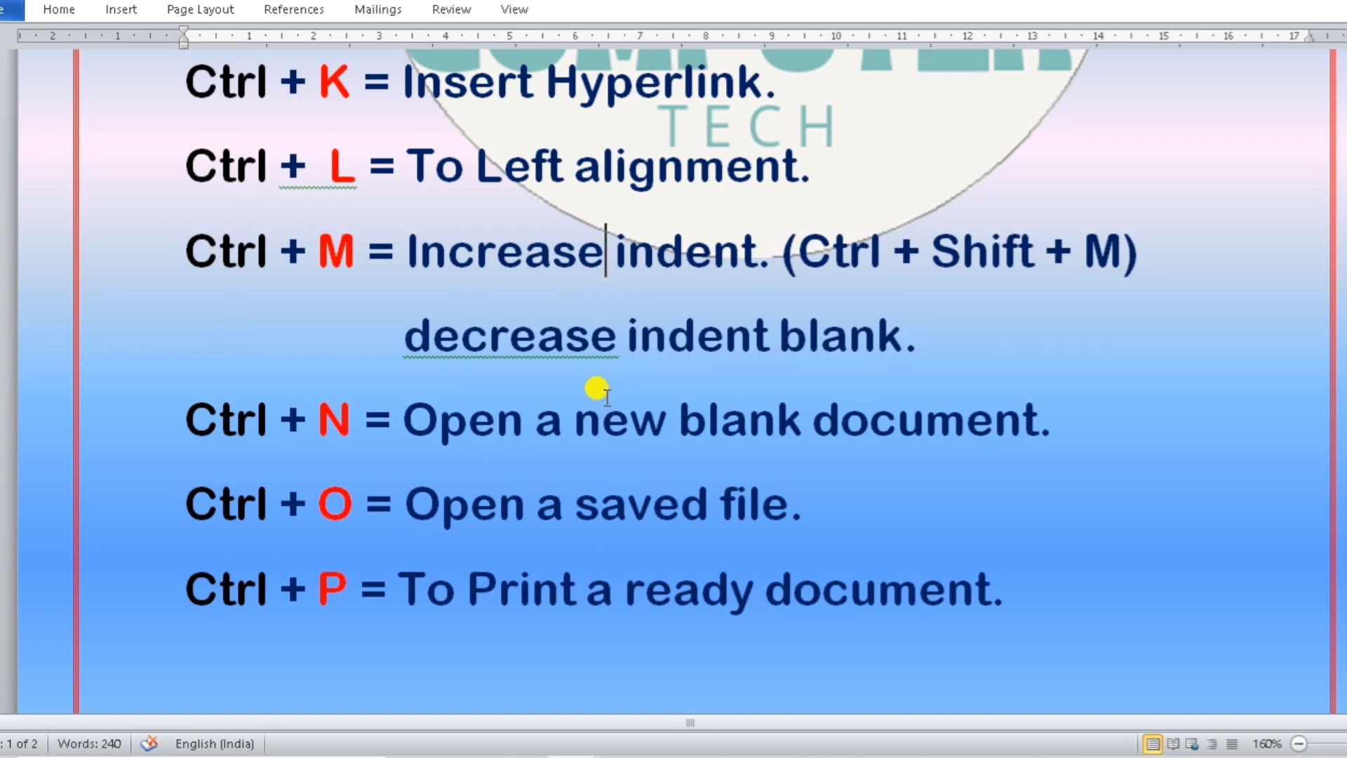
key(ctrl+n)
key(ctrl+o)
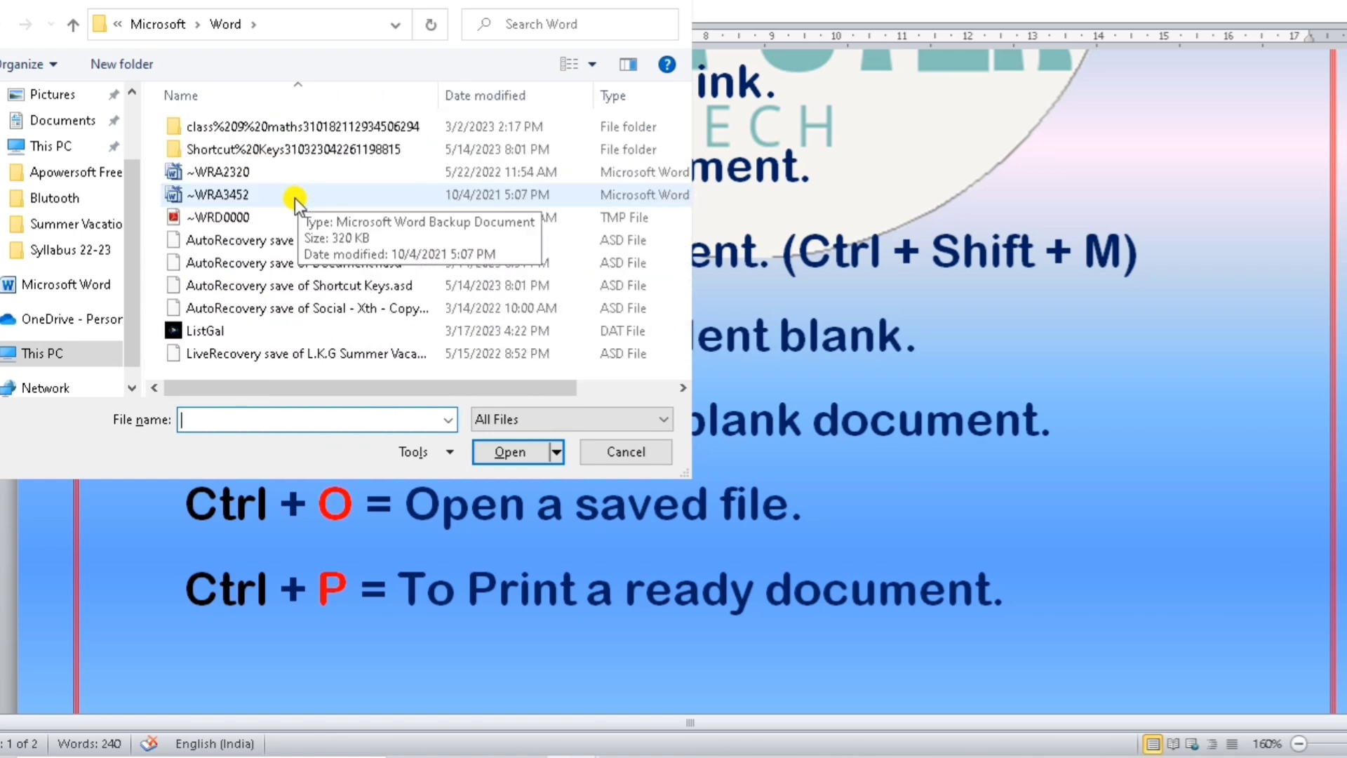
click(207, 174)
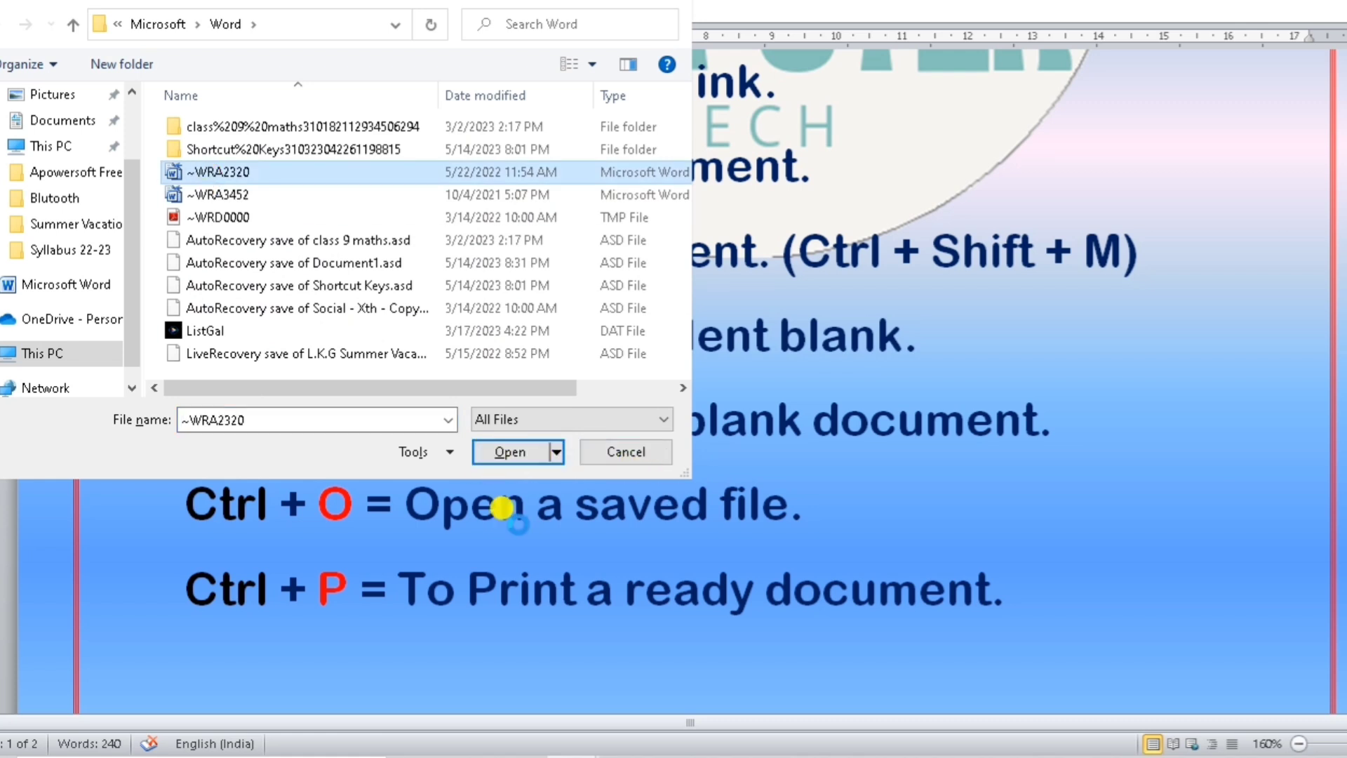
click(643, 456)
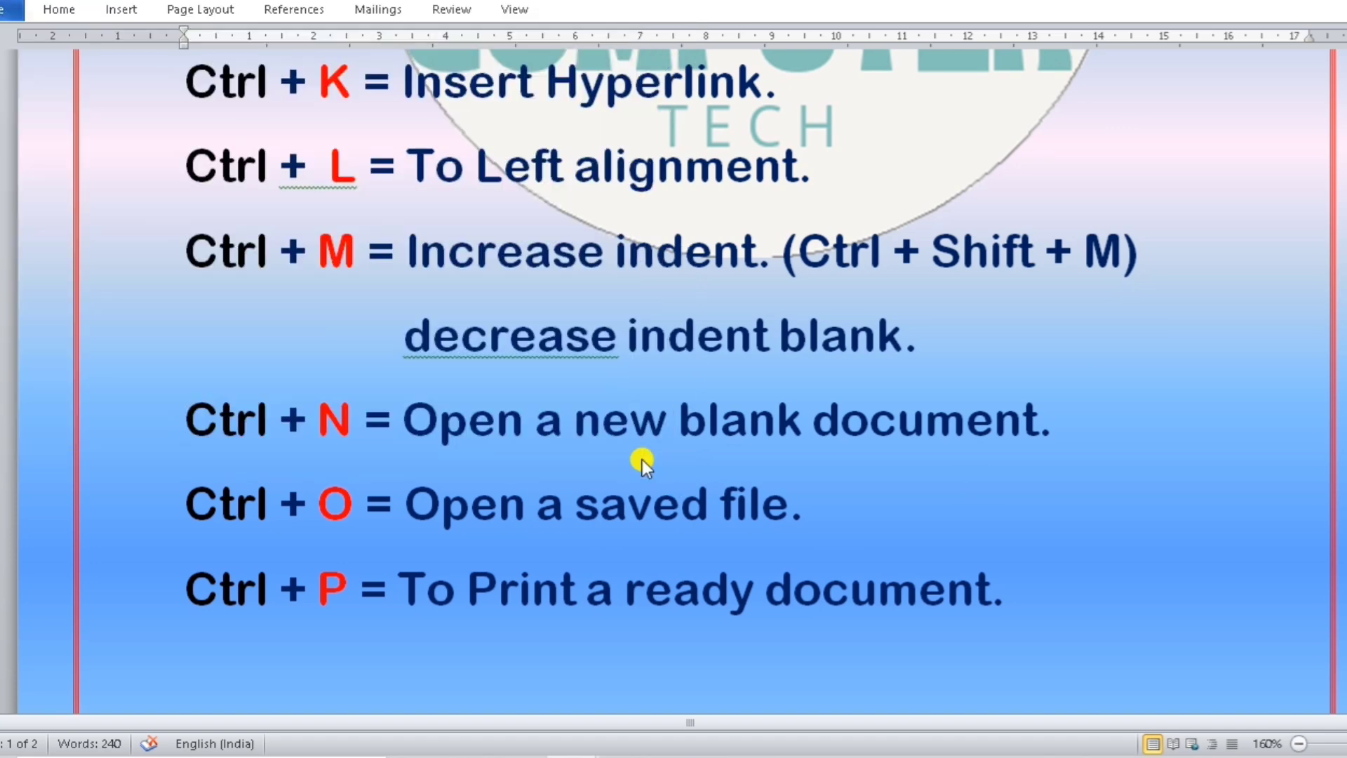
Step: Preview the document for printing with Ctrl+P, then leave Backstage to return to editing
scroll(681, 526, down, 1)
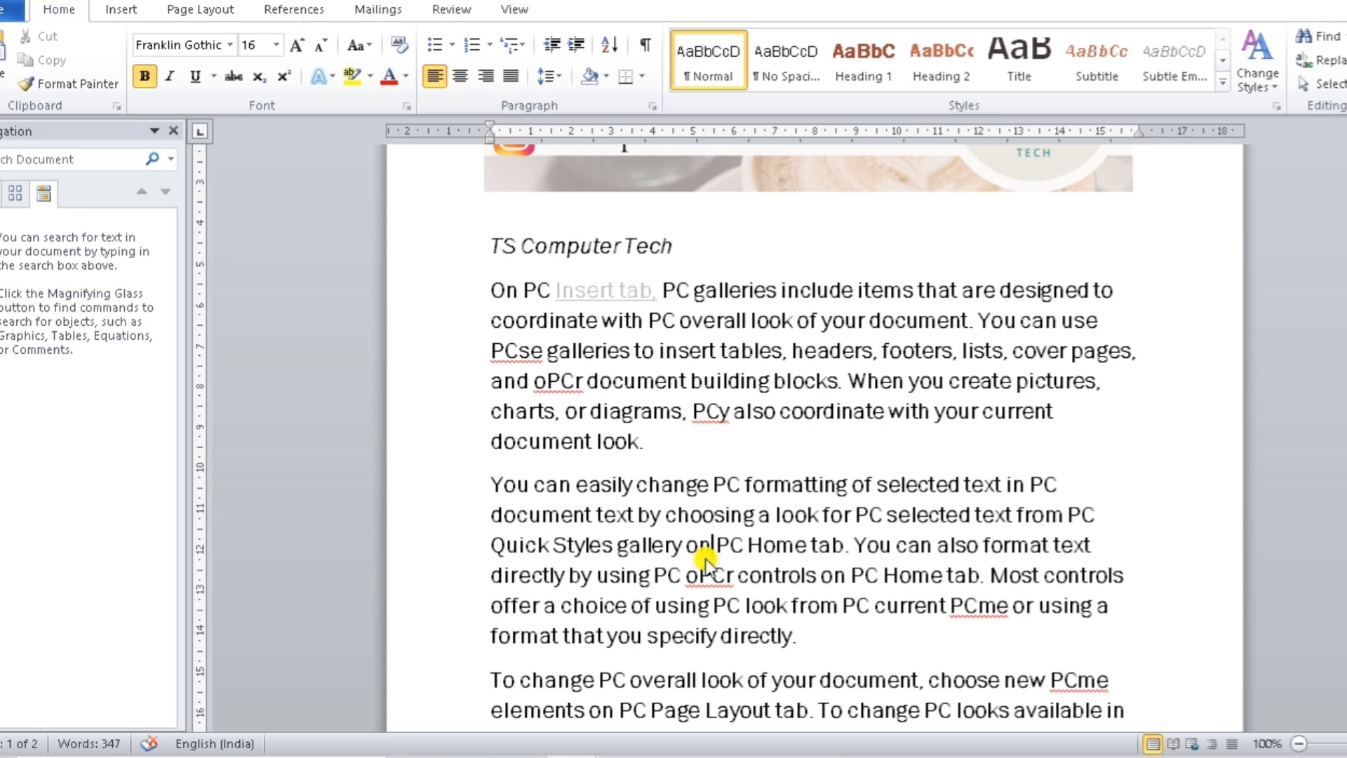
scroll(705, 561, up, 3)
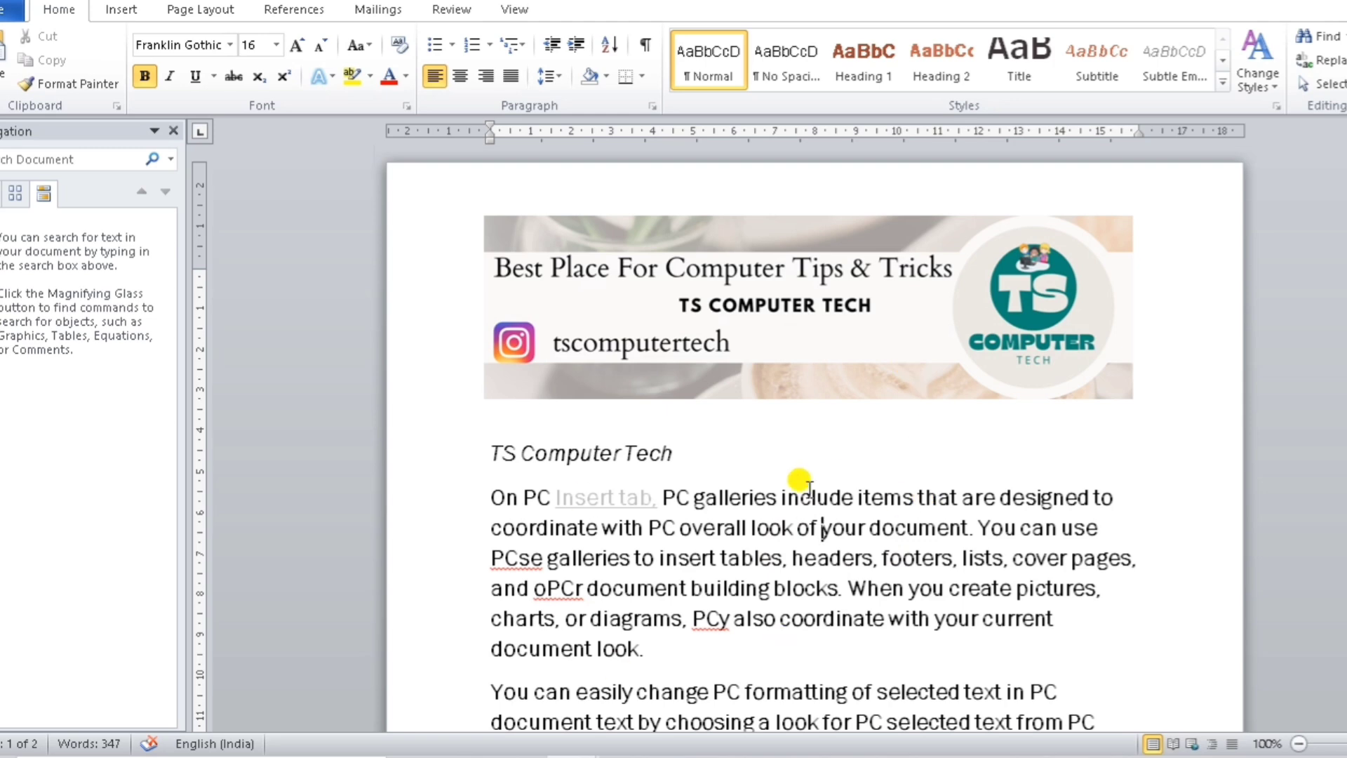
key(ctrl+p)
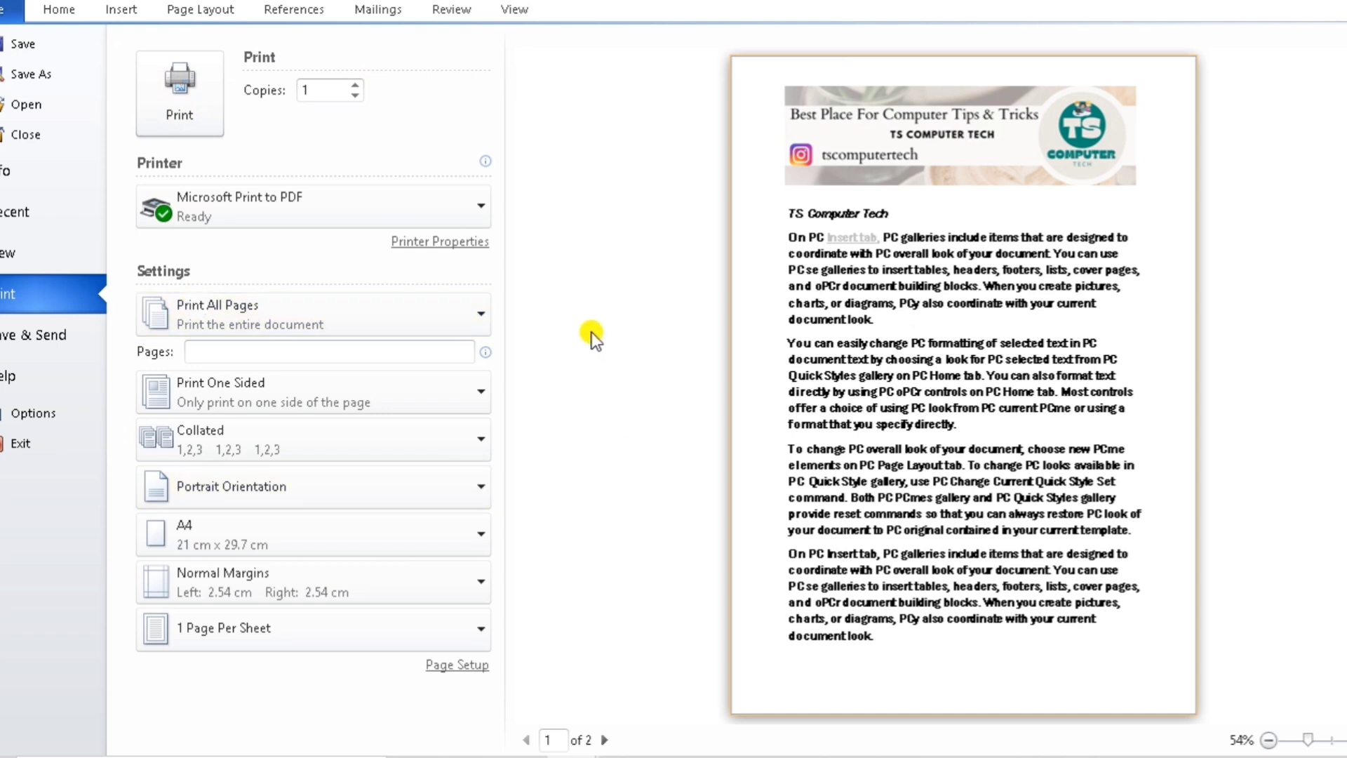
click(61, 15)
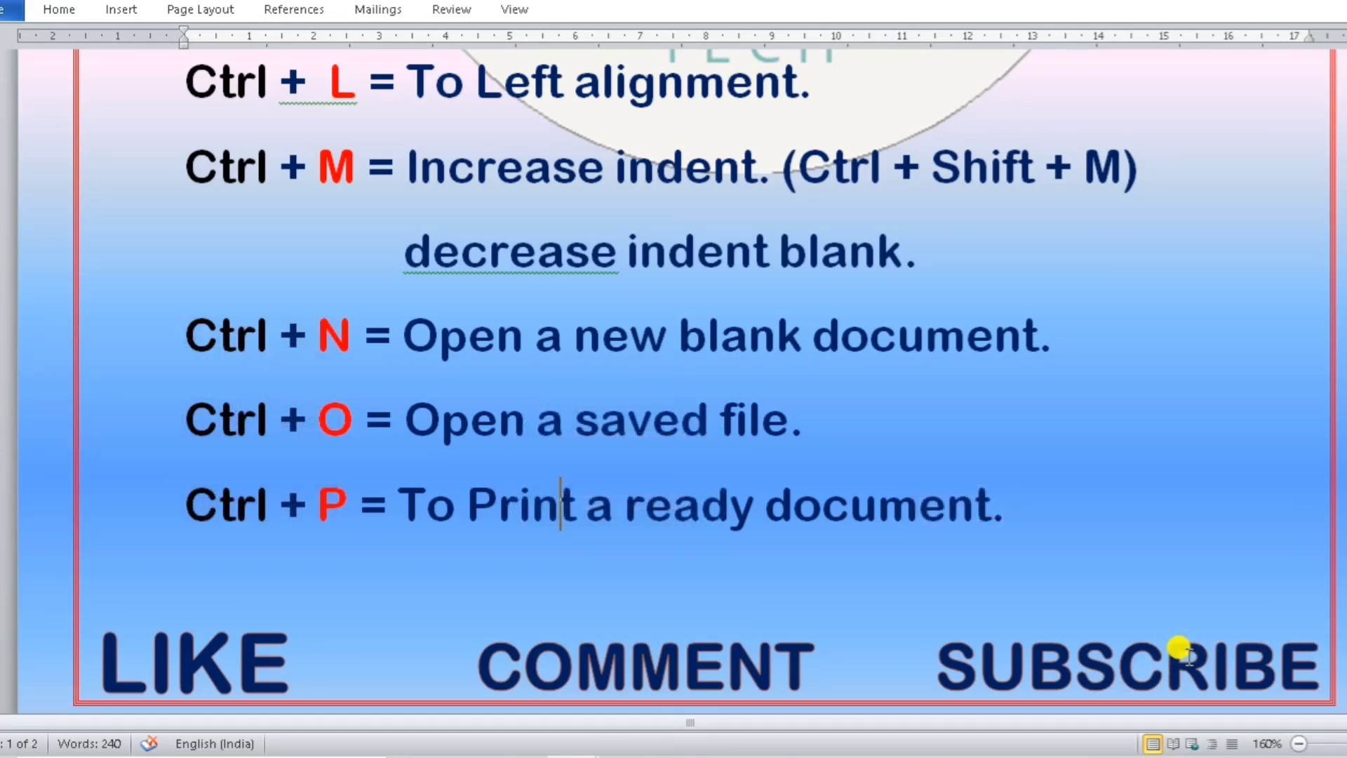
Step: Scroll the shortcut slides down to page 2, showing Ctrl + Q, R and S
scroll(940, 522, down, 1)
scroll(940, 523, down, 3)
scroll(944, 526, down, 3)
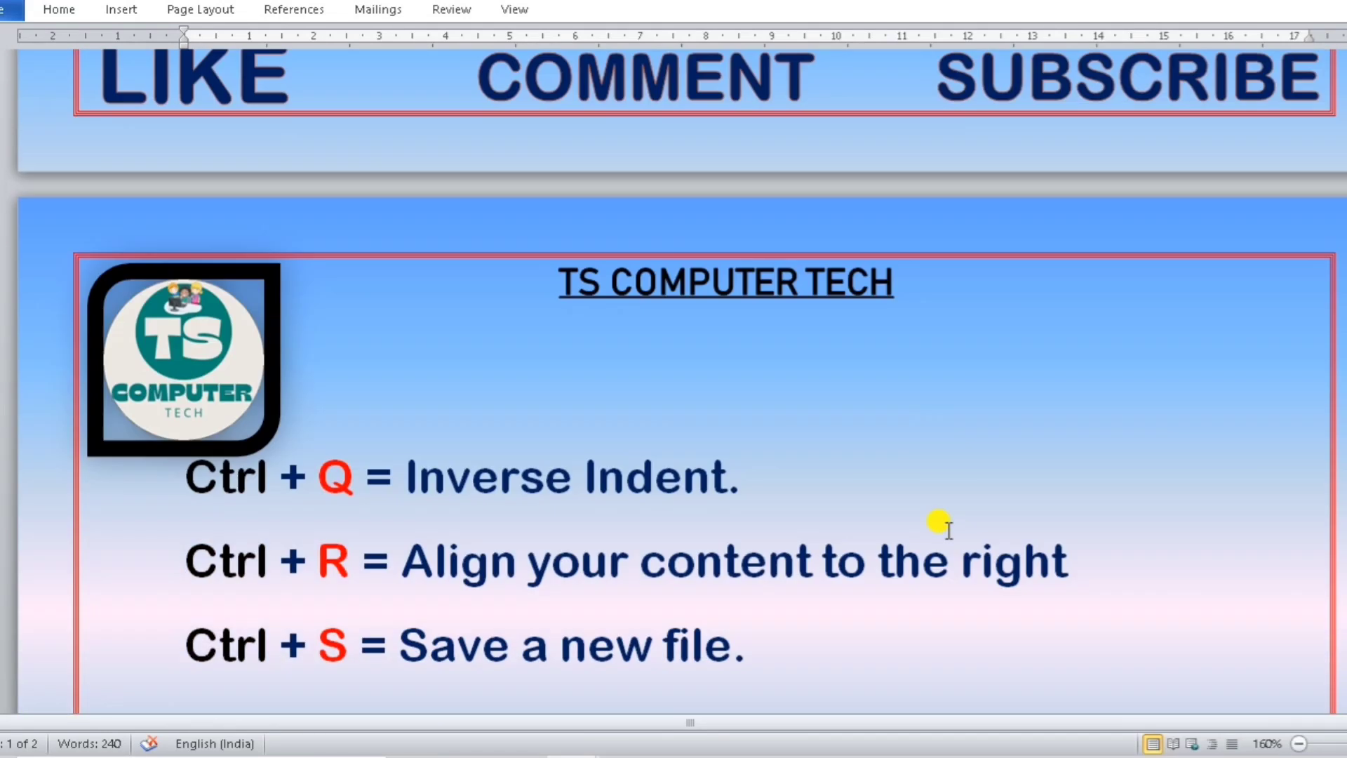
scroll(944, 526, down, 1)
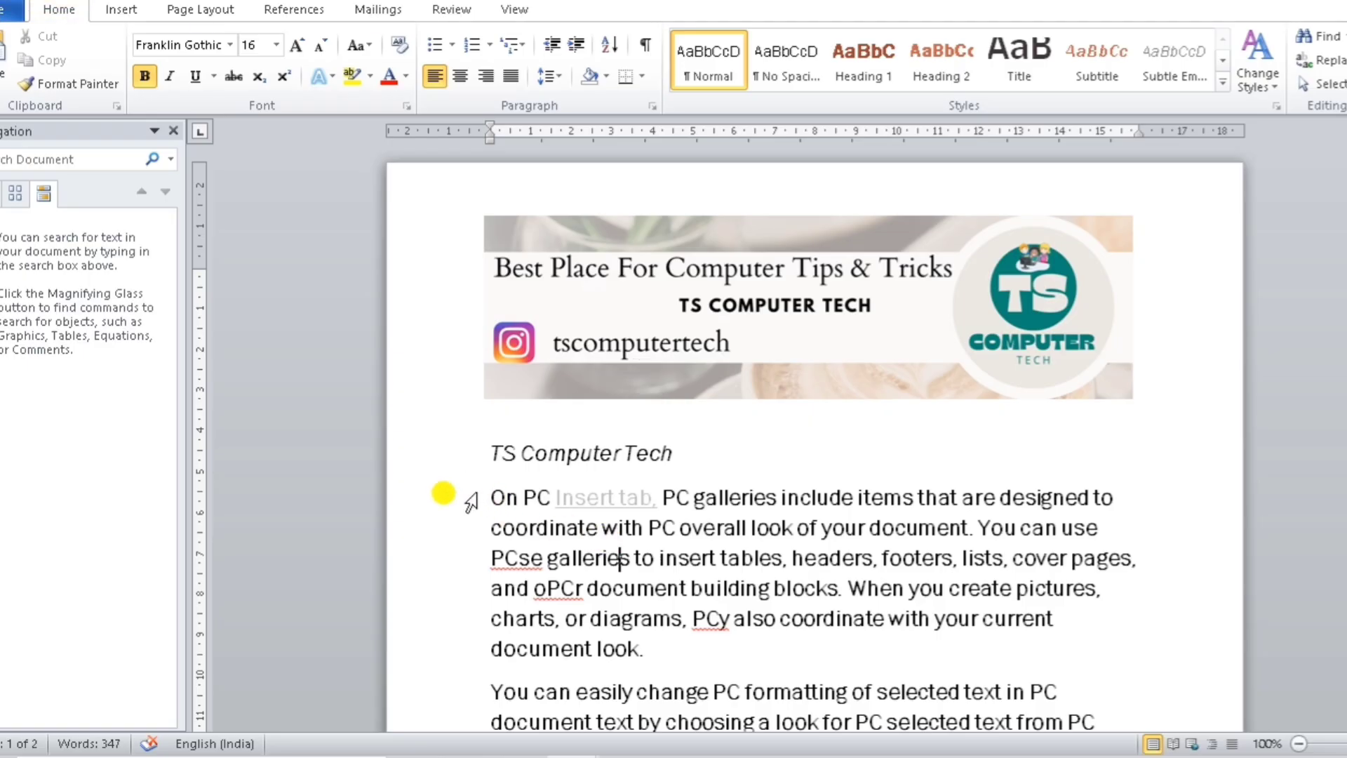
click(490, 498)
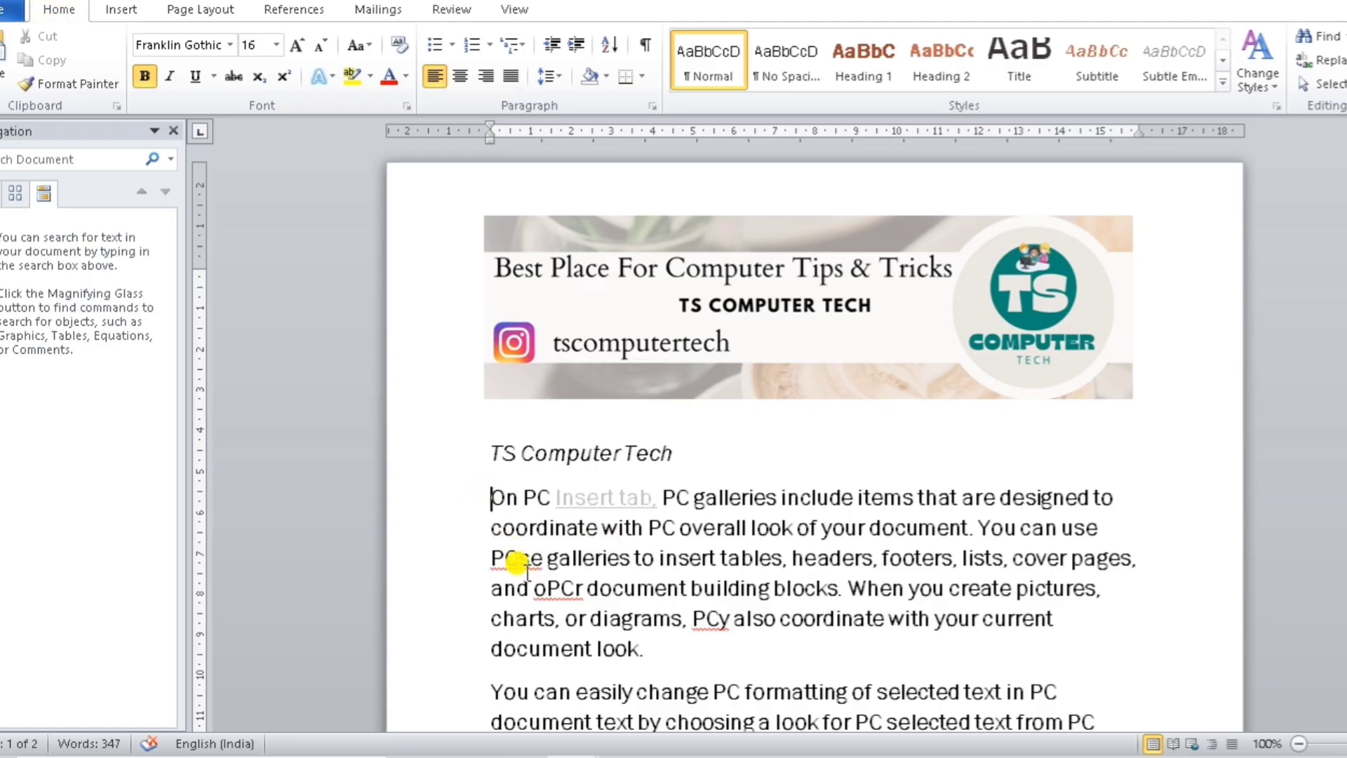
key(ctrl+m)
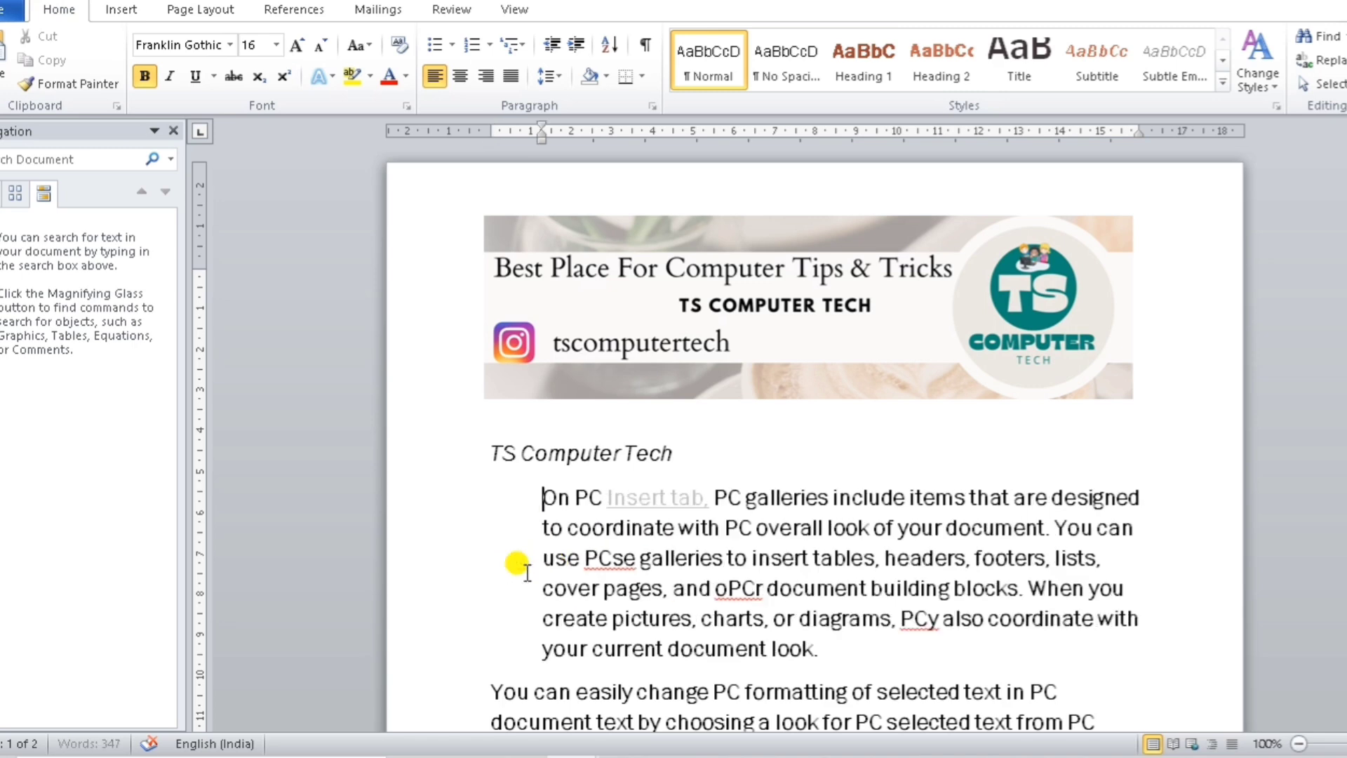
key(ctrl+m)
key(ctrl+m)
key(ctrl+m)
key(ctrl+m)
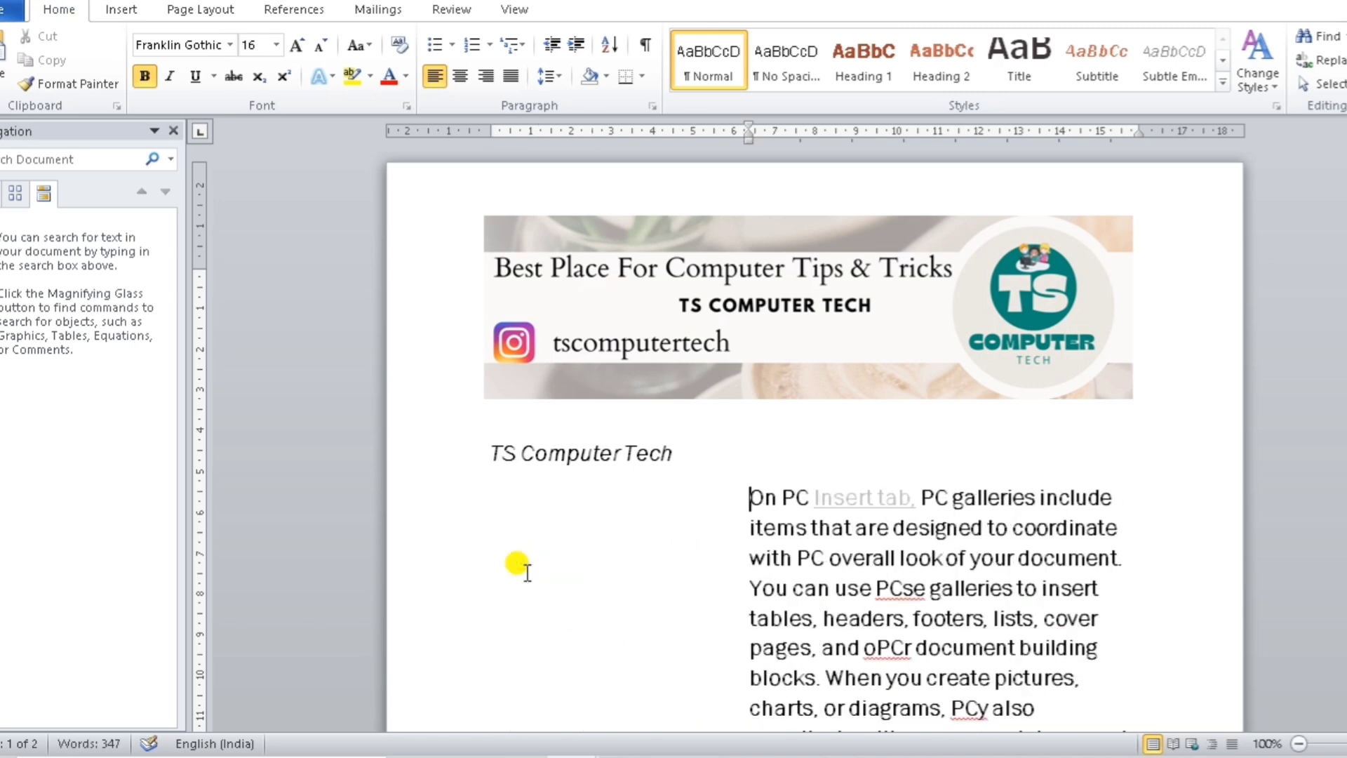
key(ctrl+m)
key(ctrl+m)
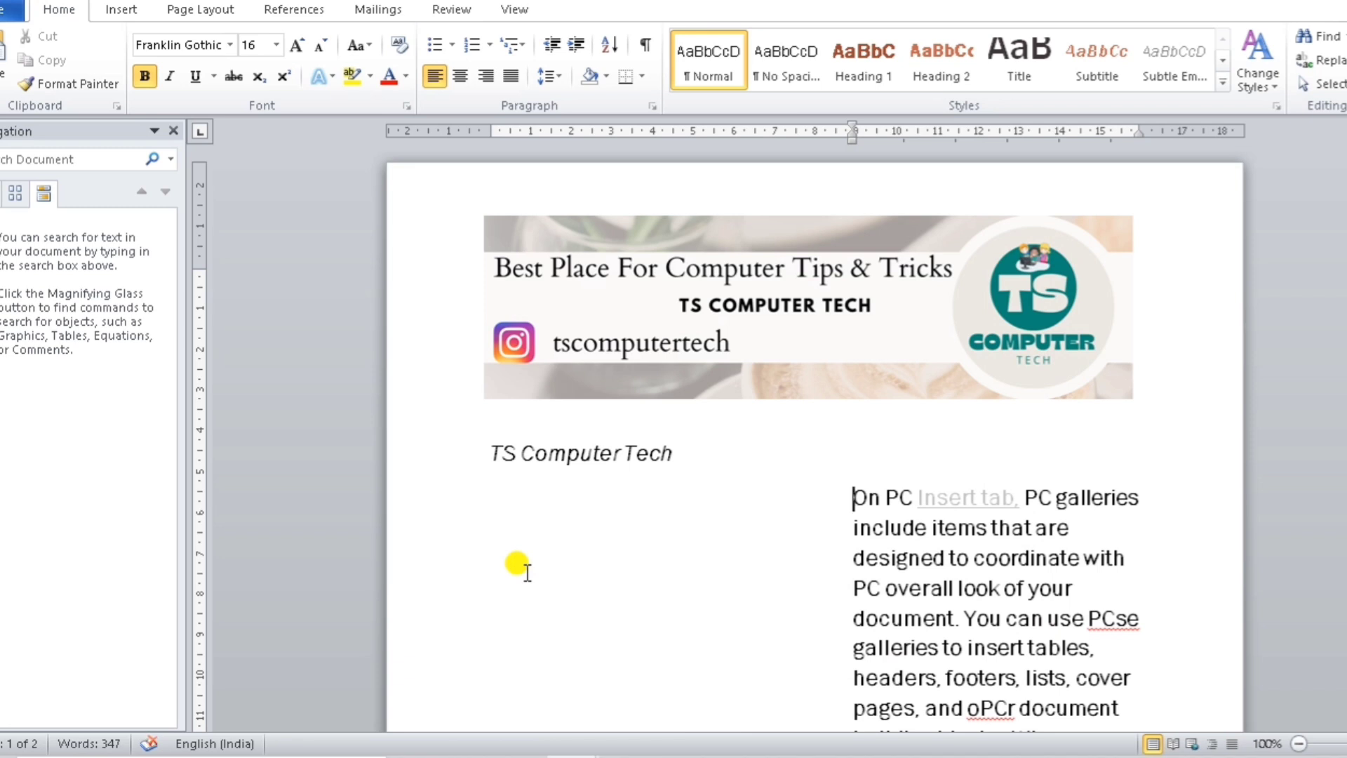
key(ctrl+m)
scroll(558, 563, down, 3)
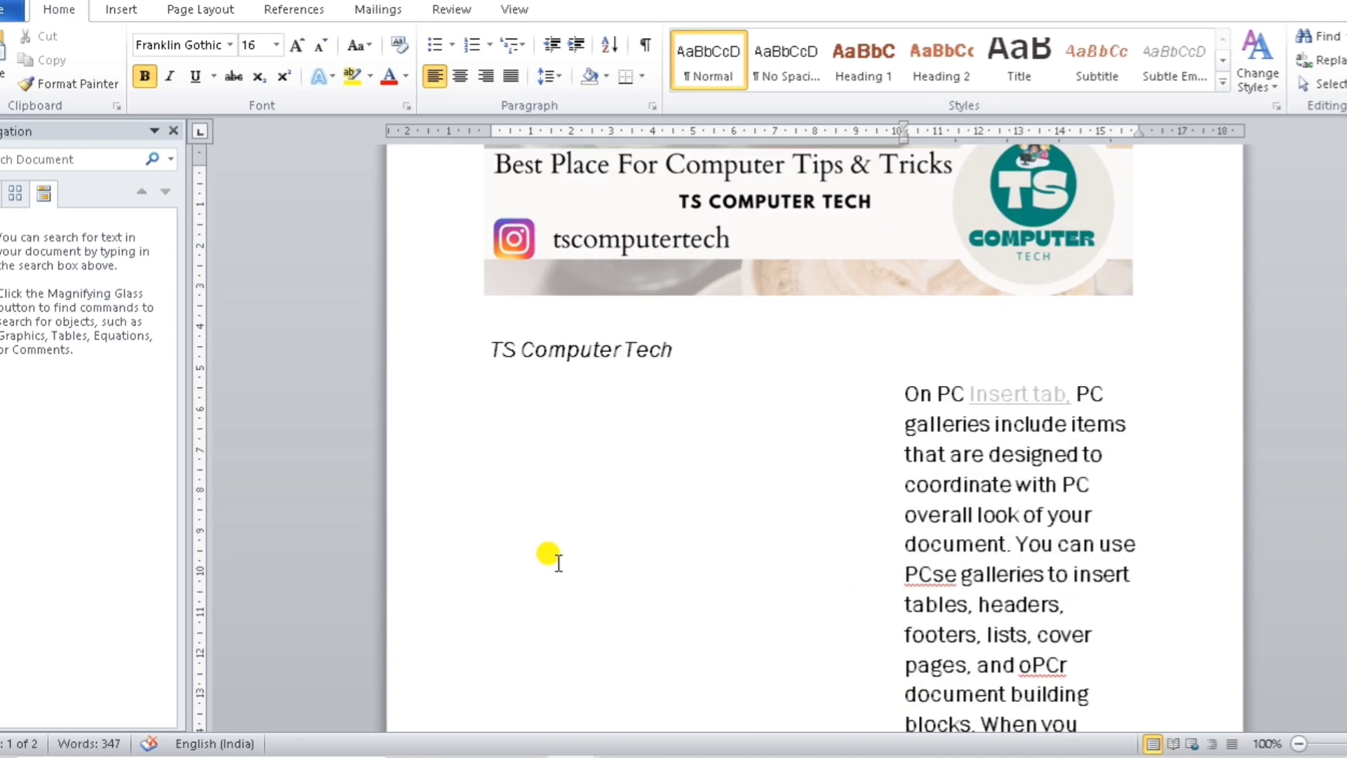
scroll(558, 563, down, 3)
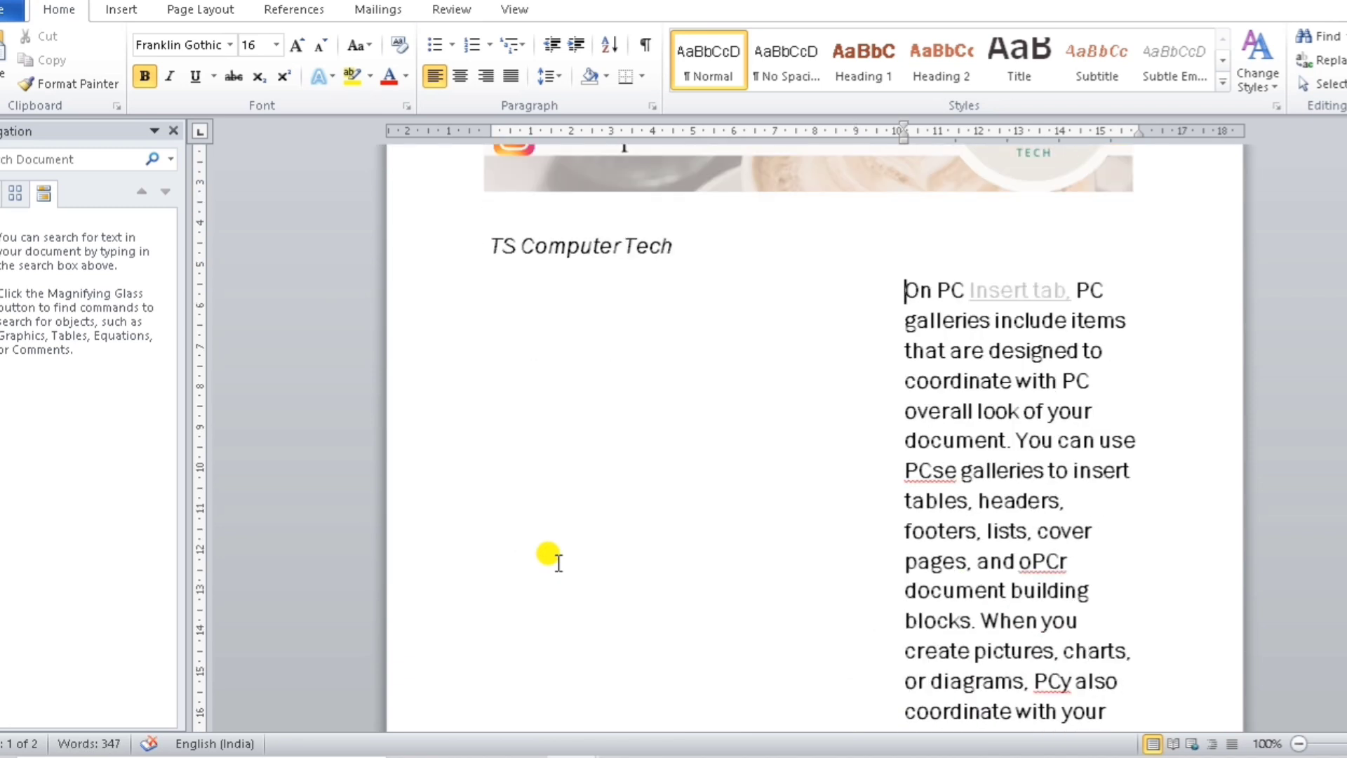
key(ctrl+q)
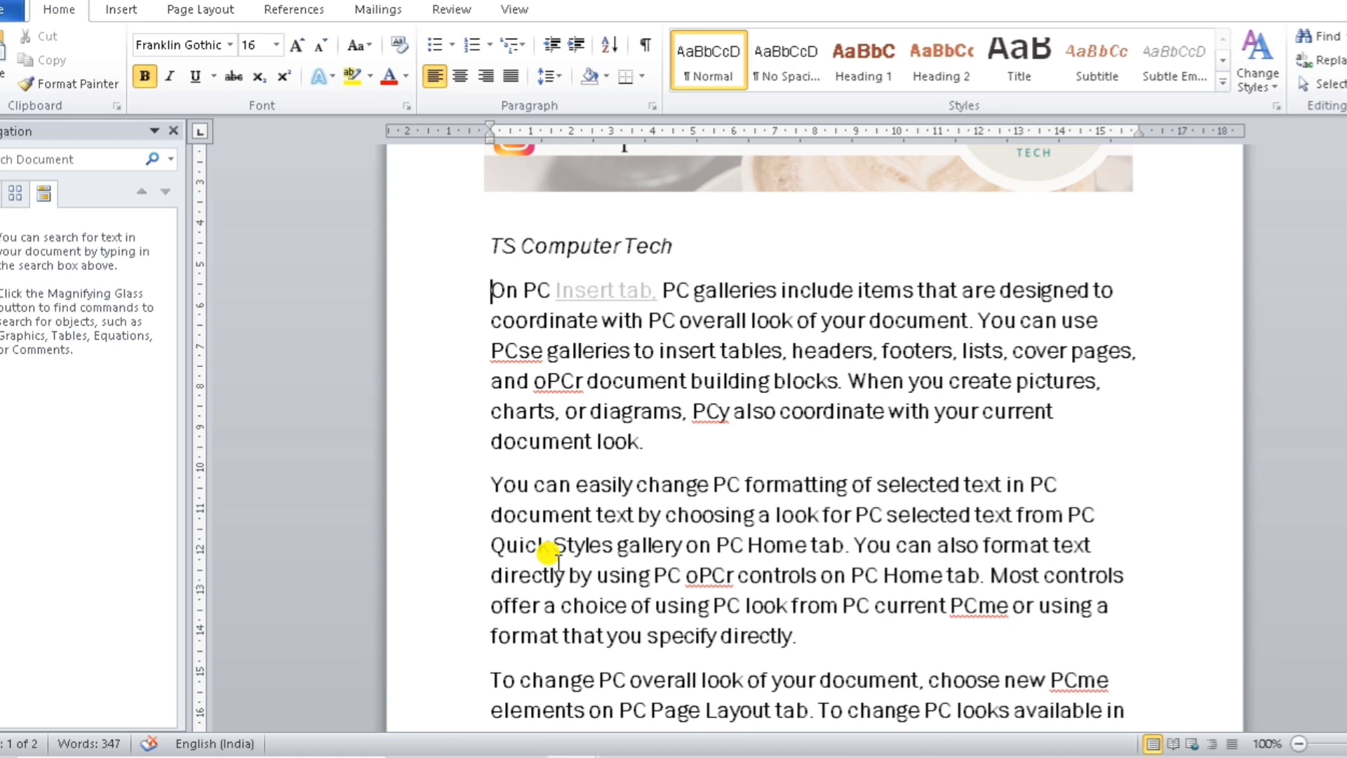
key(ctrl+m)
key(ctrl+m)
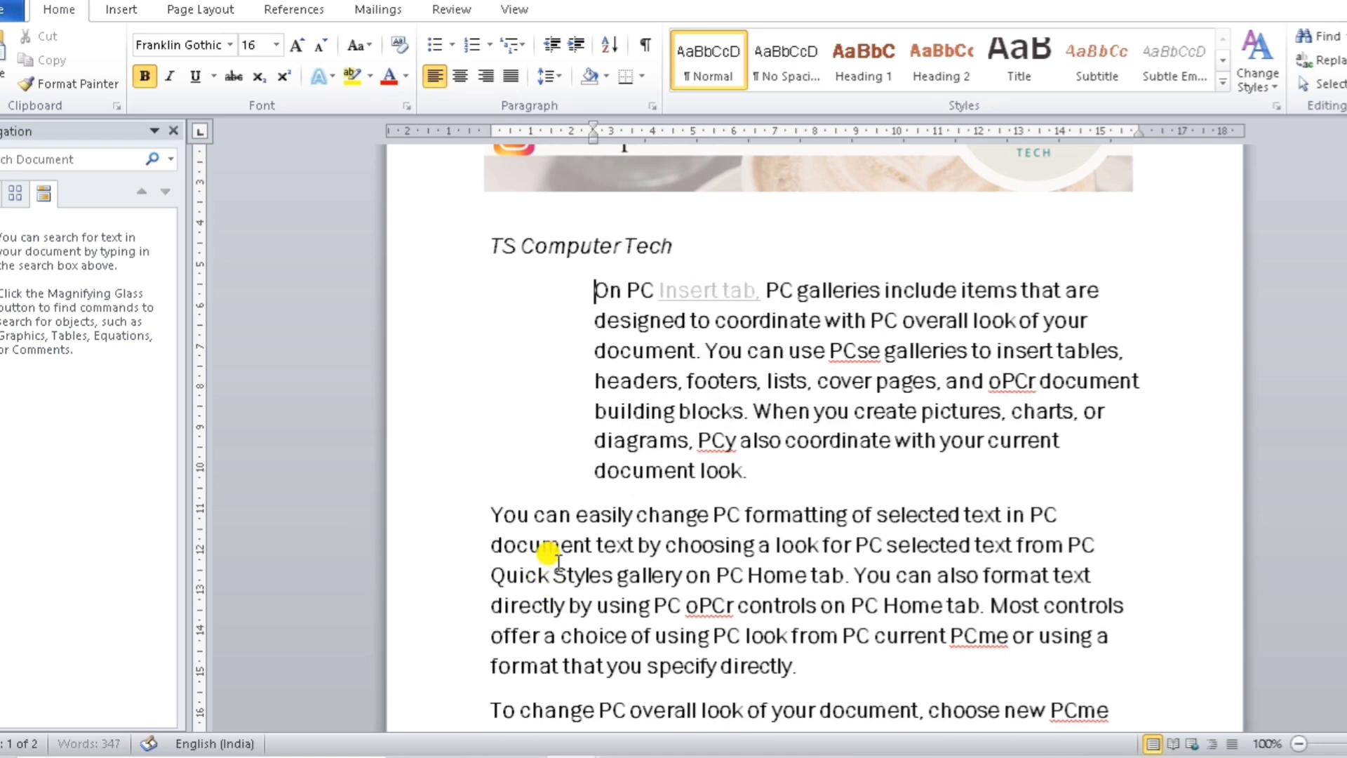
key(ctrl+m)
key(ctrl+m)
key(ctrl+m)
key(ctrl+m)
key(ctrl+m)
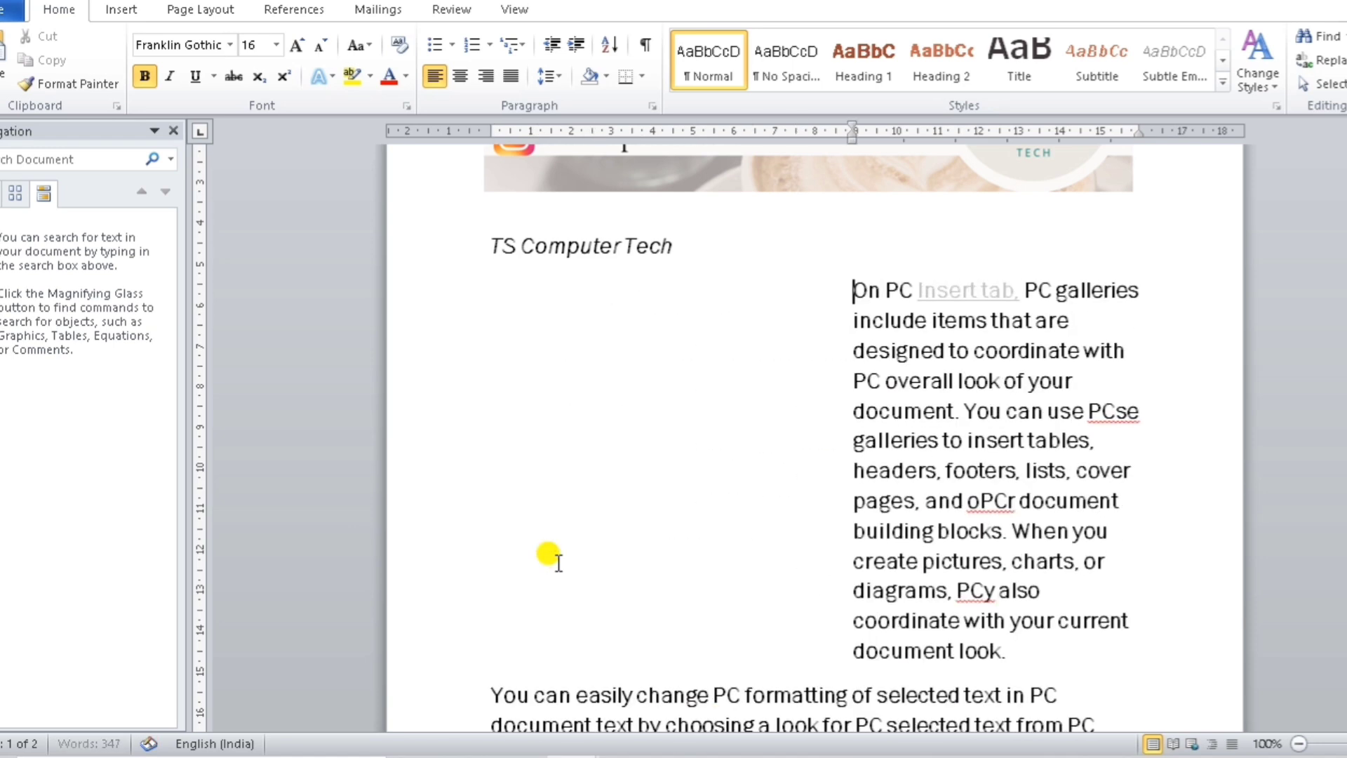
key(ctrl+q)
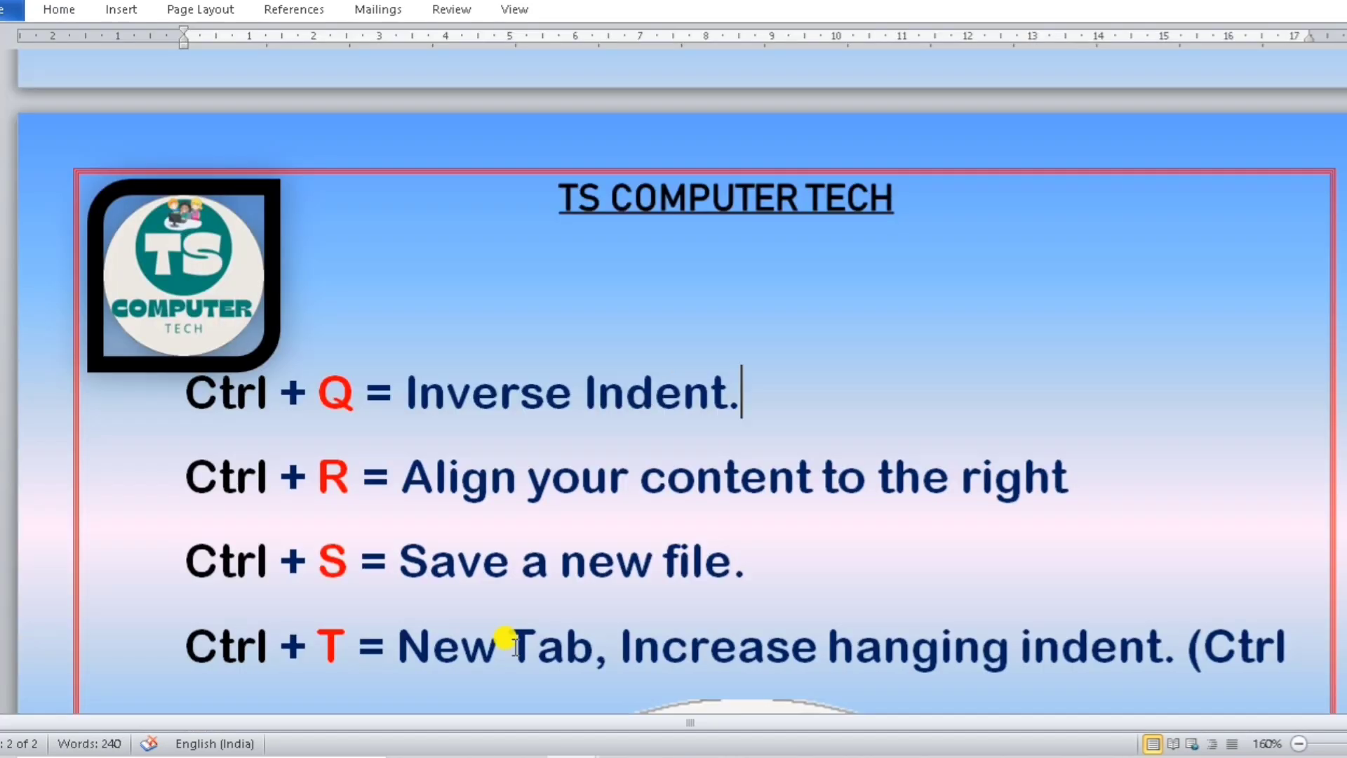
click(508, 644)
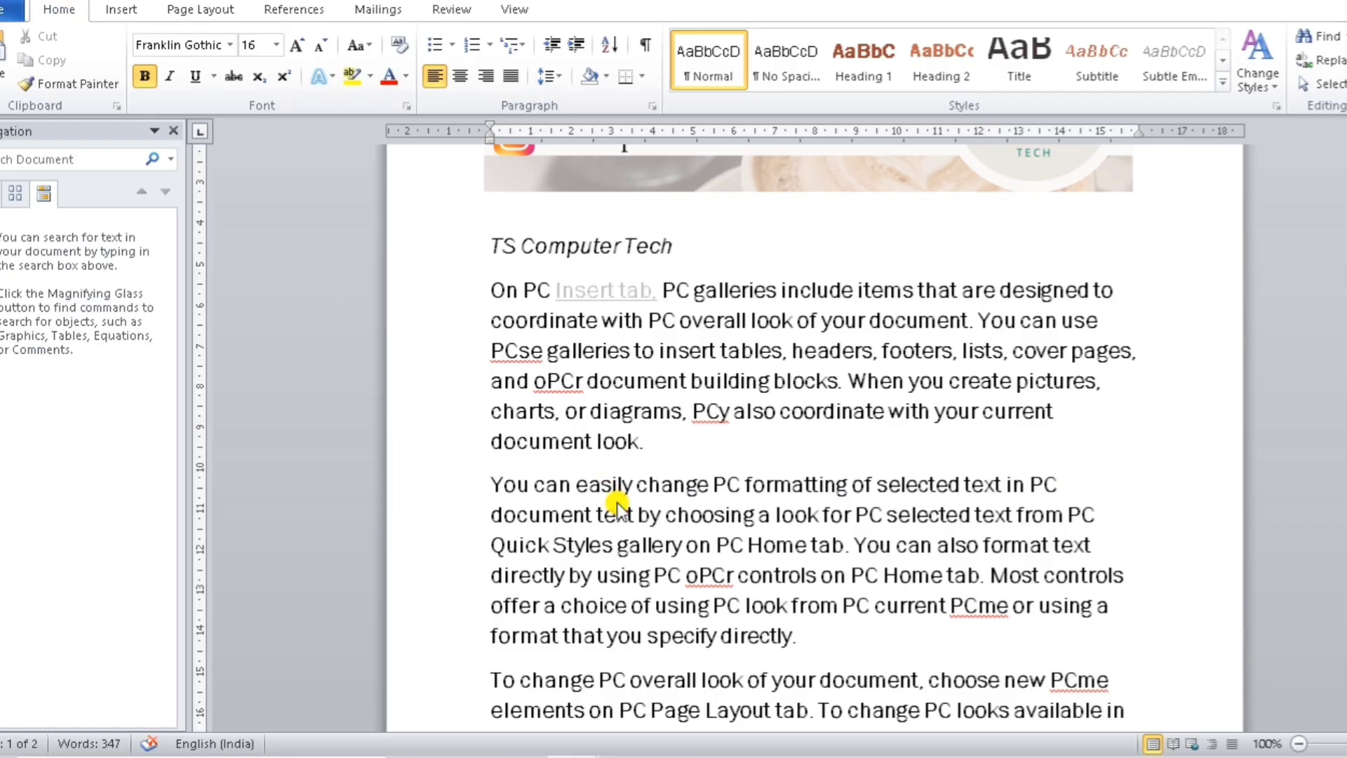
click(618, 487)
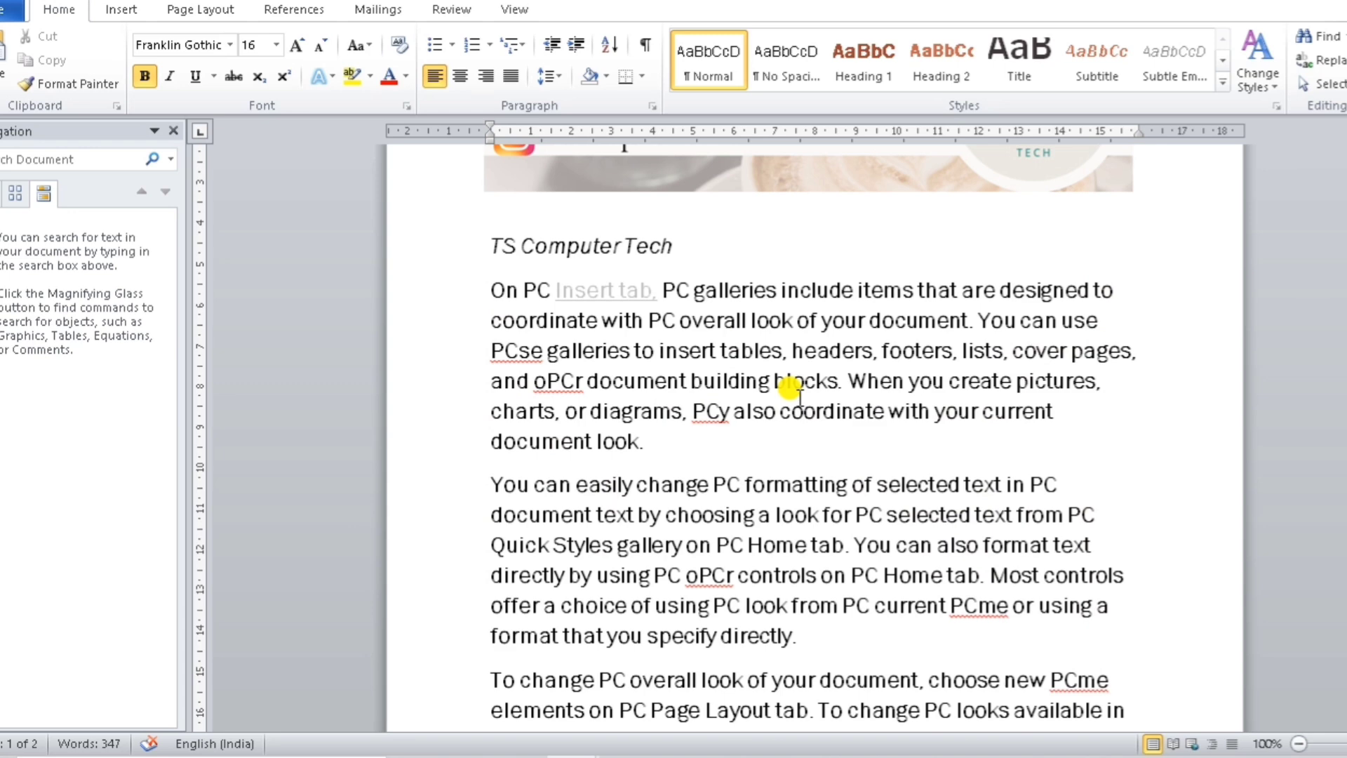
Step: Select all text, try right, left and centred alignment, and finish with justified
key(ctrl+a)
key(ctrl+a)
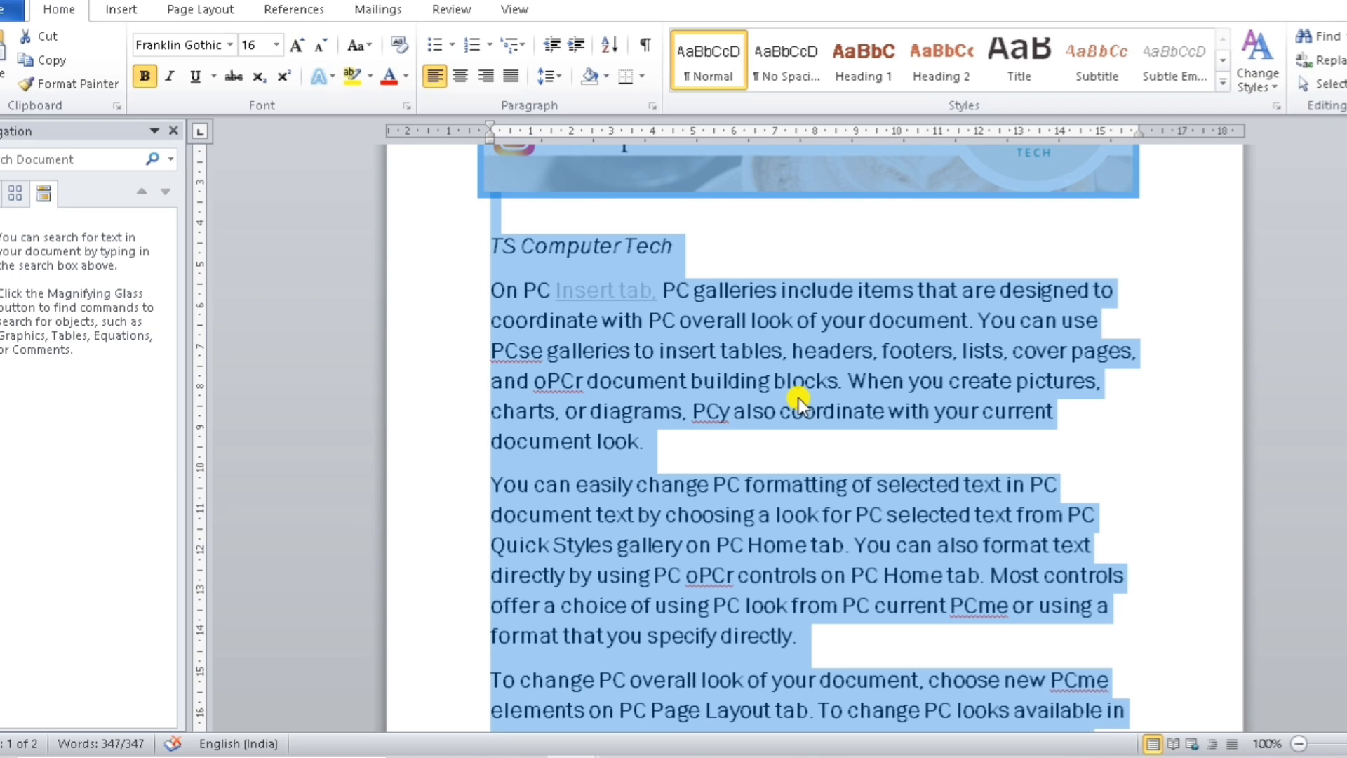
key(ctrl+r)
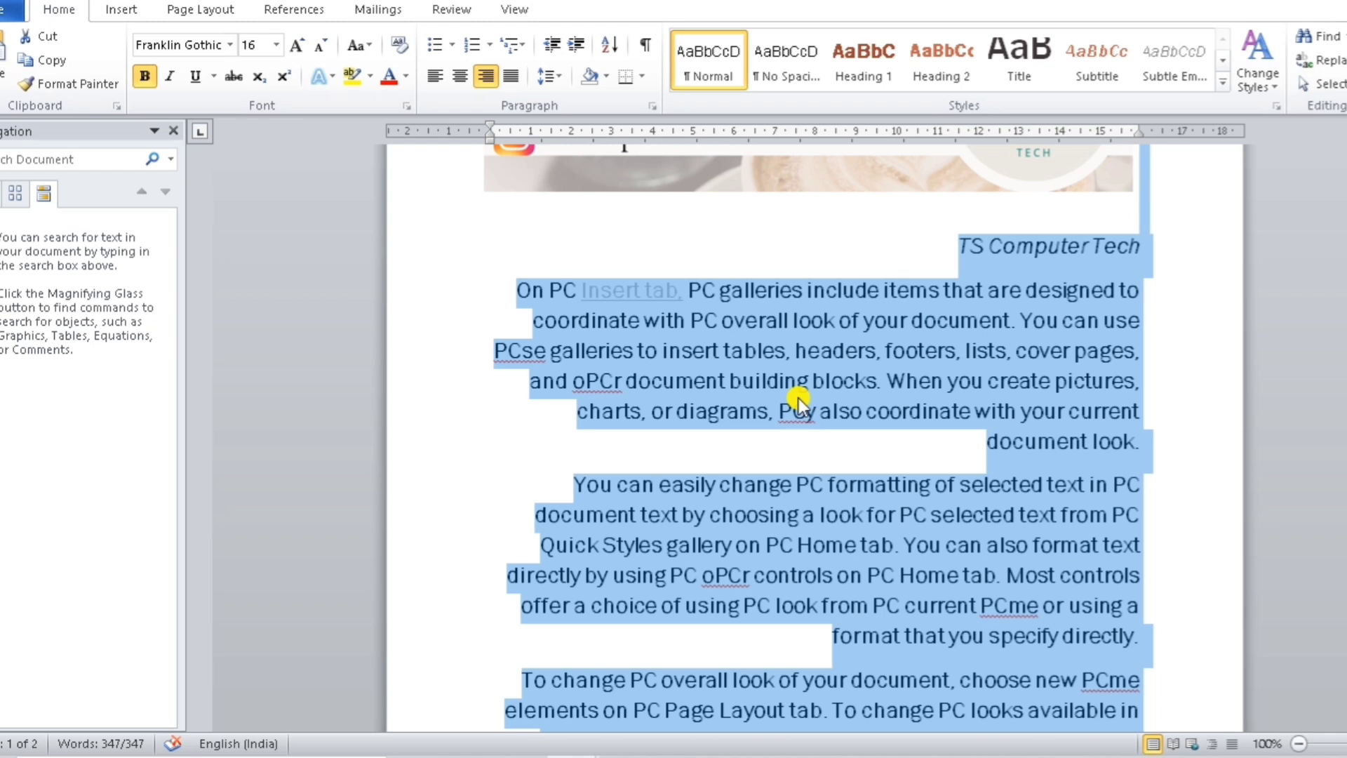
key(ctrl+j)
key(ctrl+r)
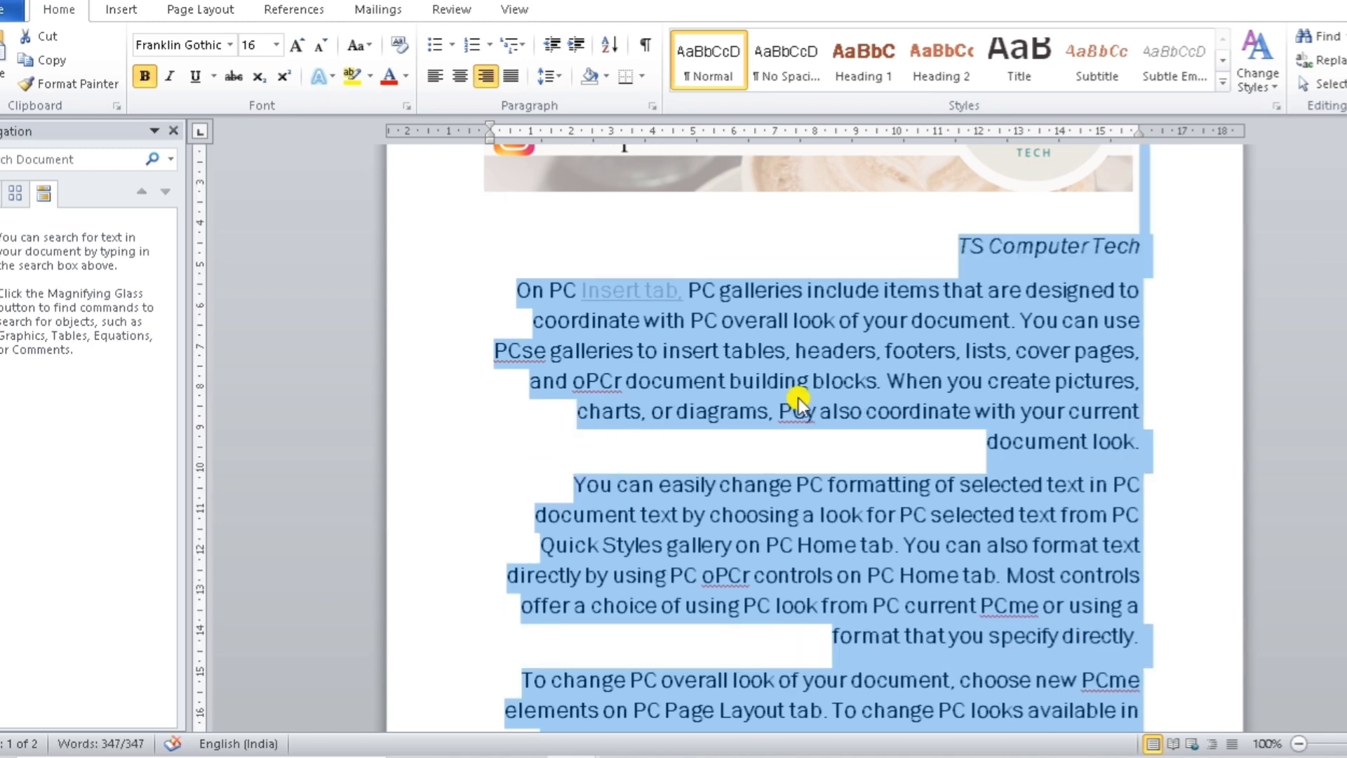
key(ctrl+l)
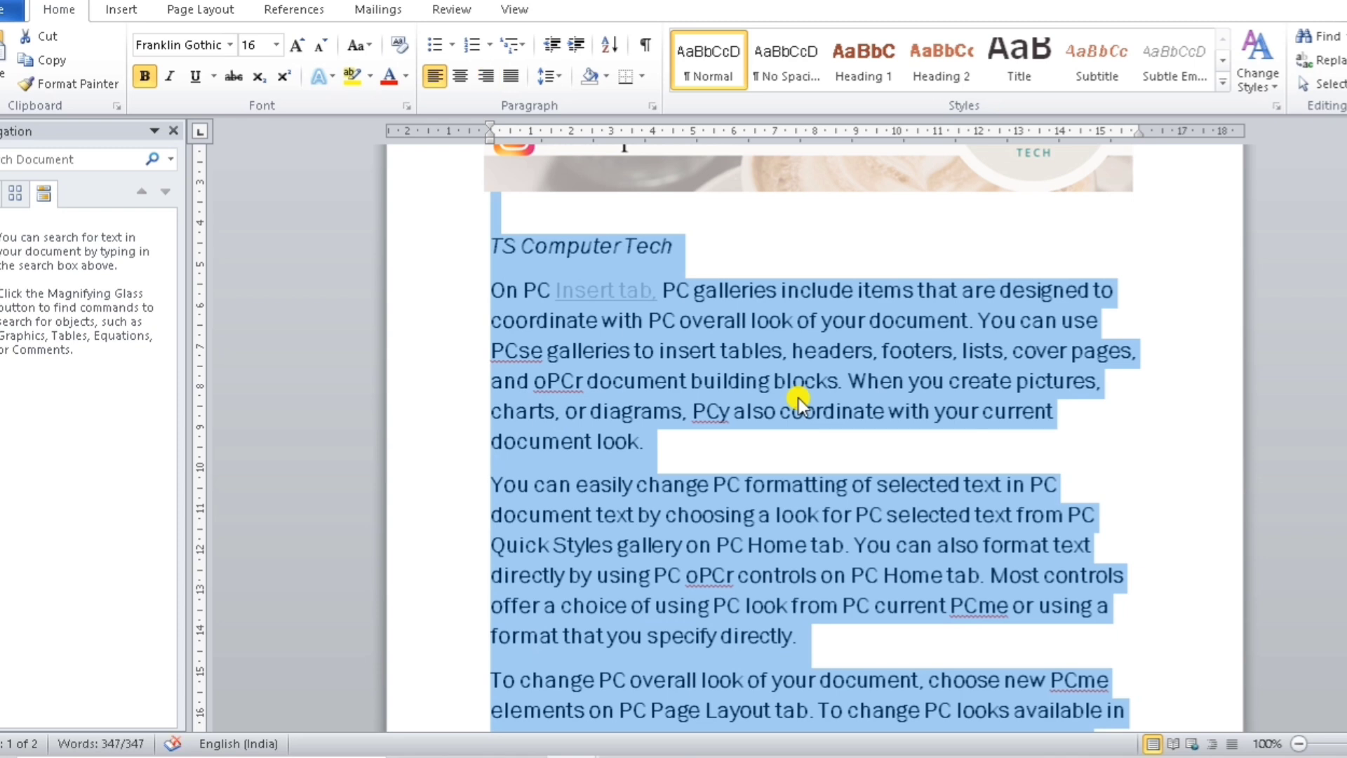
key(ctrl+r)
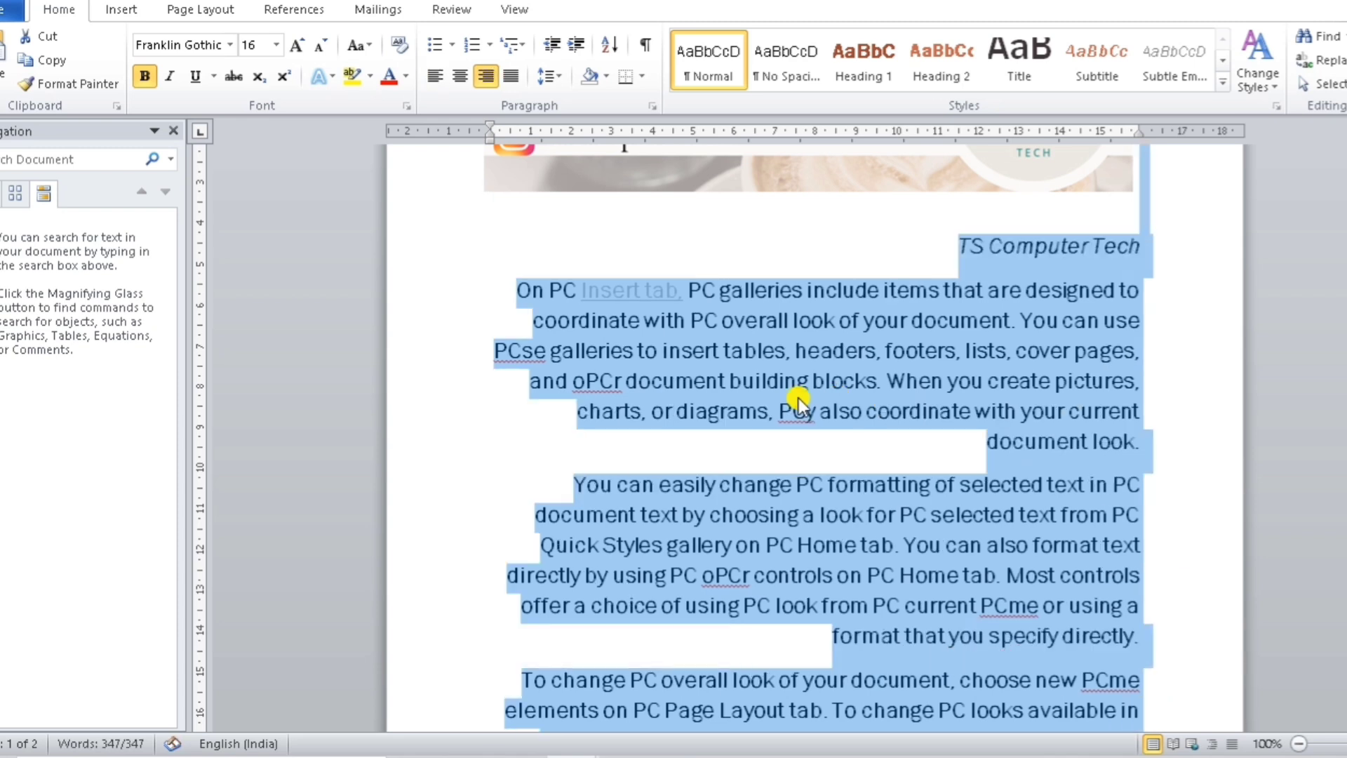
key(ctrl+l)
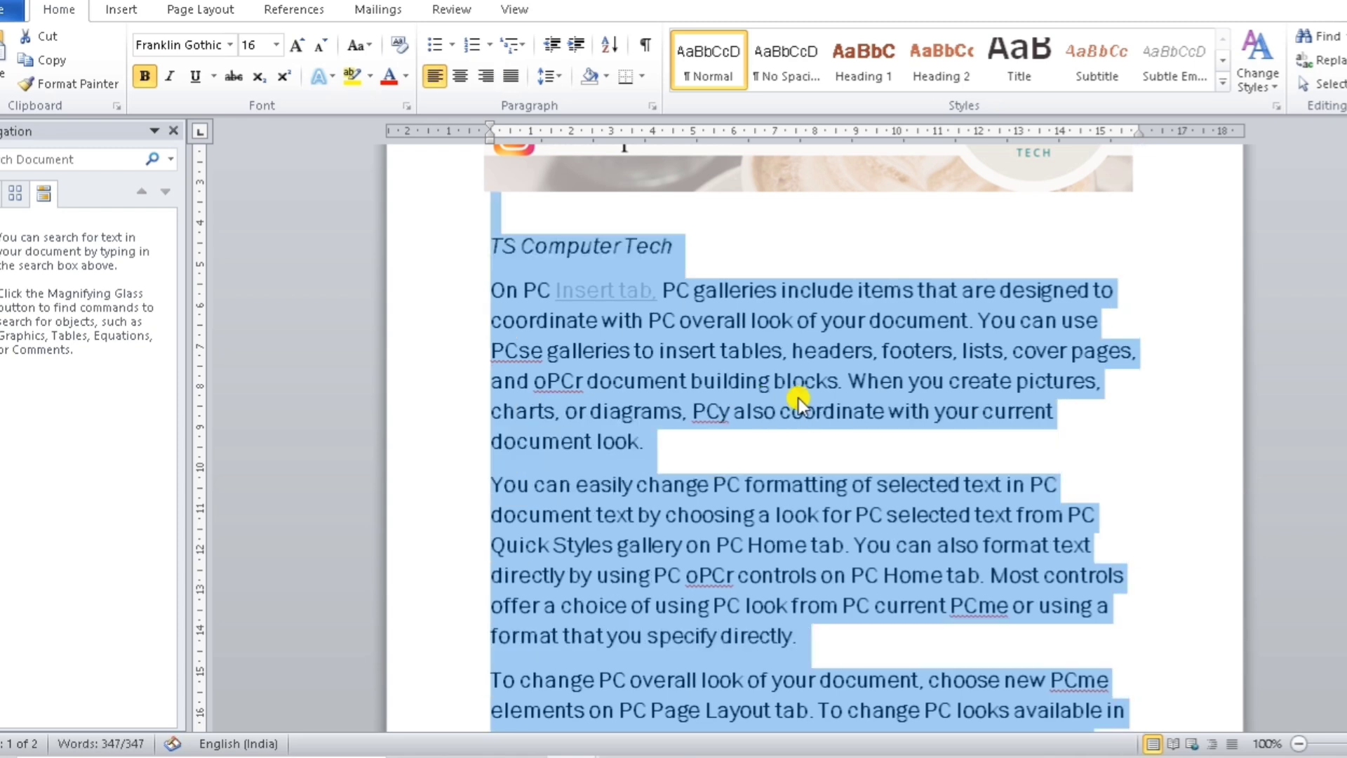
key(ctrl+e)
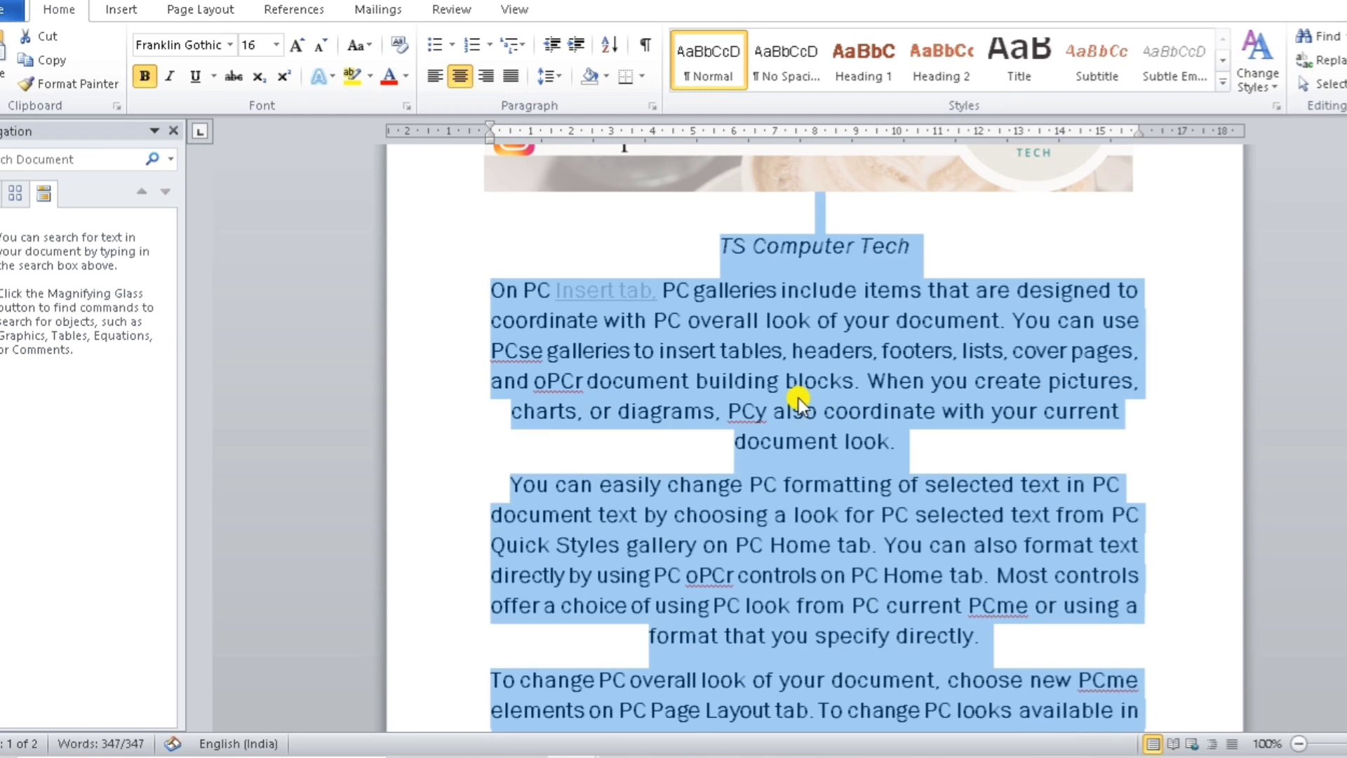
key(ctrl+j)
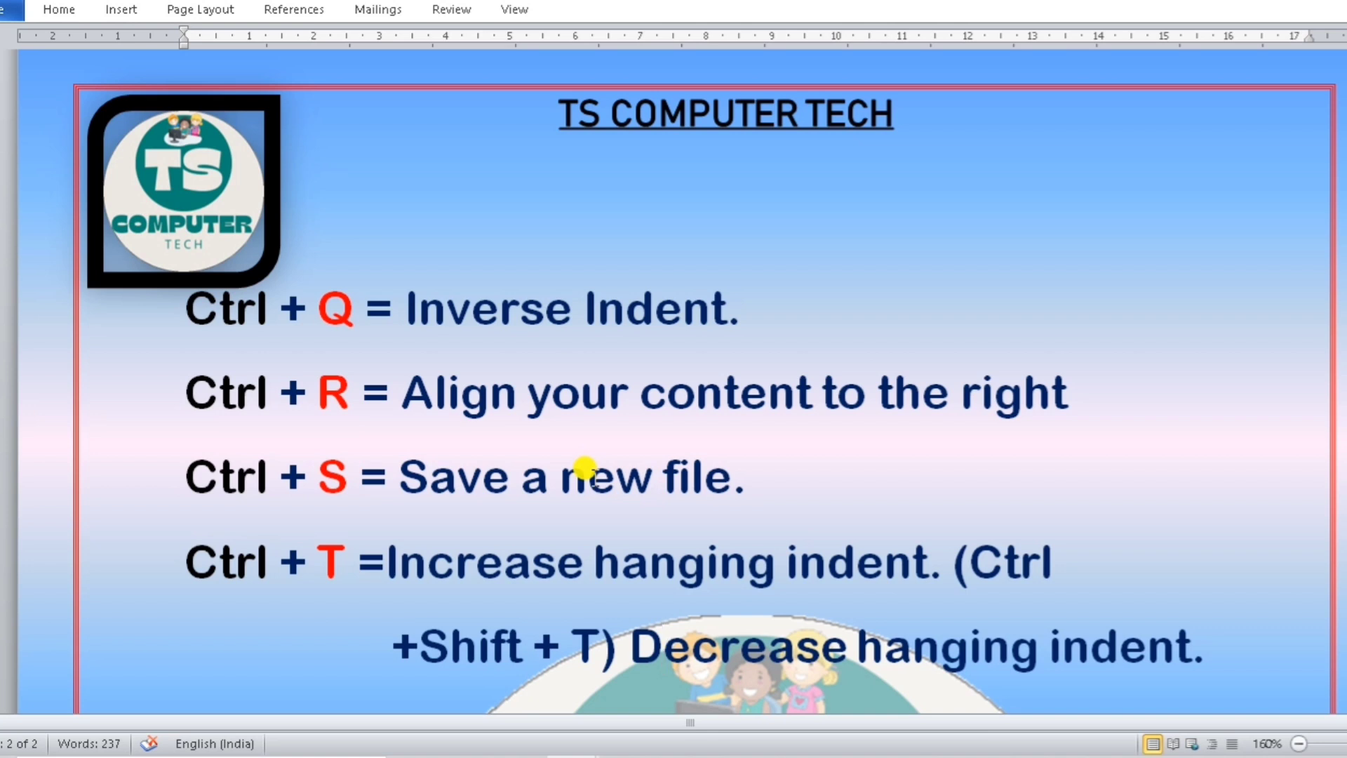
click(536, 484)
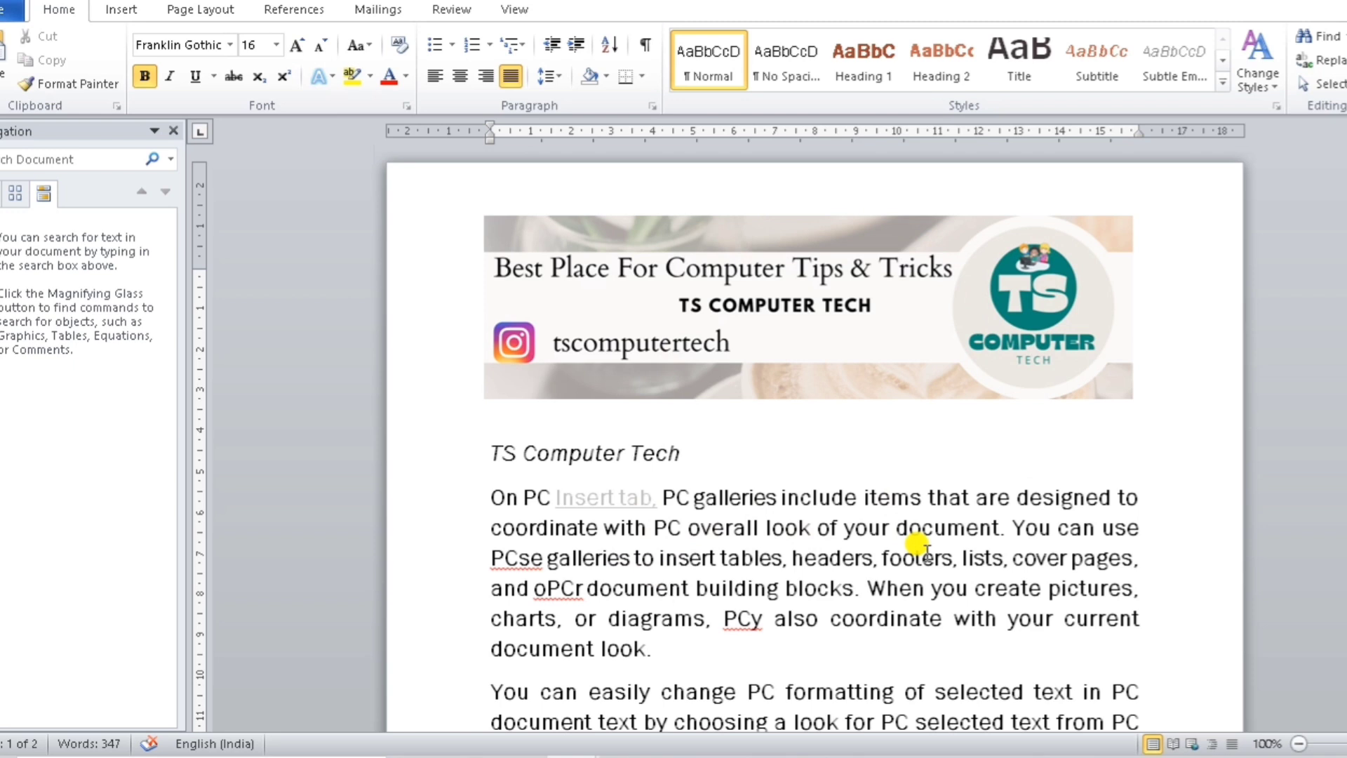
Step: Save the document as a Word file named TS Computer Tech in the Word folder
key(ctrl+s)
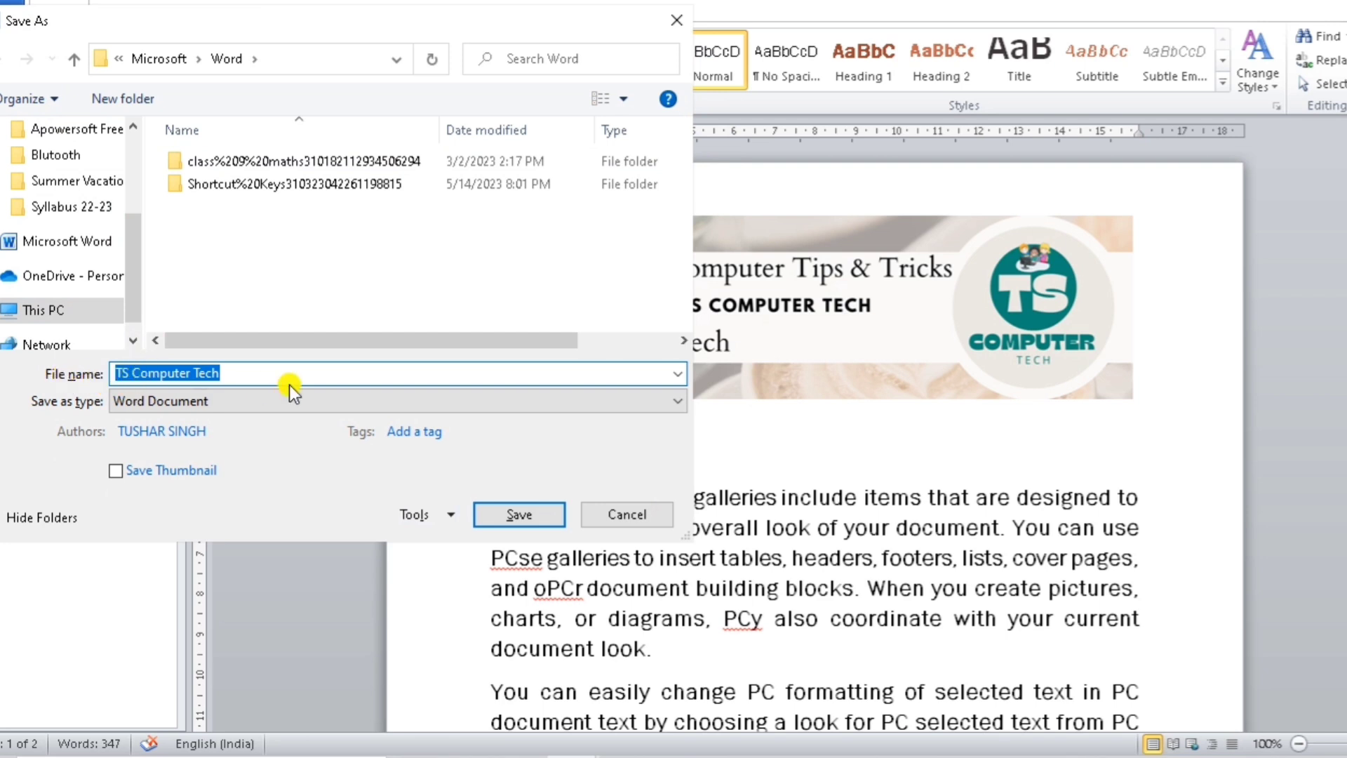
click(524, 517)
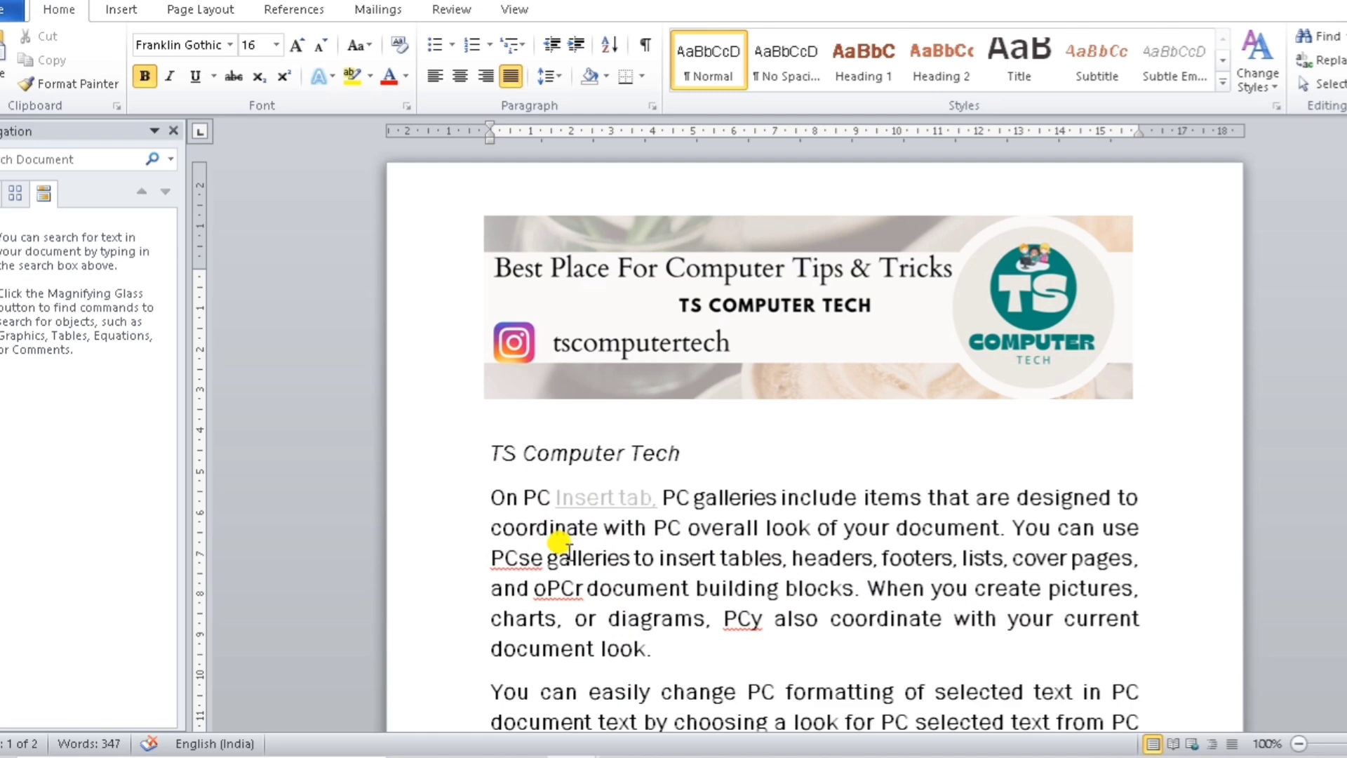
Step: Give the first paragraph a hanging indent and widen it four steps with Ctrl+T
key(ctrl+t)
key(ctrl+t)
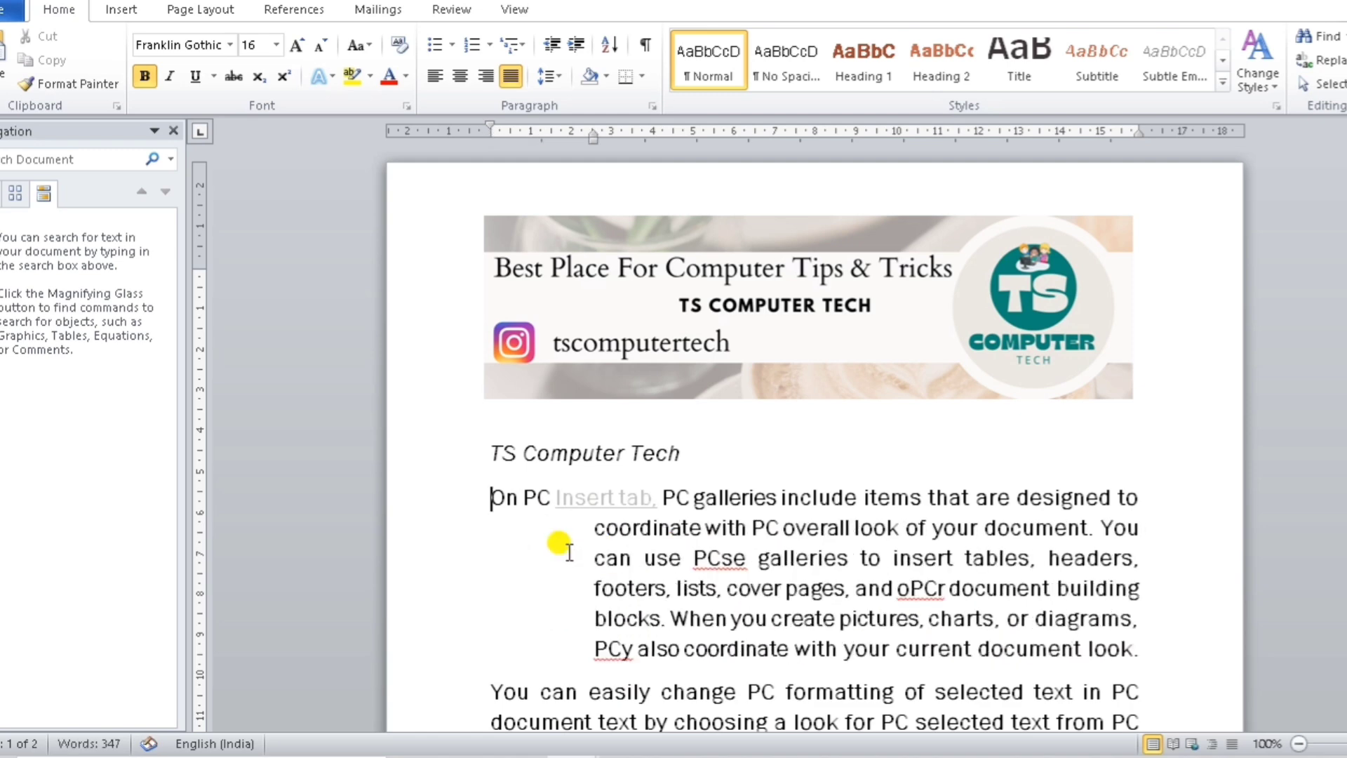
key(ctrl+t)
key(ctrl+t)
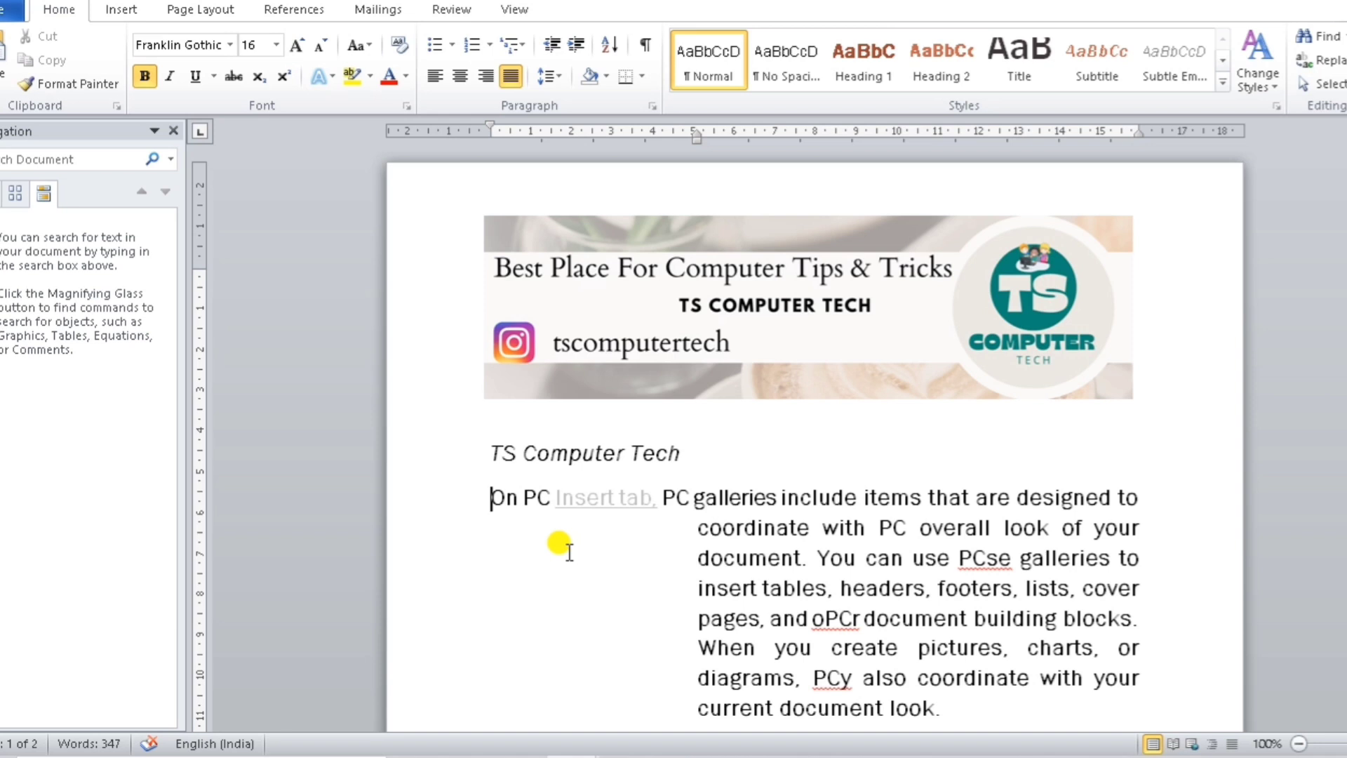
key(ctrl+t)
key(ctrl+t)
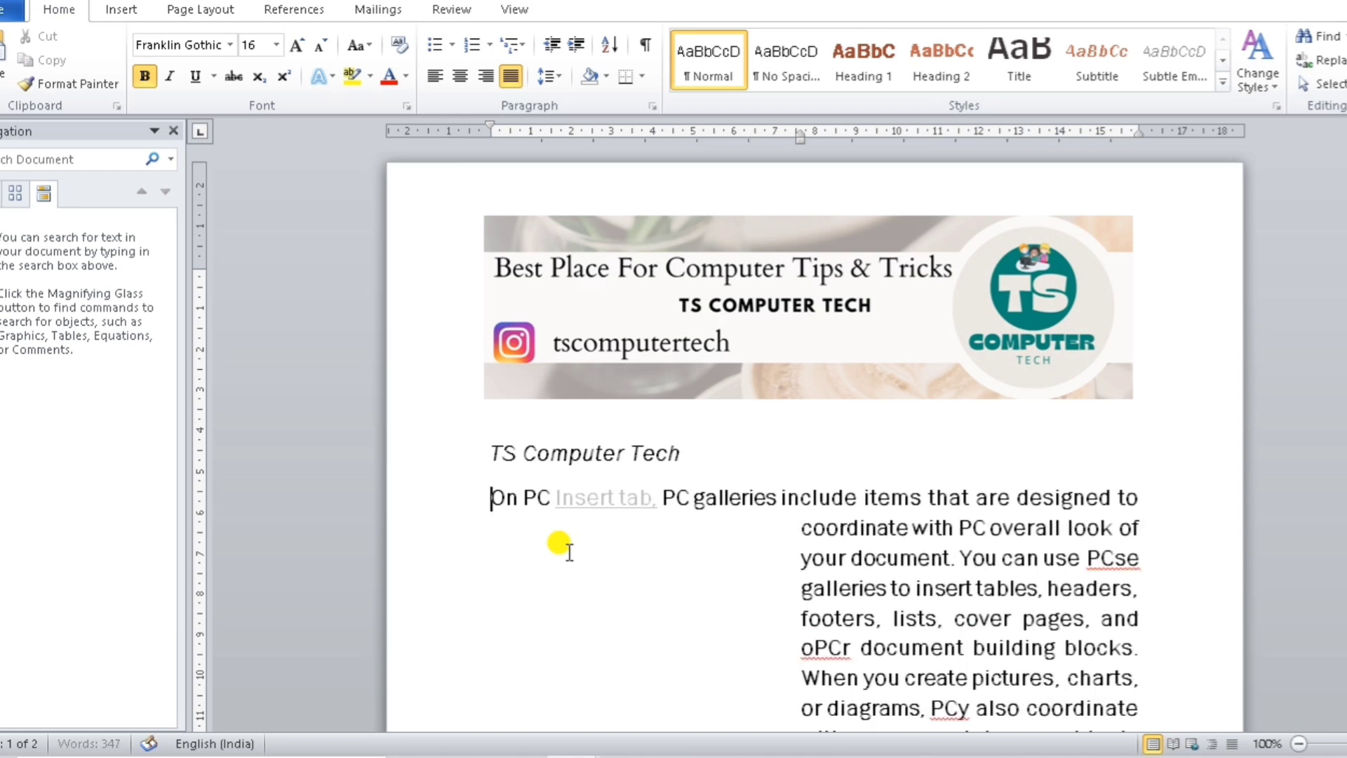
key(ctrl+t)
key(ctrl+t)
key(ctrl+t)
key(ctrl+t)
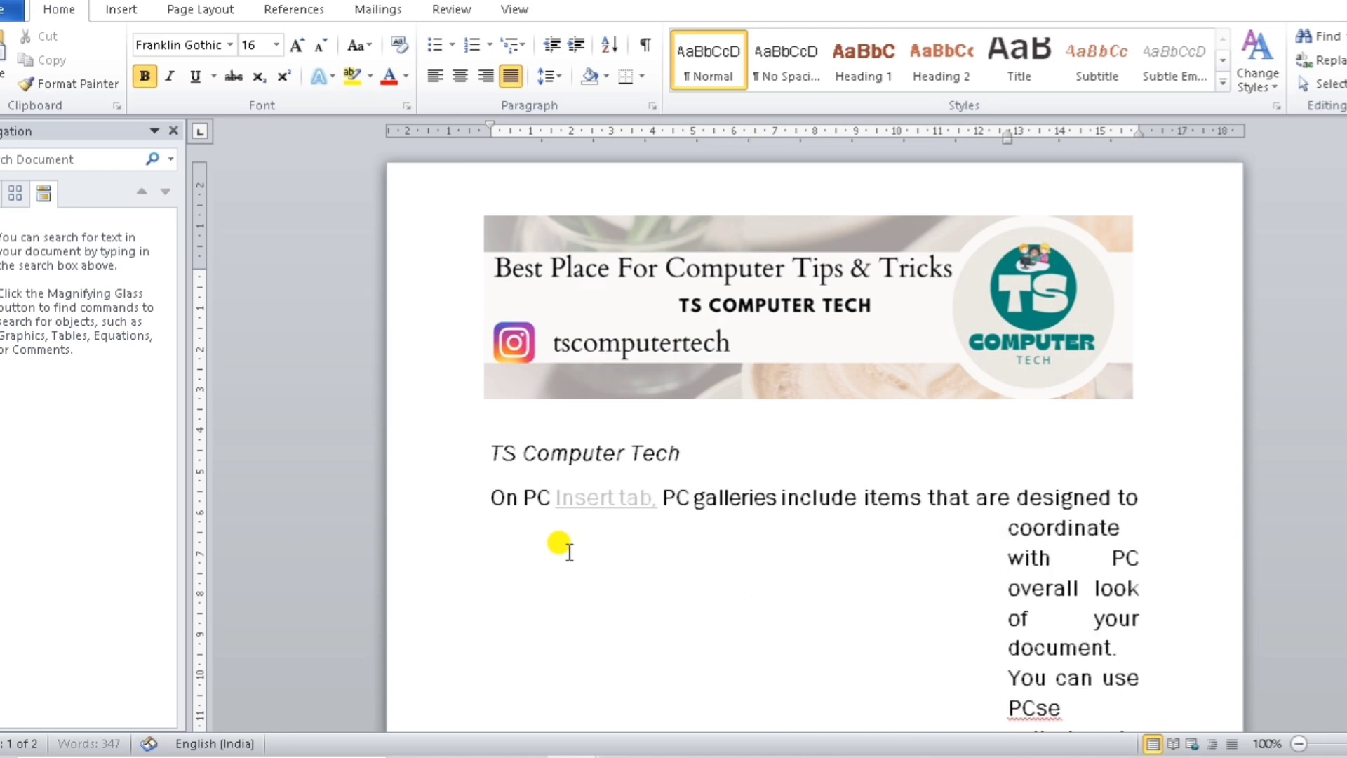
scroll(560, 546, down, 3)
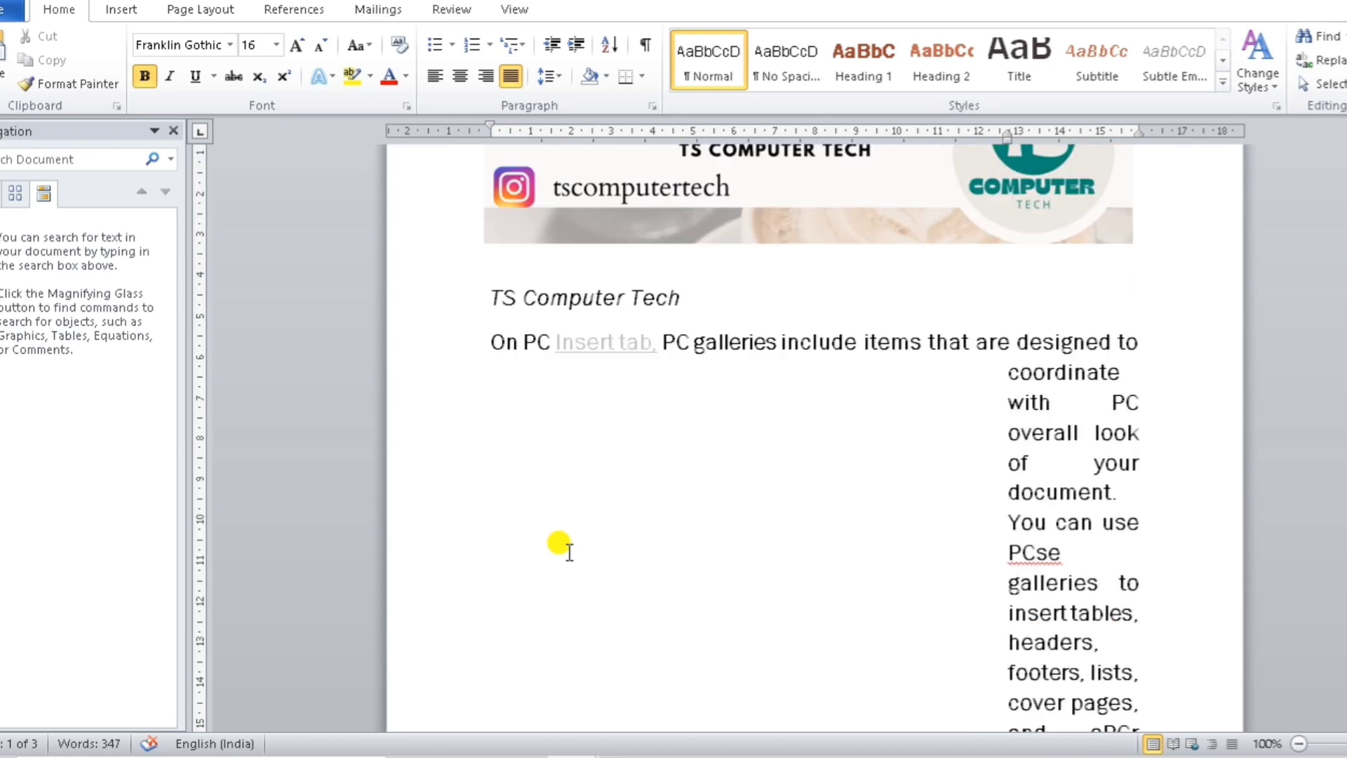
scroll(560, 546, down, 1)
scroll(559, 546, down, 2)
scroll(559, 546, down, 2)
scroll(559, 546, down, 2)
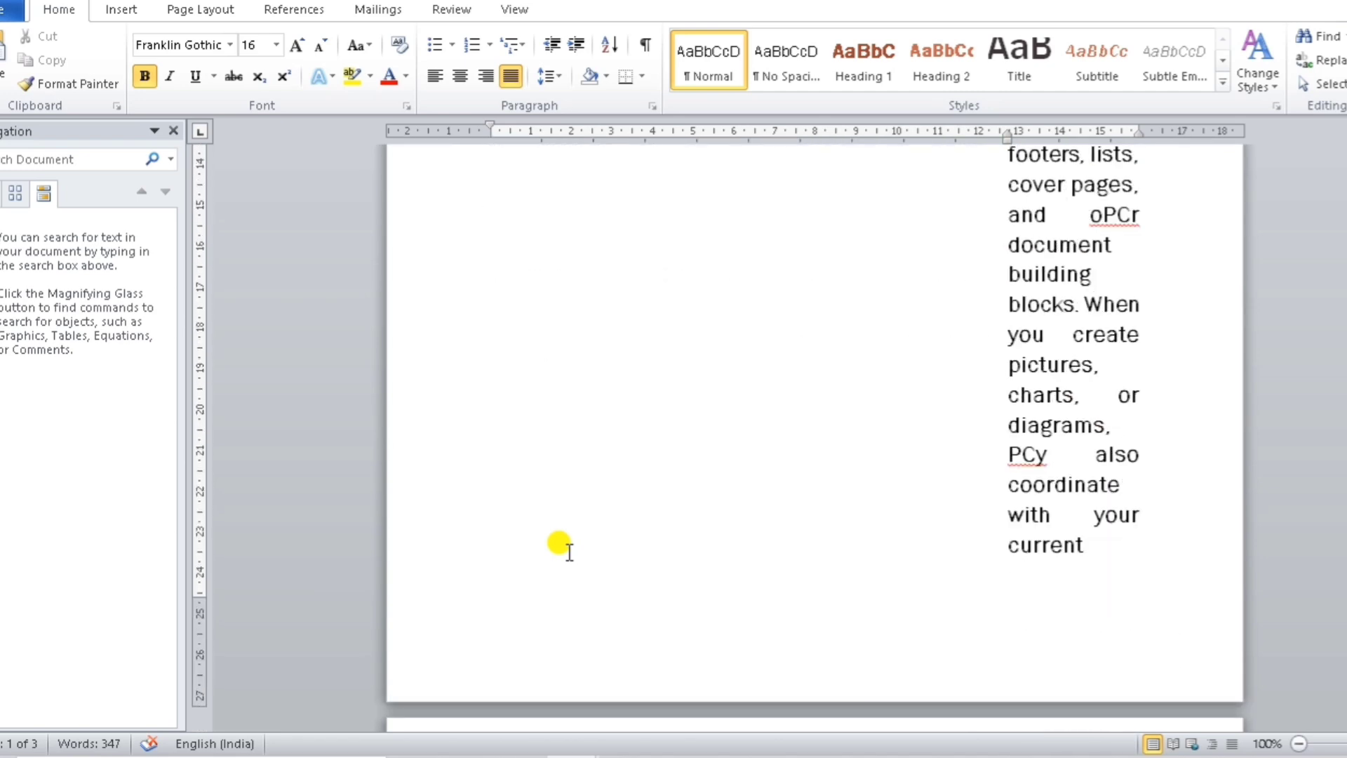
scroll(559, 546, down, 3)
scroll(559, 546, down, 4)
scroll(560, 546, down, 3)
scroll(559, 546, up, 3)
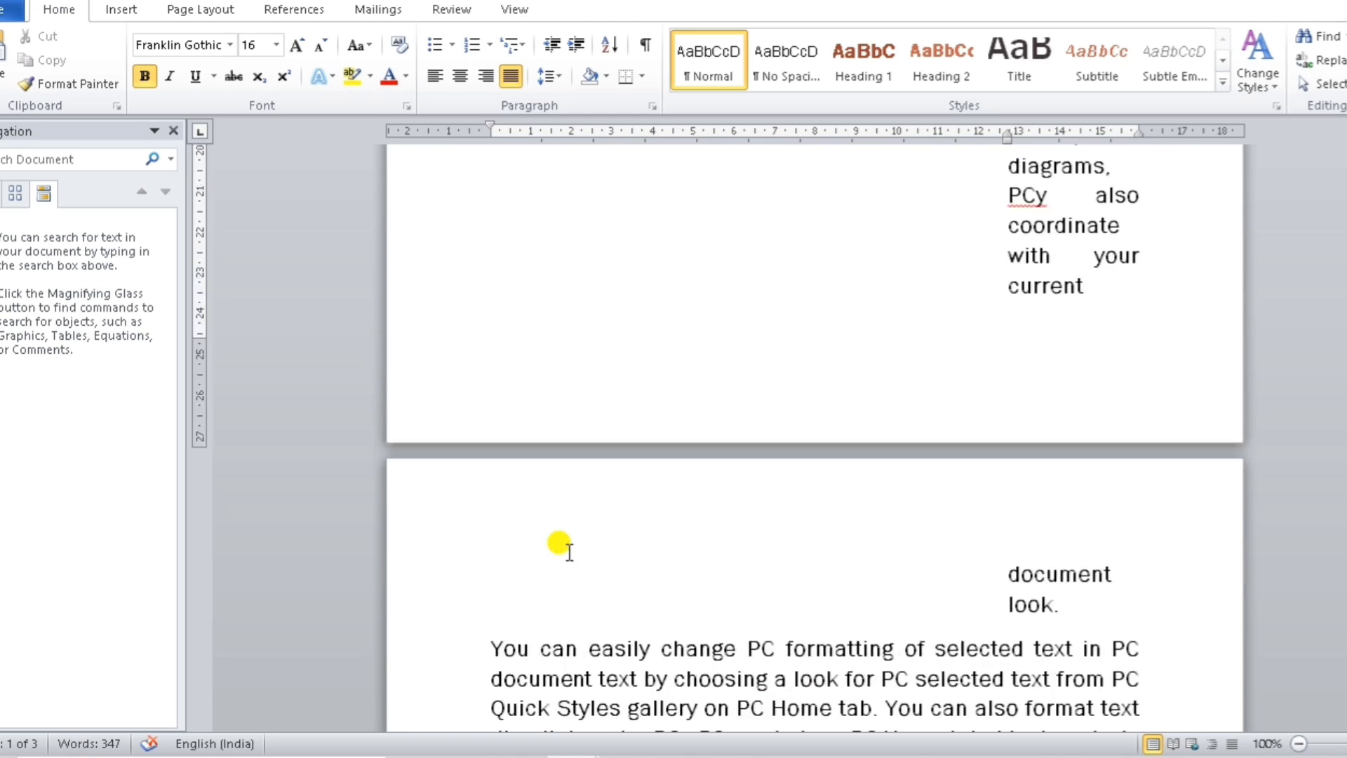
scroll(559, 546, up, 4)
scroll(559, 546, up, 6)
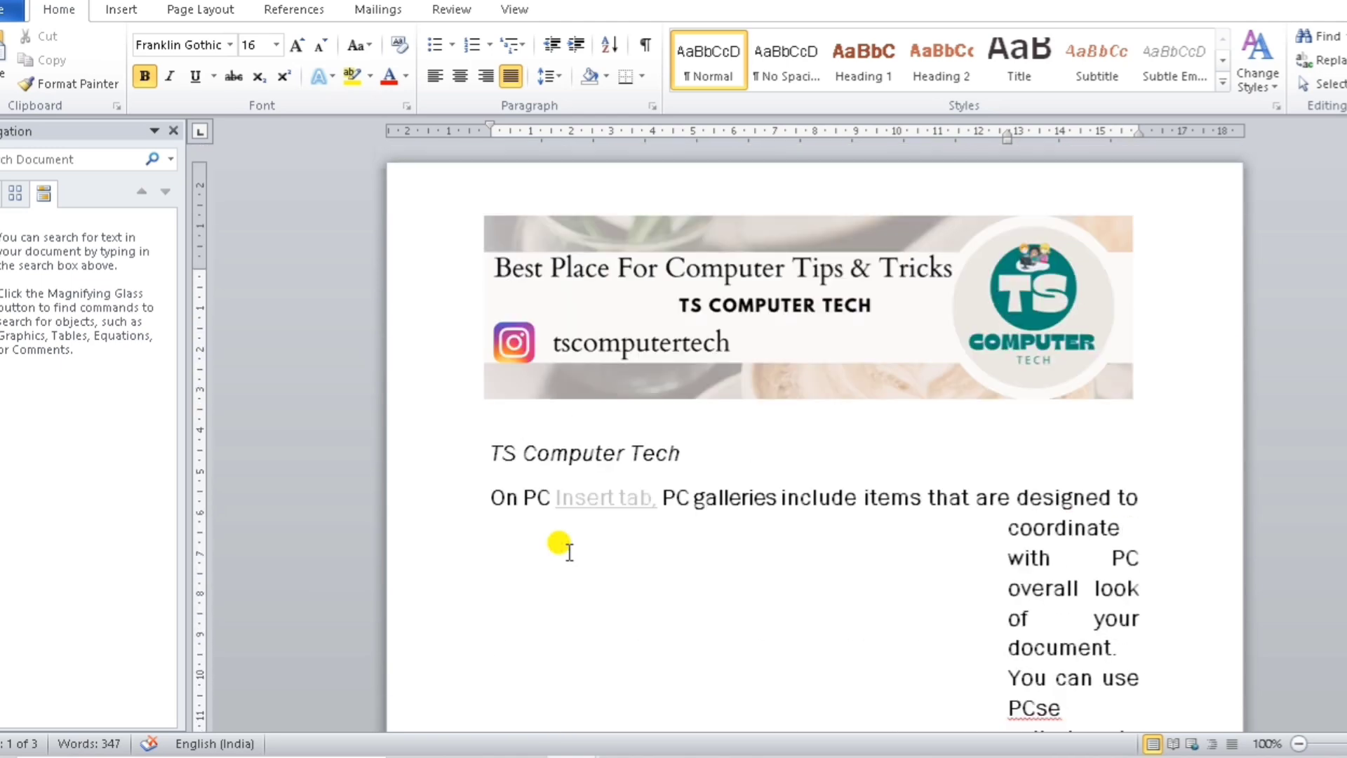
Step: Shrink the first paragraph's hanging indent four steps until it is removed
key(ctrl+shift+t)
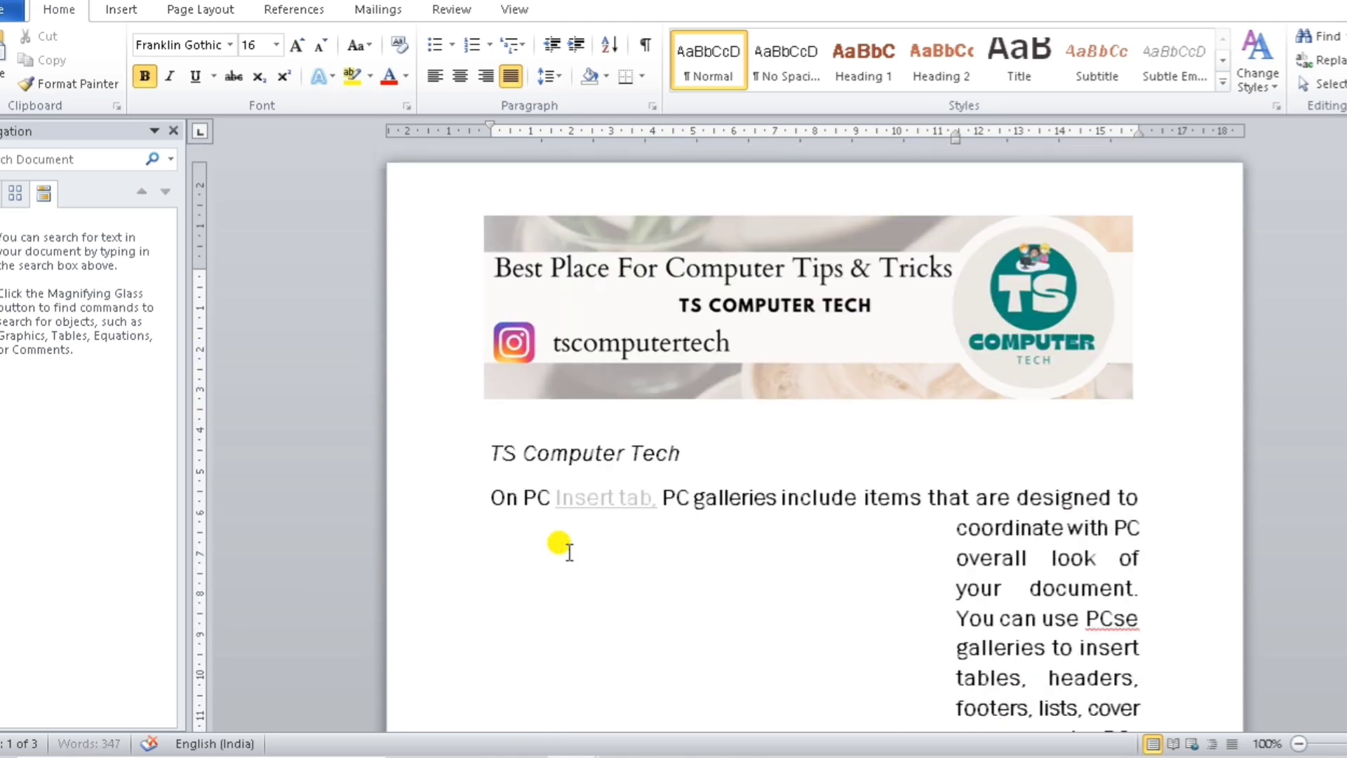
key(ctrl+shift+t)
key(ctrl+shift+t)
key(ctrl+shift+t)
key(ctrl+shift+t)
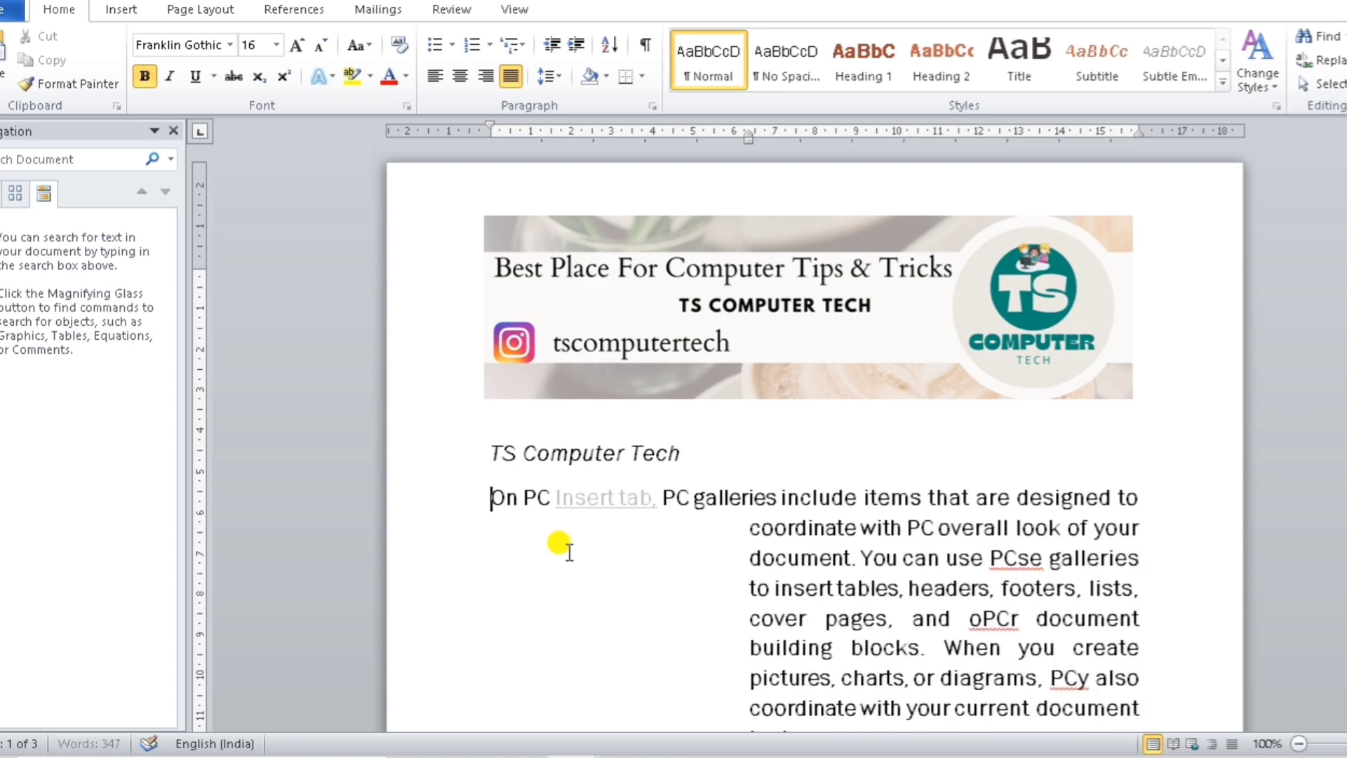
key(ctrl+shift+t)
key(ctrl+shift+t)
key(ctrl+shift+t)
key(ctrl+shift+t)
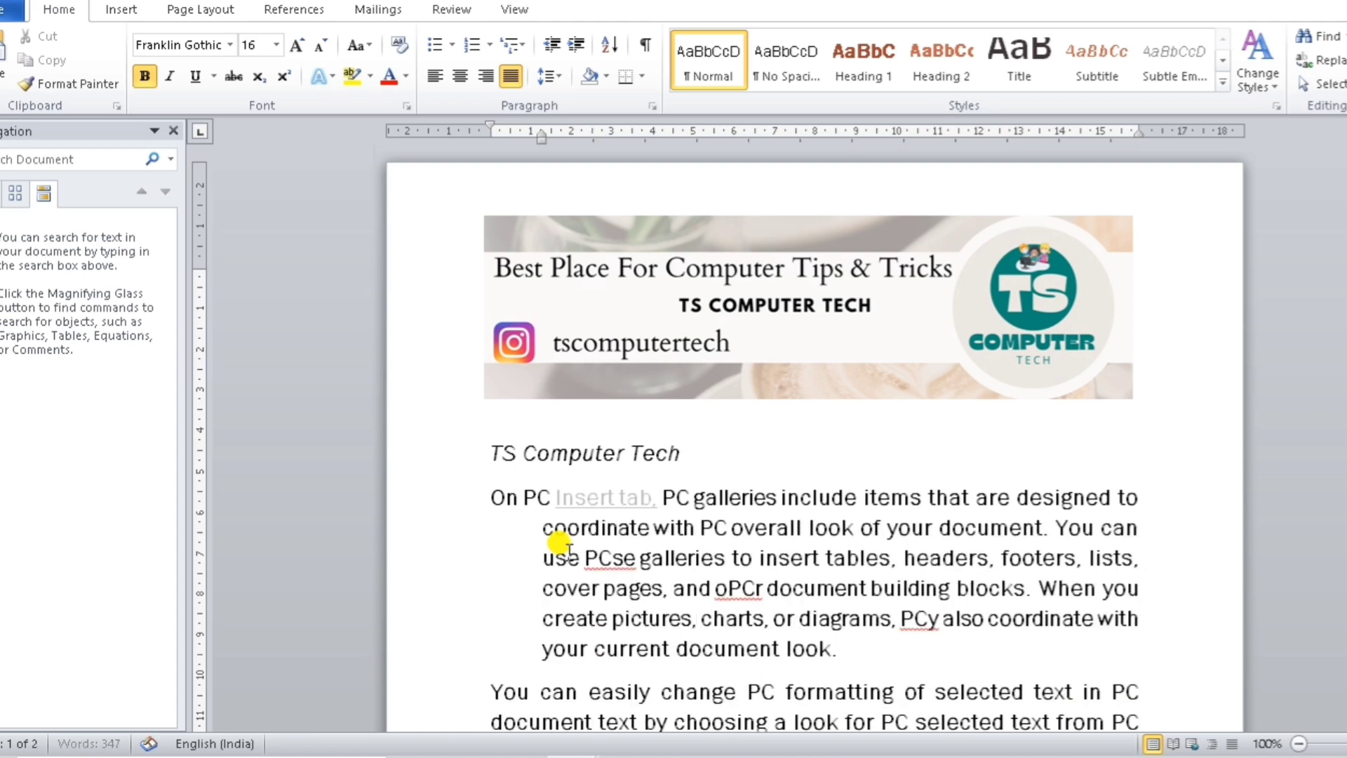
key(ctrl+shift+t)
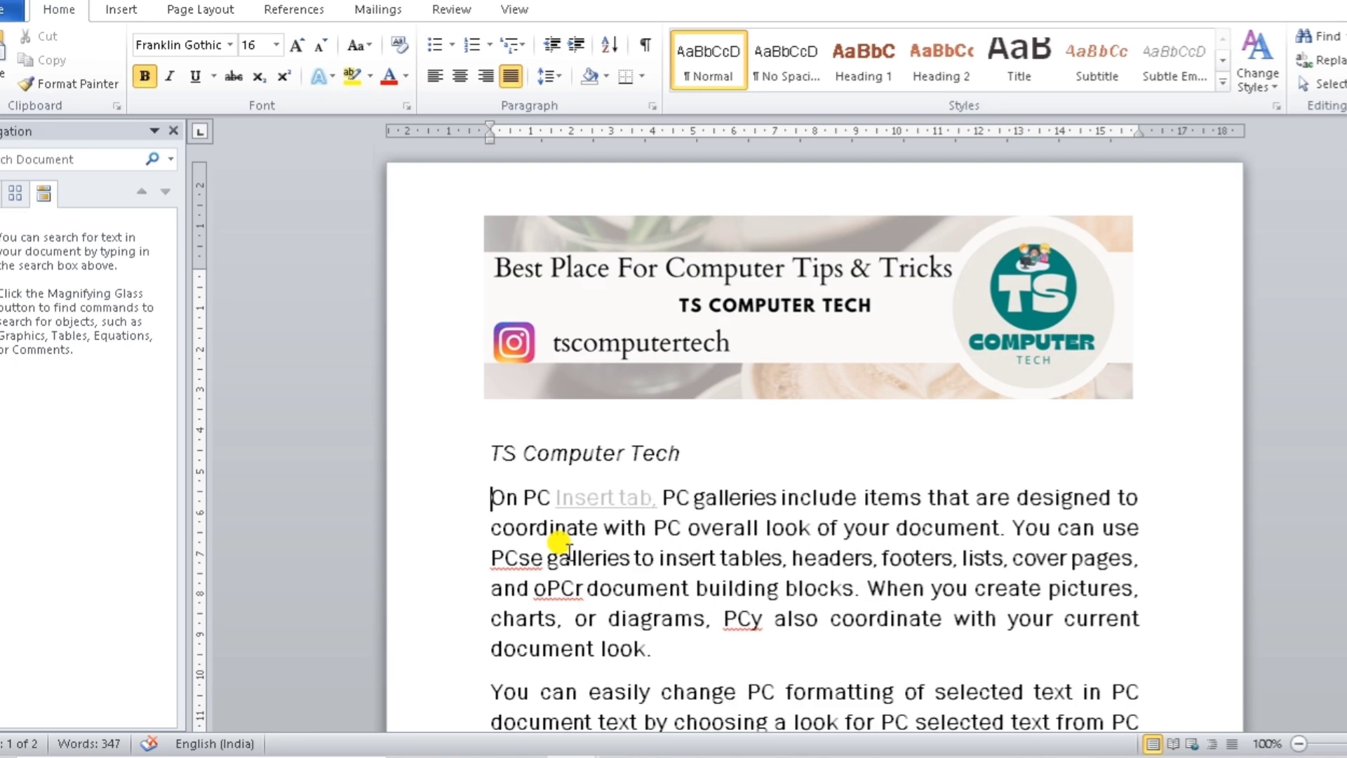
Step: Widen the hanging indent three steps again, then narrow it by two steps
key(ctrl+t)
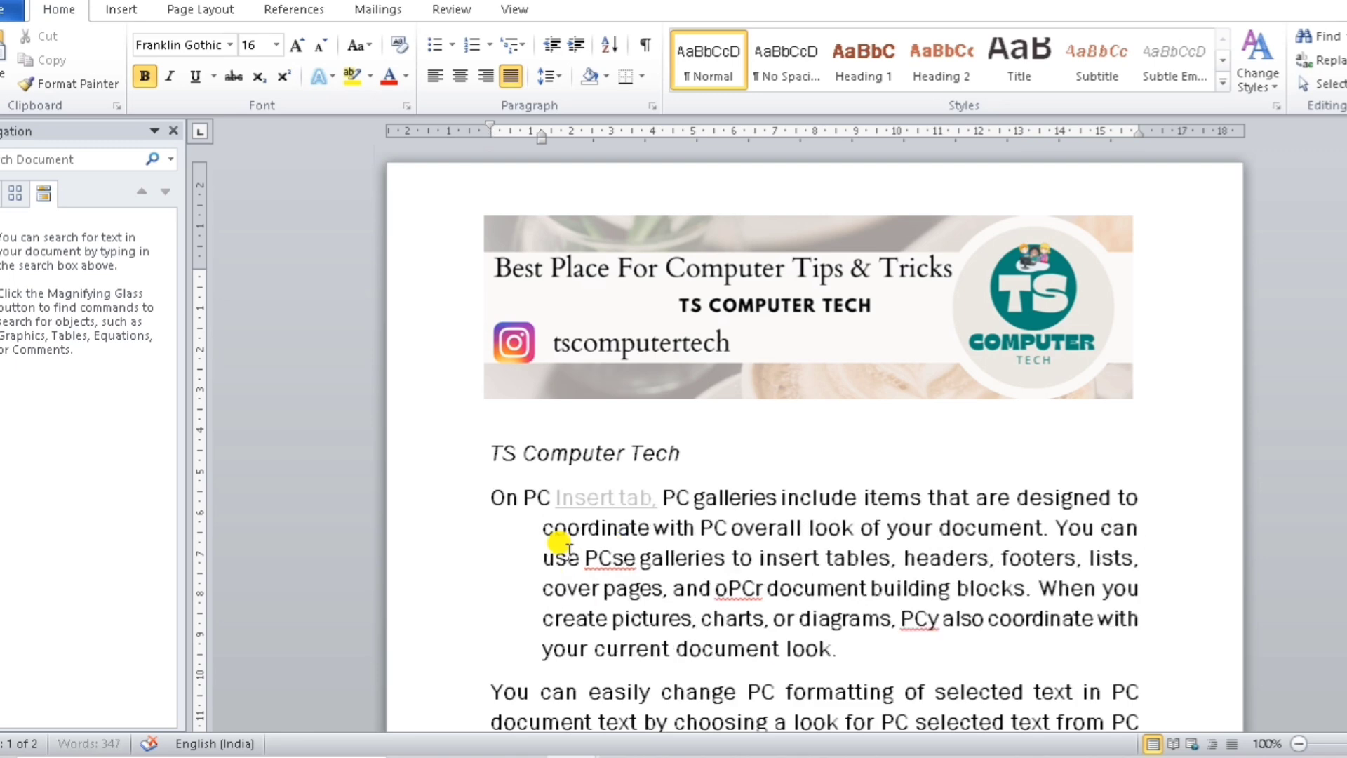
key(ctrl+t)
key(ctrl+t)
key(ctrl+t)
key(ctrl+t)
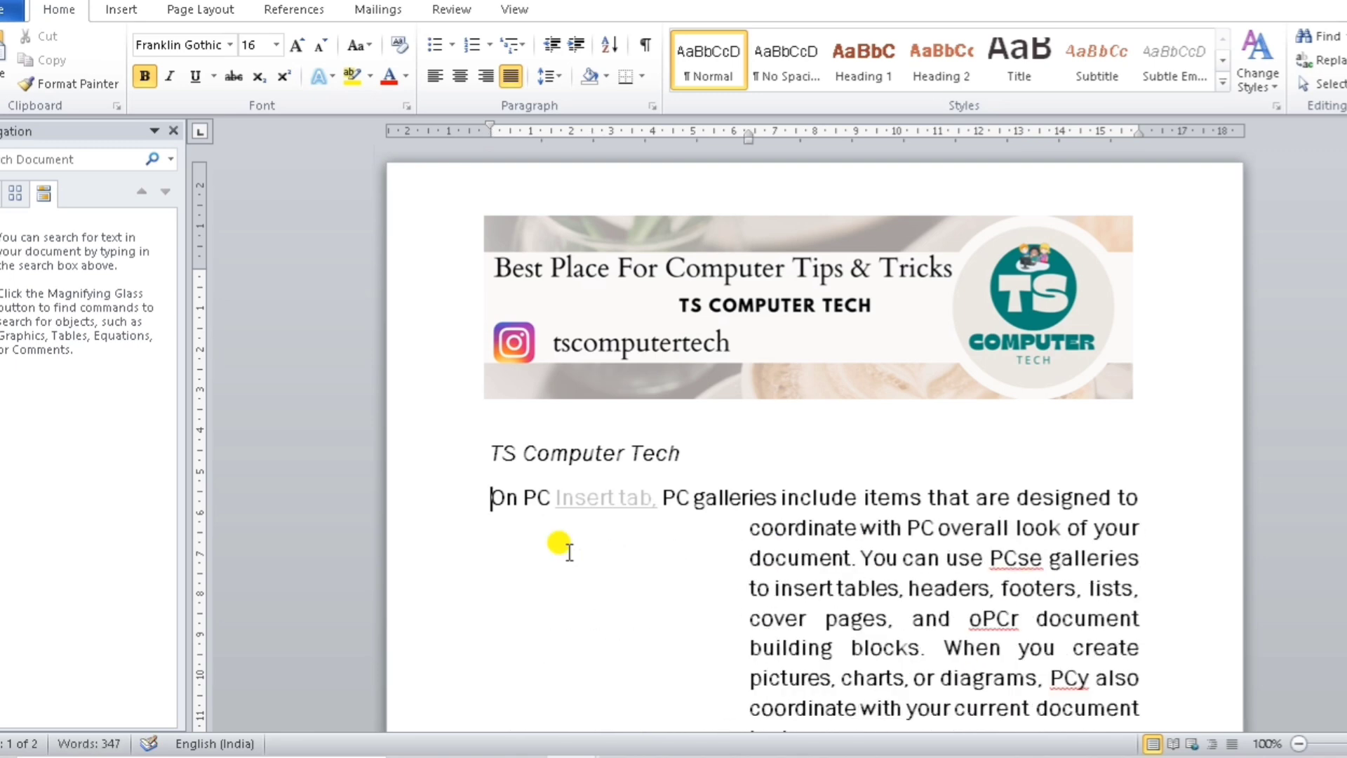
key(ctrl+t)
key(ctrl+t)
key(ctrl+t)
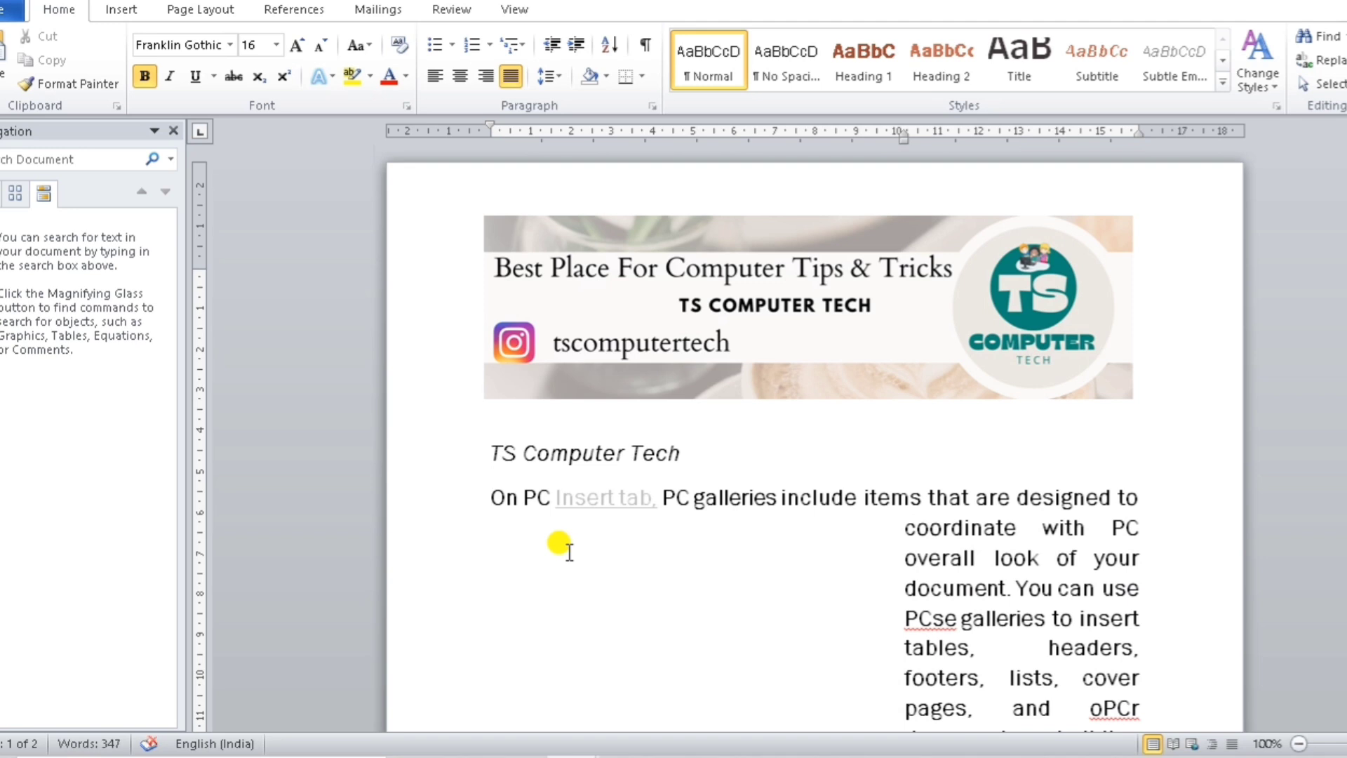
key(ctrl+shift+t)
key(ctrl+shift+t)
key(ctrl+shift+t)
key(ctrl+shift+t)
key(ctrl+shift+t)
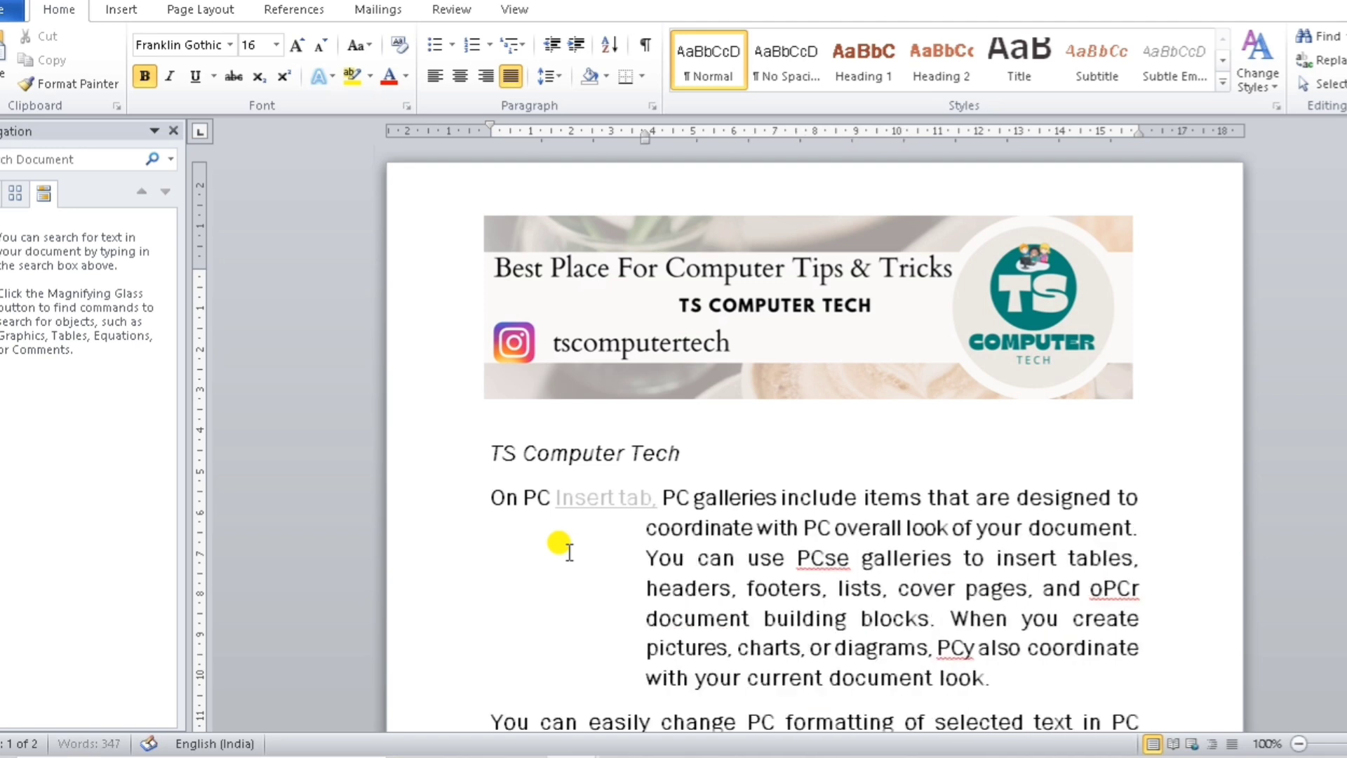
key(ctrl+shift+t)
key(ctrl+shift+t)
key(ctrl+shift+t)
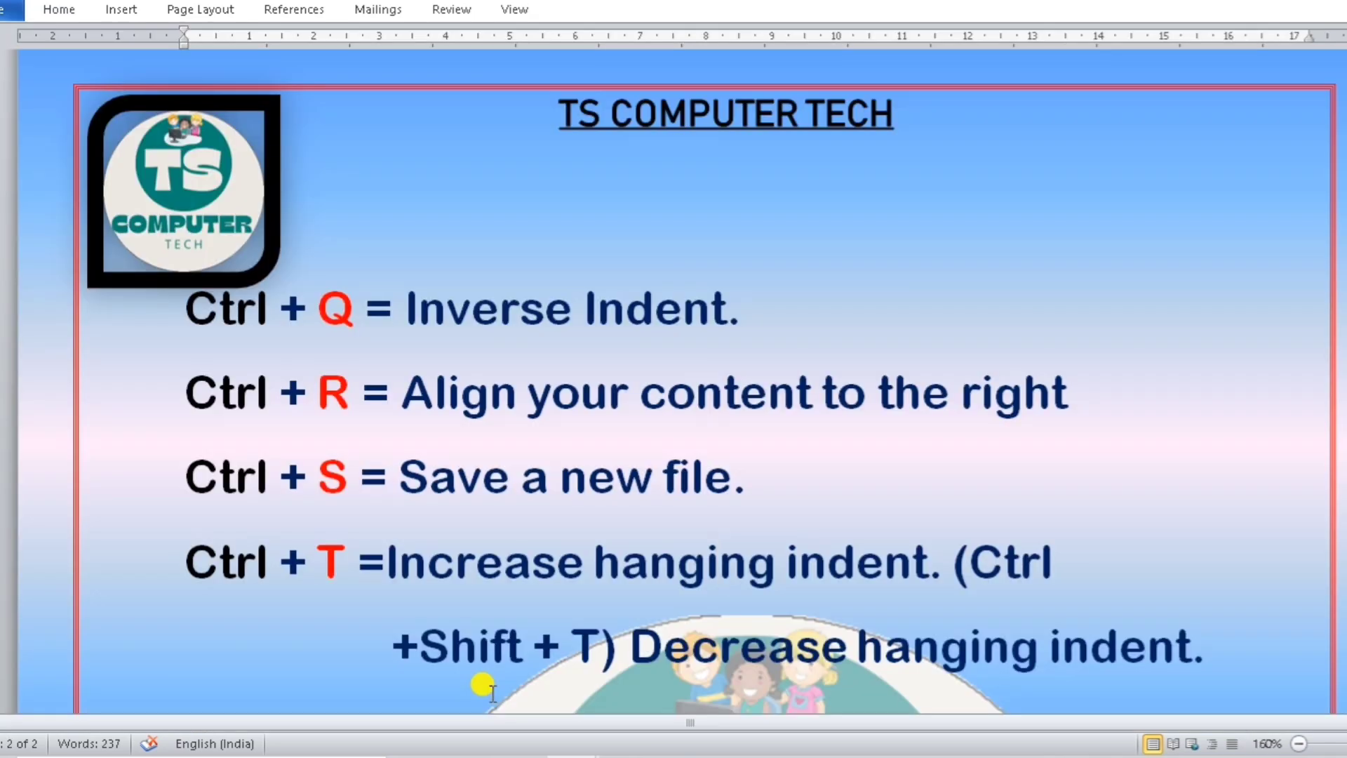
Step: Underline 'that are designed to' in the first paragraph, then reselect that phrase
scroll(481, 685, down, 1)
scroll(482, 686, down, 1)
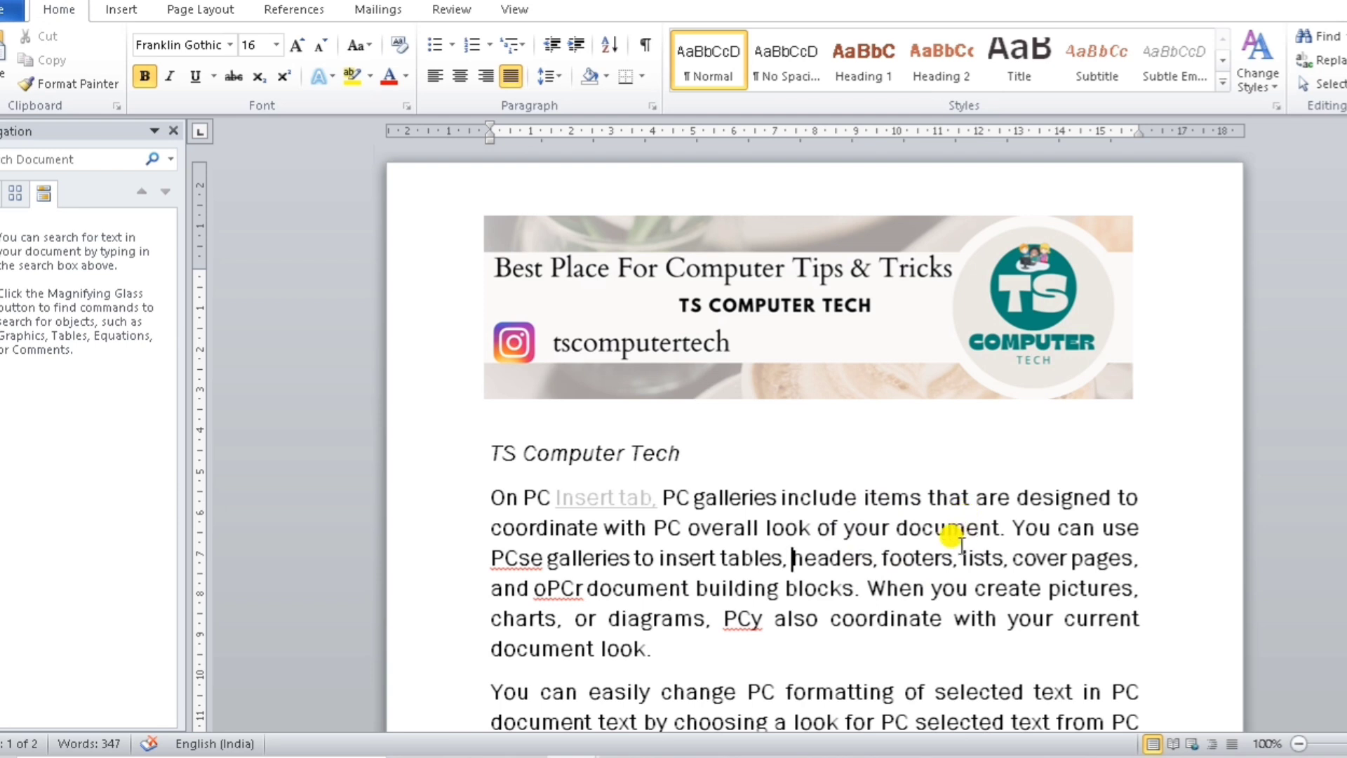
drag(1140, 497, 958, 499)
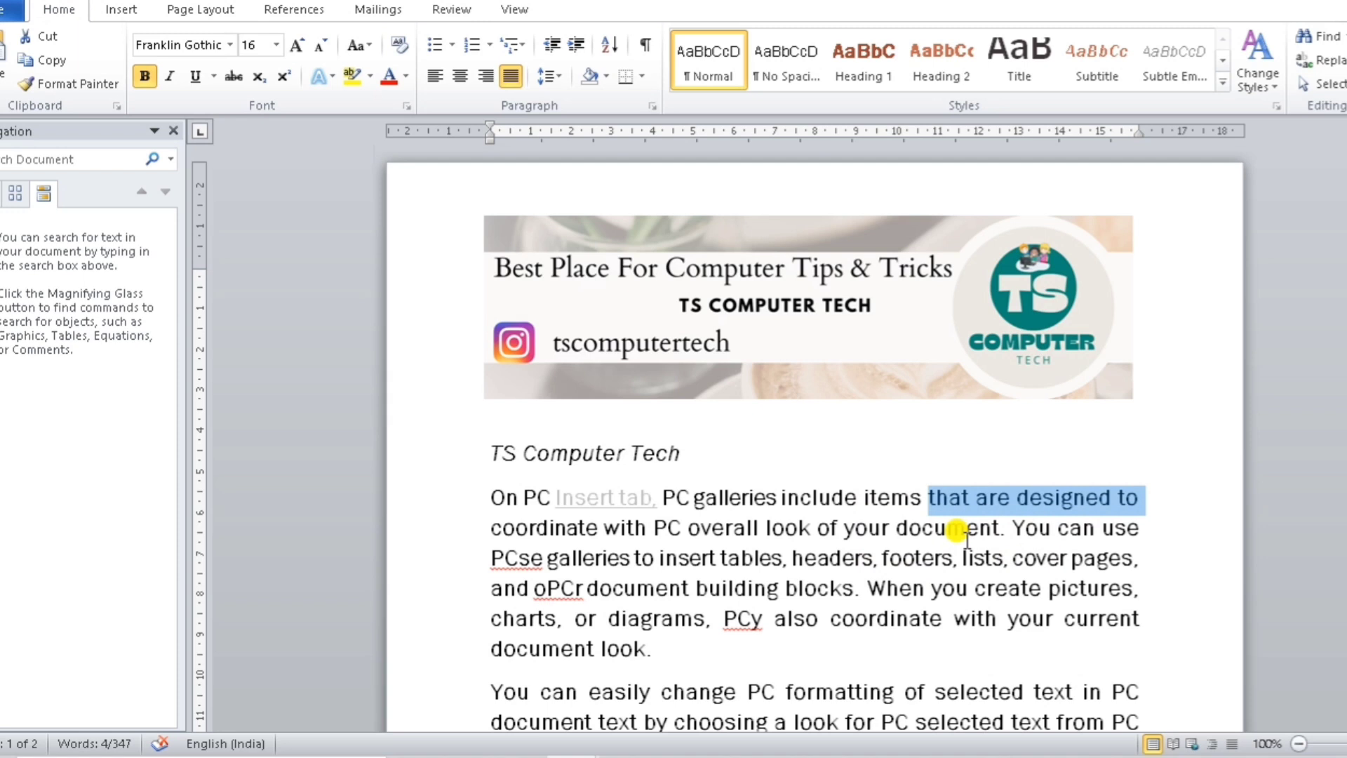
key(ctrl+u)
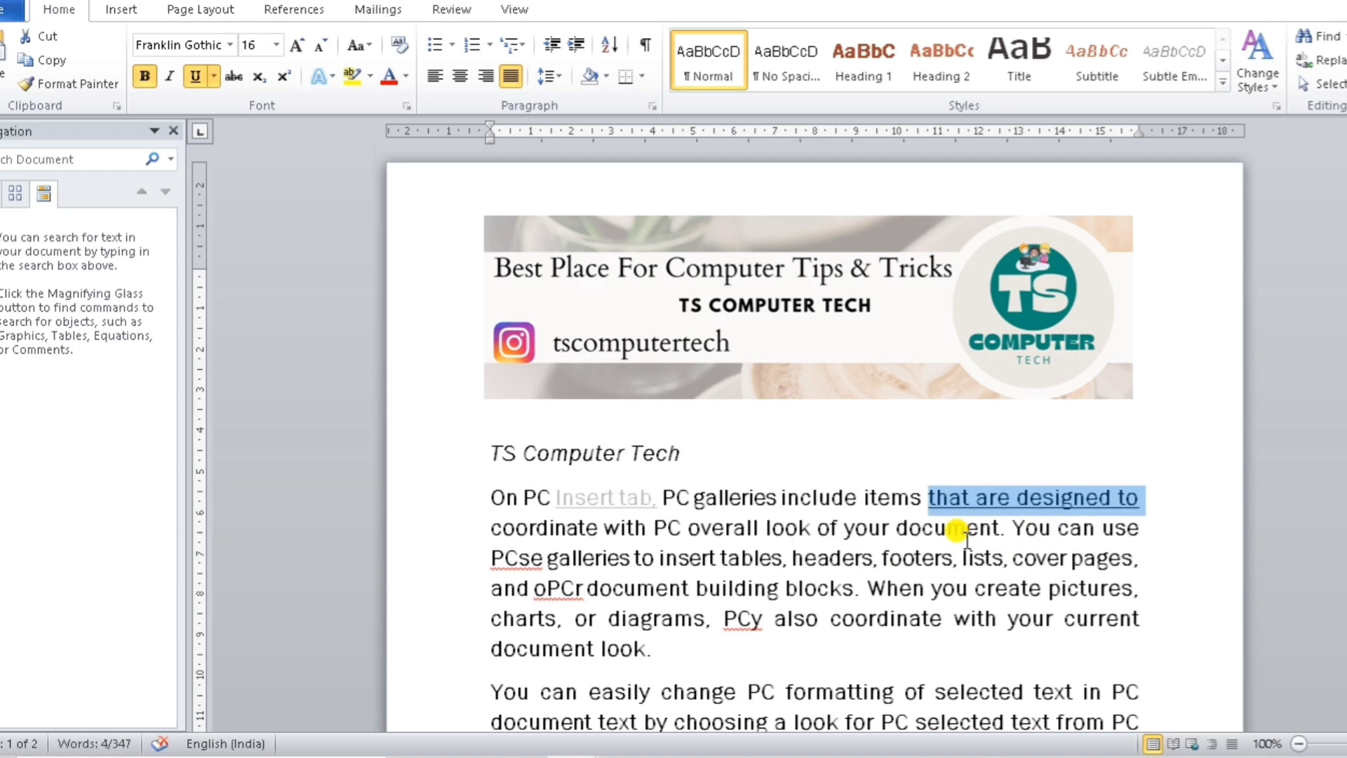
click(1083, 527)
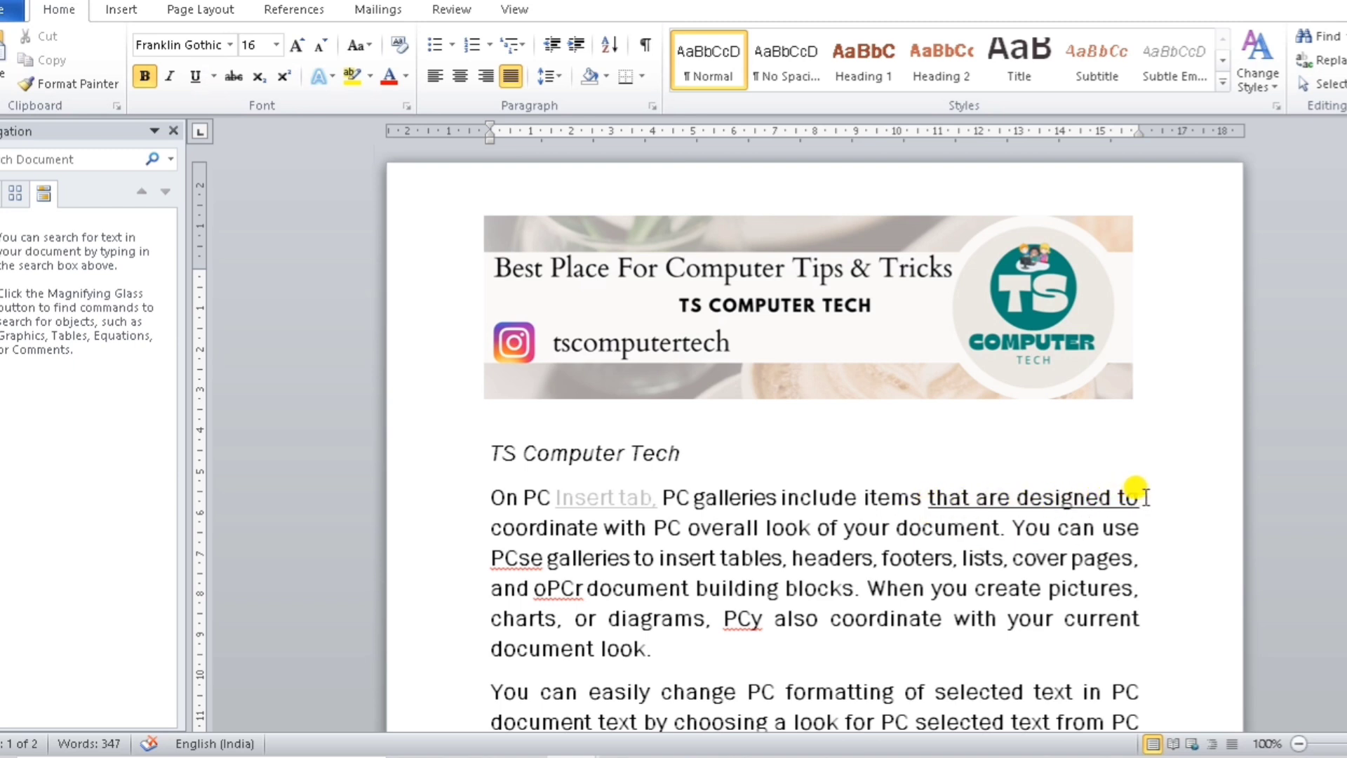
drag(1133, 495, 1017, 500)
click(982, 554)
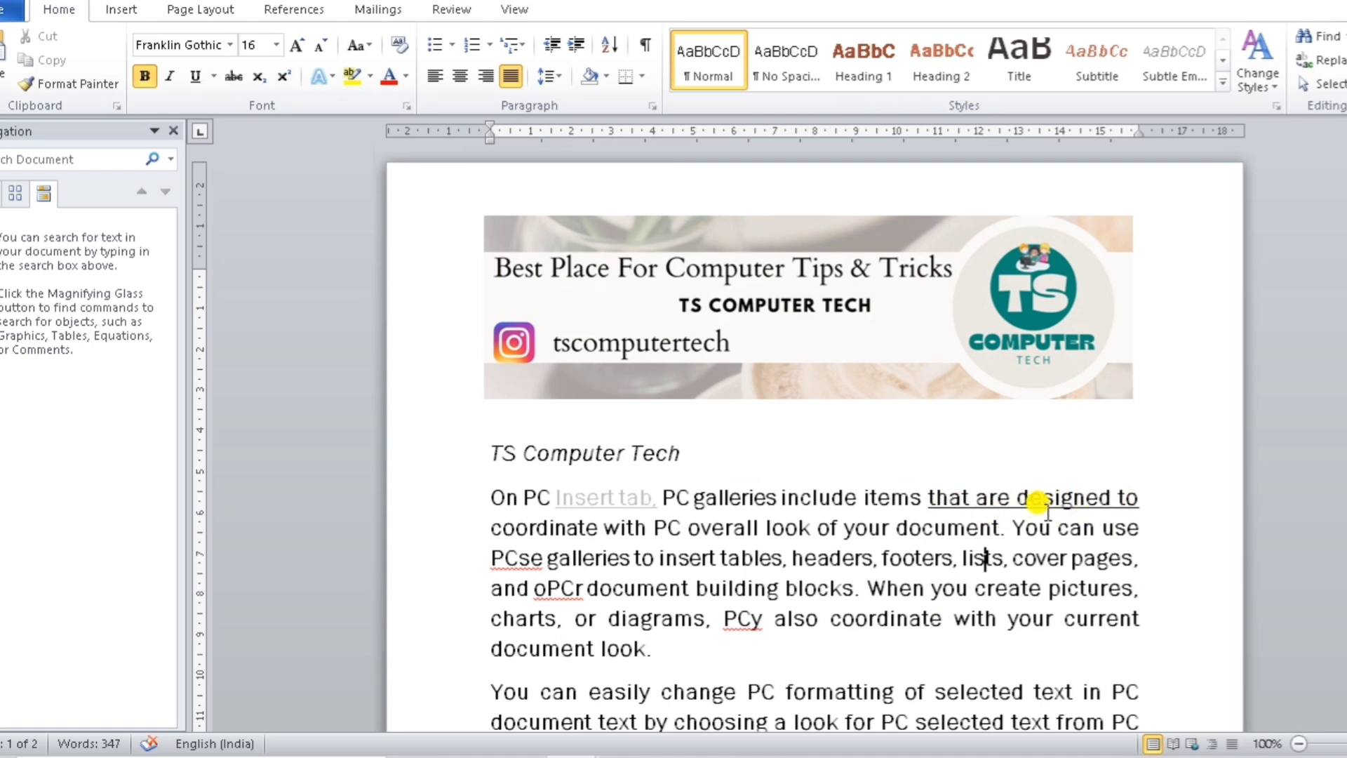
drag(1146, 495, 928, 498)
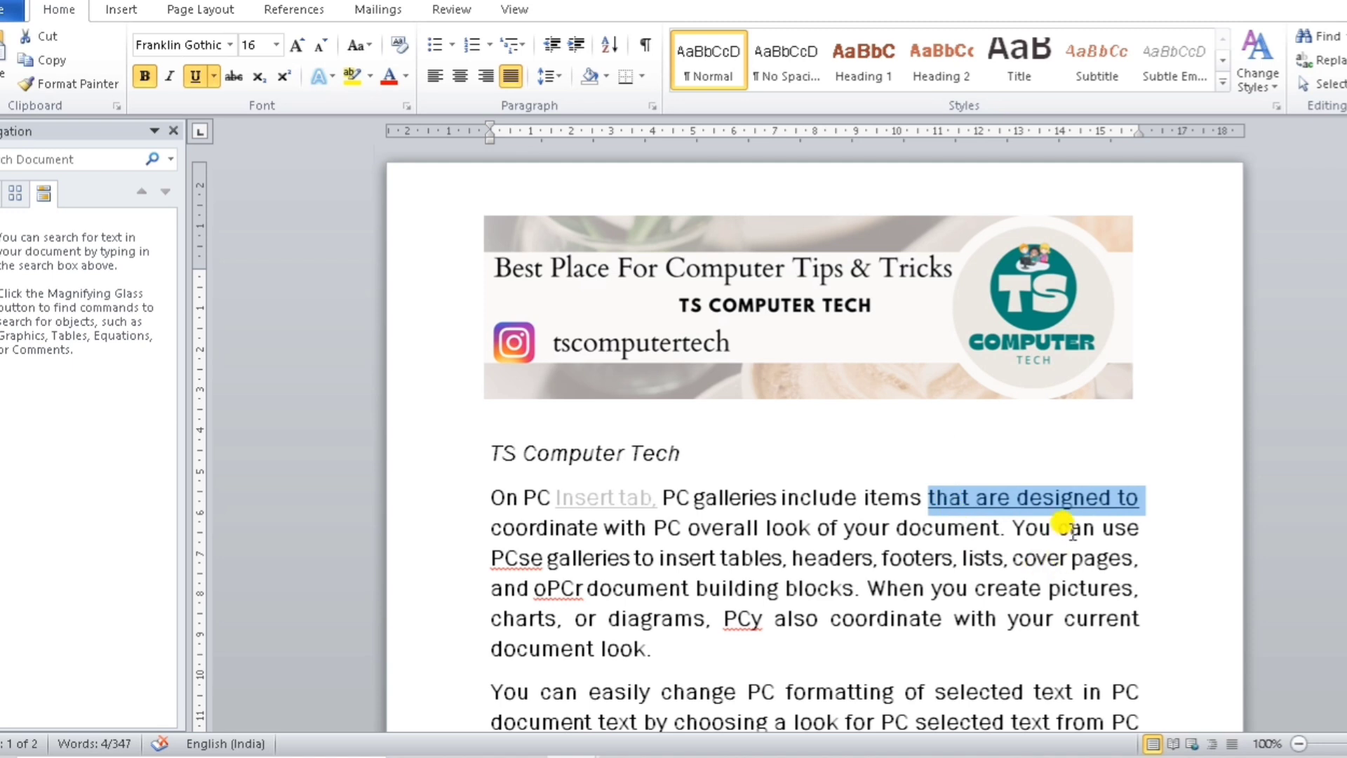
Step: Double-underline 'that are designed to', and single-underline 'You can use' and ', cover pages,'
key(ctrl+shift+d)
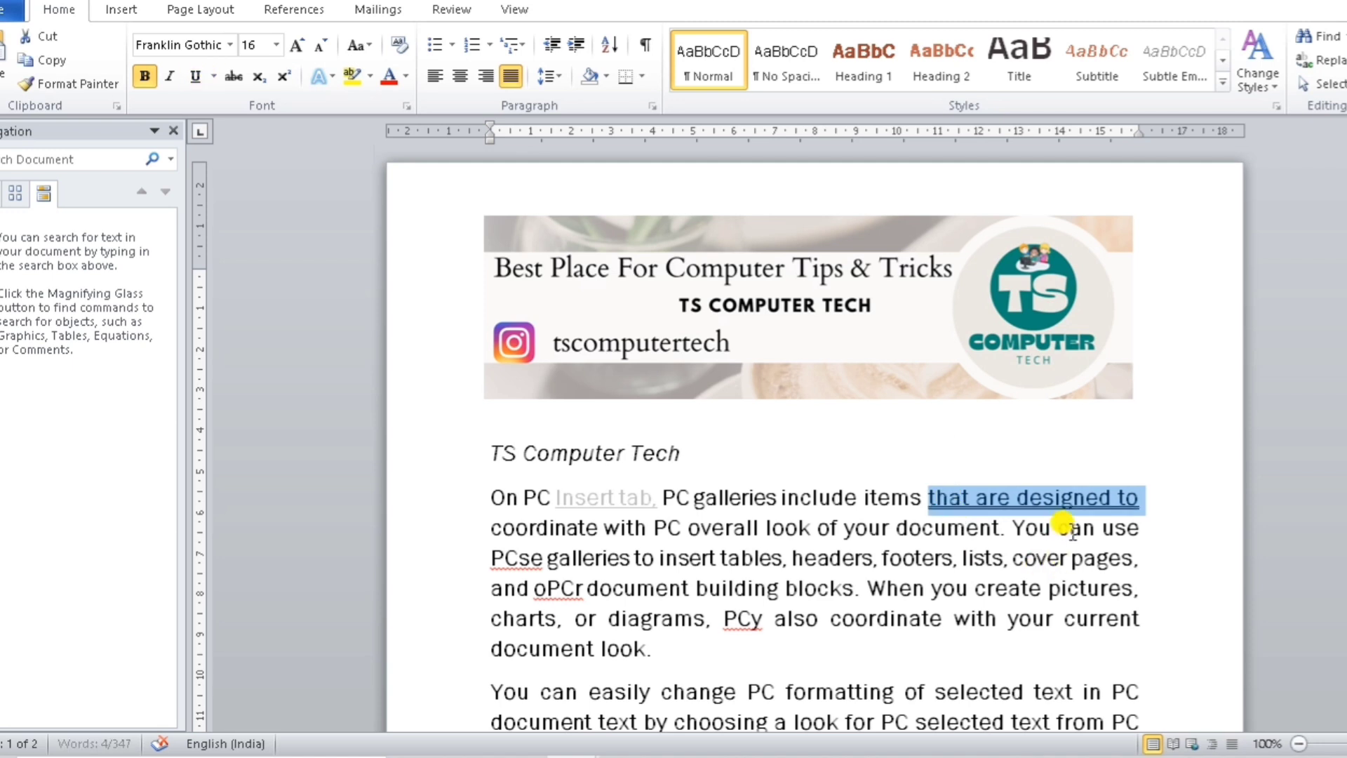
click(1122, 498)
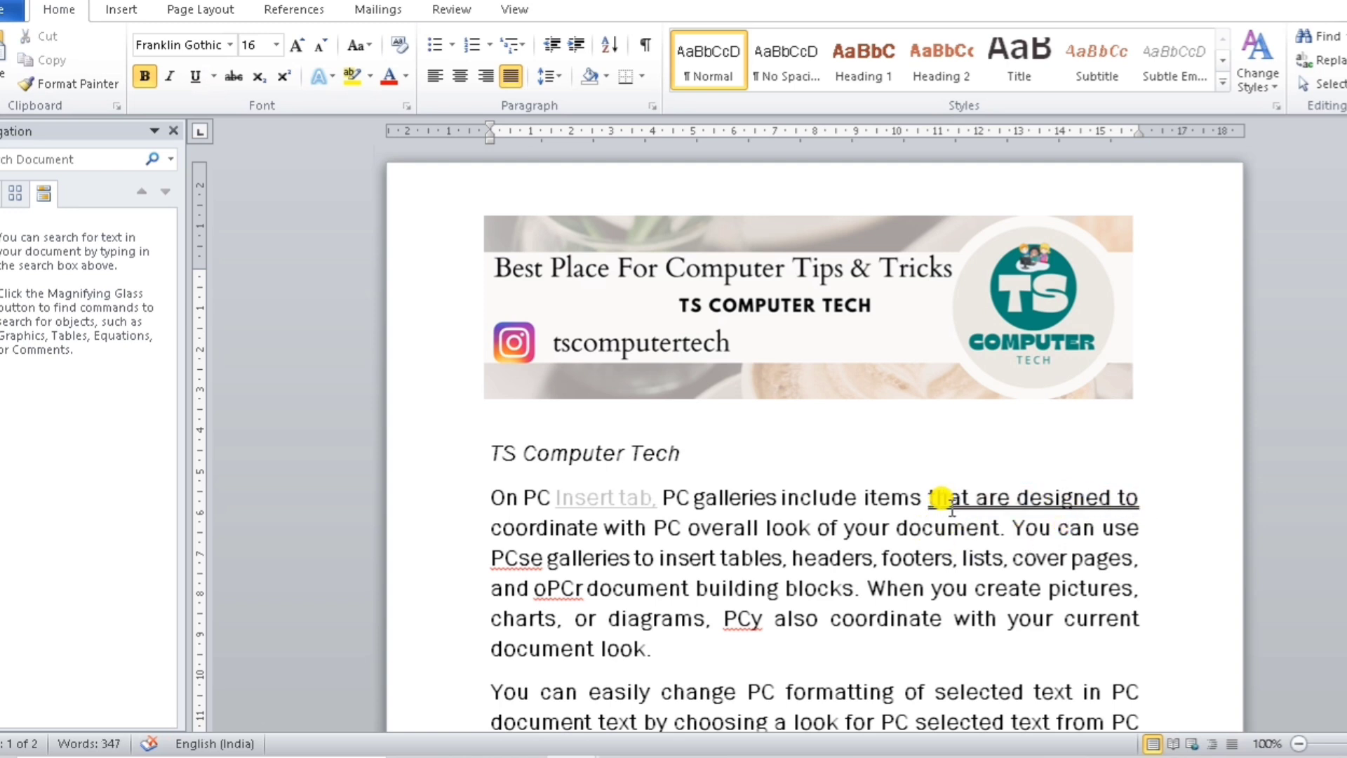
mouse_move(1010, 528)
mouse_down()
mouse_move(1140, 527)
mouse_move(1023, 530)
mouse_up()
click(1024, 558)
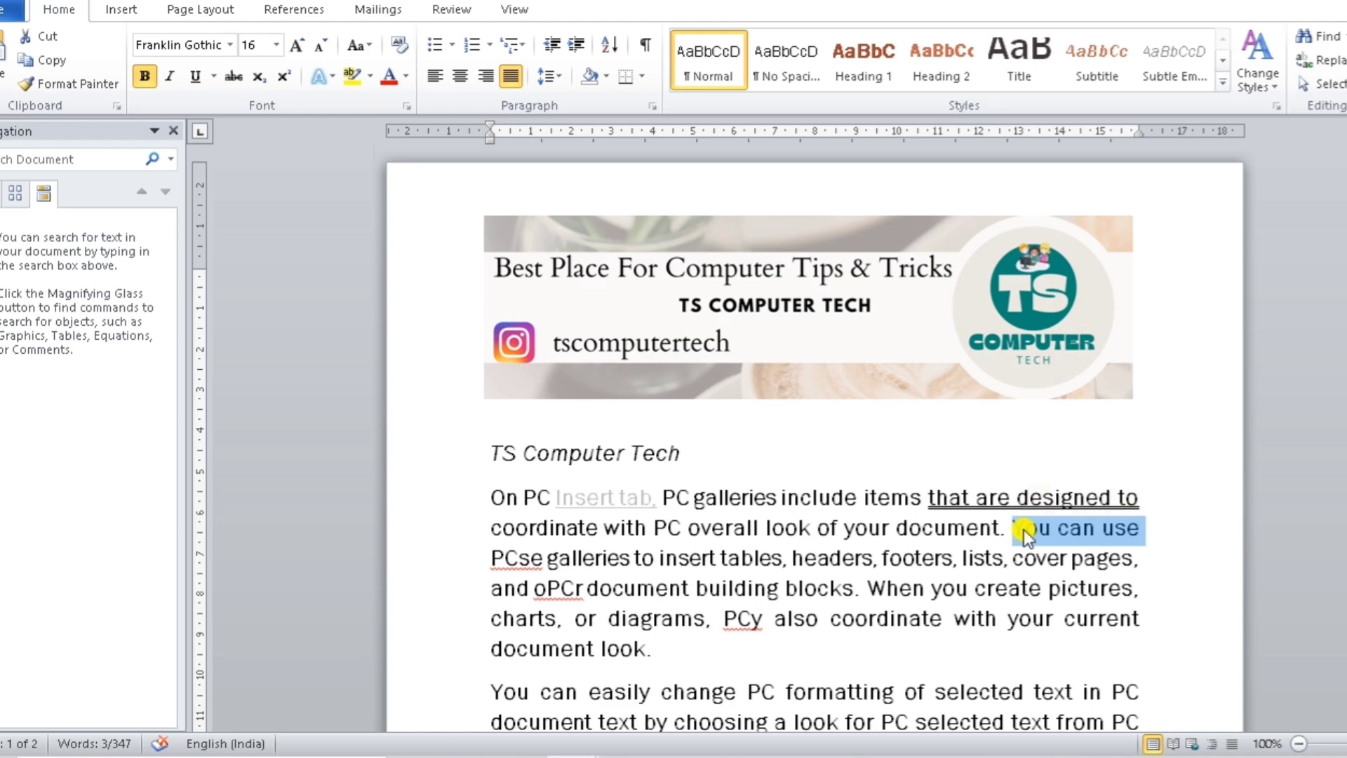
key(ctrl+u)
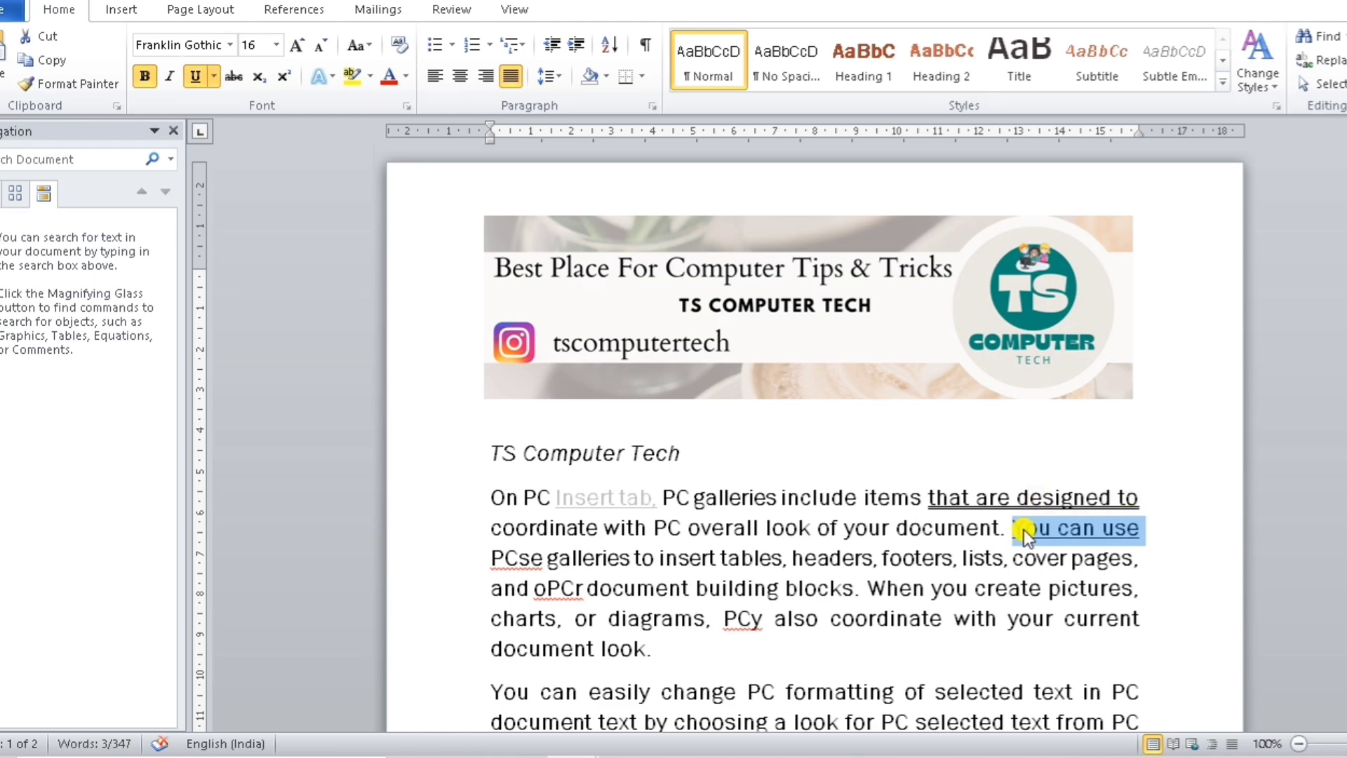
click(1035, 567)
drag(1141, 559, 998, 564)
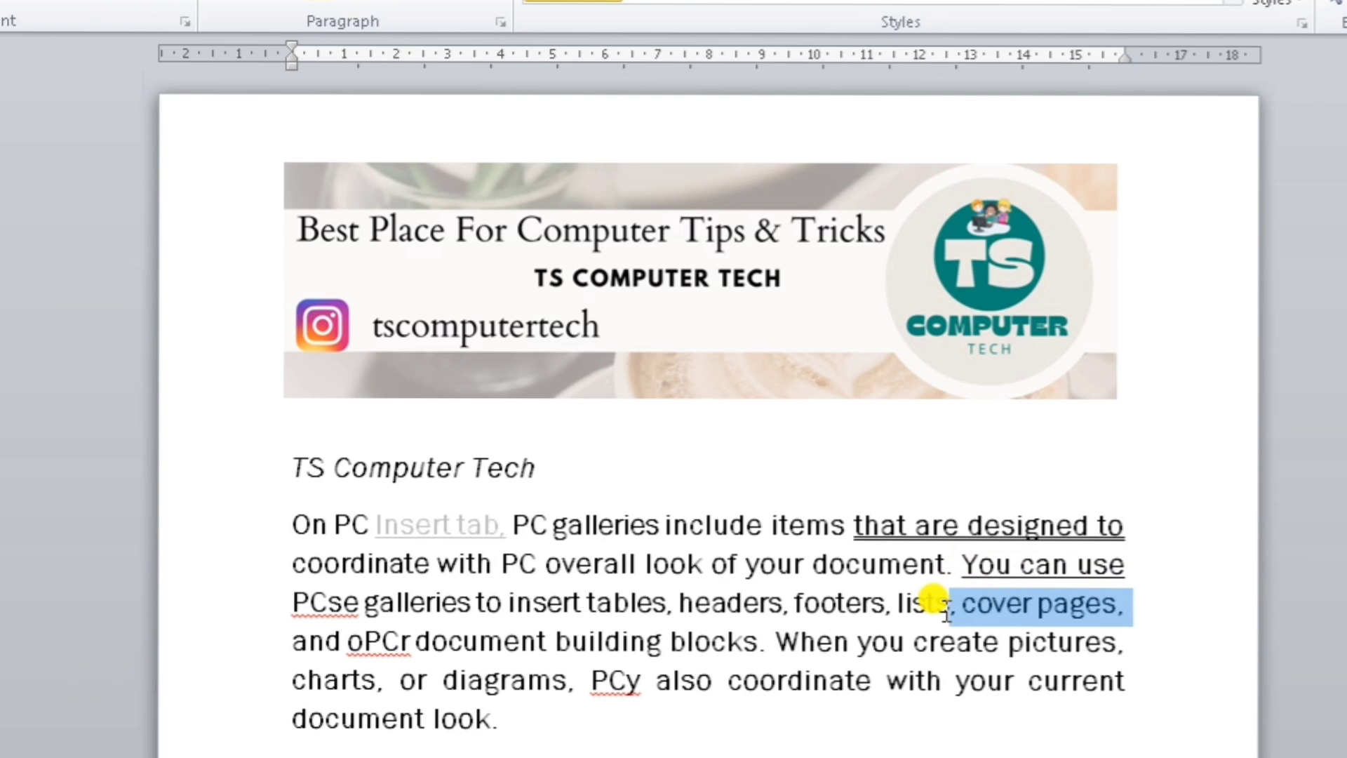
key(ctrl+u)
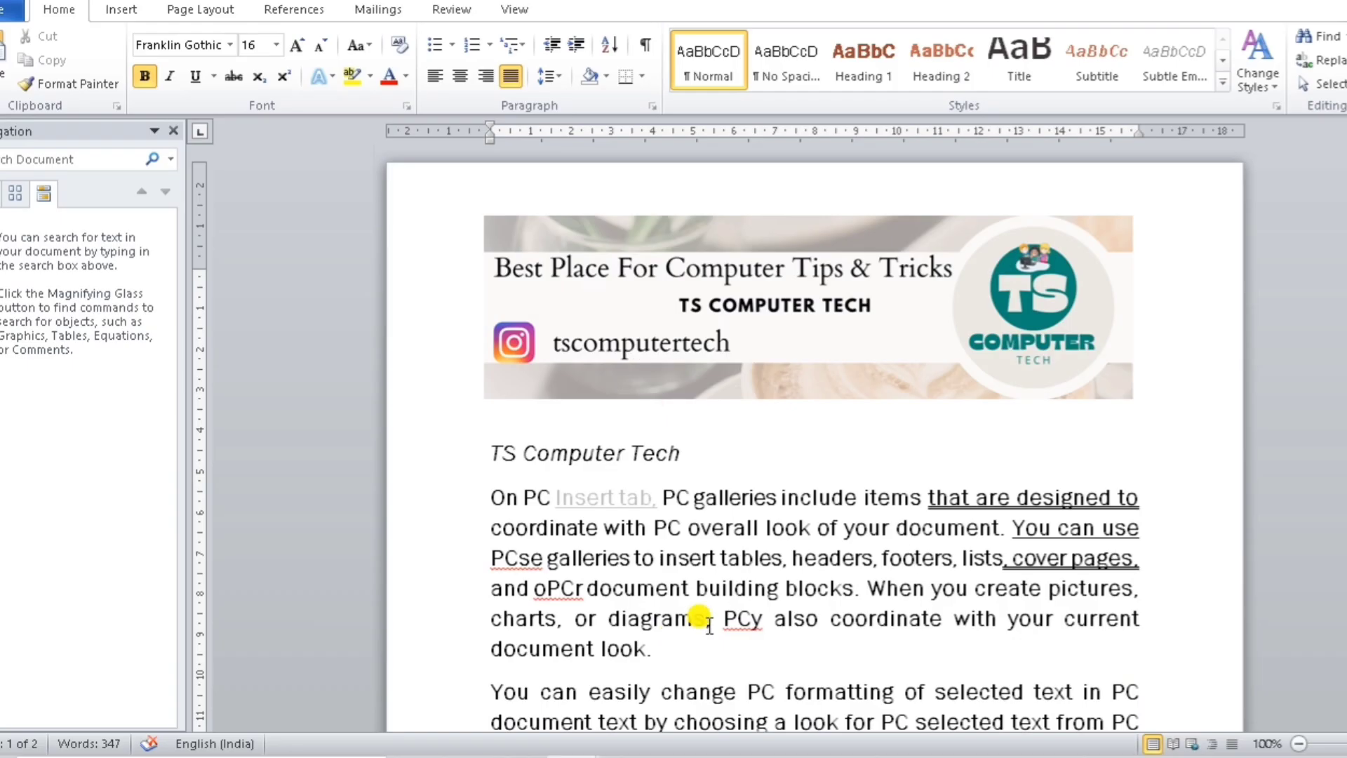
Step: Select the TS Computer Tech heading together with the first paragraph to copy them
click(706, 625)
mouse_move(489, 453)
mouse_down()
mouse_move(698, 617)
mouse_move(715, 651)
mouse_up()
key(ctrl+c)
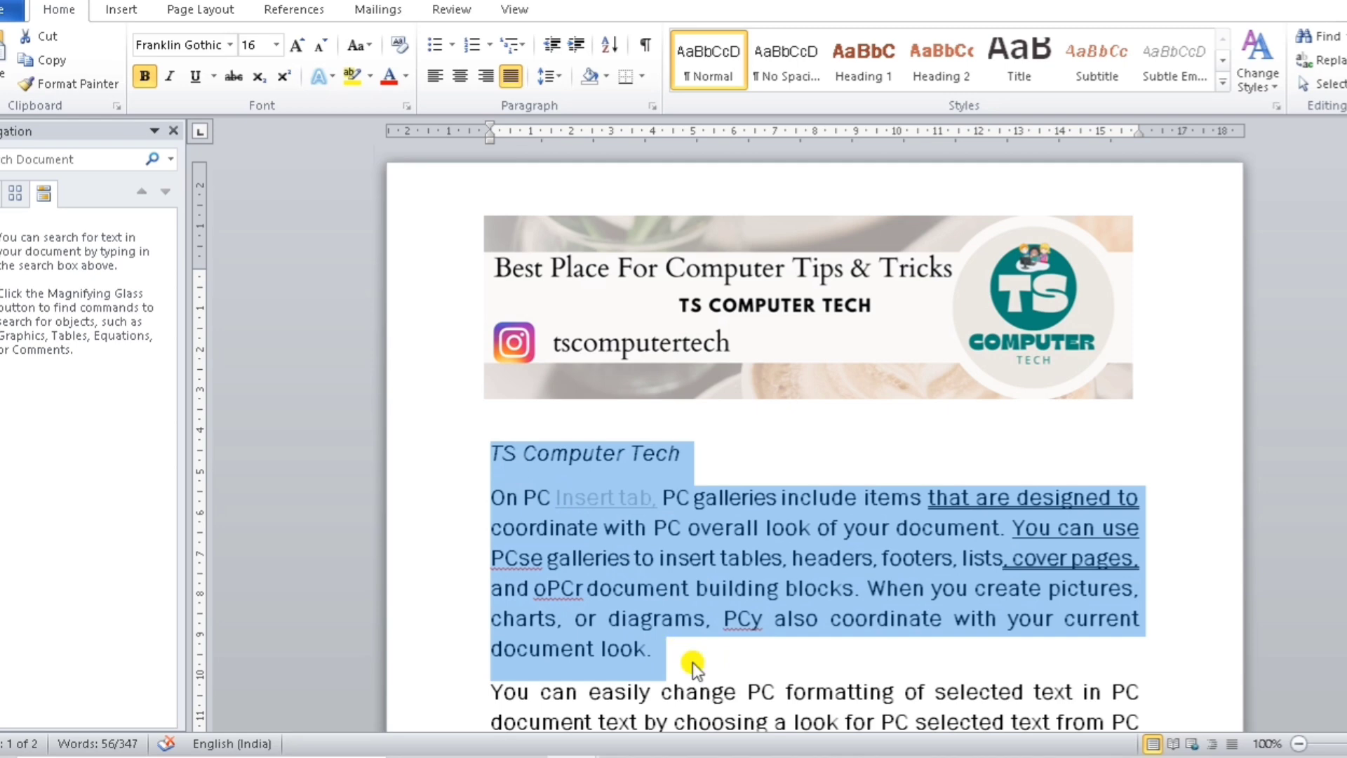
scroll(693, 661, down, 6)
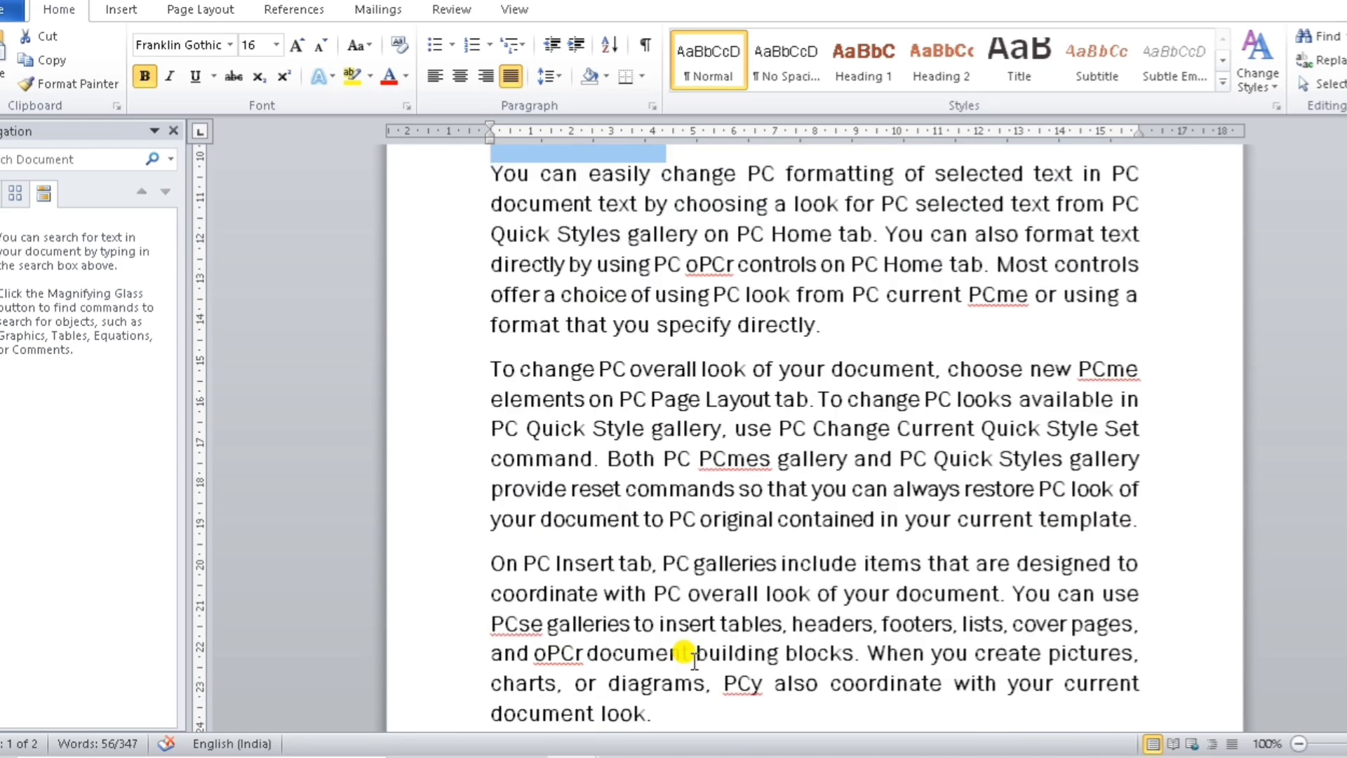
scroll(686, 657, down, 2)
scroll(686, 656, down, 7)
scroll(693, 660, down, 3)
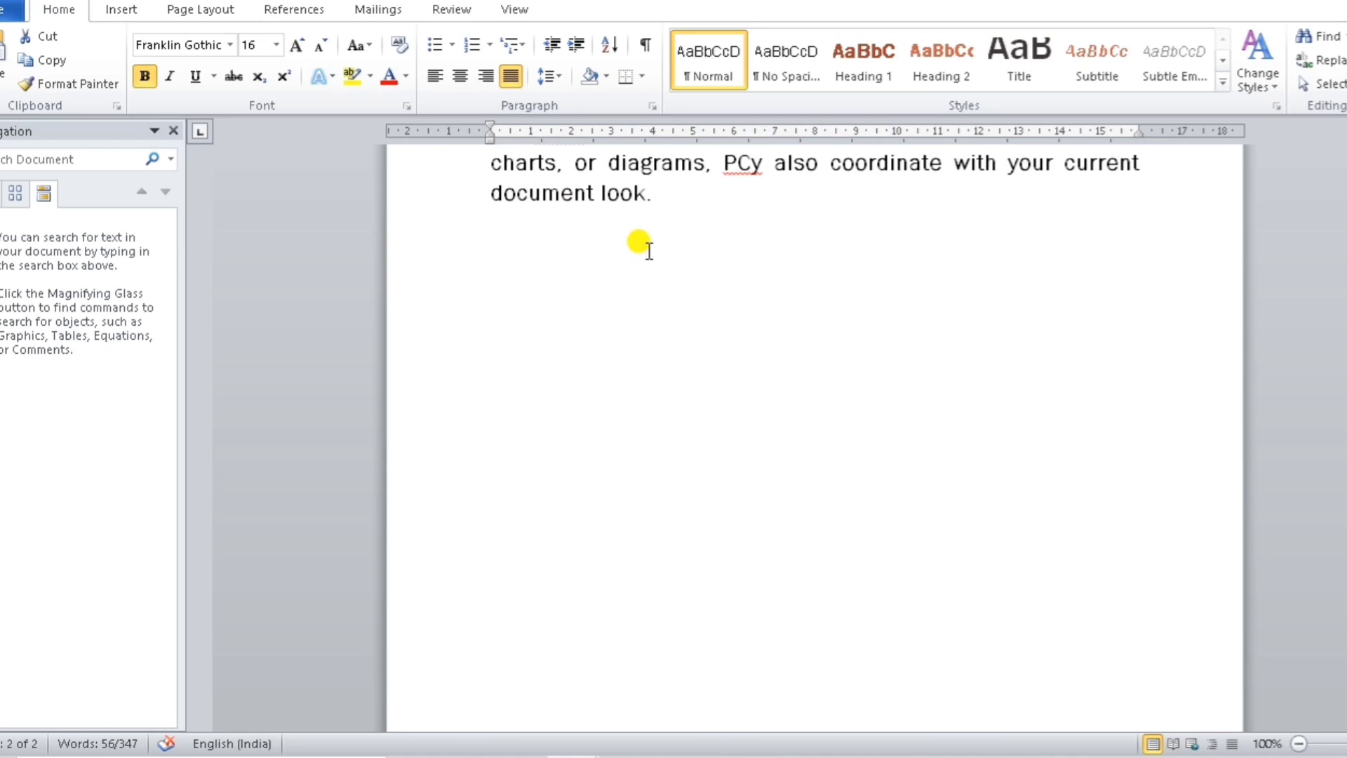
Step: Paste three copies of the heading and paragraph on a new line at the document's end
click(683, 203)
key(Return)
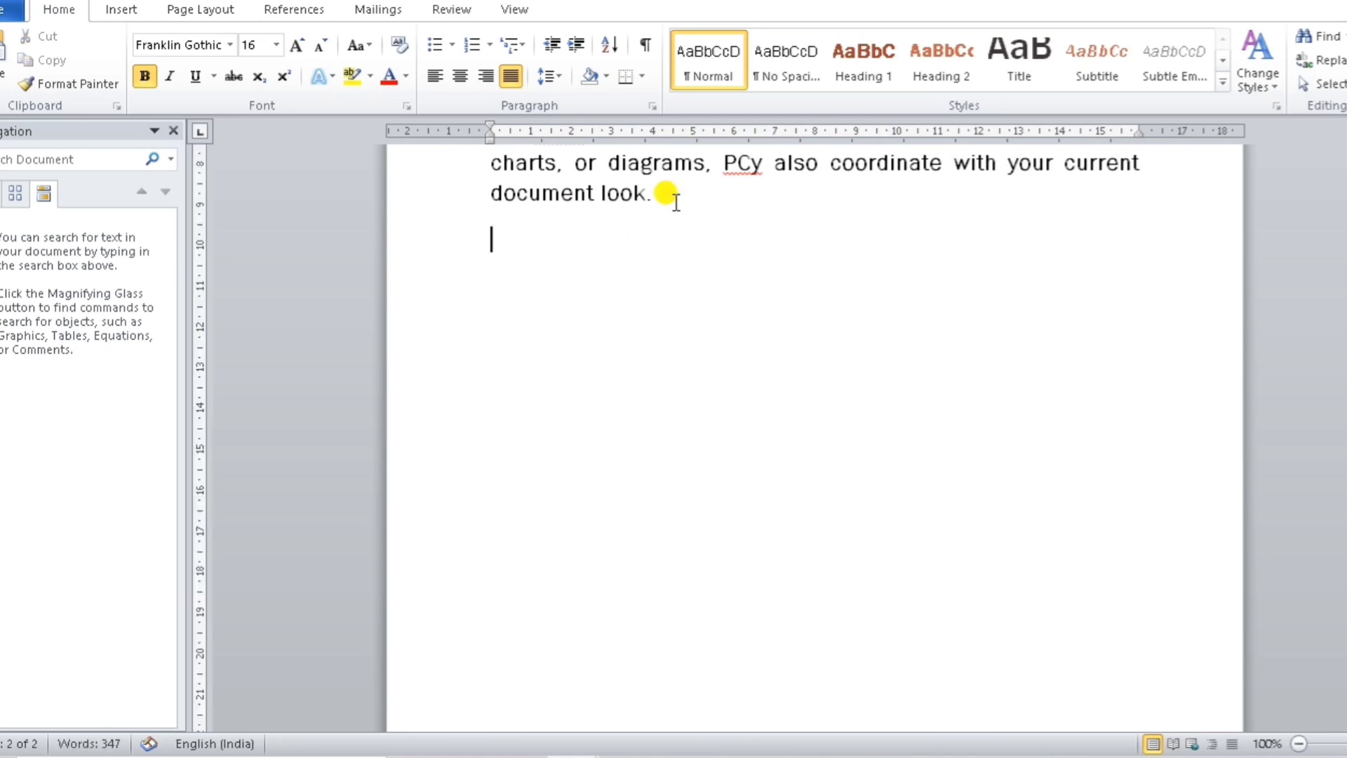
key(ctrl+v)
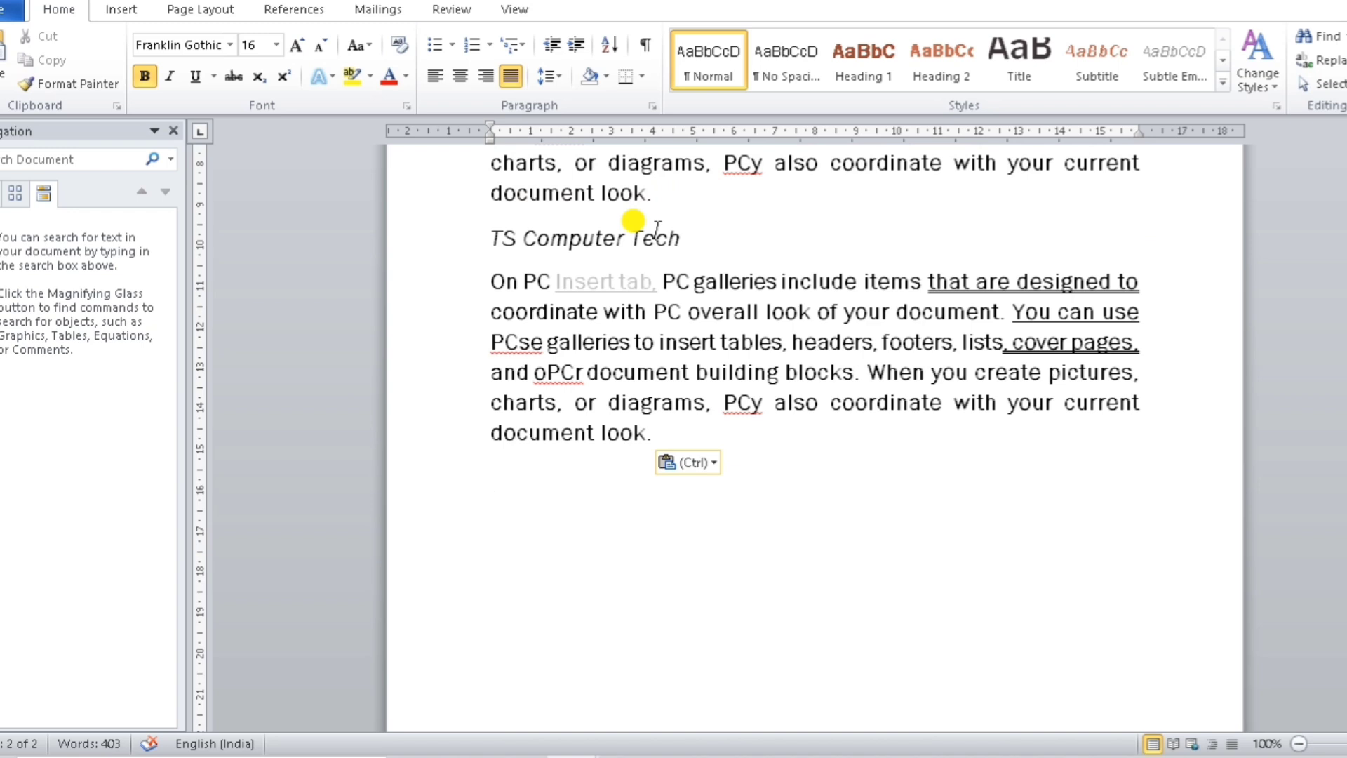
key(ctrl+v)
key(ctrl+v)
key(ctrl+v)
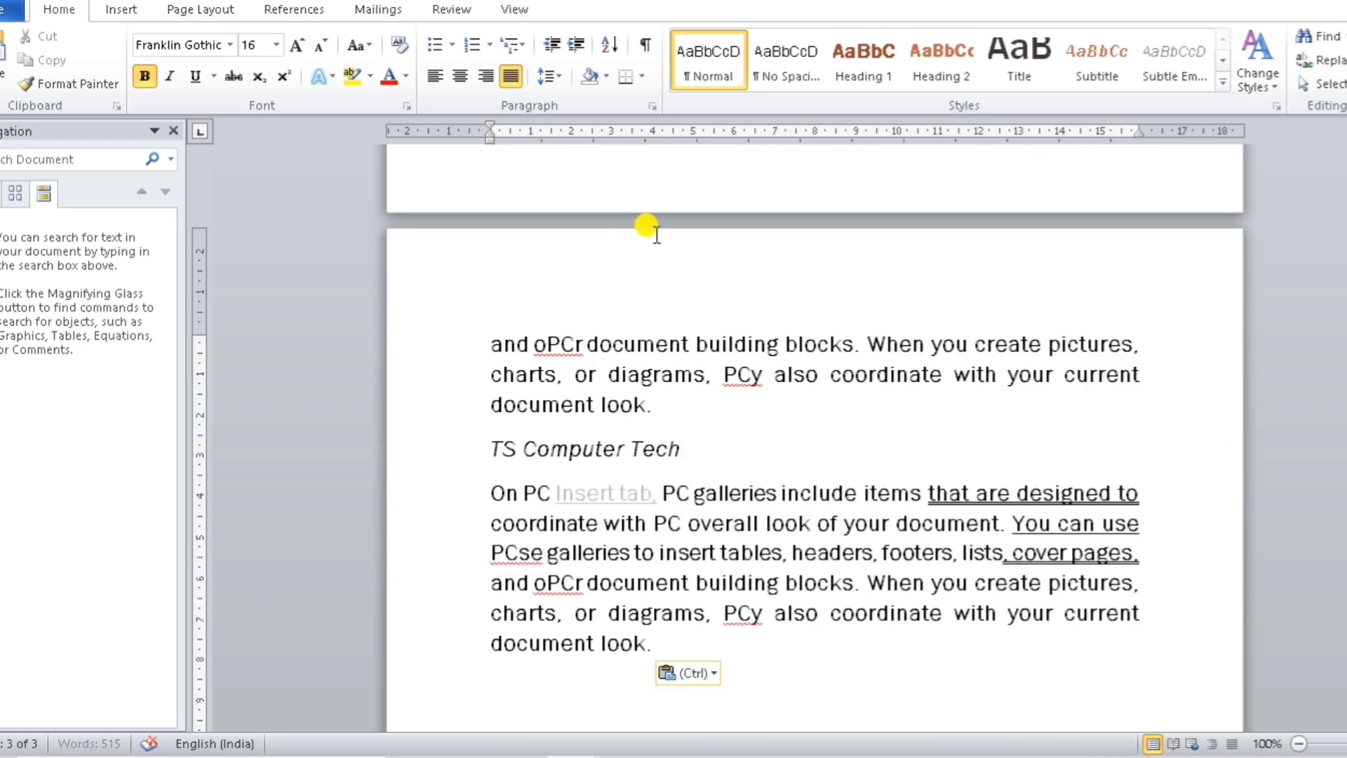
key(ctrl+v)
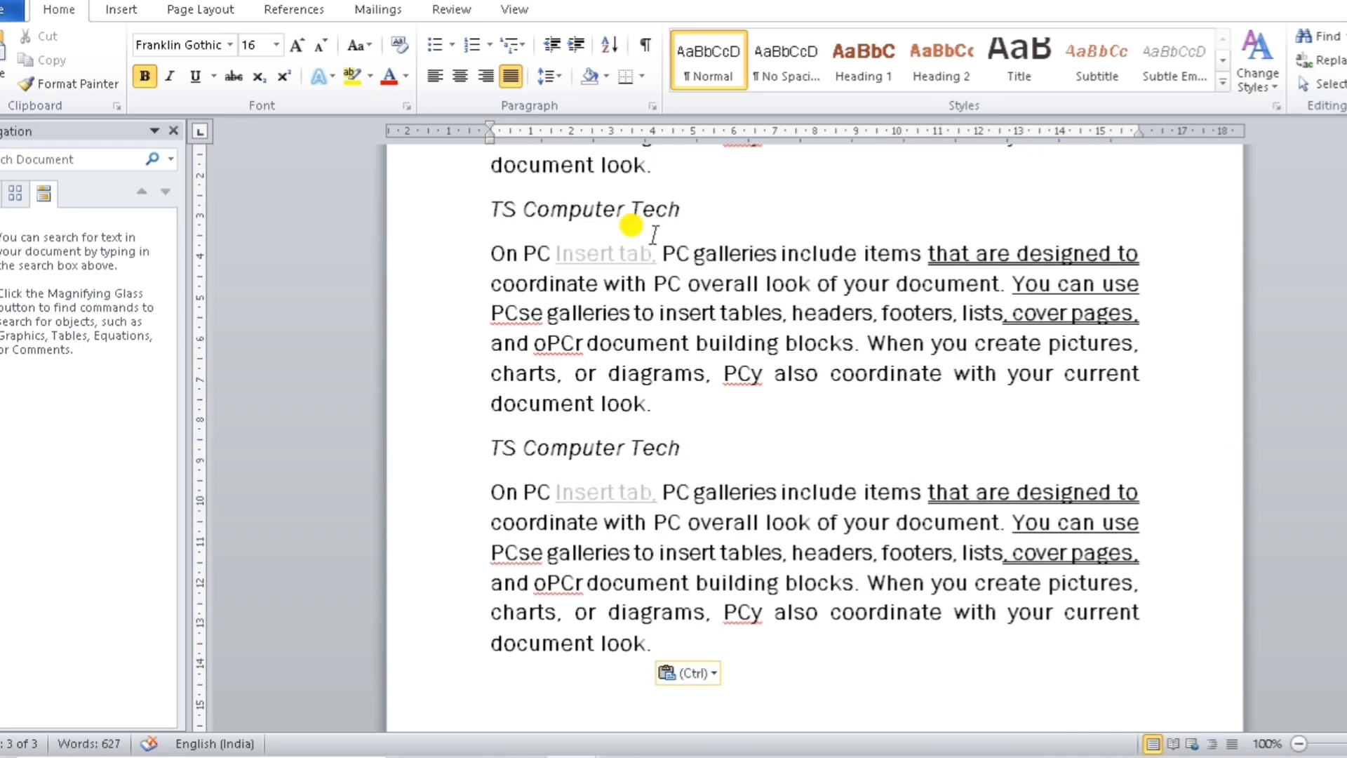
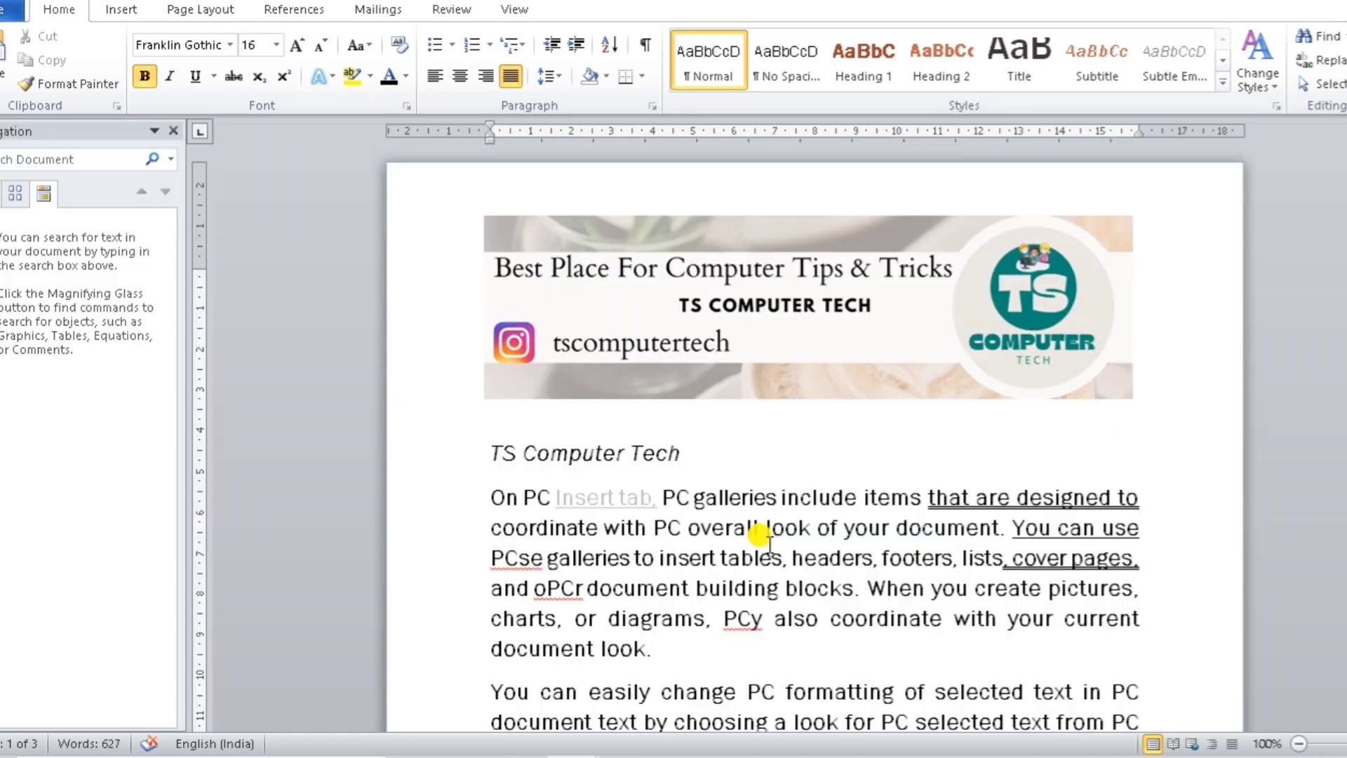
Step: Cut the italic 'TS Computer Tech' line from above the first paragraph
click(770, 546)
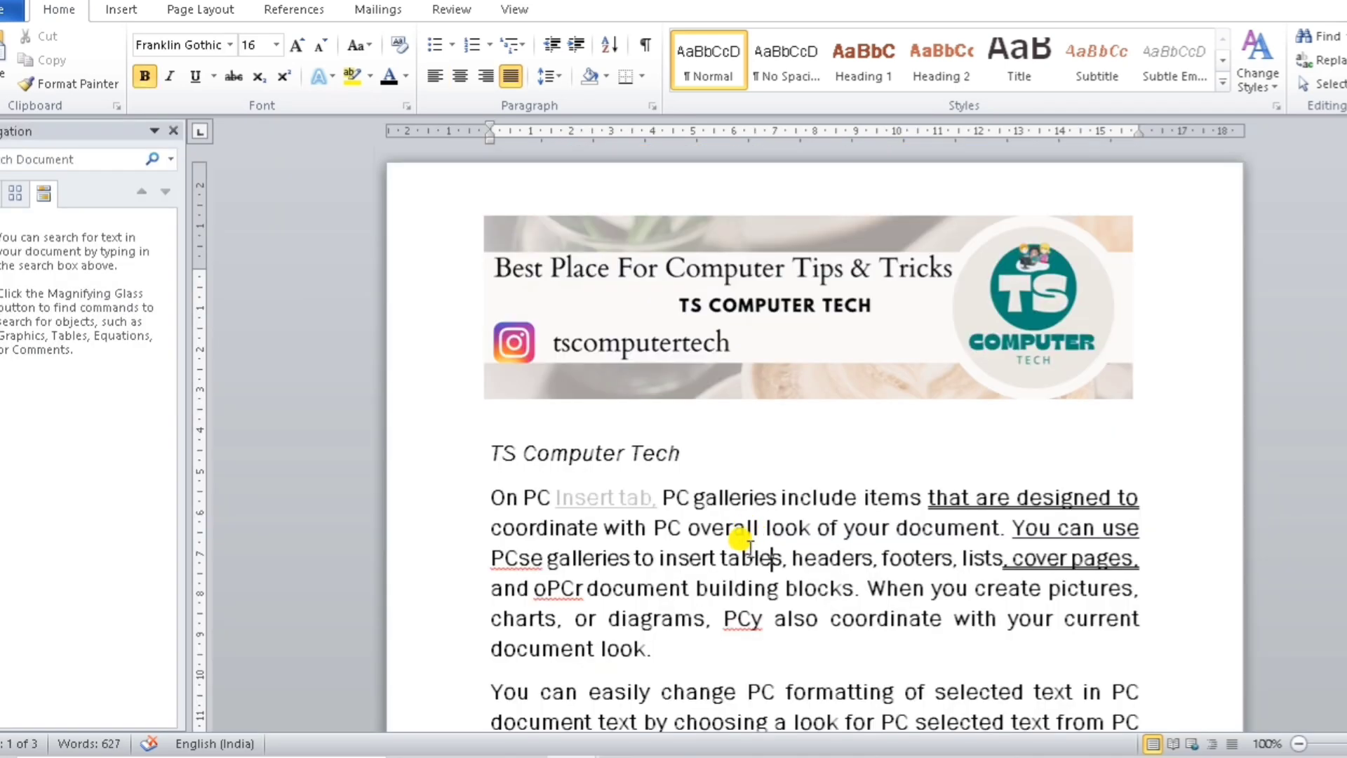
click(728, 453)
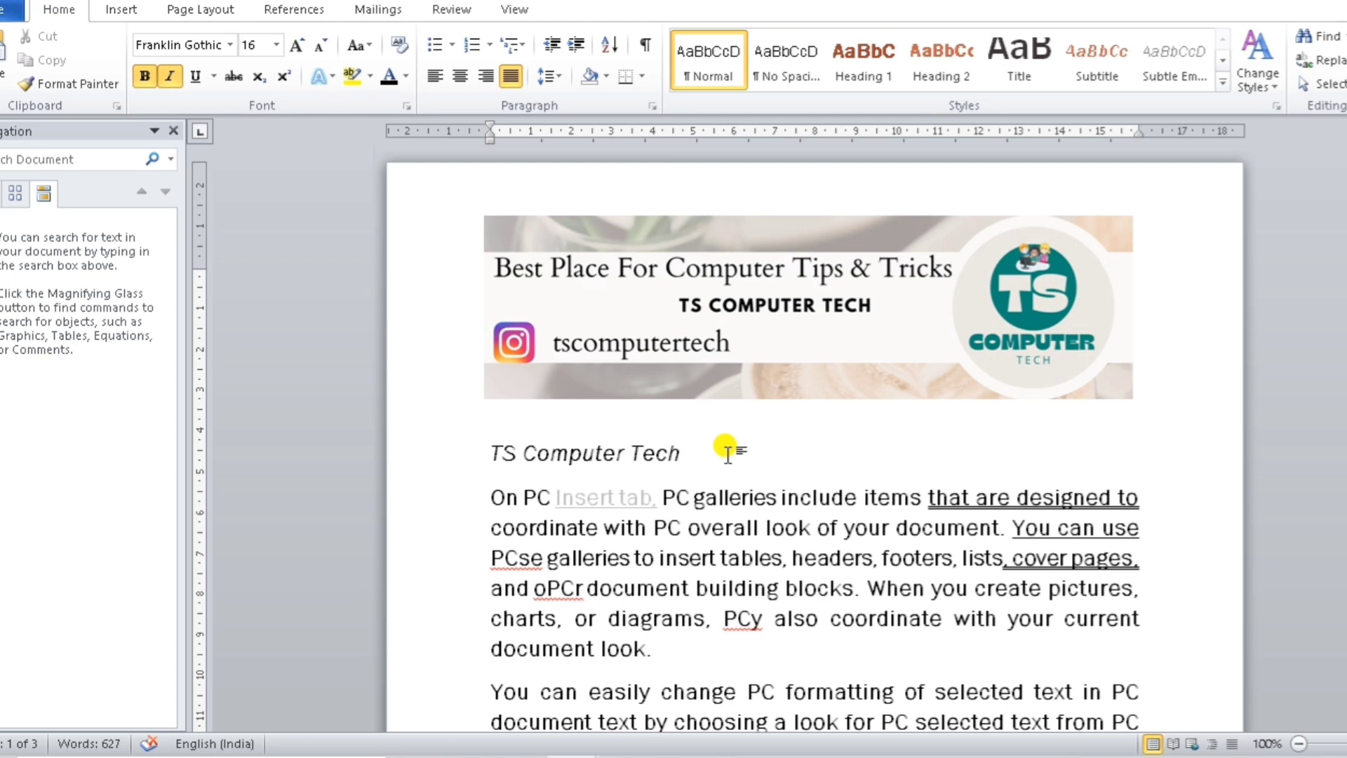
drag(728, 451, 462, 449)
key(ctrl+c)
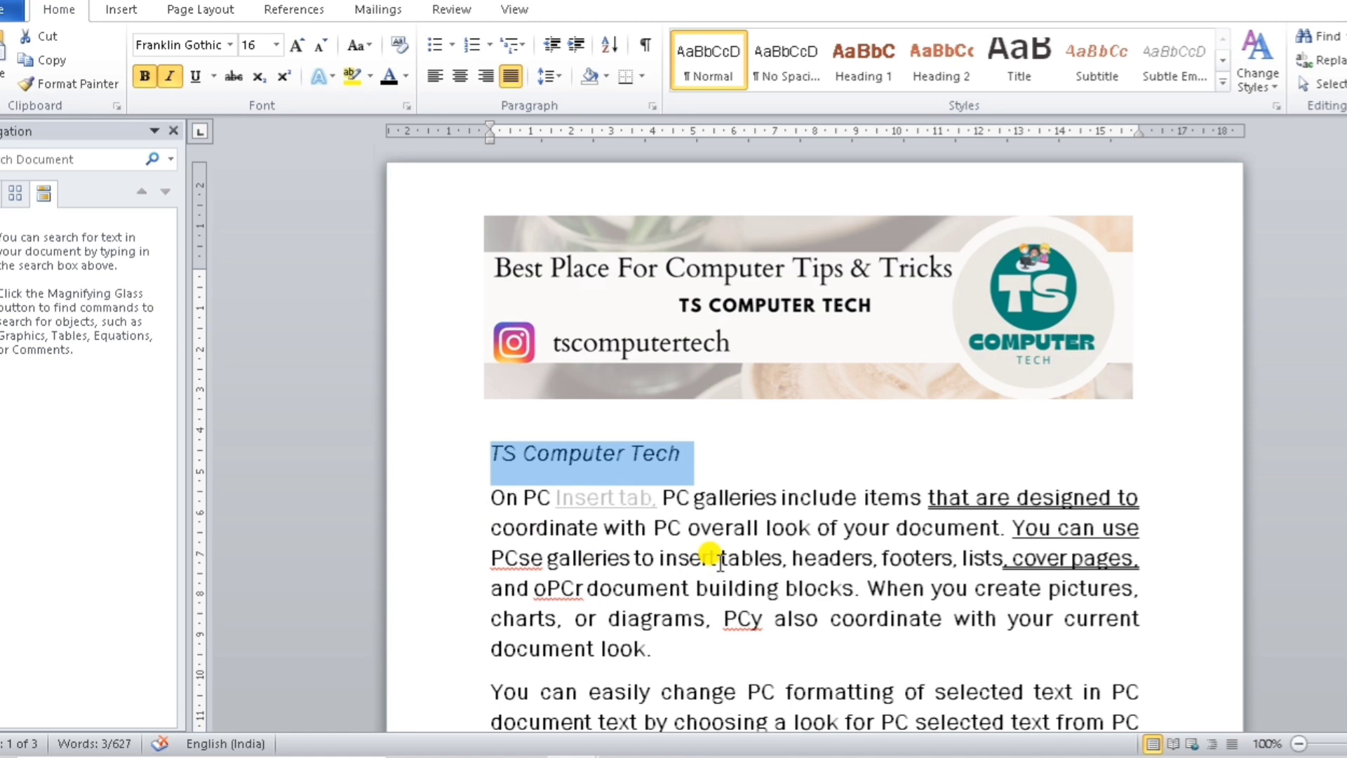
key(Delete)
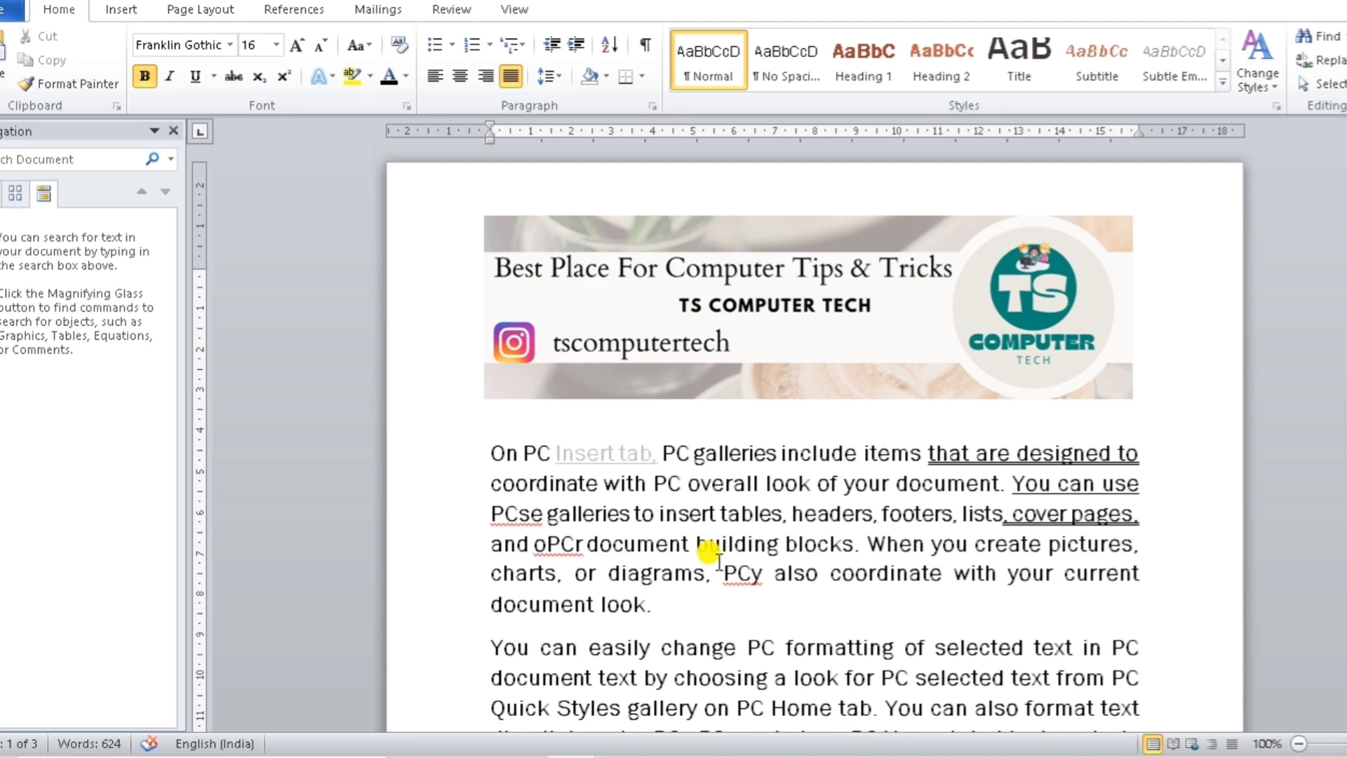
Step: Paste the line on a new line after 'document look.' at the end of the first paragraph
click(688, 605)
key(Return)
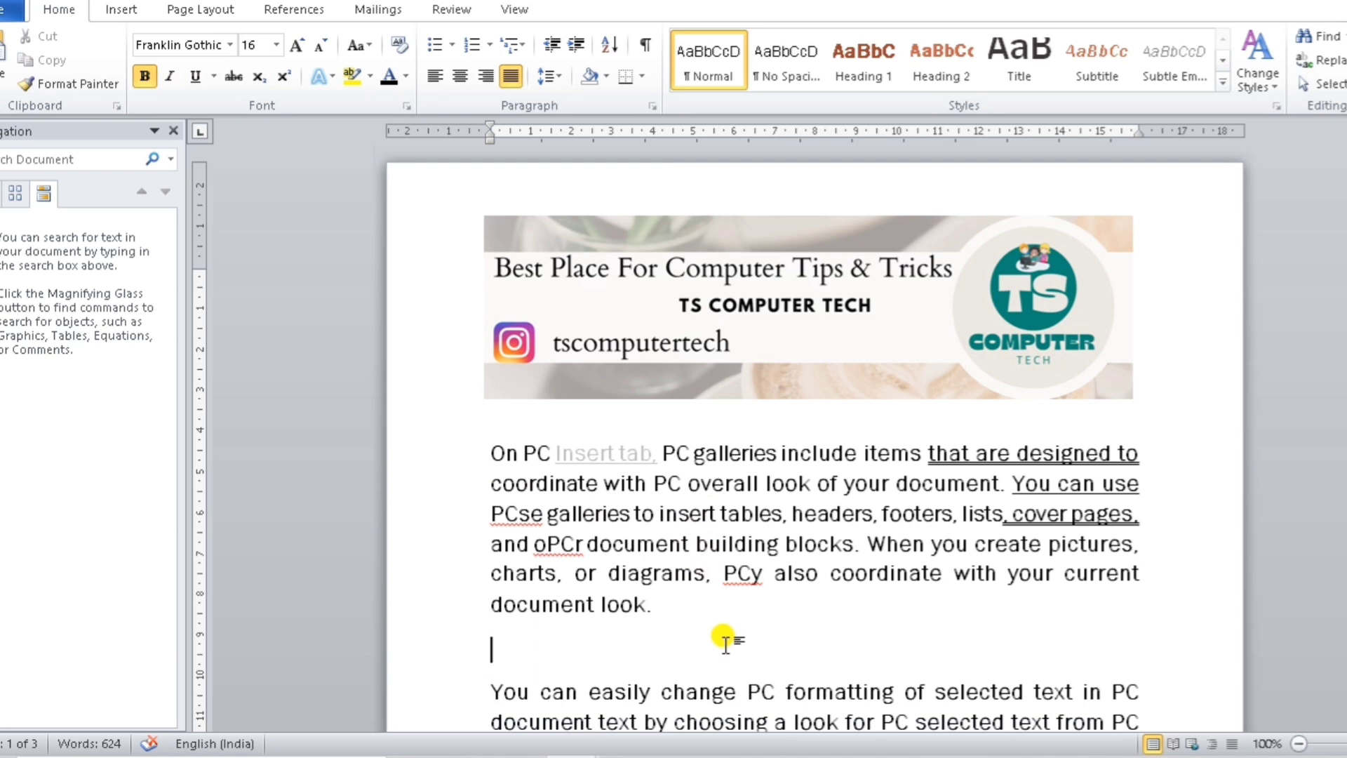
key(ctrl+v)
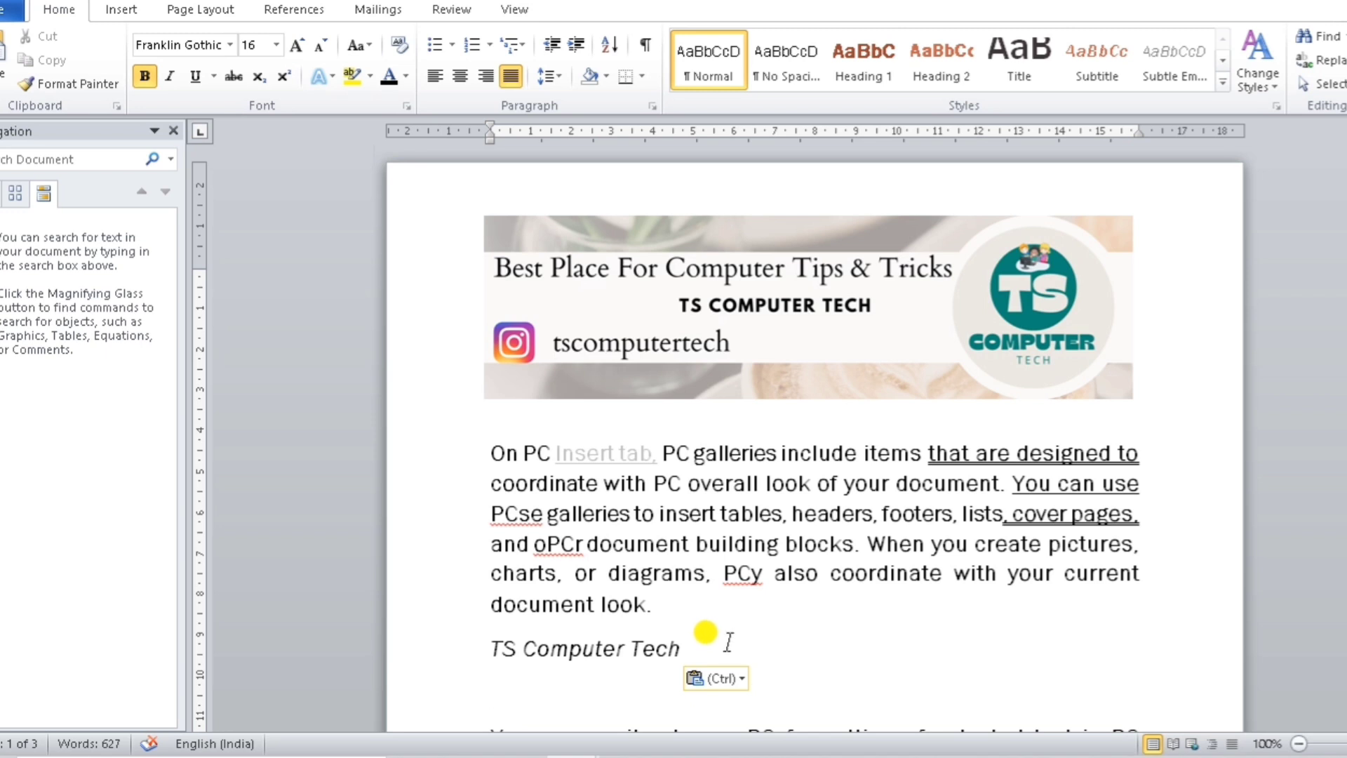
Step: Paste a second copy, then duplicate both lines to make four 'TS Computer Tech' lines
key(ctrl+v)
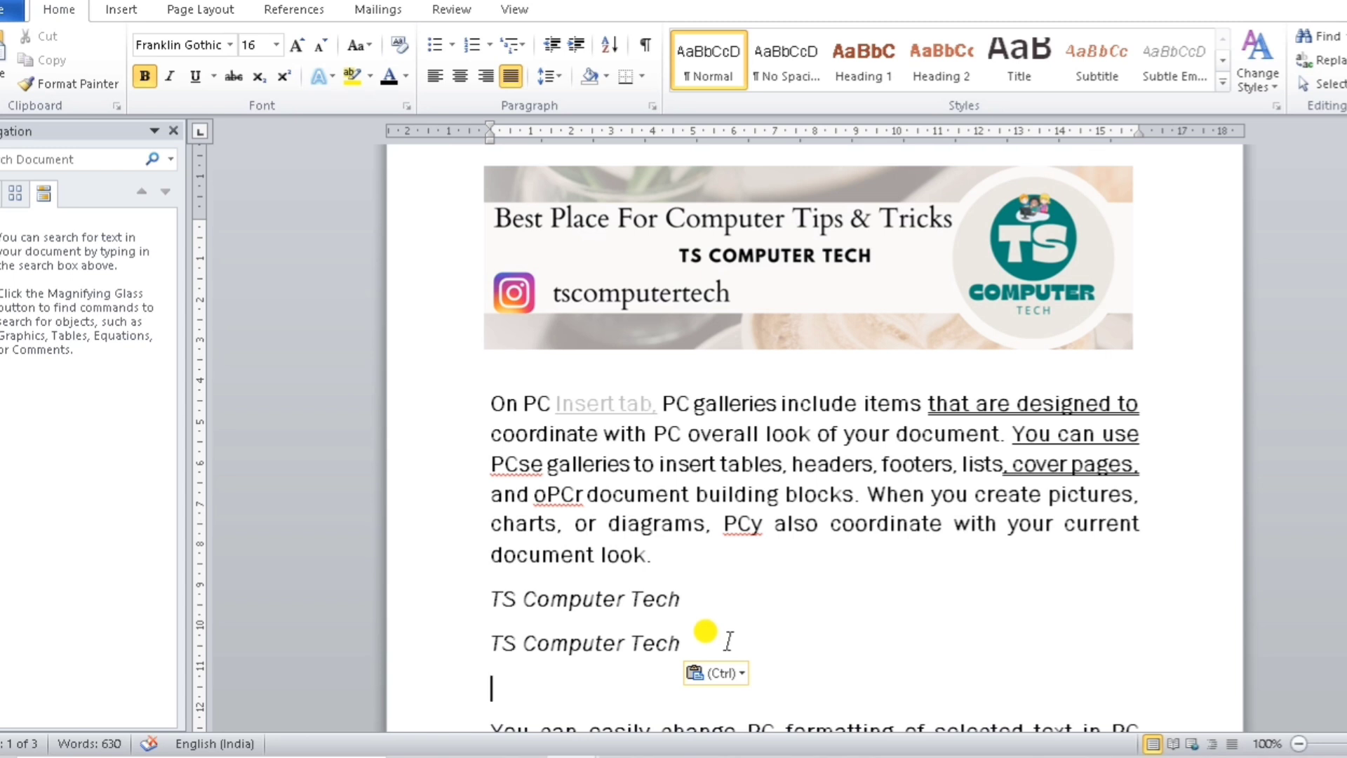
mouse_move(489, 598)
mouse_down()
mouse_move(663, 640)
mouse_move(644, 684)
mouse_up()
key(ctrl+c)
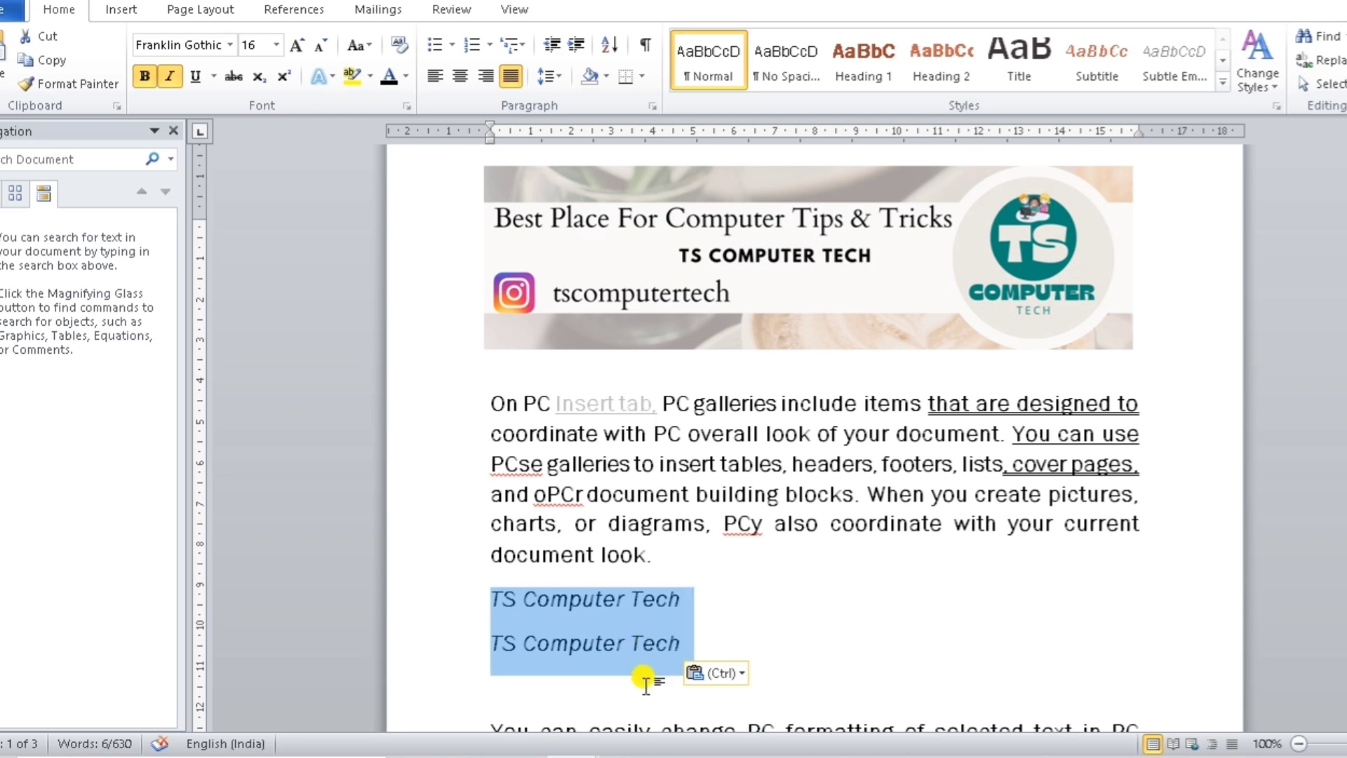
click(730, 646)
key(Return)
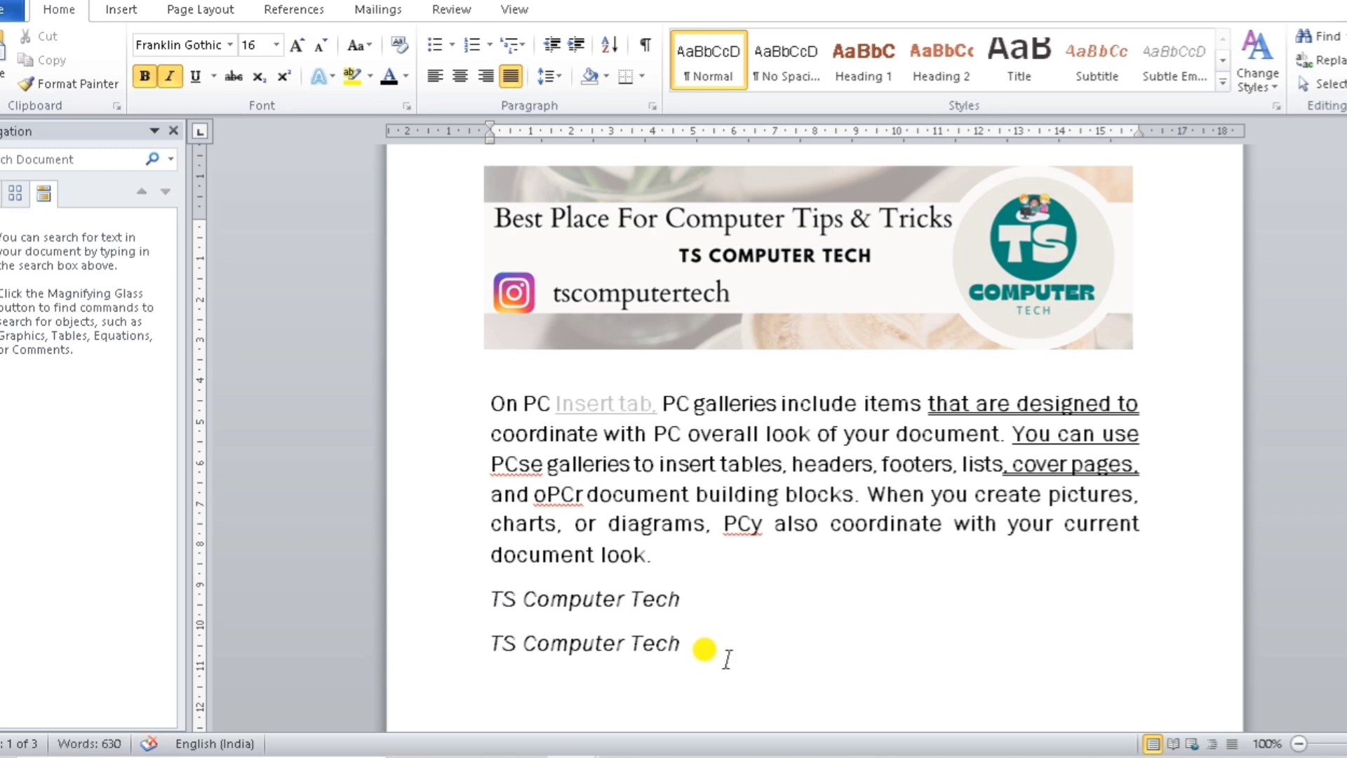
key(ctrl+v)
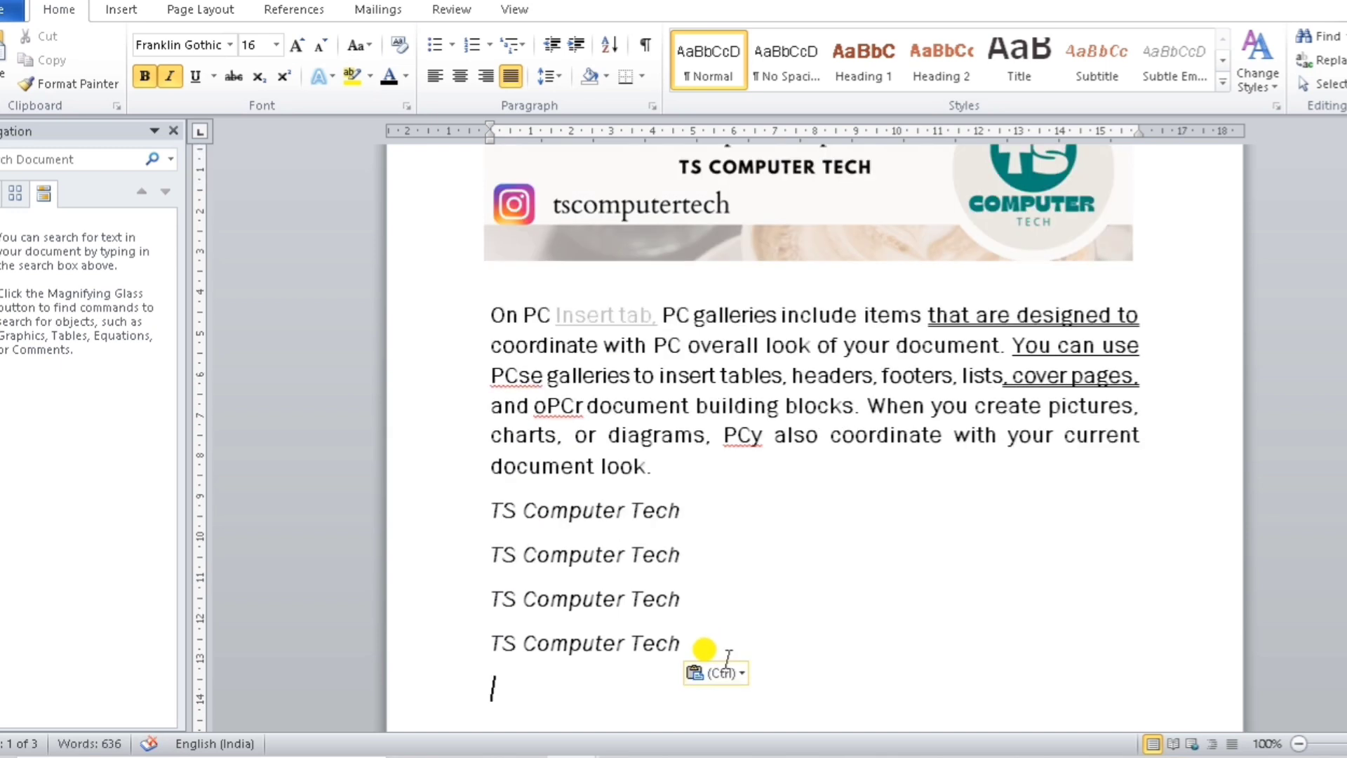
Step: Copy the four lines and paste them to make eight, then cut all eight out
drag(492, 510, 673, 643)
key(ctrl+c)
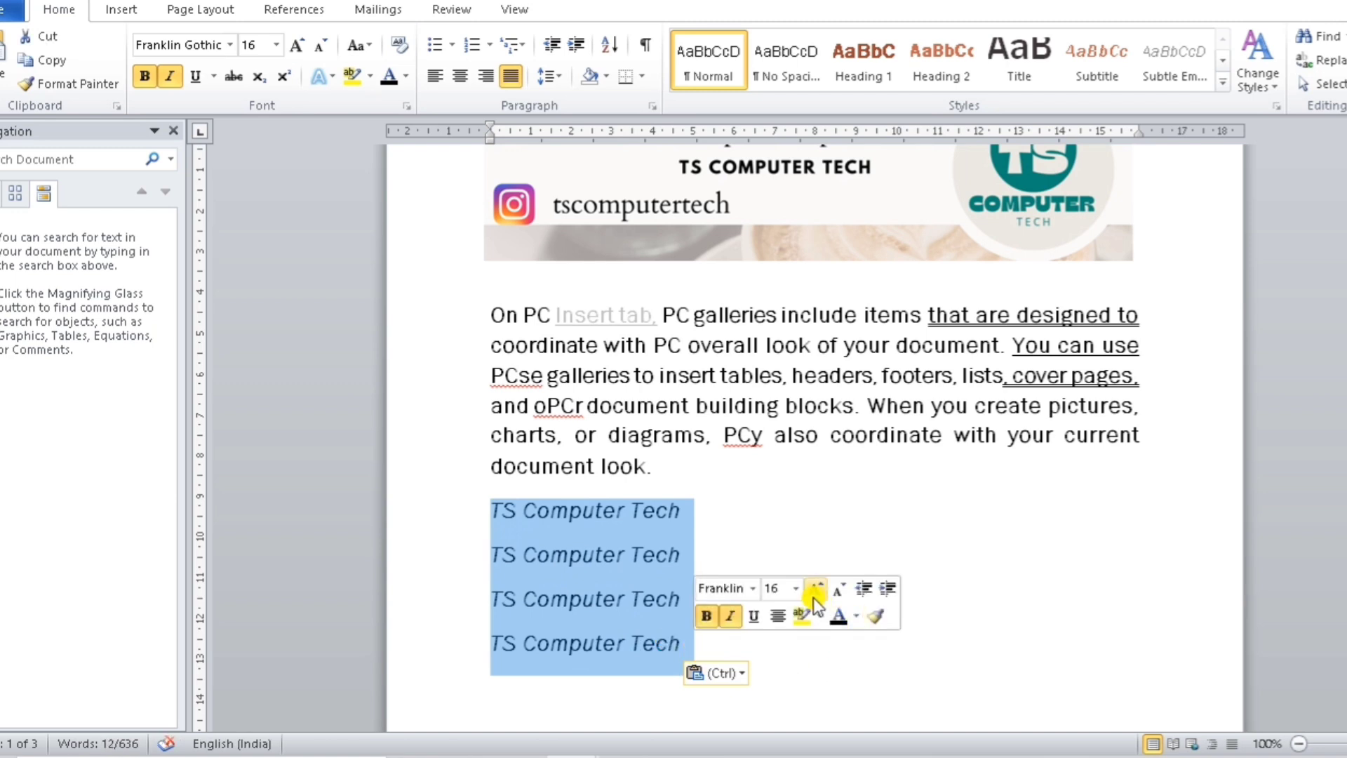
key(Escape)
key(Escape)
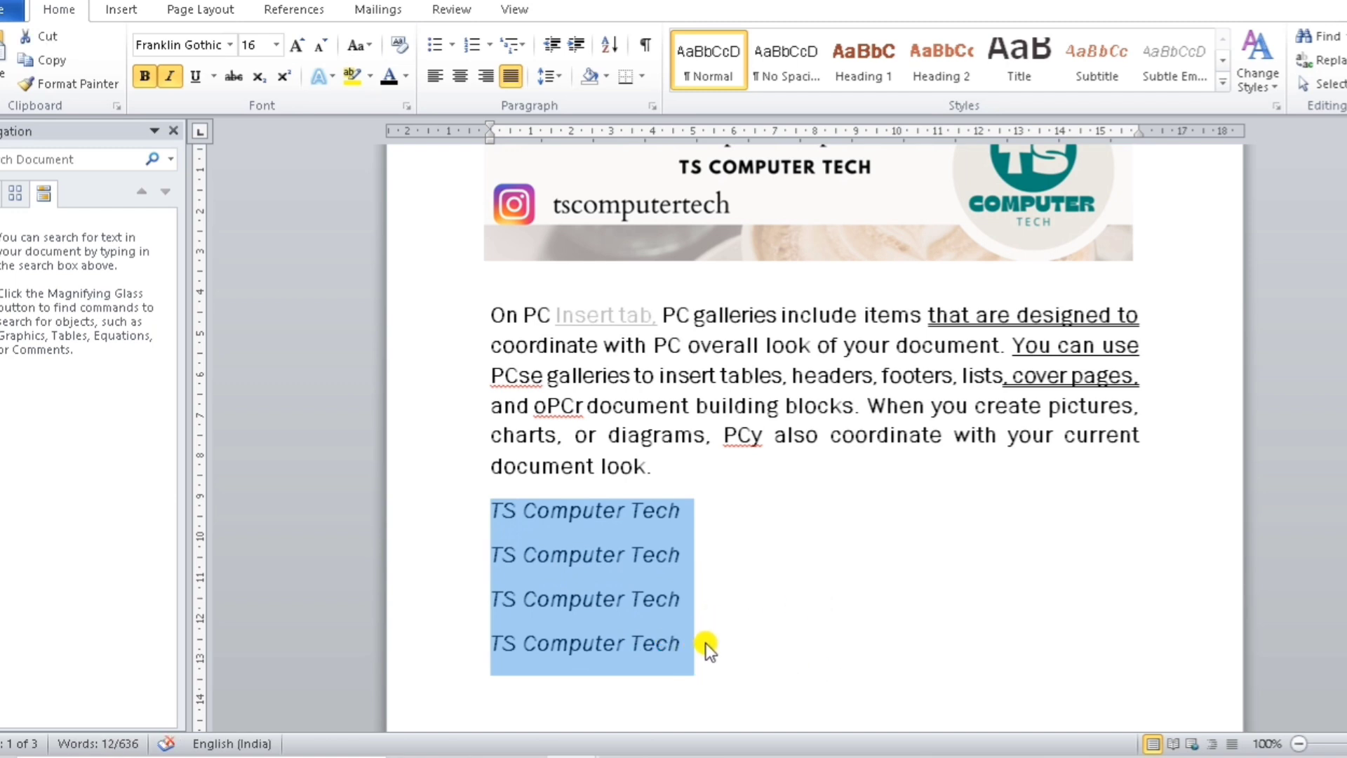
key(Right)
scroll(703, 637, down, 3)
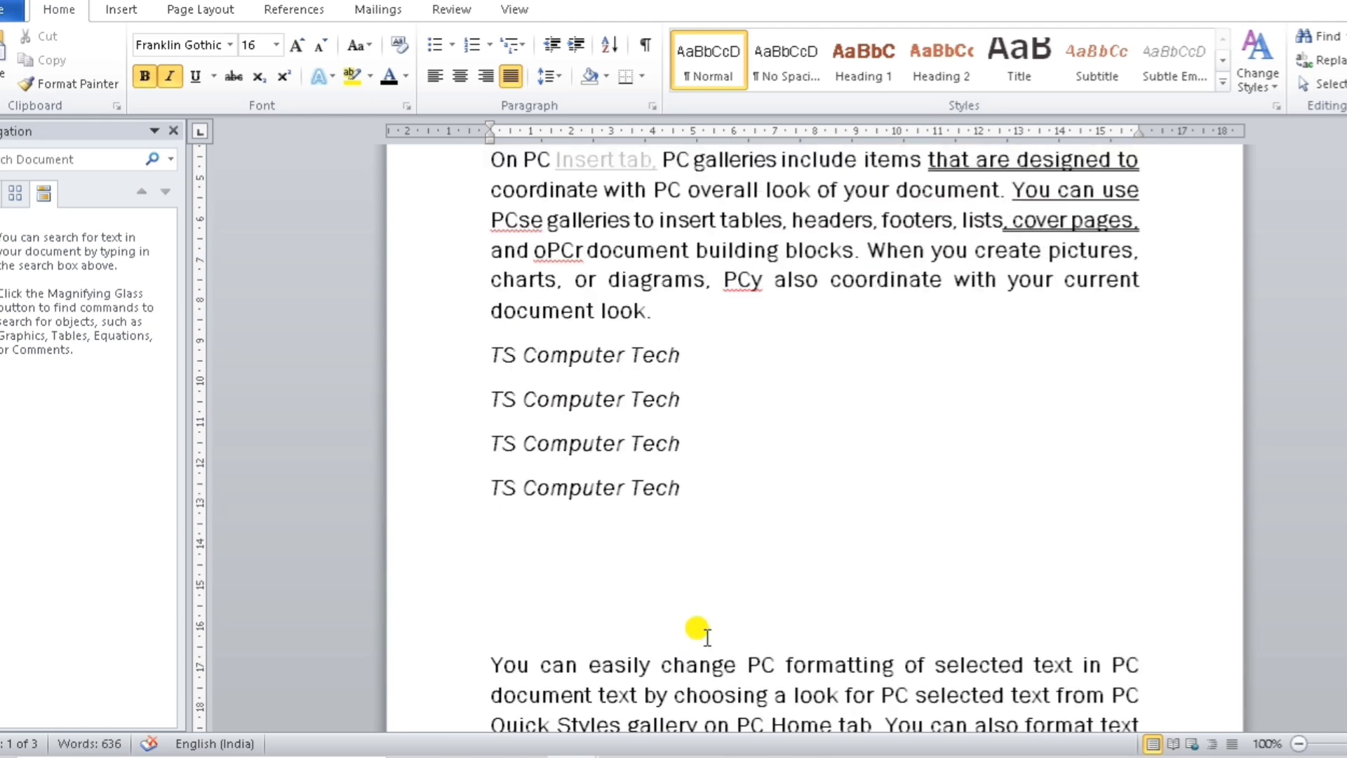
key(ctrl+v)
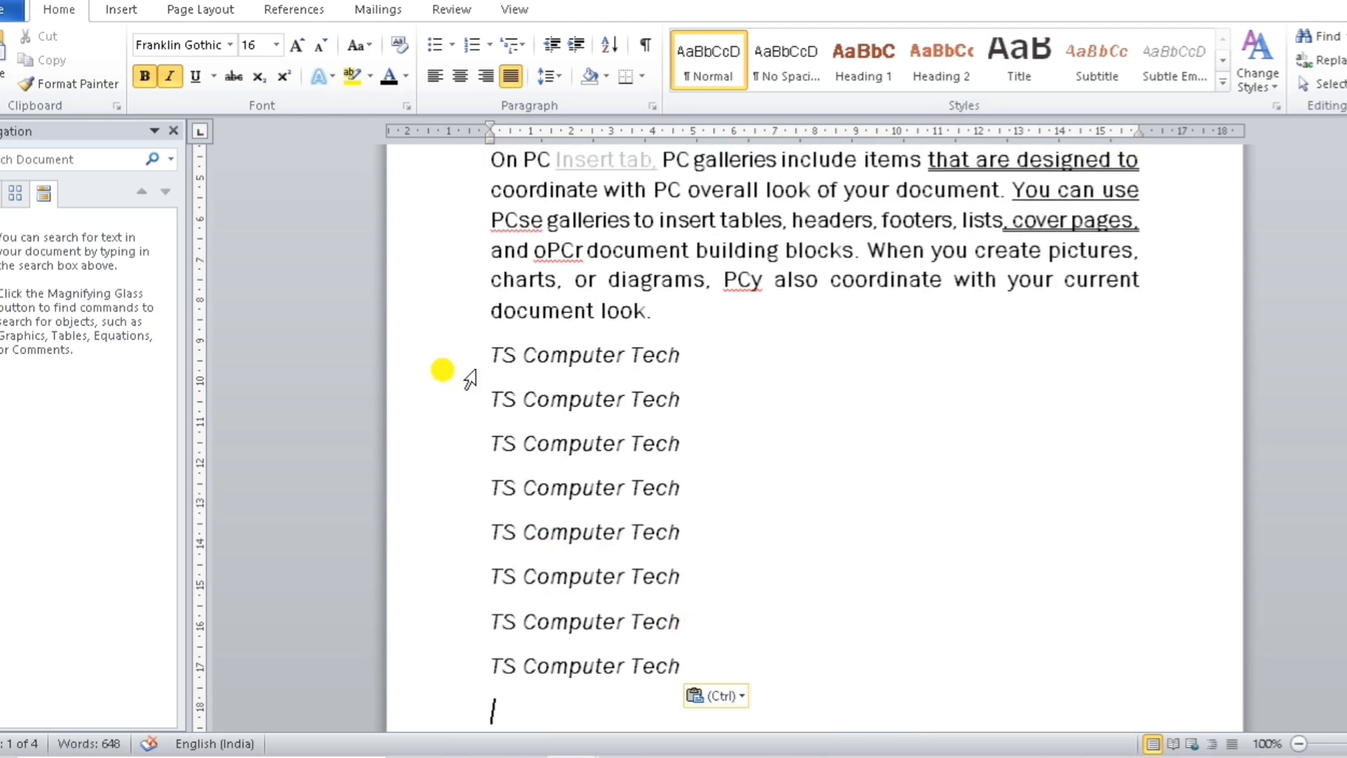
mouse_move(460, 344)
mouse_down()
mouse_move(695, 640)
mouse_move(730, 655)
mouse_up()
key(ctrl+c)
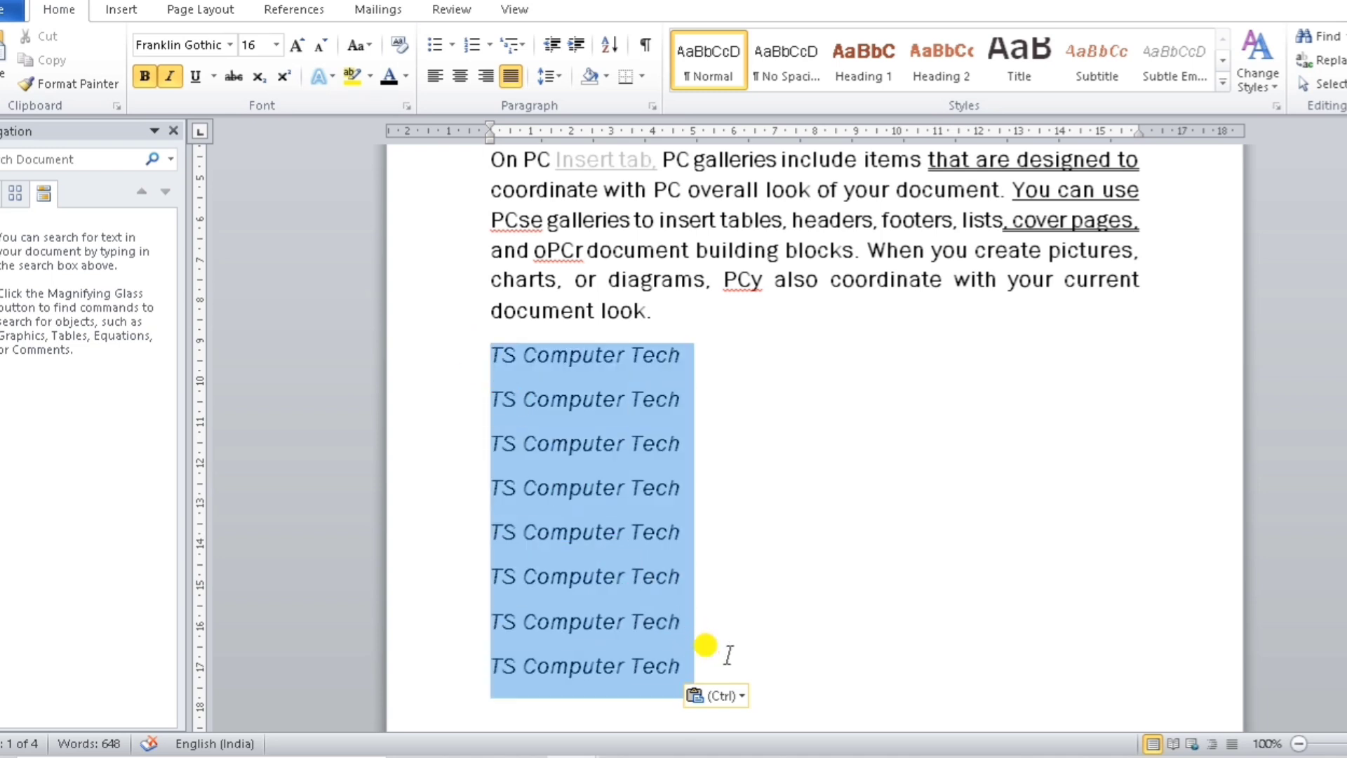
key(Delete)
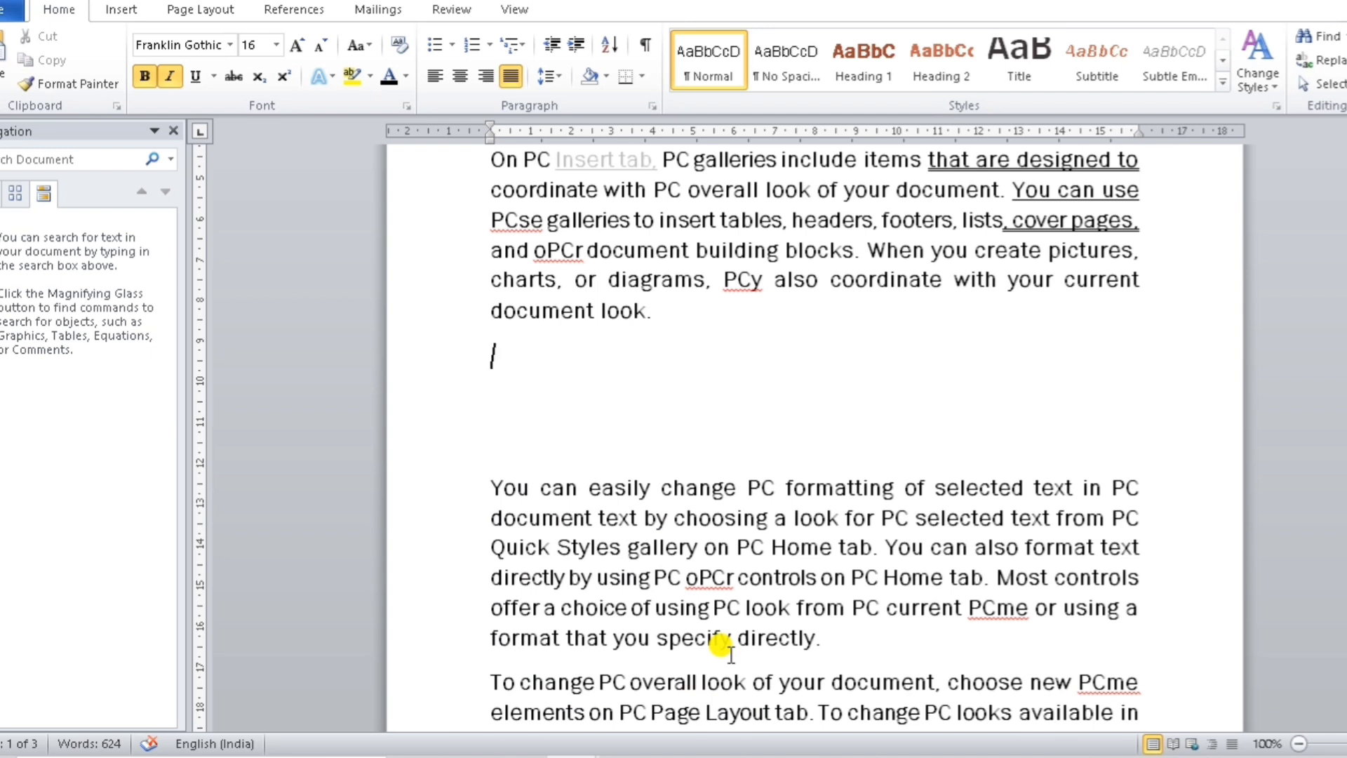
Step: Paste the eight 'TS Computer Tech' lines back and select 'You can easily change PC formatting'
key(ctrl+v)
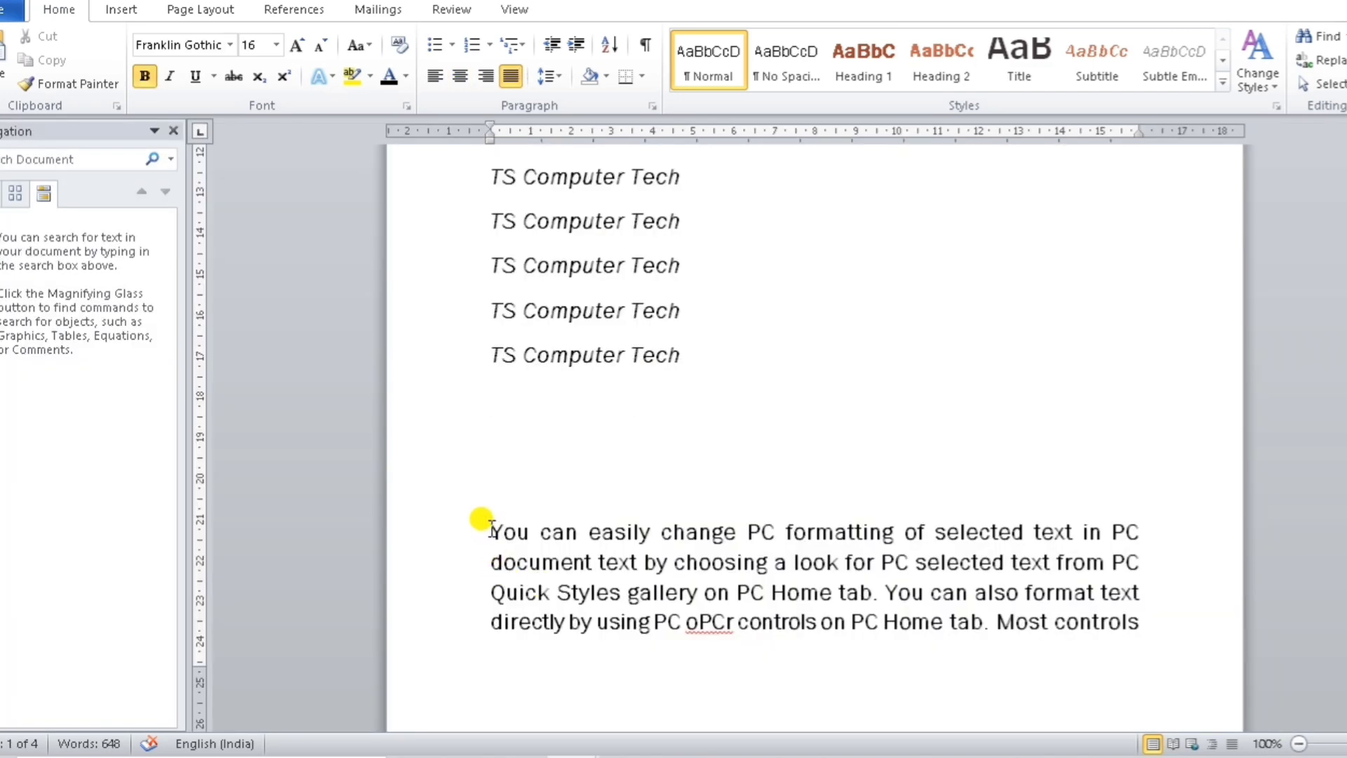
drag(485, 531, 877, 533)
key(ctrl+c)
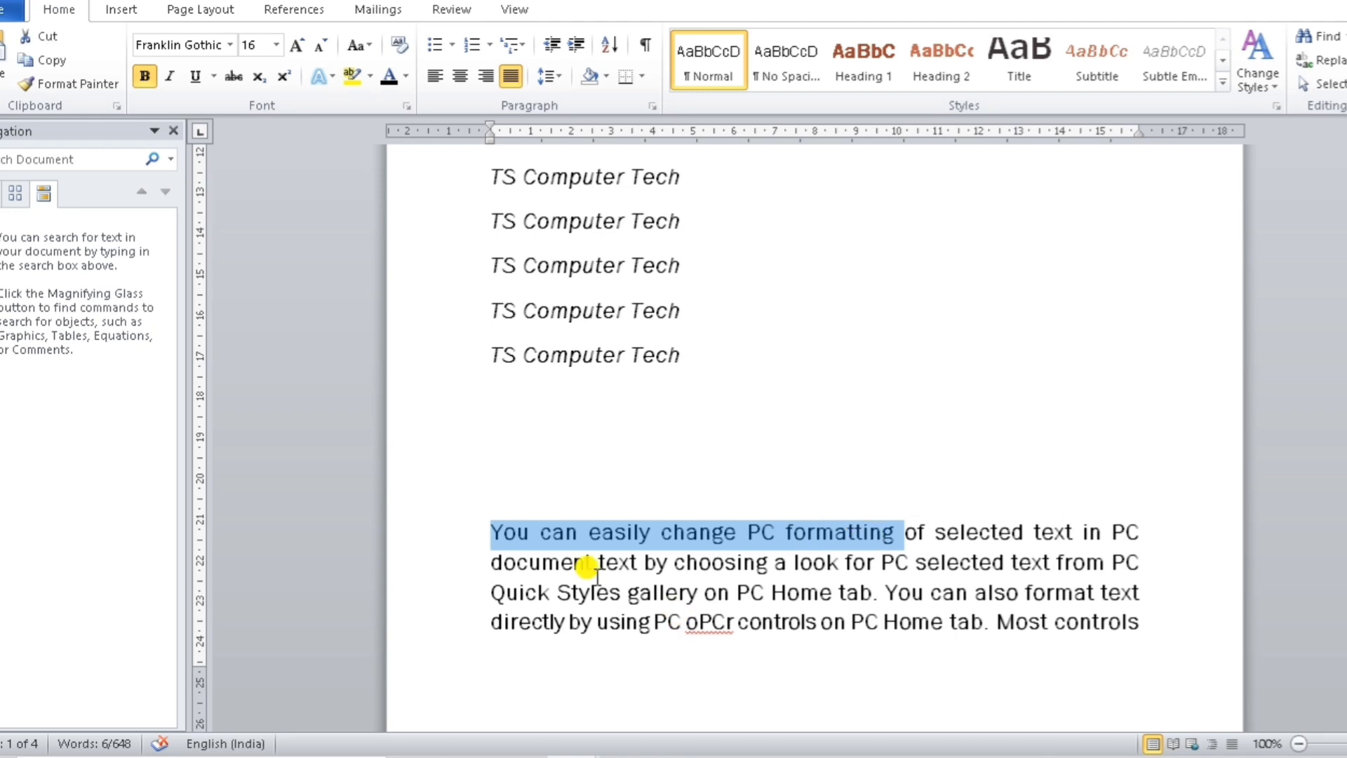
click(526, 405)
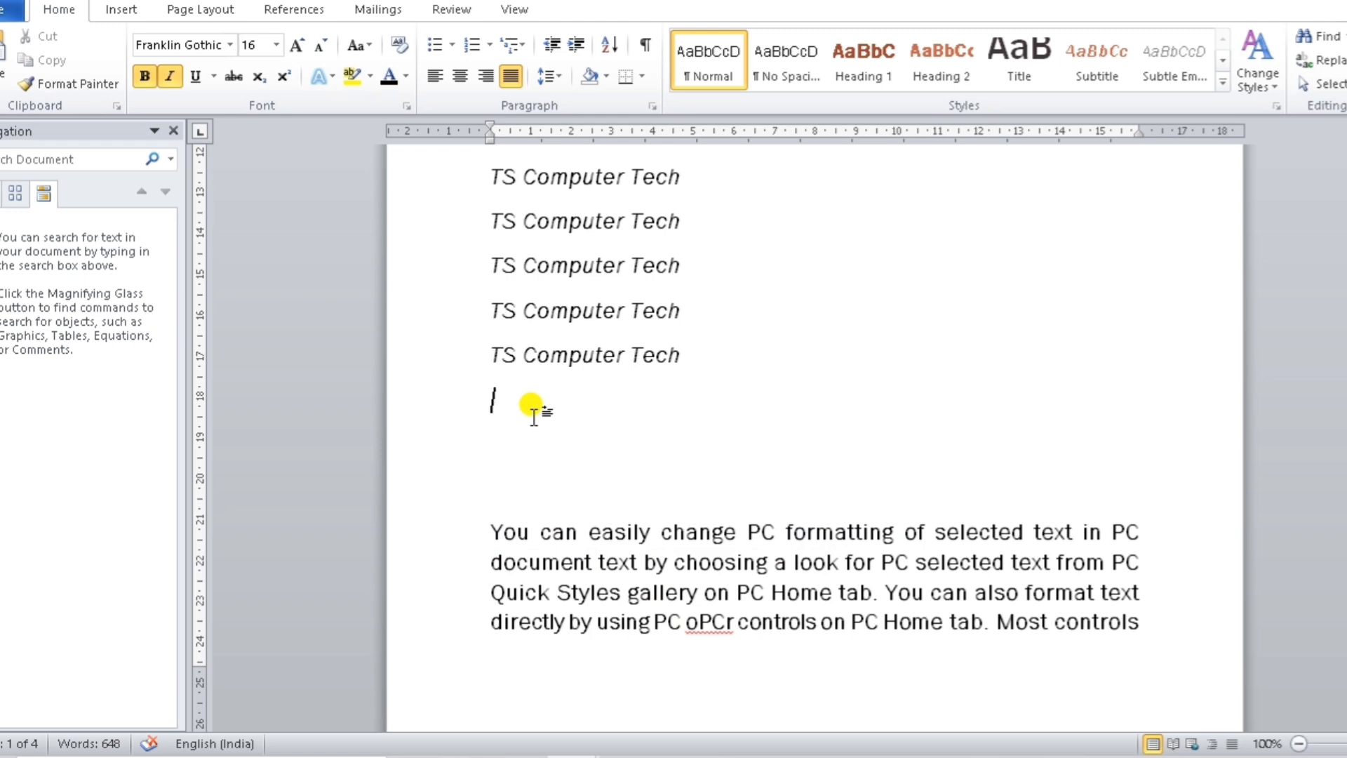
key(ctrl+v)
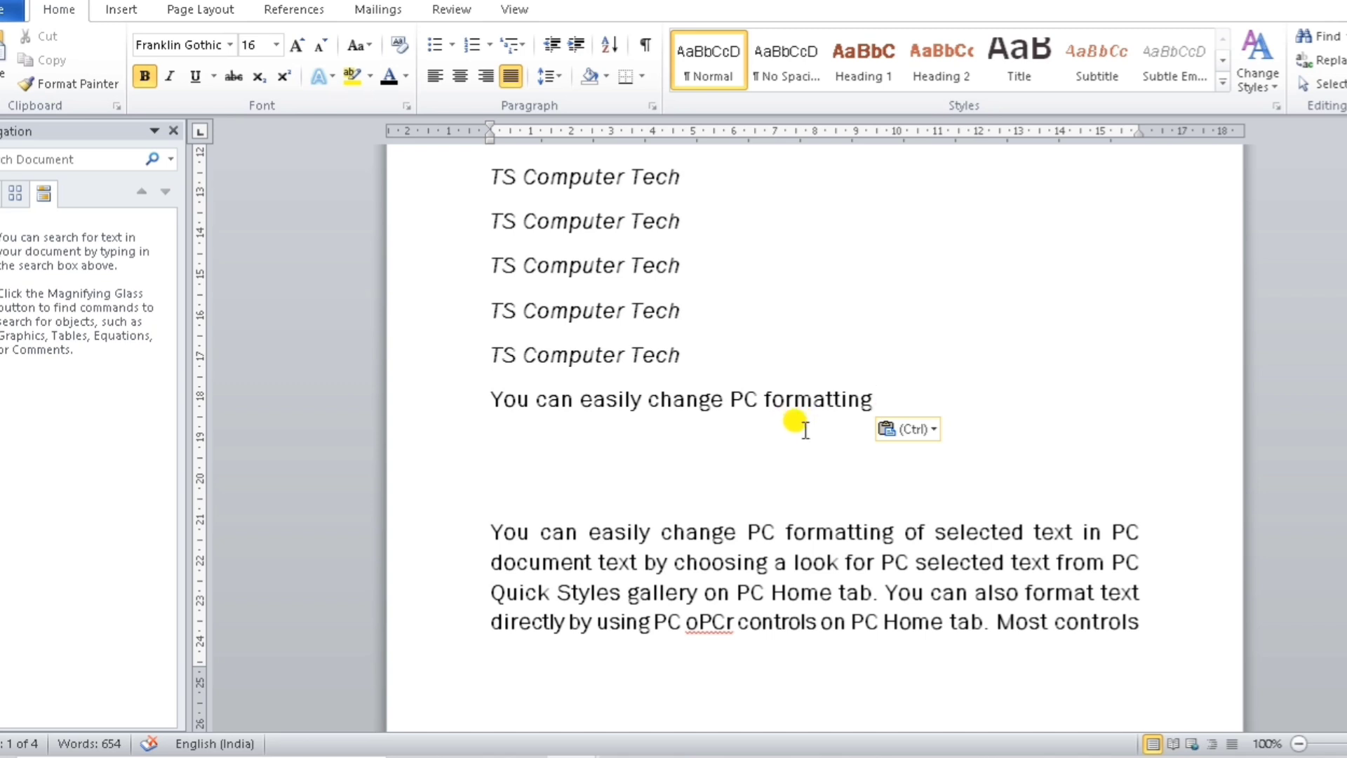
key(ctrl+z)
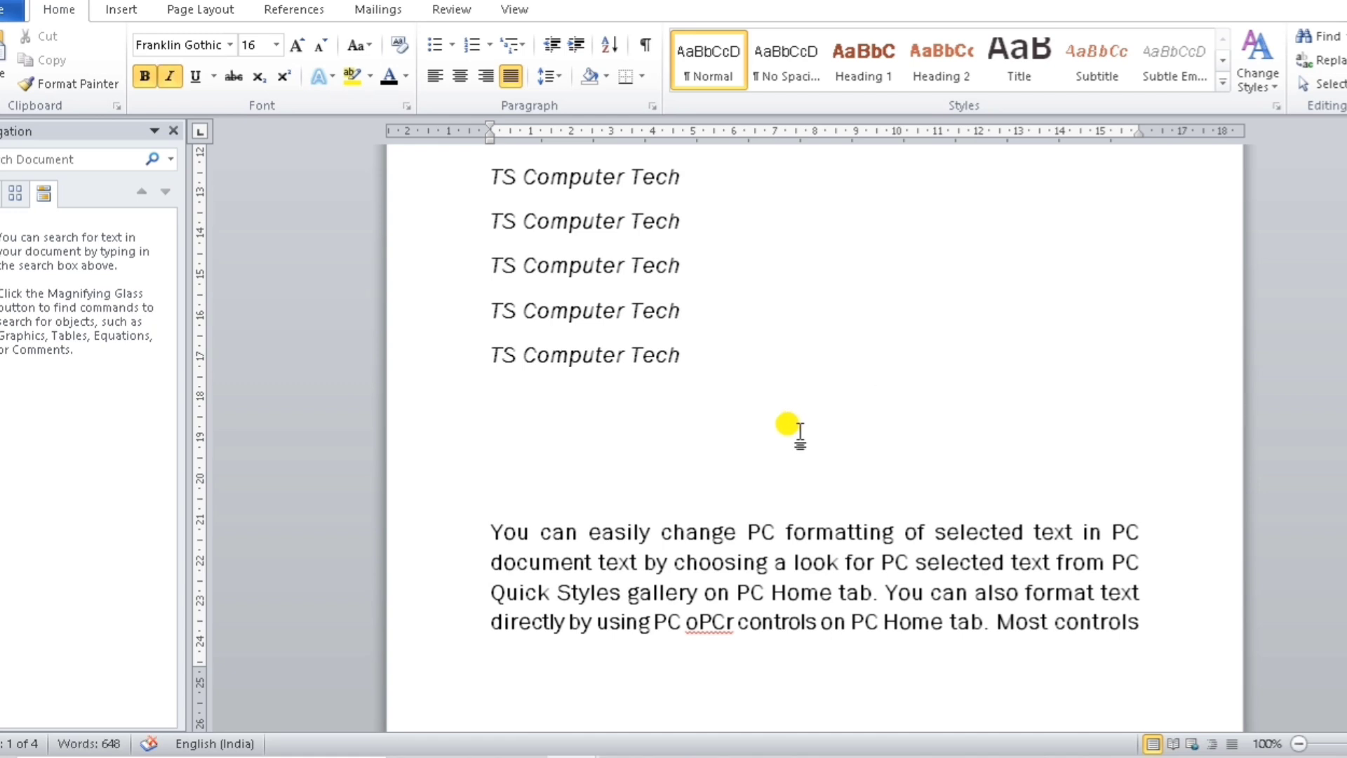
Step: Undo the pastes back down to two 'TS Computer Tech' lines
key(ctrl+z)
scroll(797, 429, up, 2)
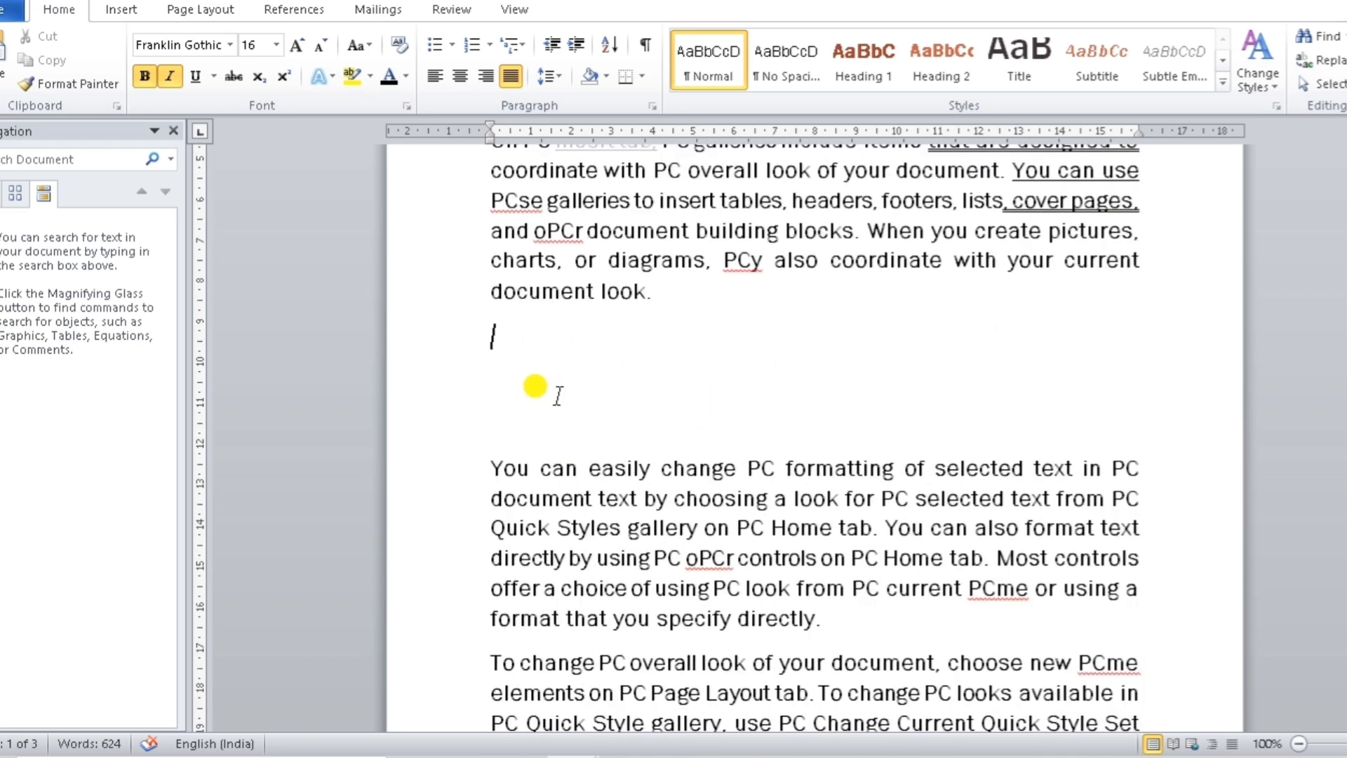
key(ctrl+y)
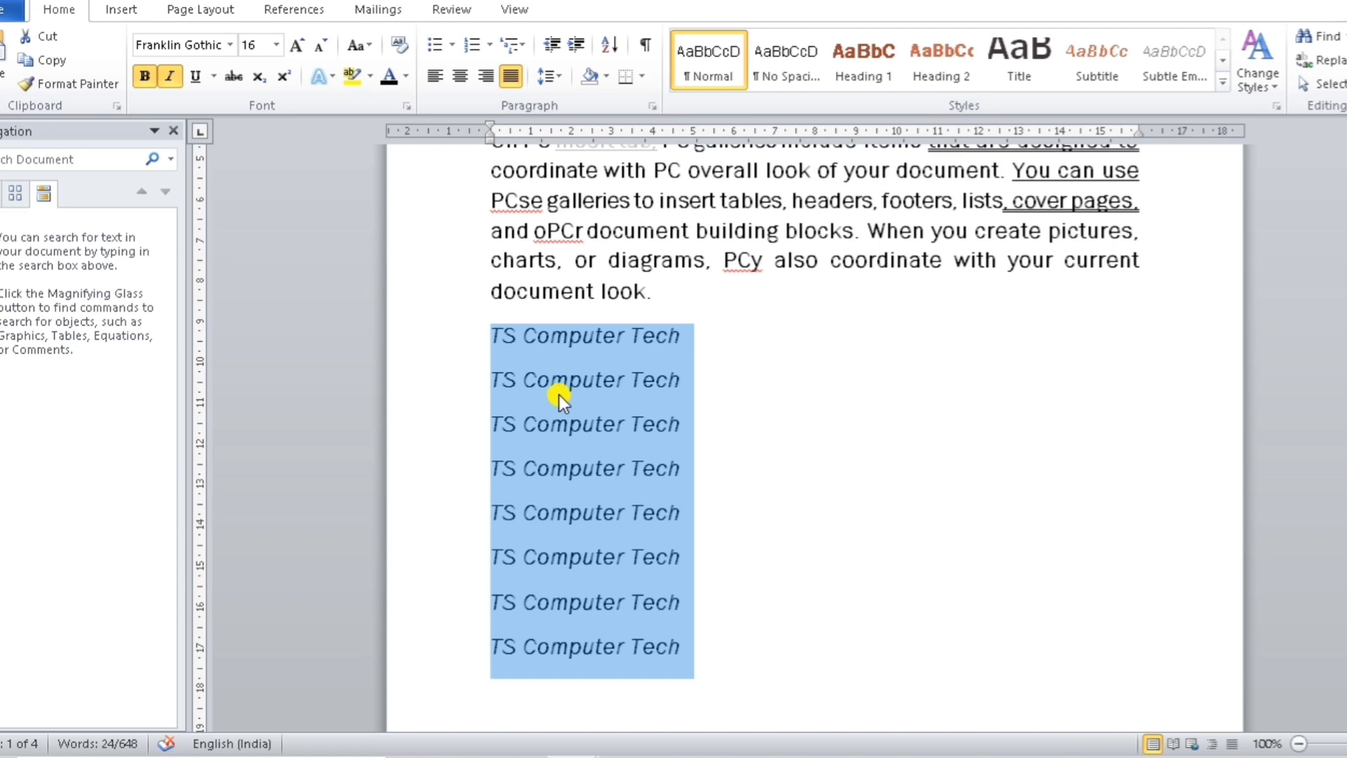
key(ctrl+z)
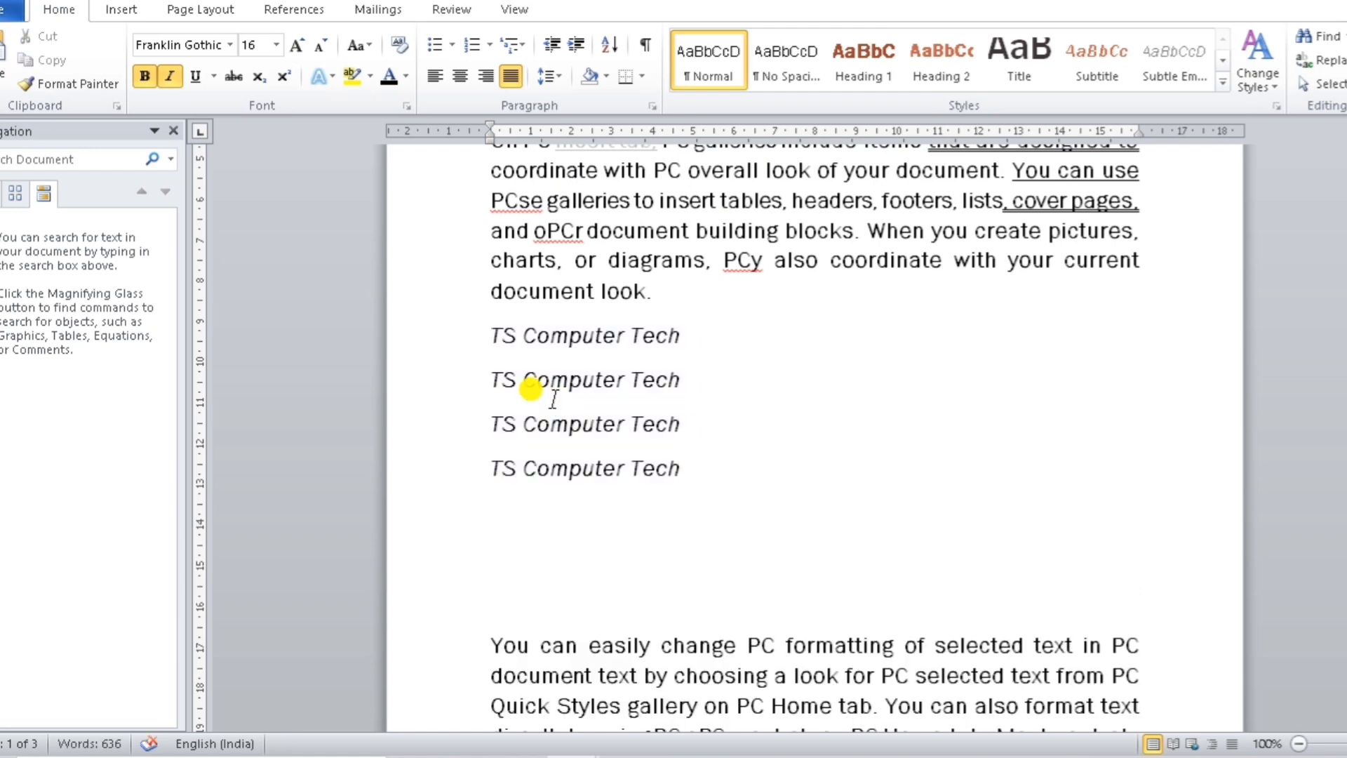
key(ctrl+z)
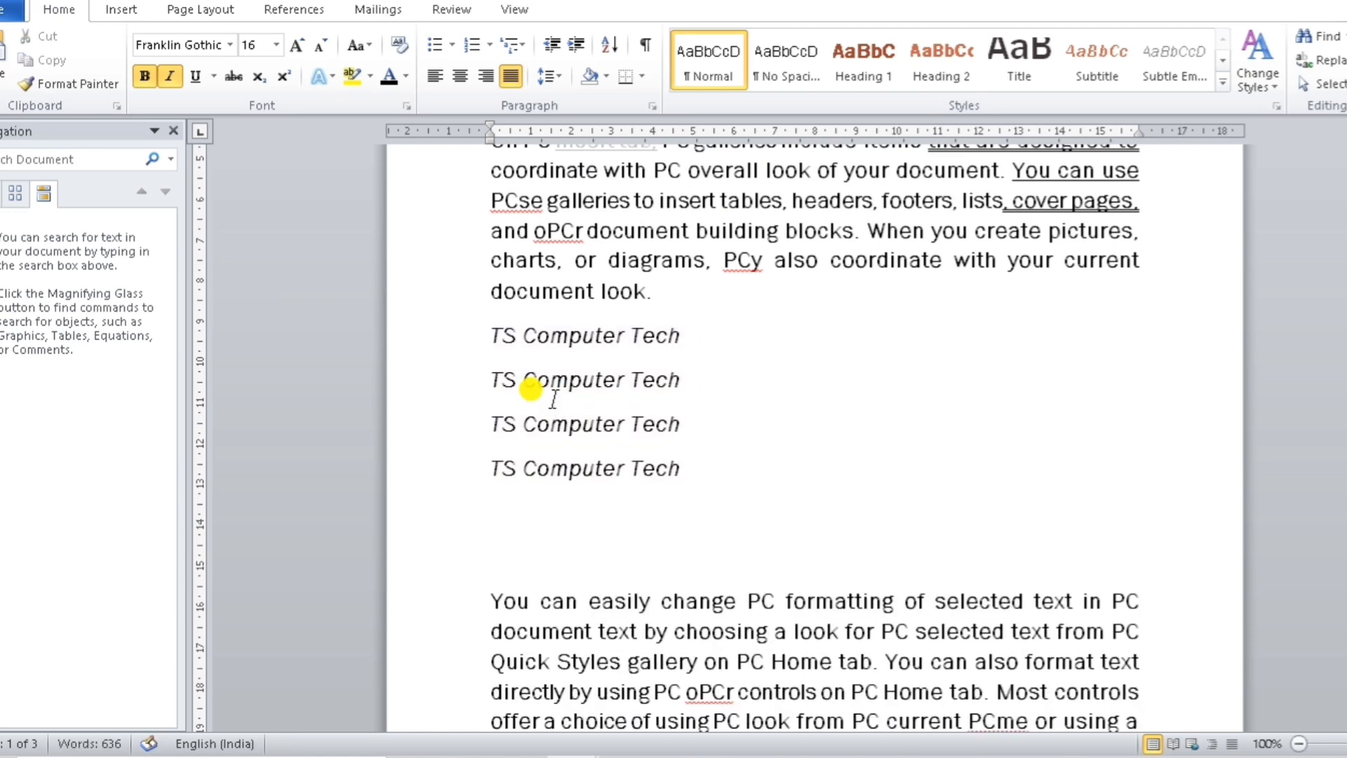
key(ctrl+z)
key(ctrl+z)
key(ctrl+z)
key(ctrl+z)
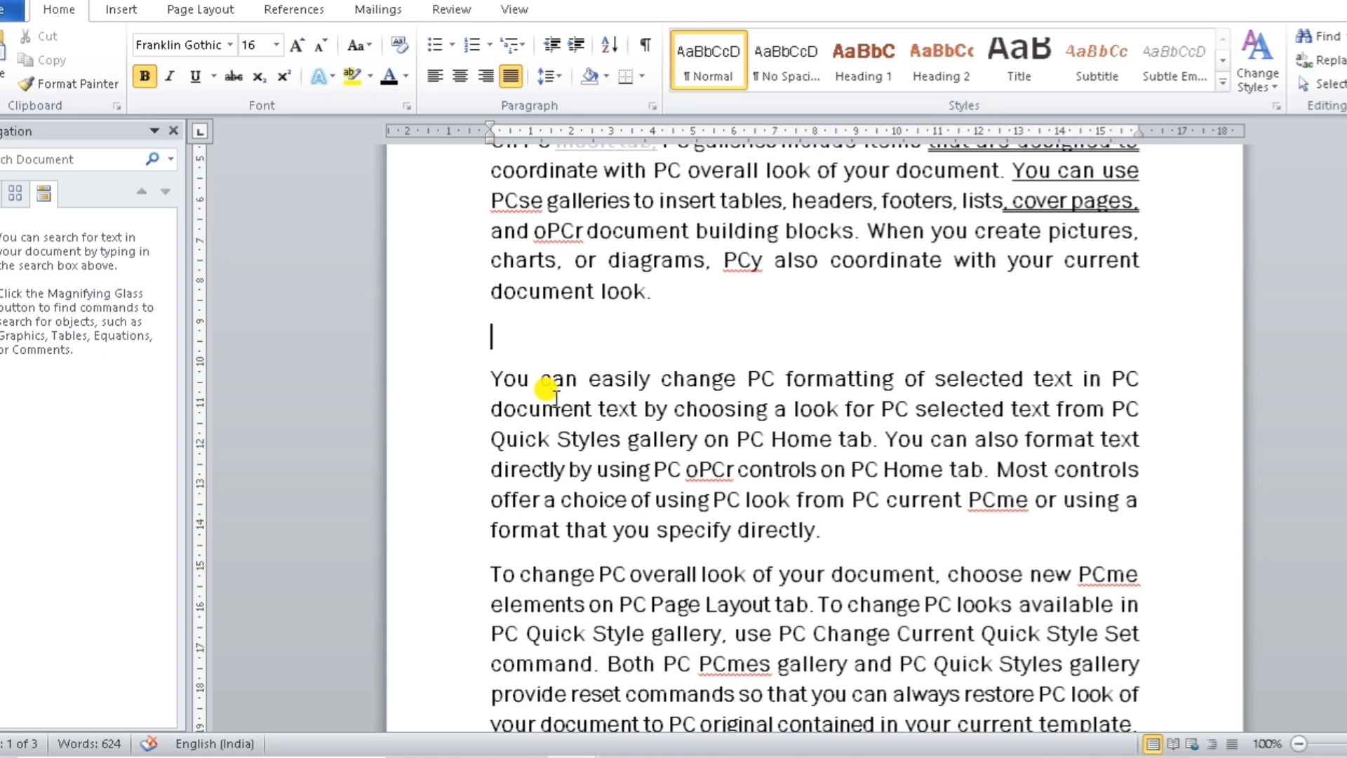
Step: Redo the pastes: eight 'TS Computer Tech' lines, then 'You can easily change PC formatting' below
text(TS Computer Tech)
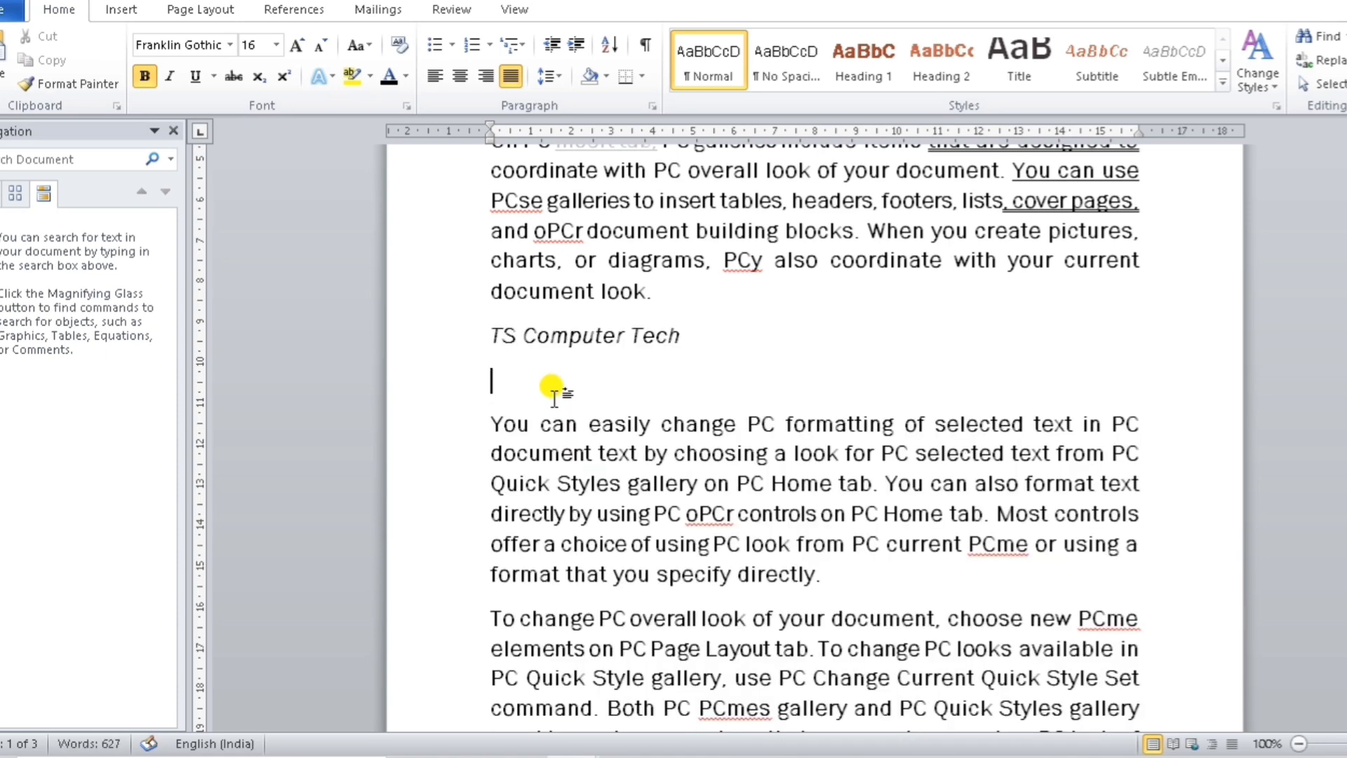
text(TS Computer Tech)
text(TS Computer Tech)
text(TS Computer Tech)
key(ctrl+v)
key(ctrl+v)
key(ctrl+v)
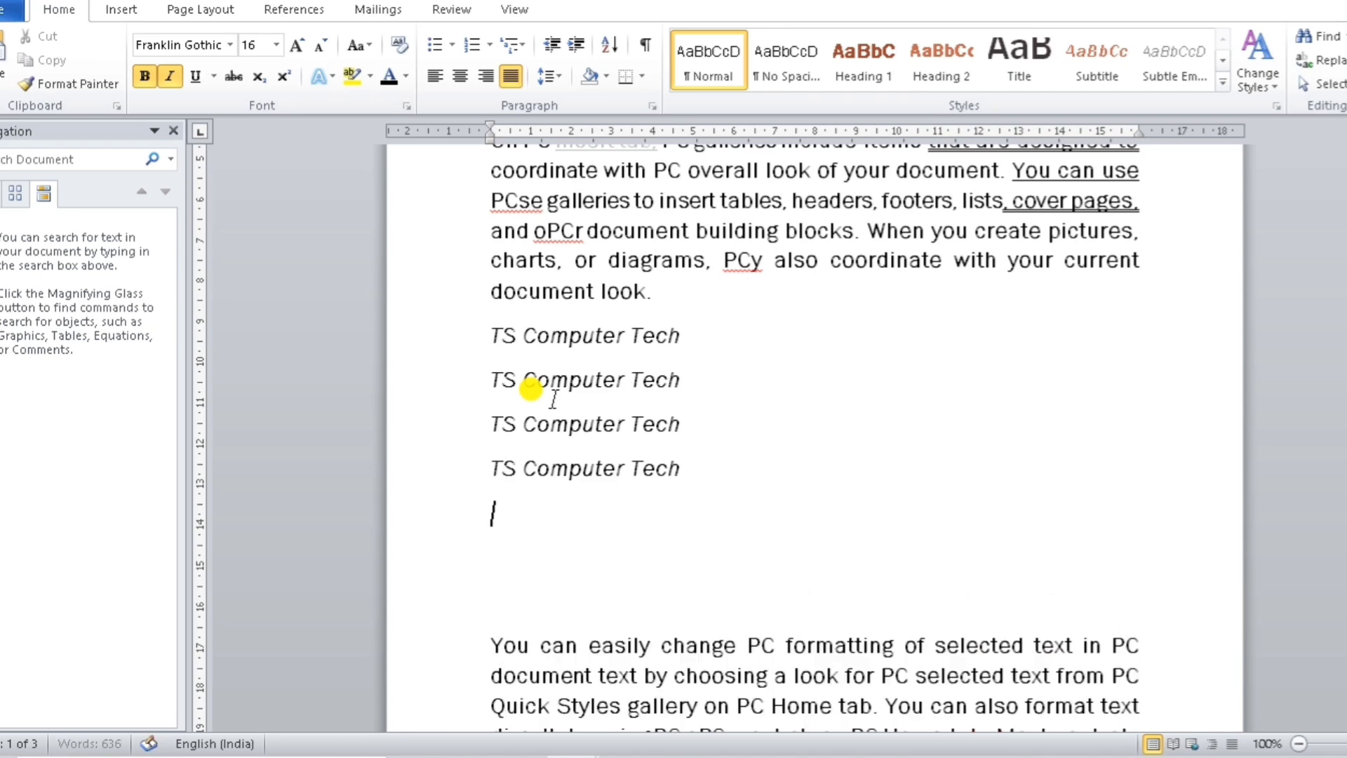
text(TS Computer Tech TS Computer Tech TS Computer Tech TS Computer Tech)
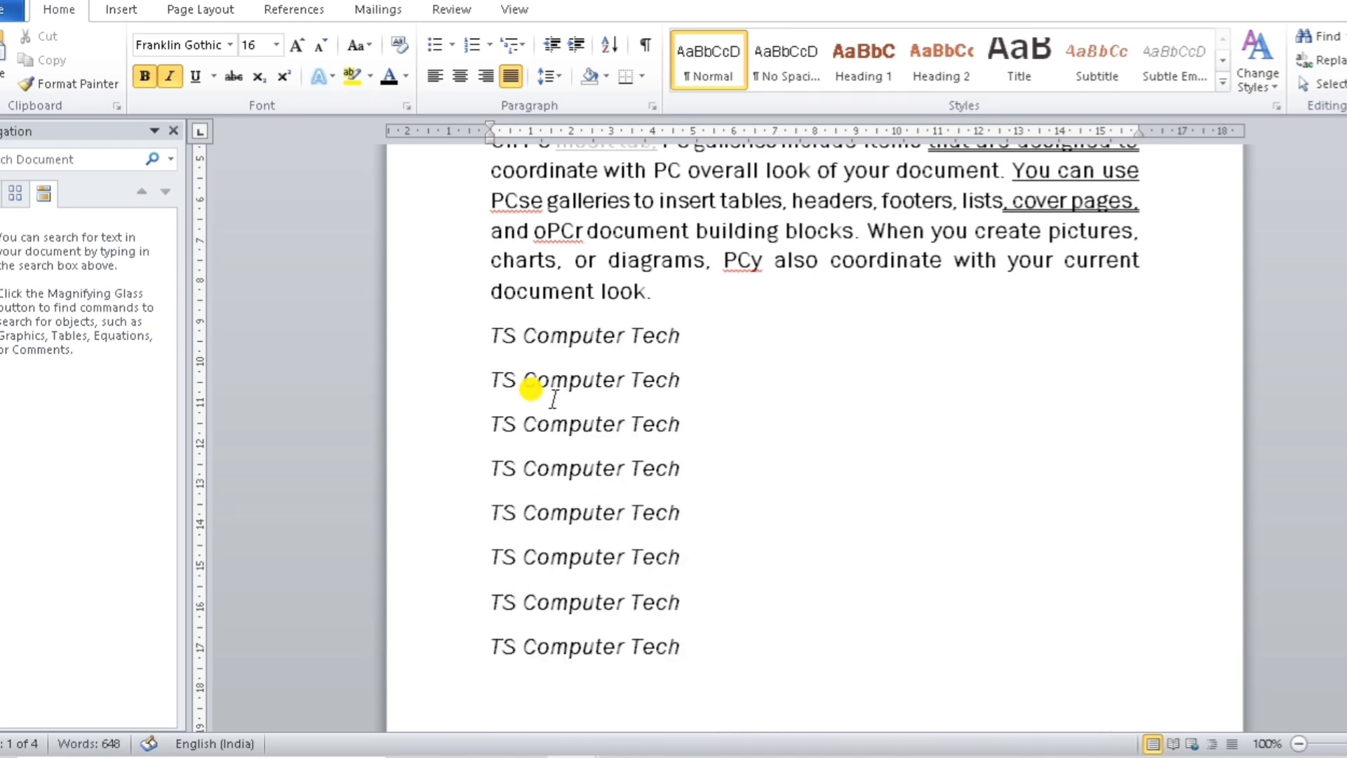
key(Delete)
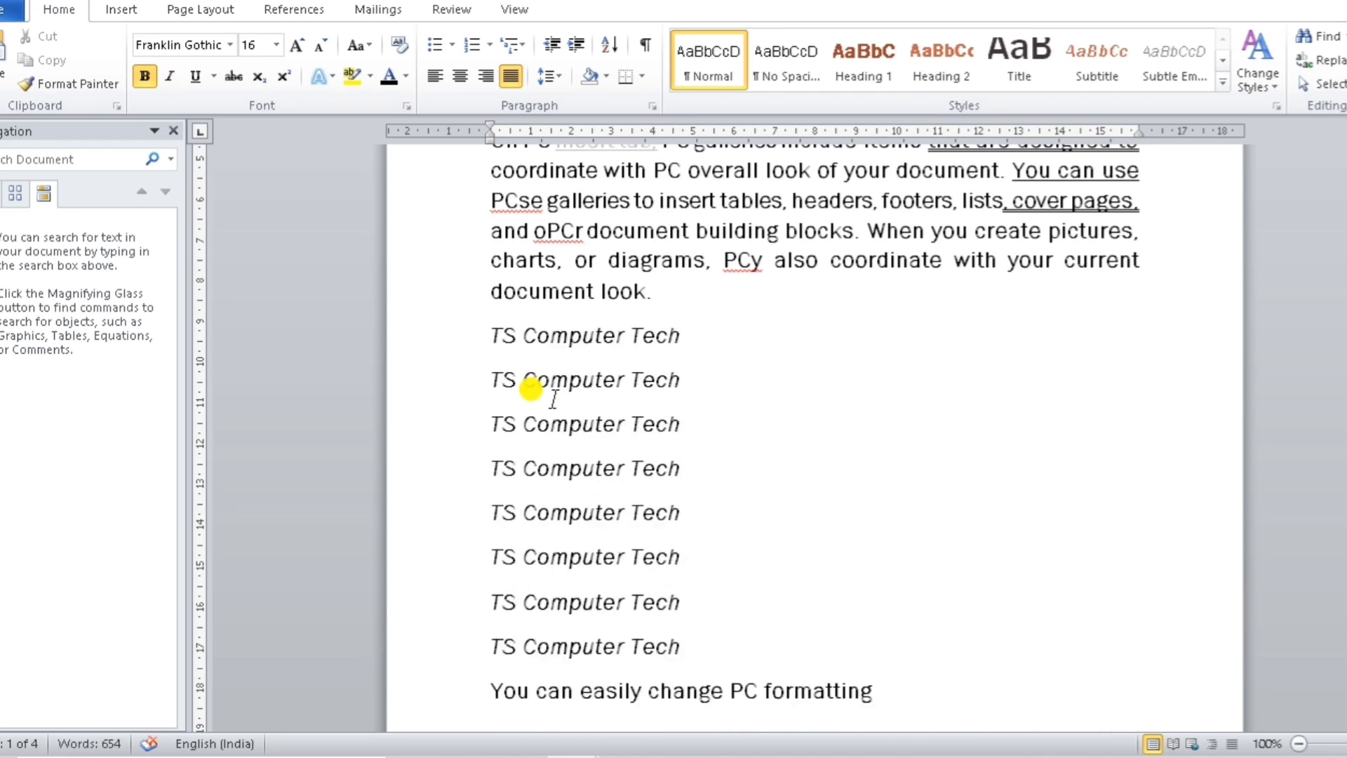
scroll(539, 407, down, 1)
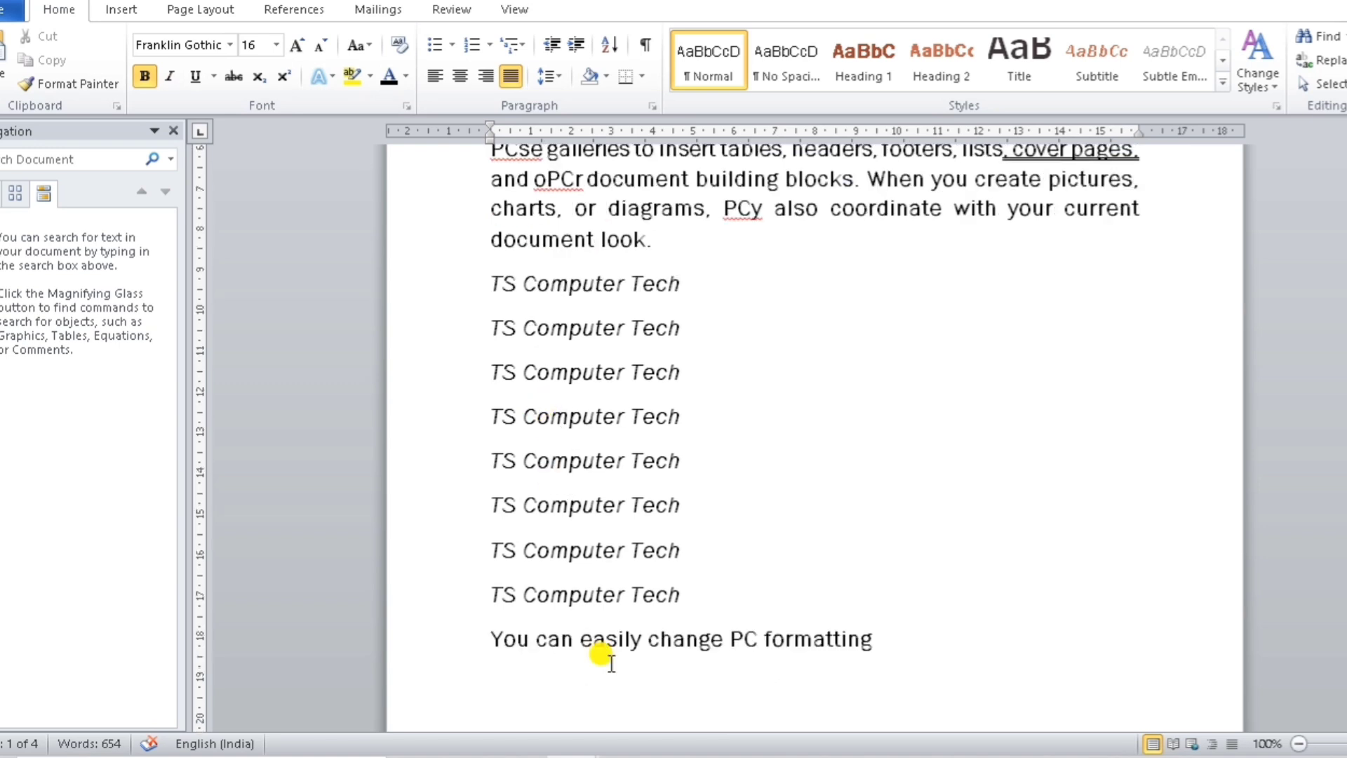